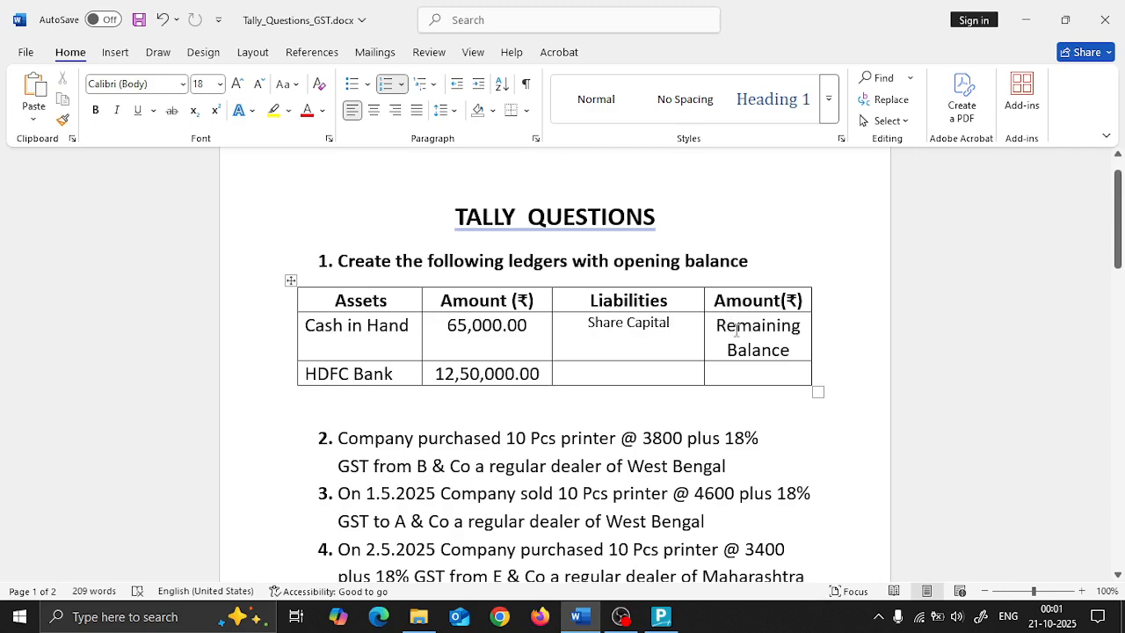
Read through all eight practice questions in the Tally_Questions_GST document, including the opening-balance ledger table
scroll(720, 330, "down", 2)
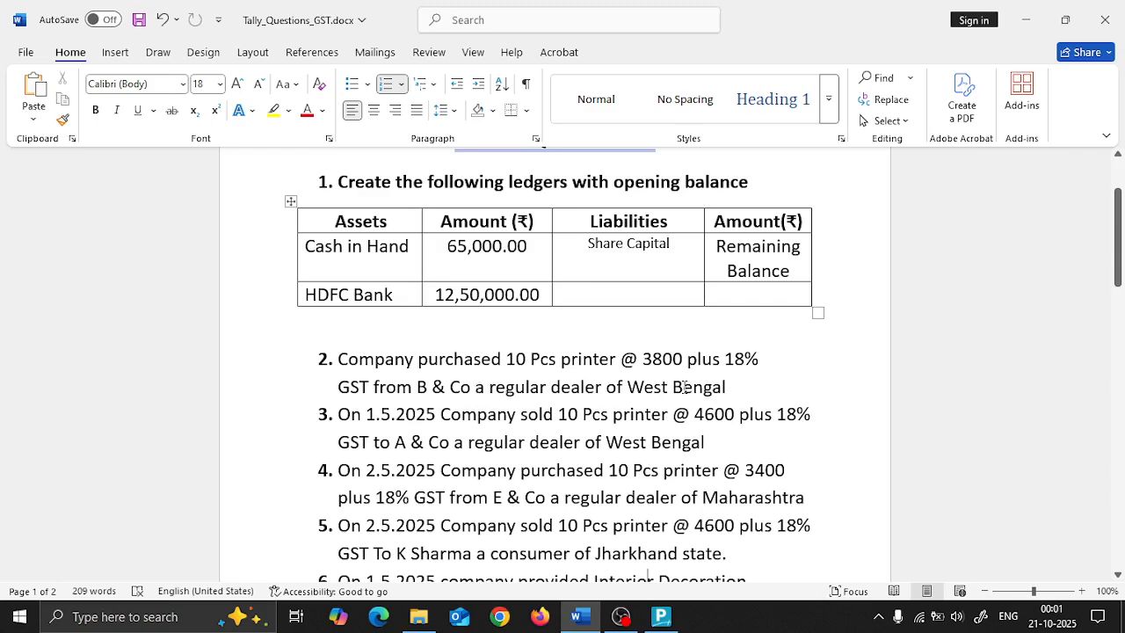
scroll(685, 387, "down", 1)
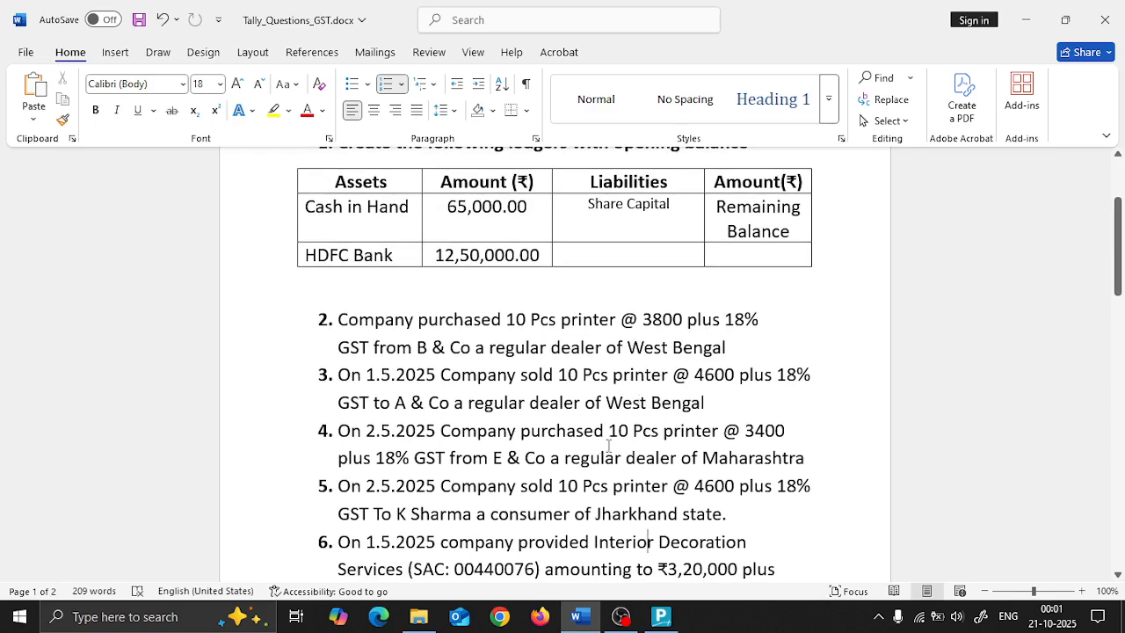
scroll(694, 453, "down", 1)
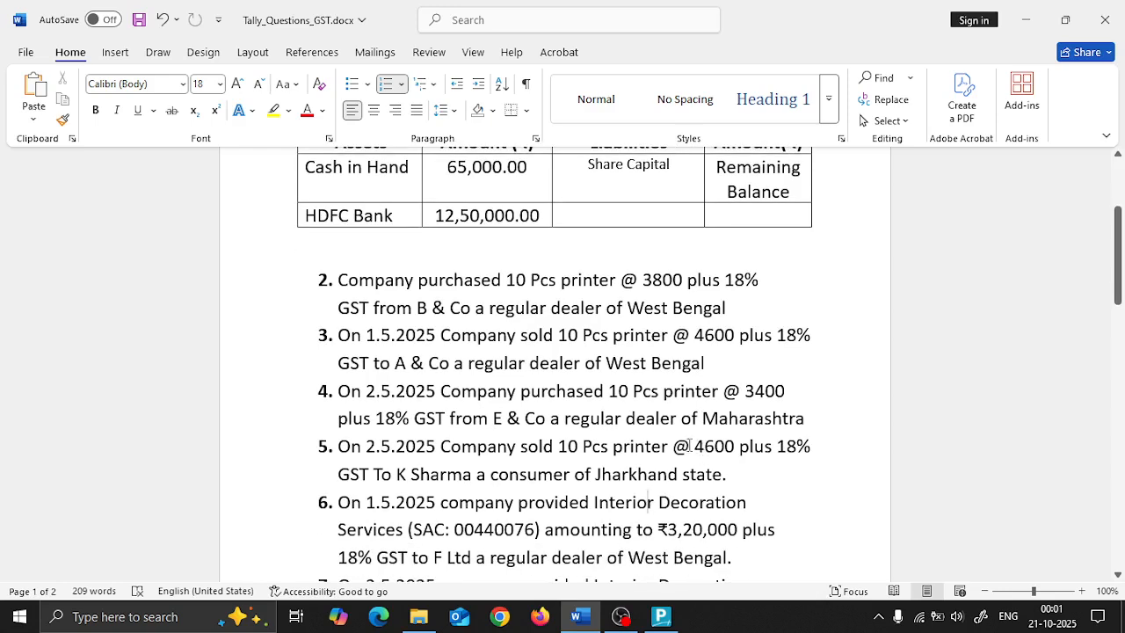
scroll(606, 475, "down", 2)
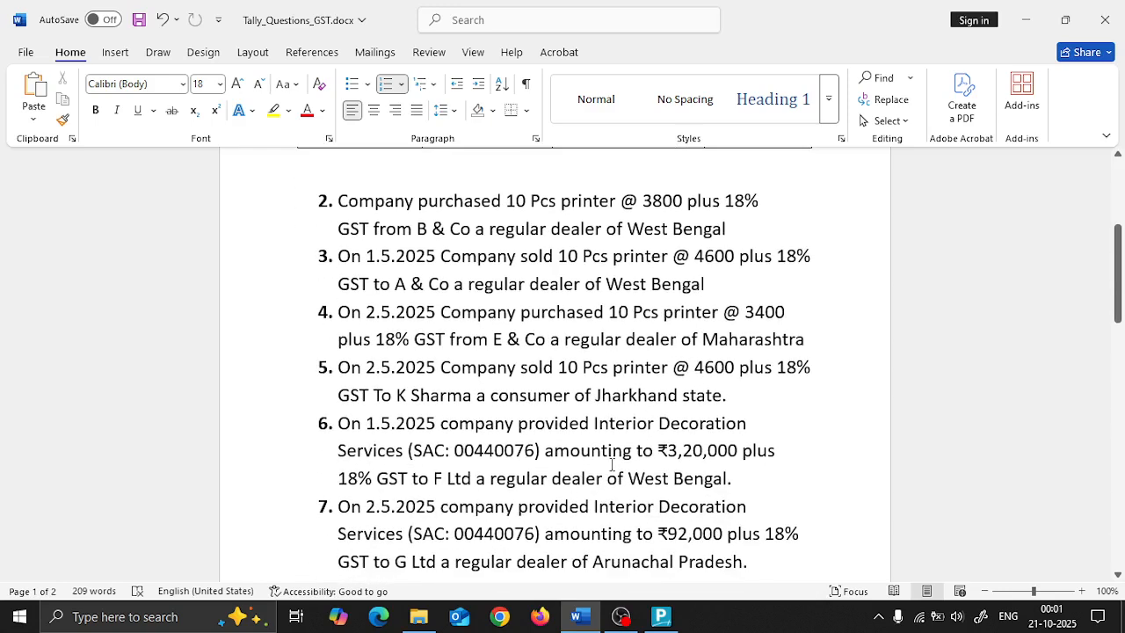
scroll(608, 441, "down", 2)
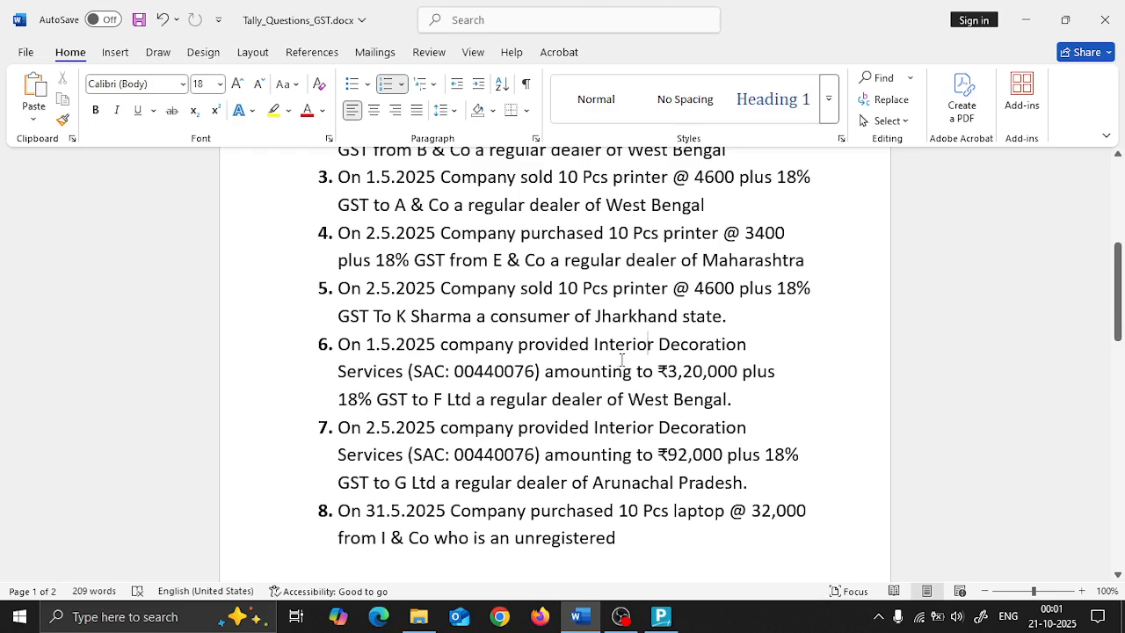
scroll(622, 359, "down", 2)
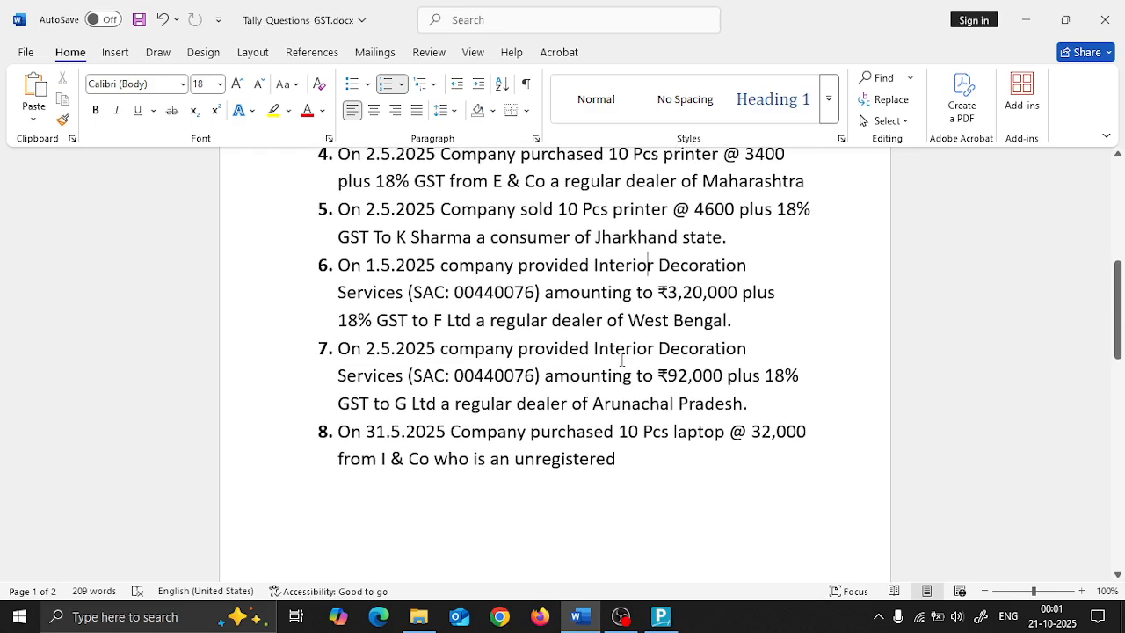
scroll(624, 359, "down", 2)
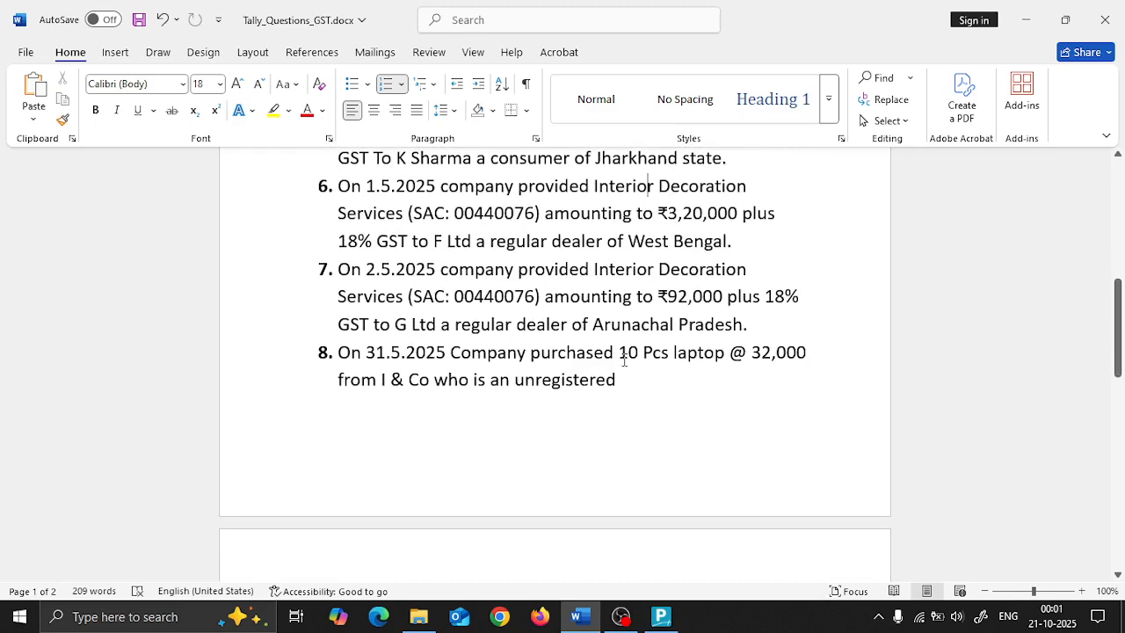
scroll(624, 359, "up", 7)
scroll(624, 358, "up", 6)
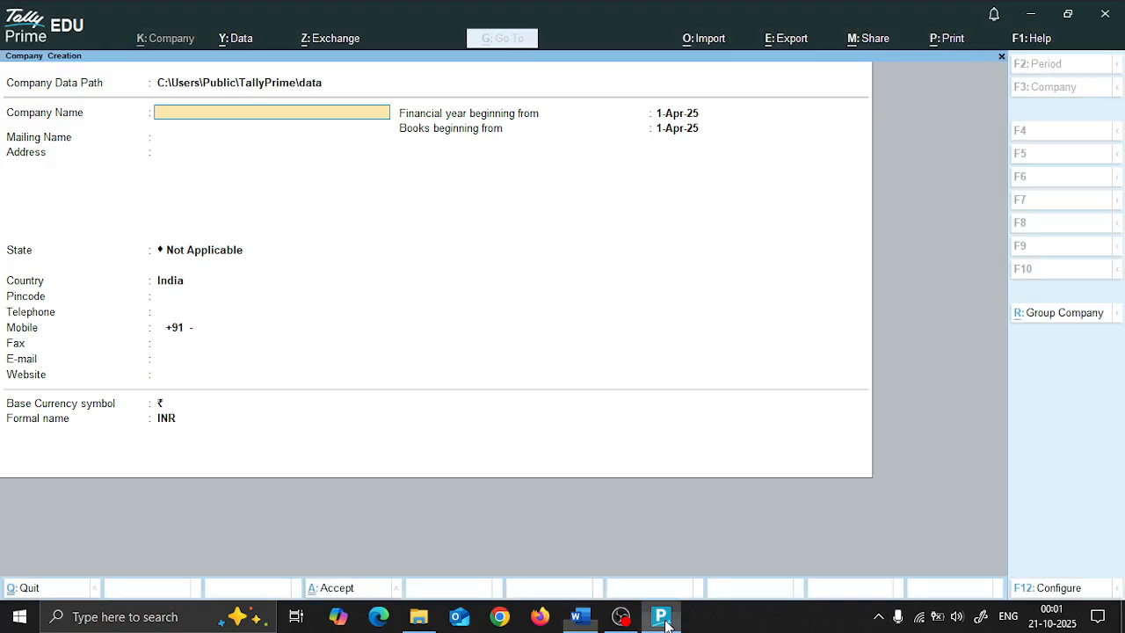
Switch to TallyPrime and name the new company GST Practice Questions, with West Bengal as both its address and state
left_click(666, 618)
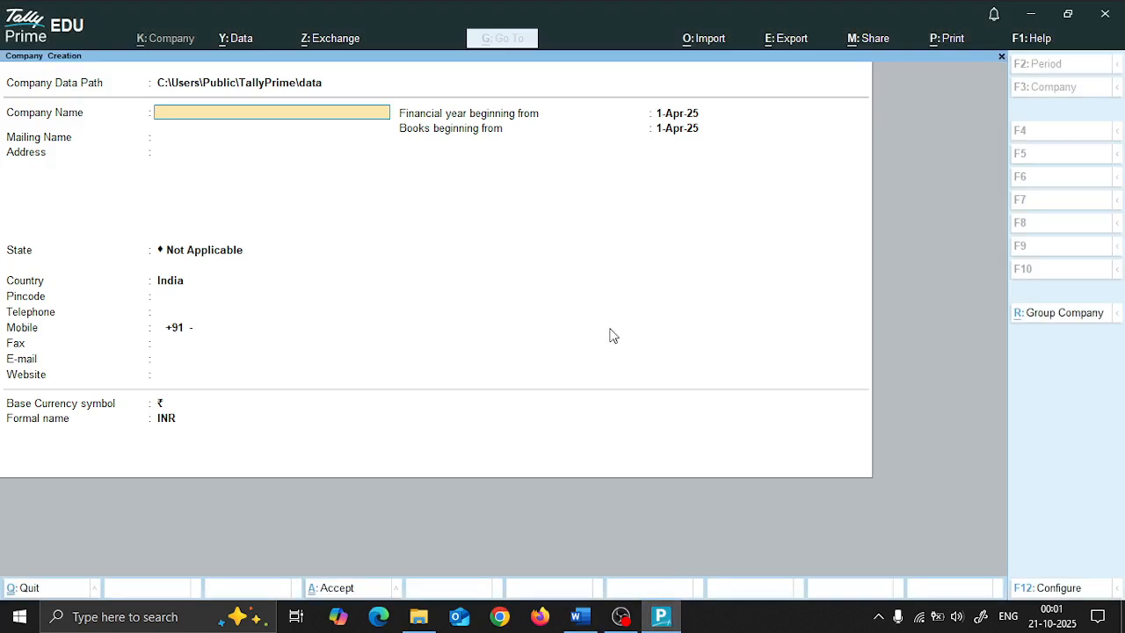
type("GST Practice Questions")
key("Return")
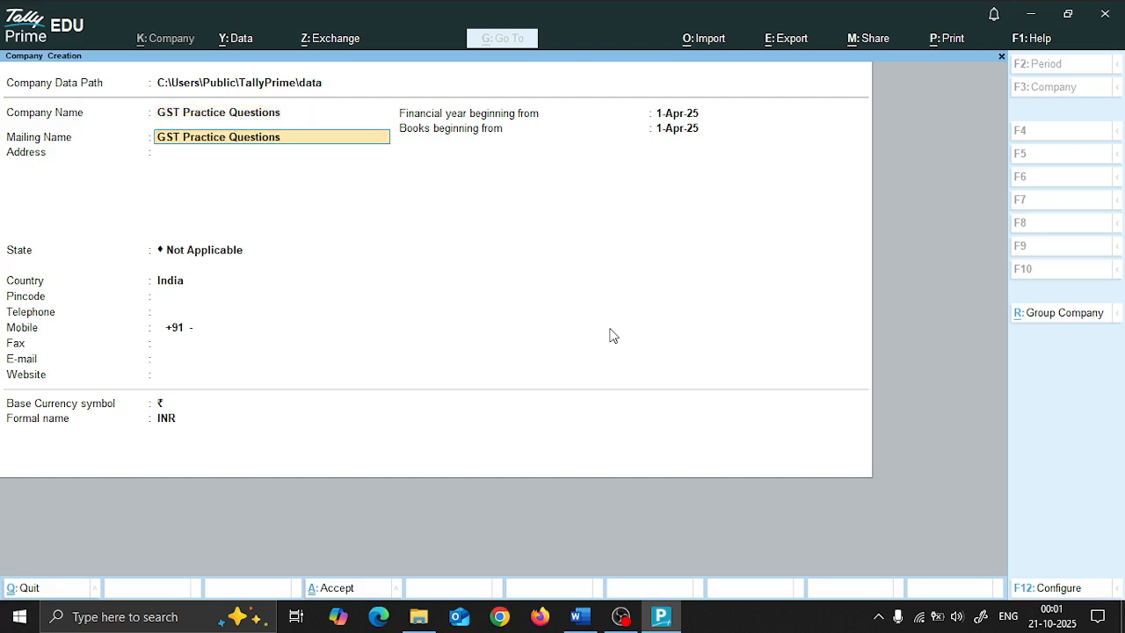
key("Return")
type("West")
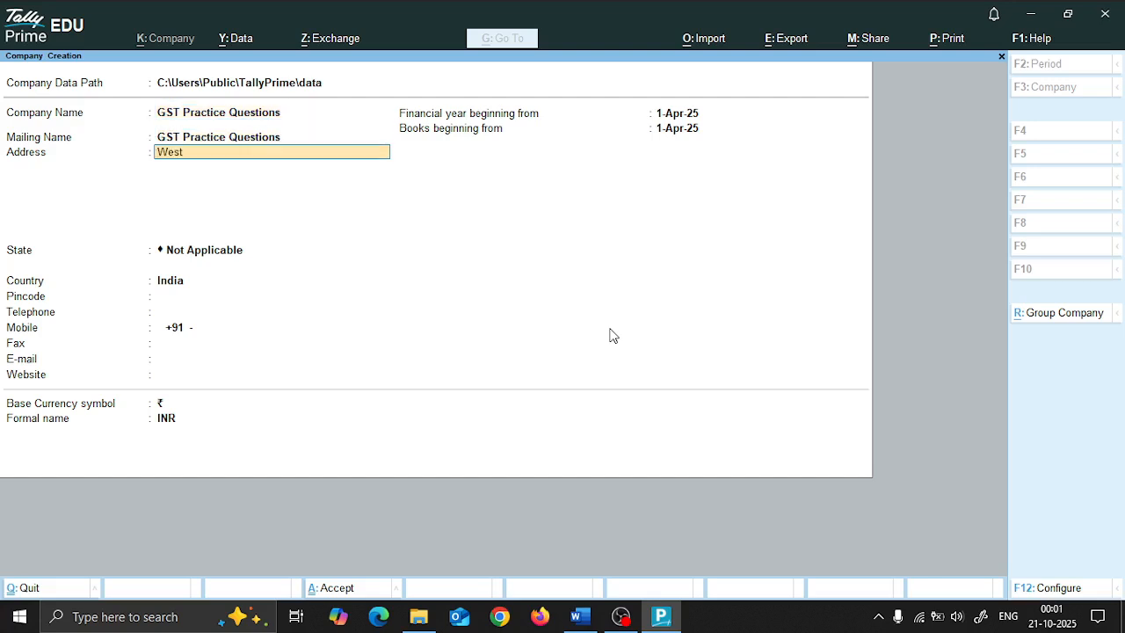
type(" Bengal")
key("Return")
key("Return")
type("We")
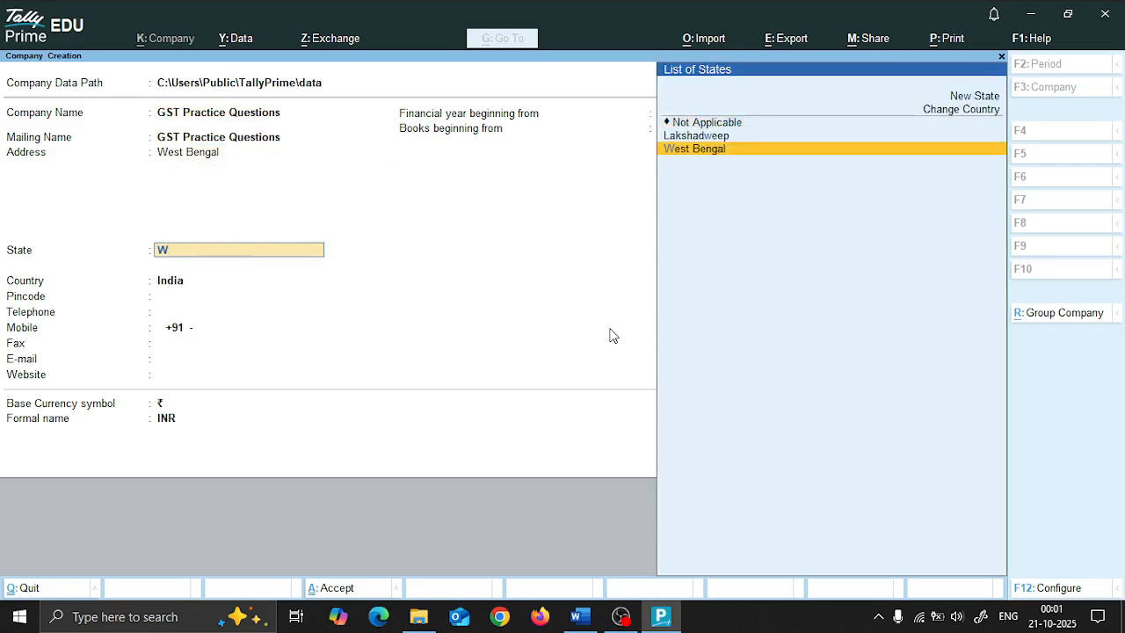
key("Return")
Leave the remaining contact fields blank, keep India and the ₹ INR currency defaults, and accept the company creation
key("Return")
key("Return")
key("Return")
key("Return")
key("Return")
key("Return")
key("Return")
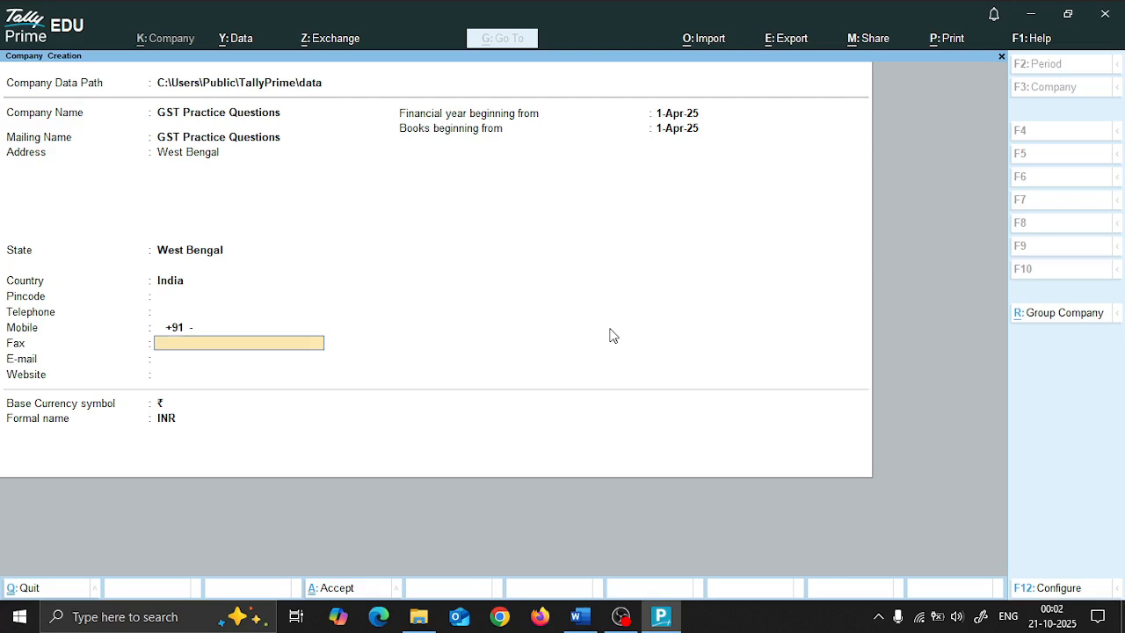
key("Return")
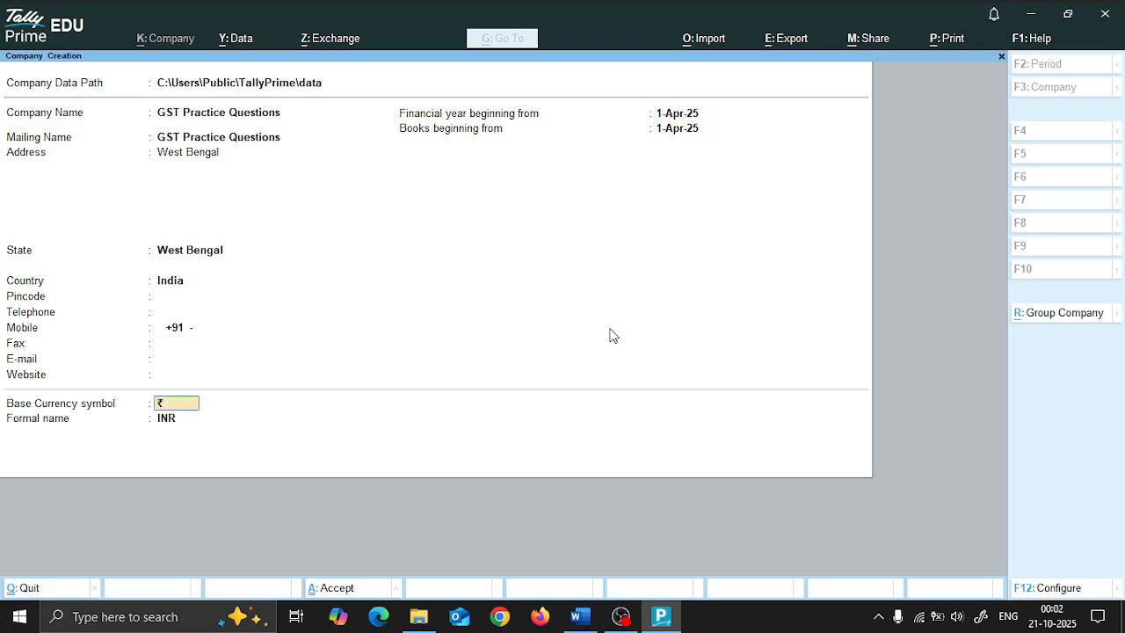
key("Return")
key("Return")
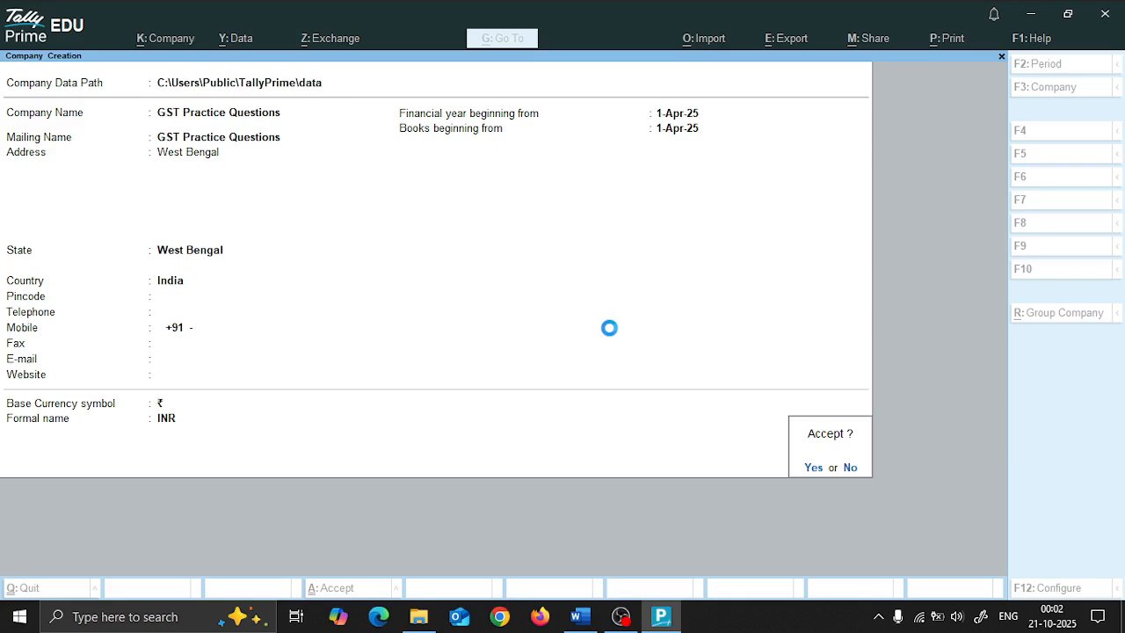
key("Return")
key("Return")
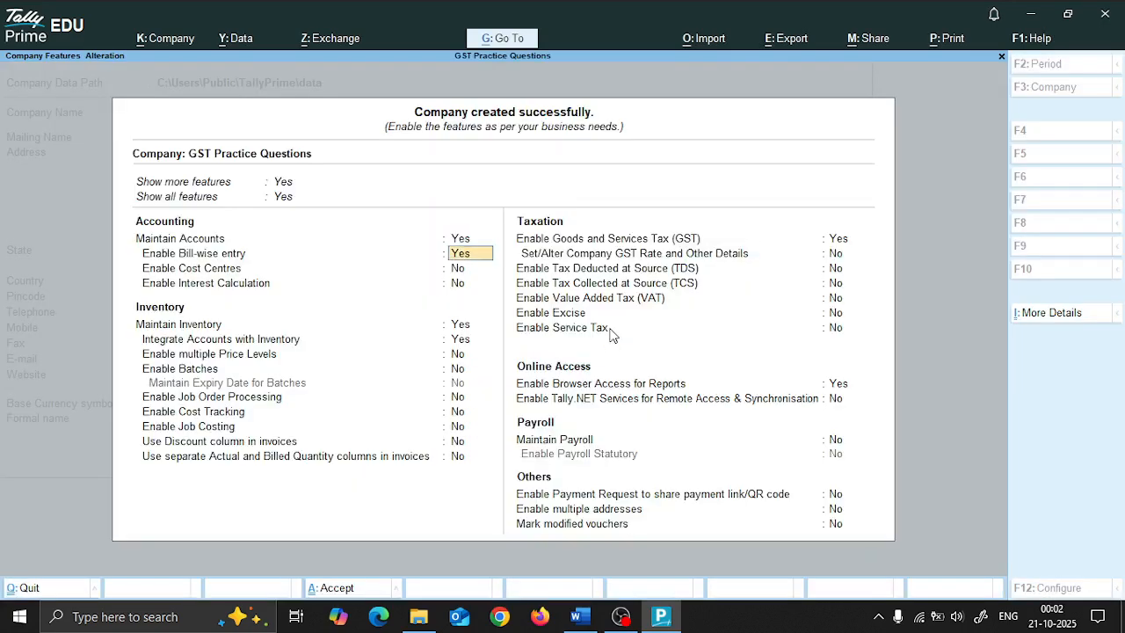
Keep the default accounting and inventory features and enable Goods and Services Tax (GST) for the company
key("Return")
key("Return")
key("Return")
key("Return")
key("Return")
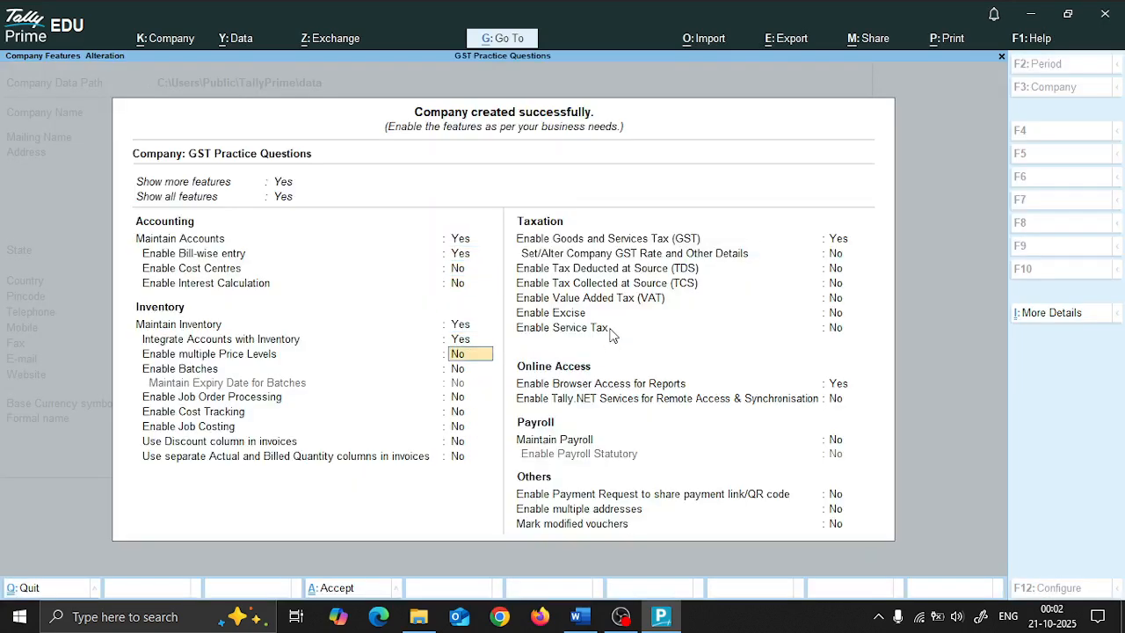
key("Return")
key("Return")
key("Return")
key("Return")
key("Return")
key("Return")
key("Return")
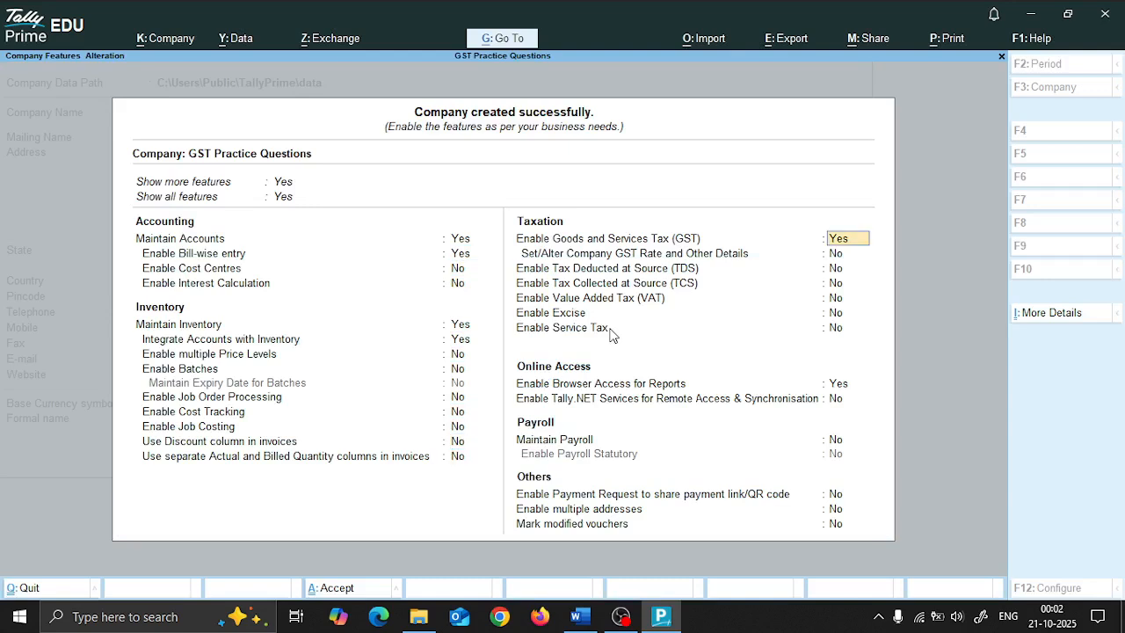
key("Return")
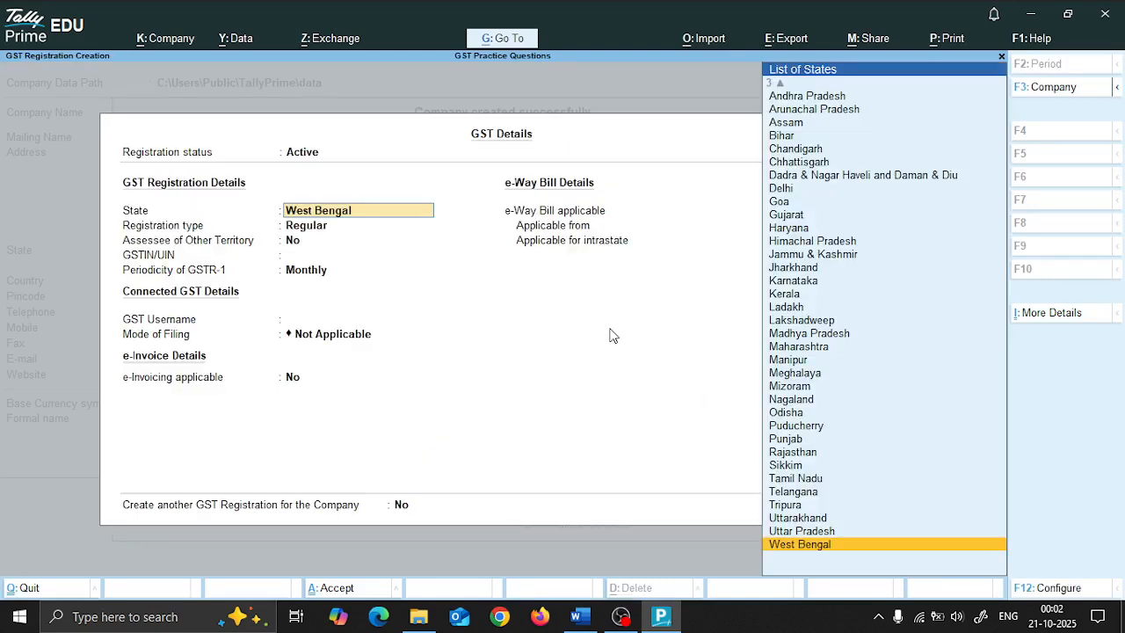
Keep West Bengal and Regular registration in the GST details and enter the company's GSTIN/UIN
key("Return")
key("Return")
key("Return")
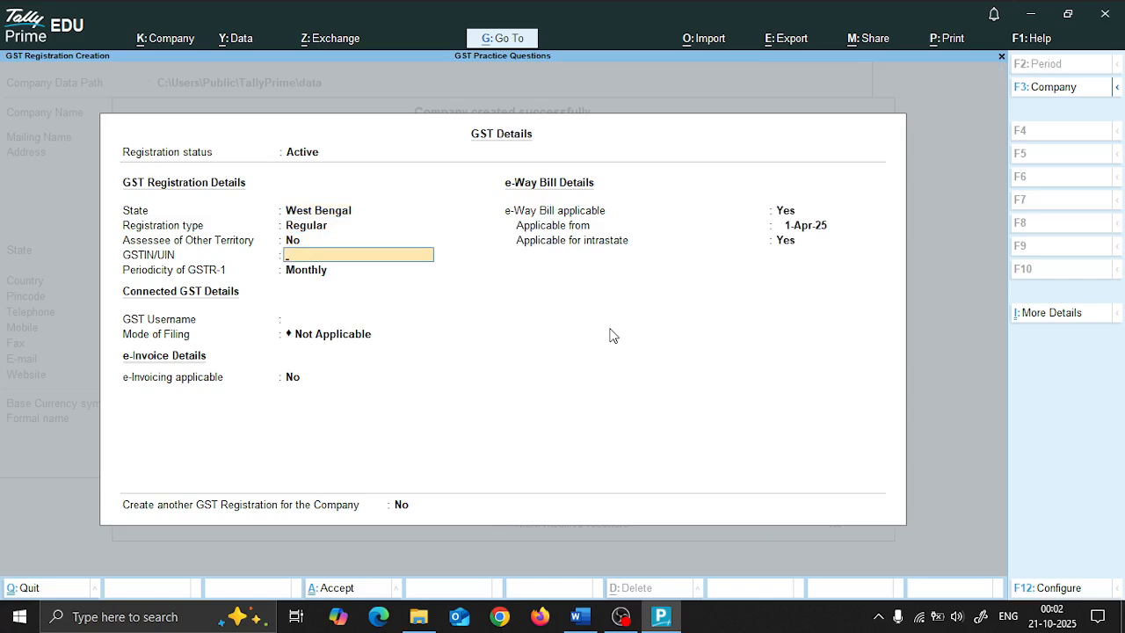
type("19AAAAA1234A1ZA")
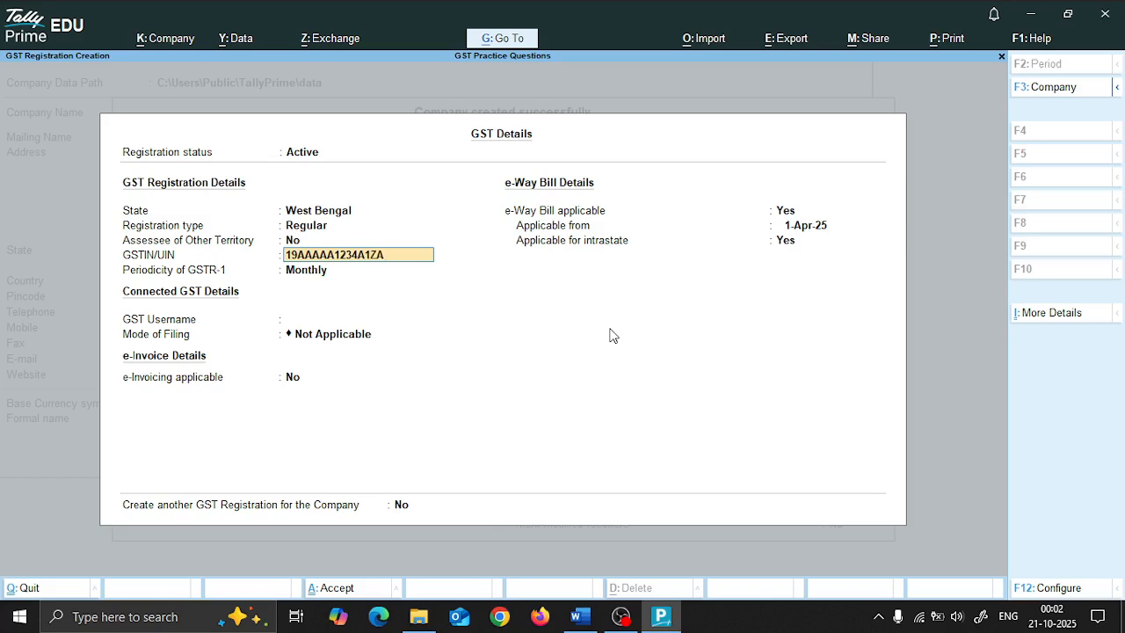
key("Return")
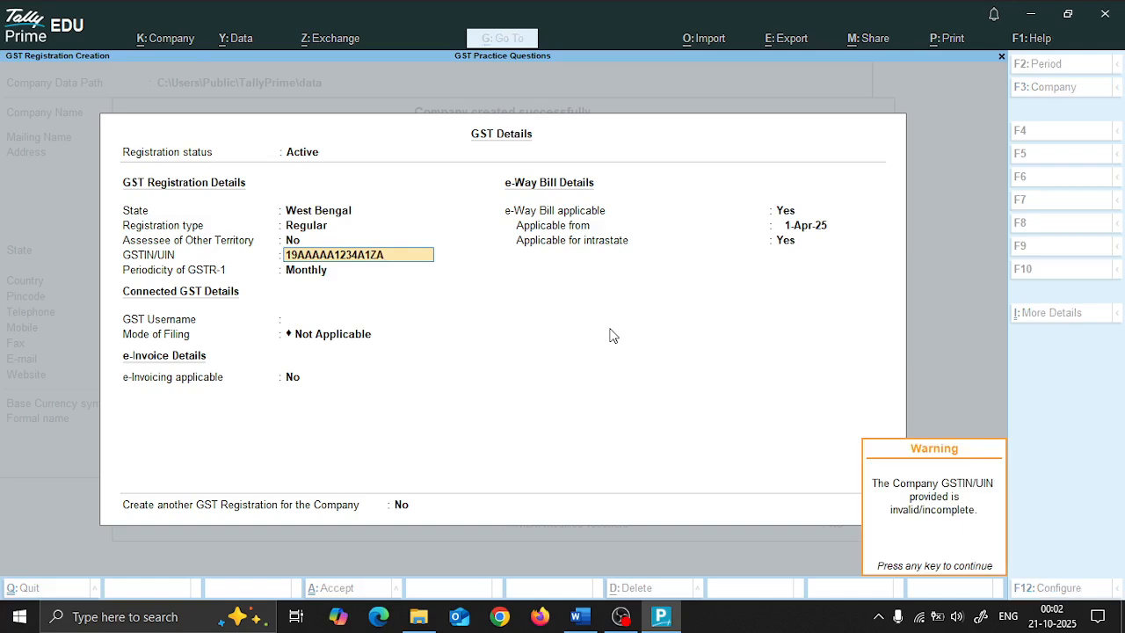
key("Return")
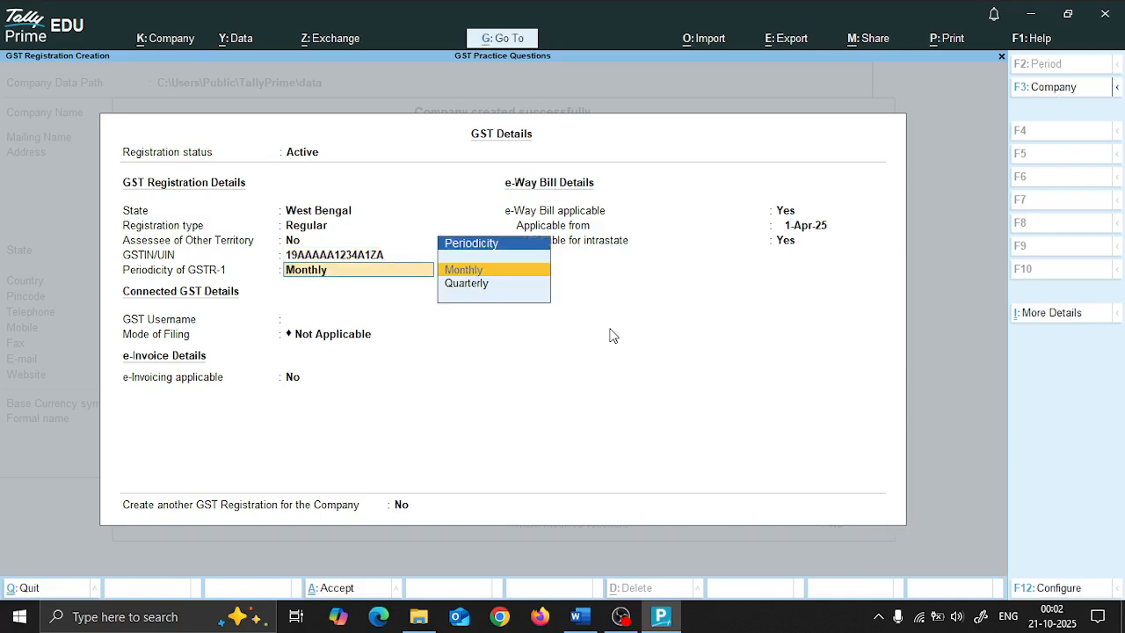
Go back to the company's GSTIN/UIN, review its characters, and keep the GSTR-1 periodicity as Monthly
key("shift+Tab")
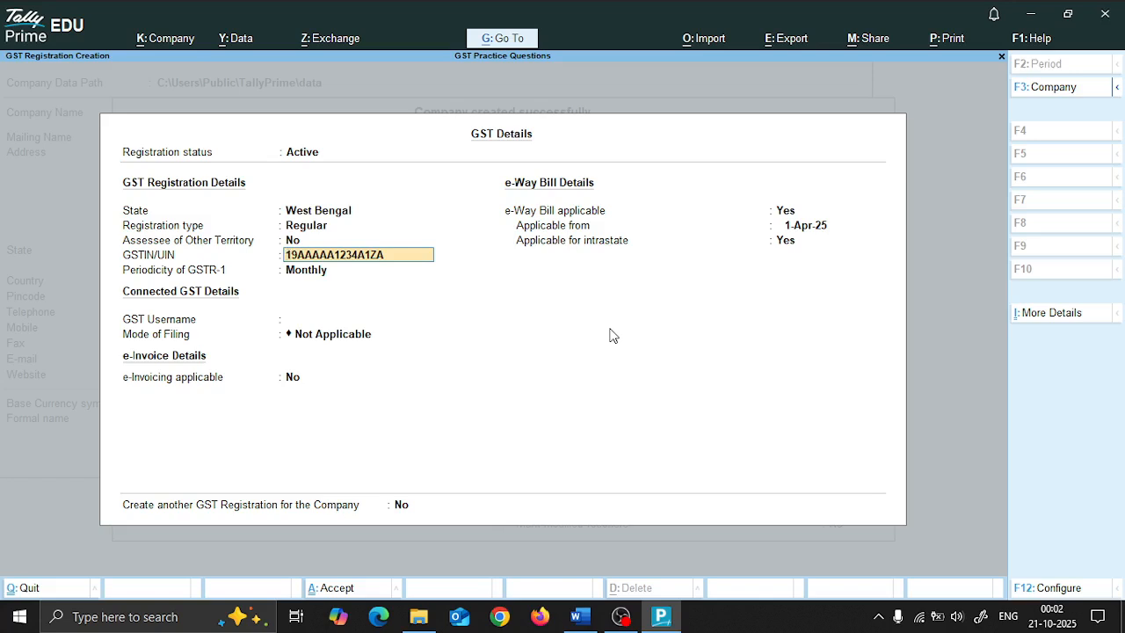
key("Right")
key("Right")
key("Right")
key("Right")
key("Right")
key("Right")
key("Right")
key("Return")
key("Return")
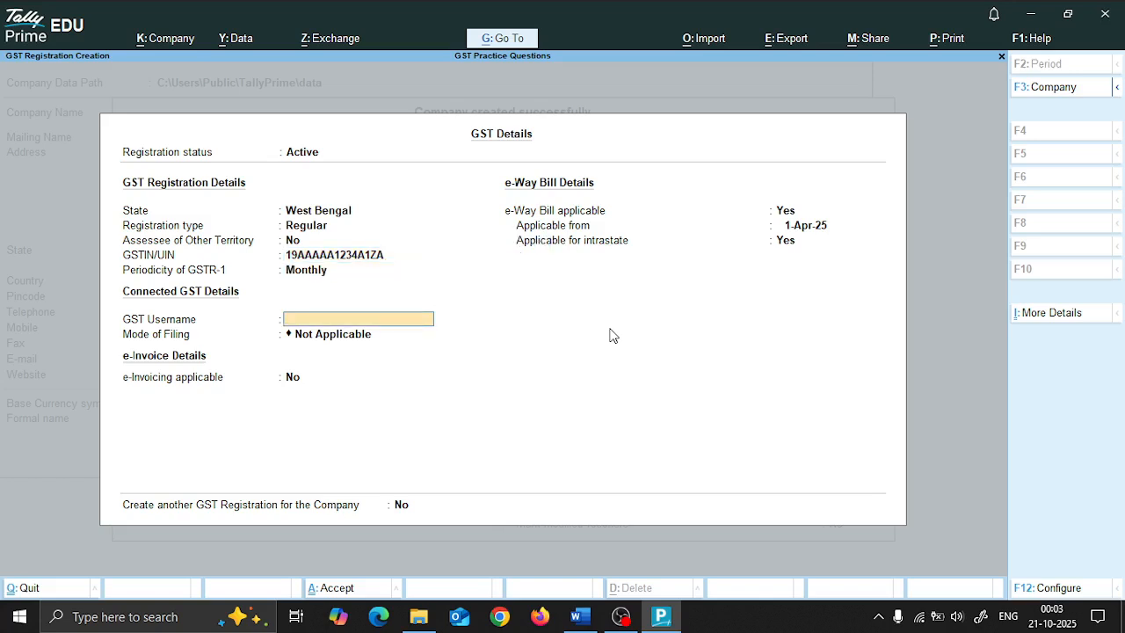
Keep e-Invoicing off, set e-Way Bill applicable to No, and save the GST details and company features
key("Return")
key("Return")
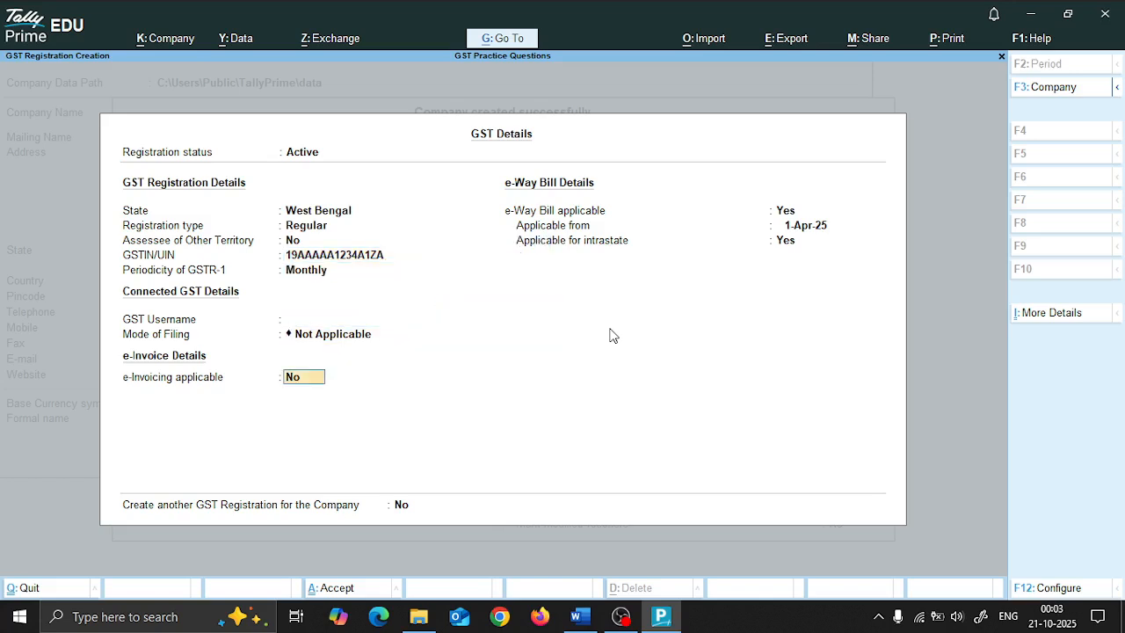
key("Return")
type("n")
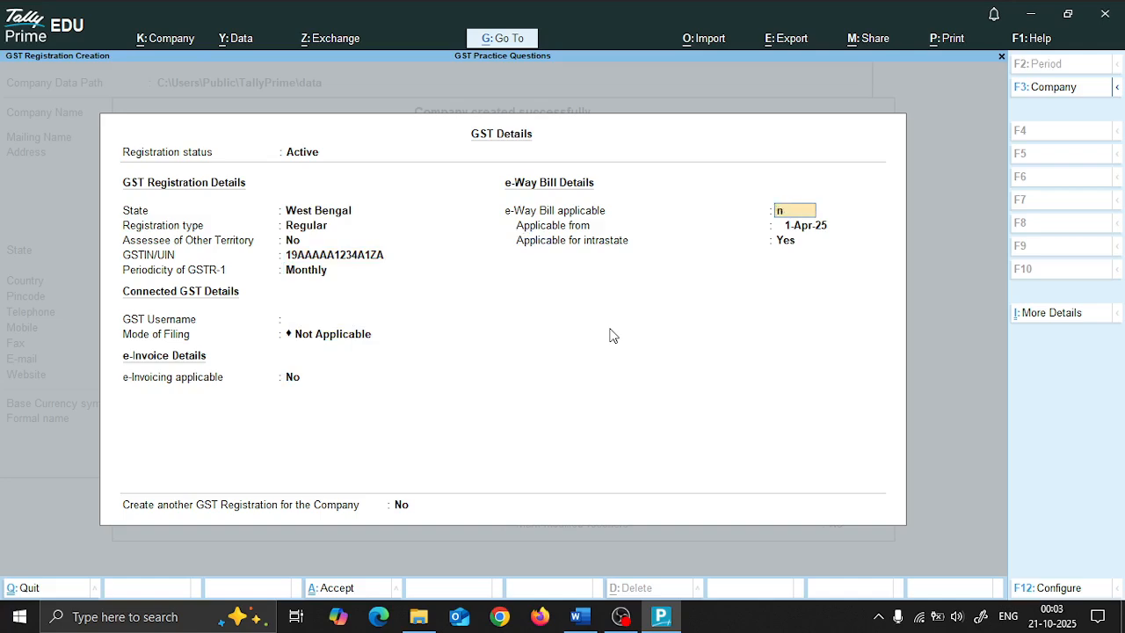
key("Return")
key("Return")
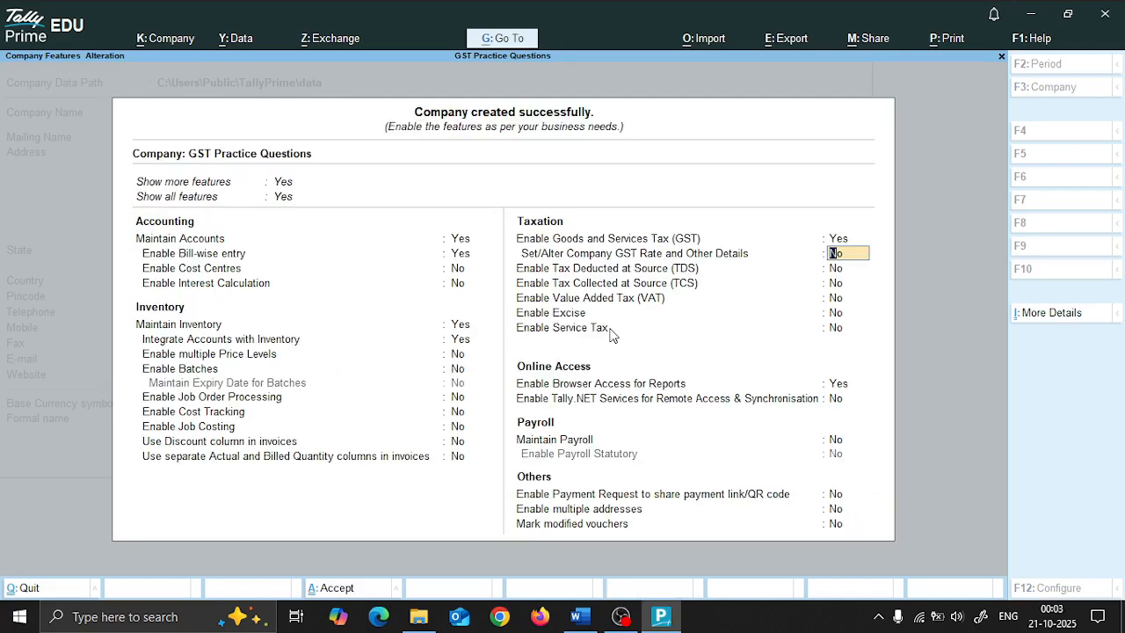
key("ctrl+a")
Open the ledger list in the Chart of Accounts and start Multi Alter for all ledgers
key("Down")
key("Down")
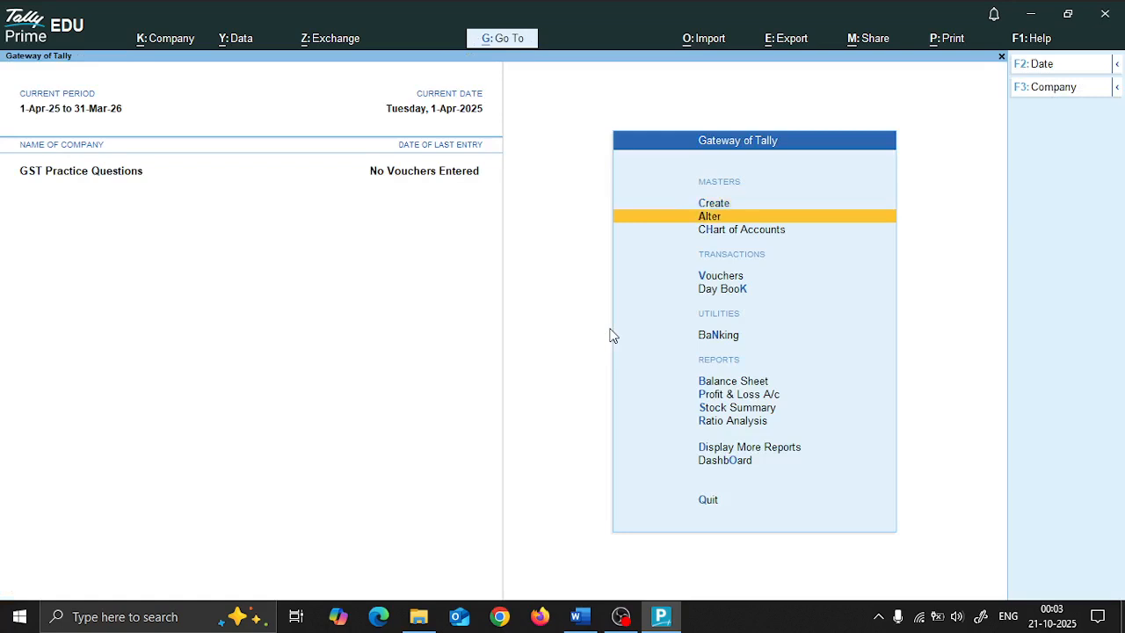
key("Return")
key("Return")
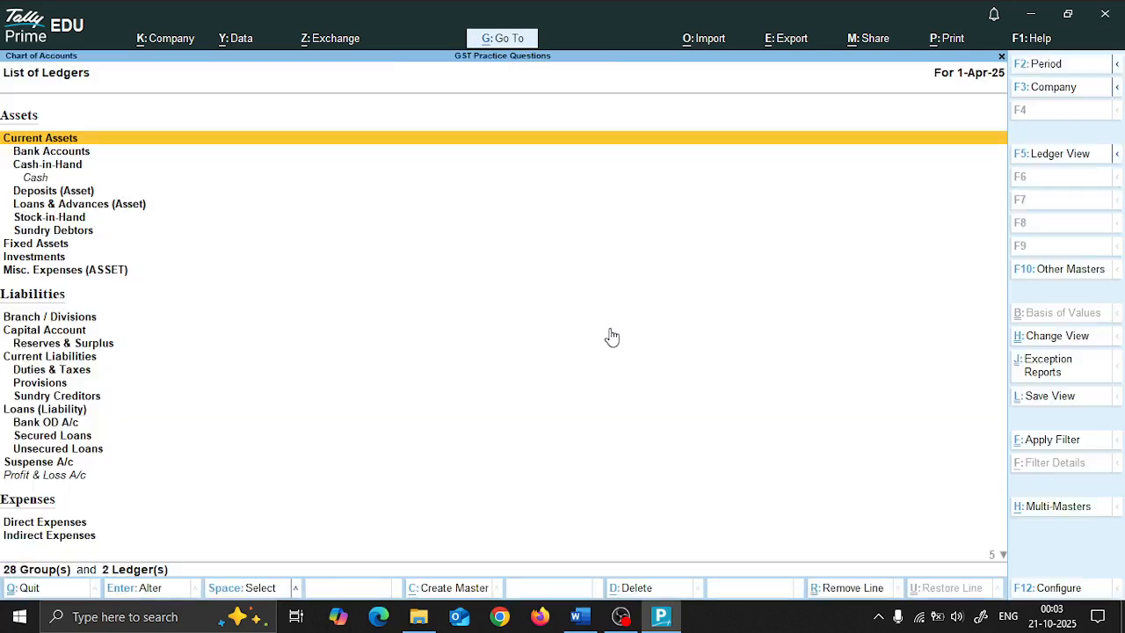
key("alt+h")
key("Down")
key("Down")
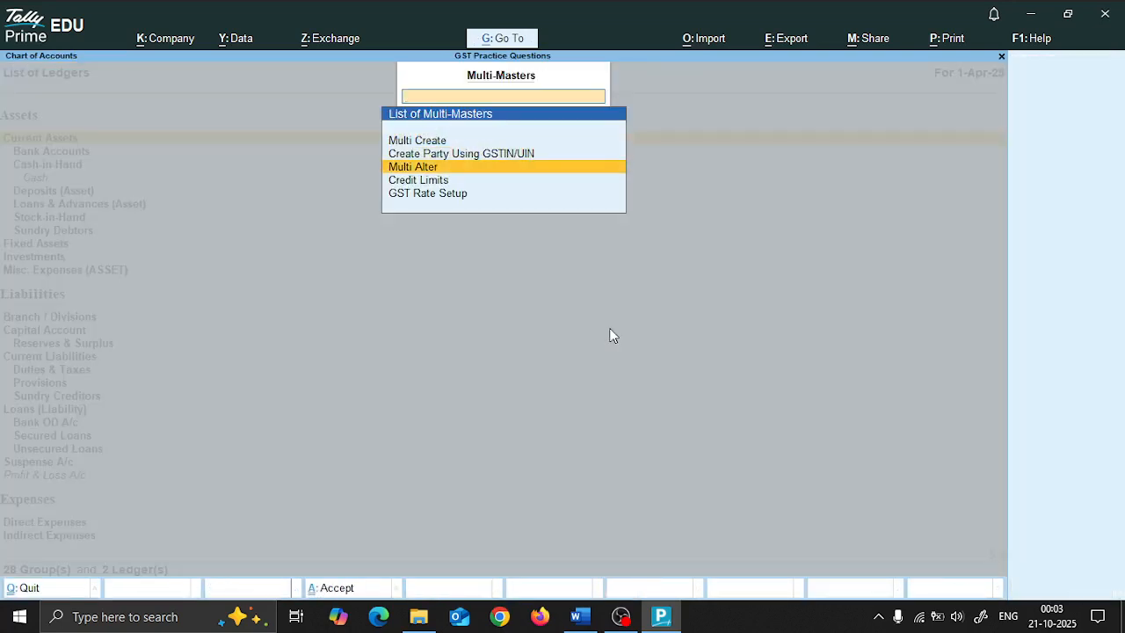
key("Return")
key("Return")
key("Return")
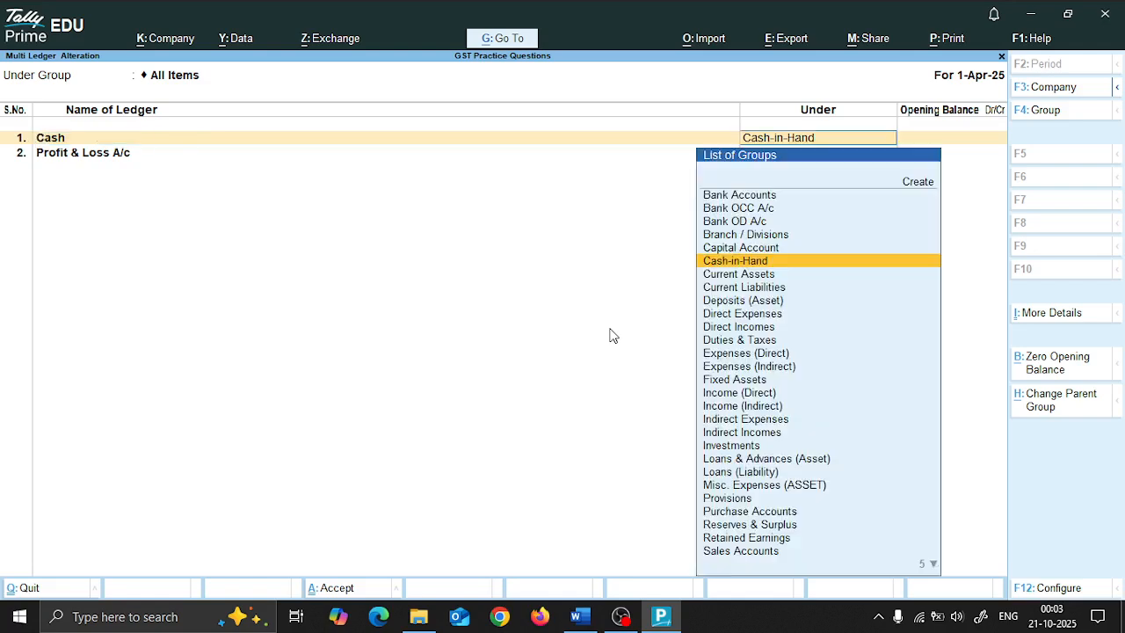
Check the Cash in Hand amount in the Word document and set the Cash ledger's opening balance to 65,000 Dr
key("Return")
key("alt+Tab")
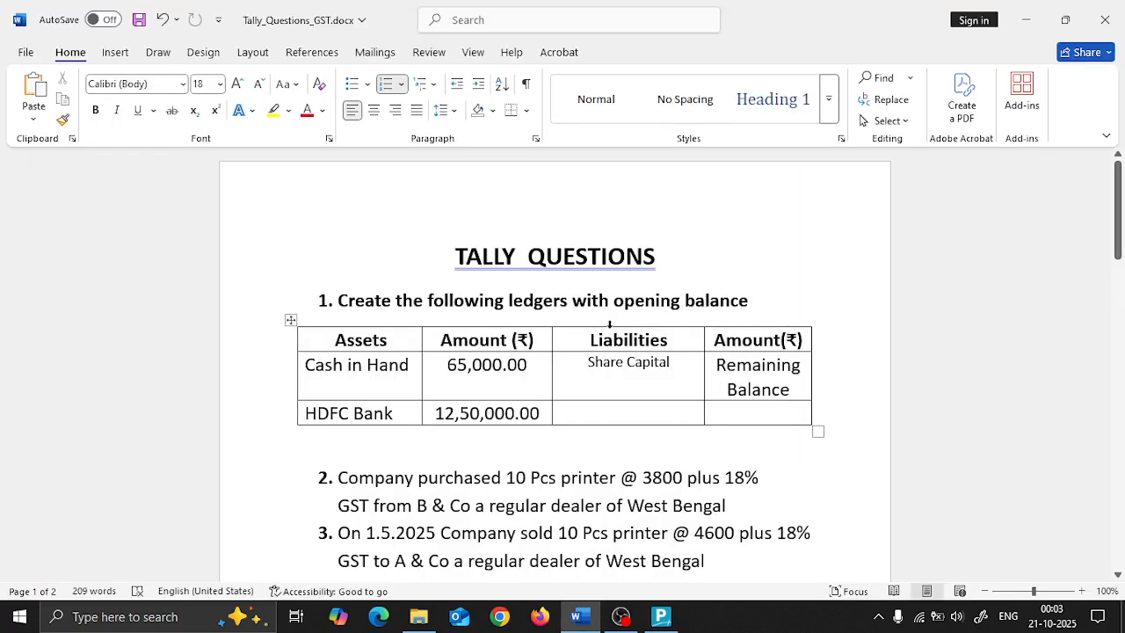
key("alt+Tab")
type("65000")
key("Return")
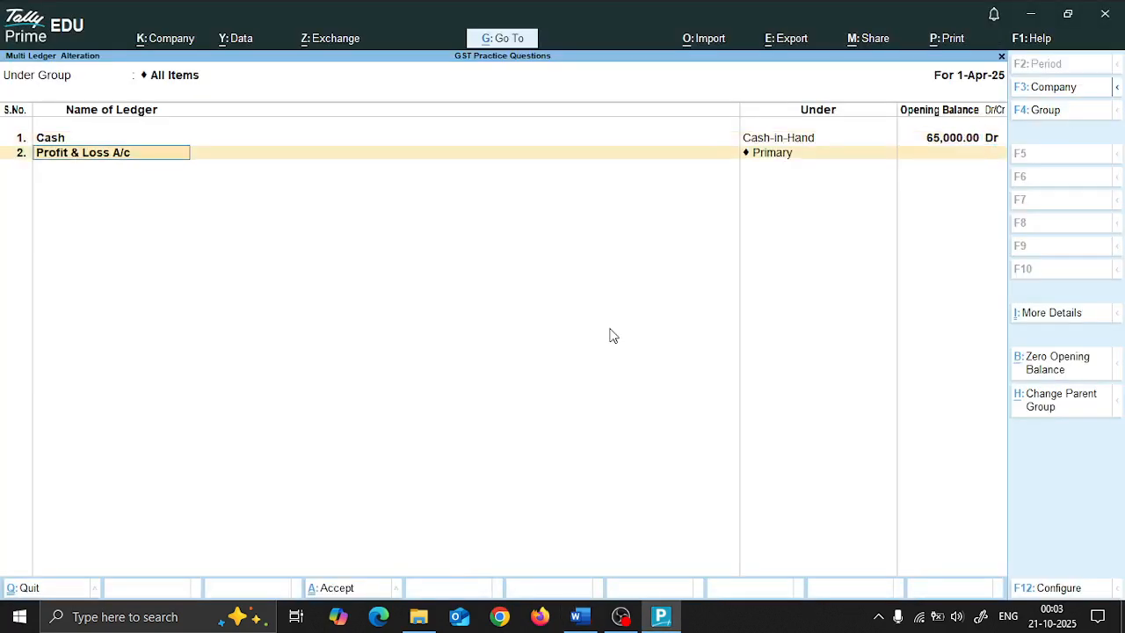
Check the next ledger in the Word document and add an HDFC Bank ledger under Bank Accounts
key("alt+Tab")
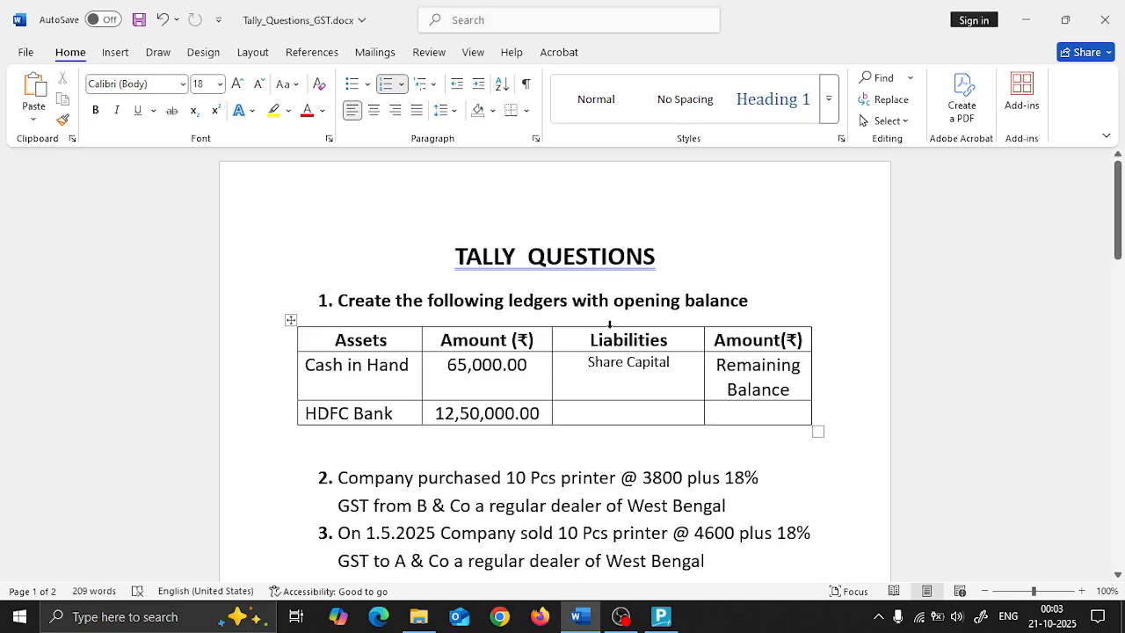
key("alt+Tab")
key("Return")
key("Return")
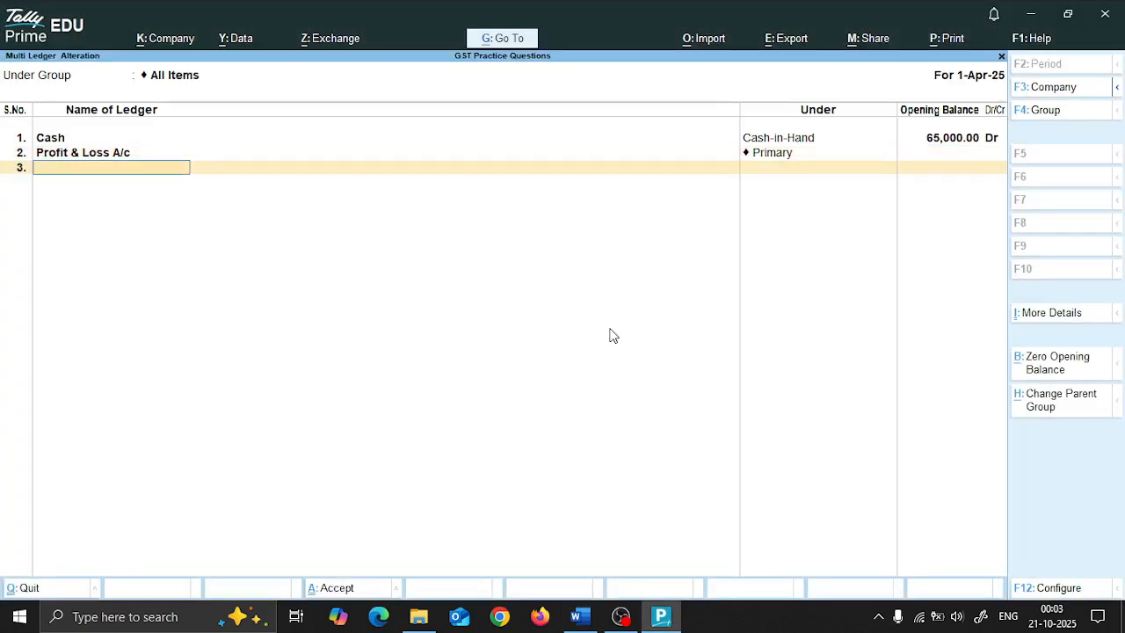
type("HDFC Bank")
key("Return")
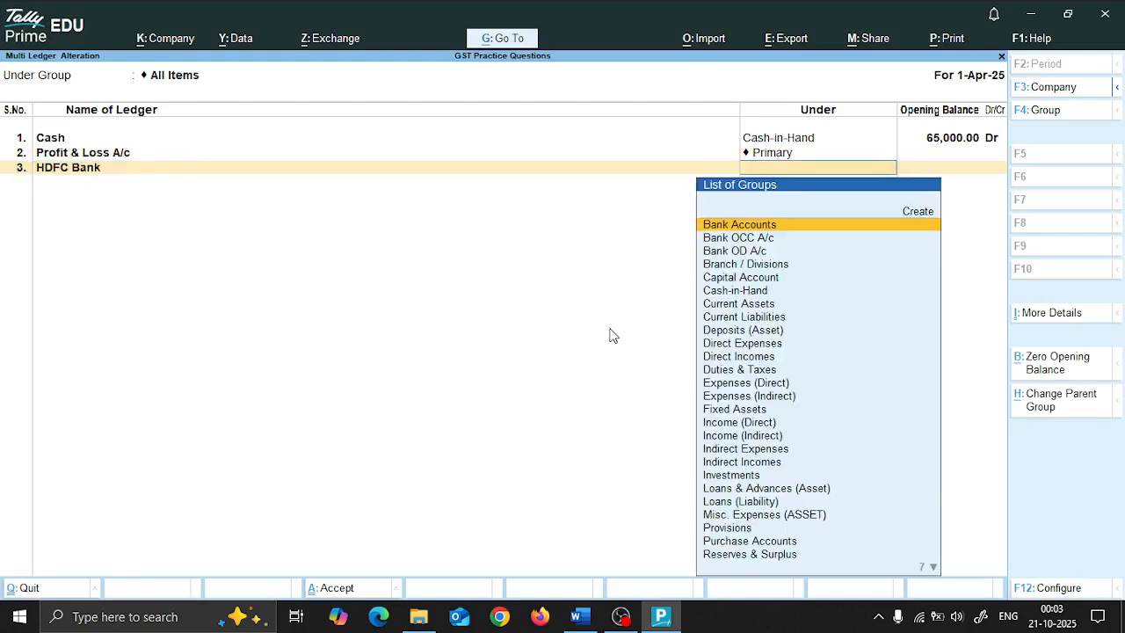
type("Bank")
key("Return")
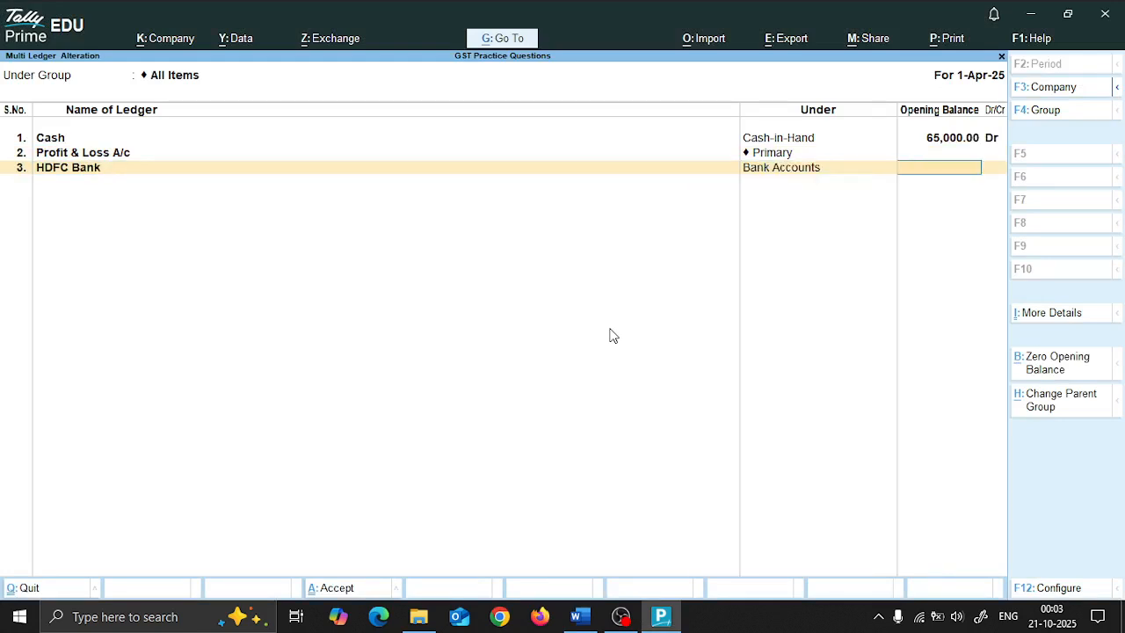
Check the HDFC Bank amount in the Word document and set that ledger's opening balance to 12,50,000 Dr
key("alt+Tab")
key("alt+Tab")
type("12,50,00")
type("0000")
key("Return")
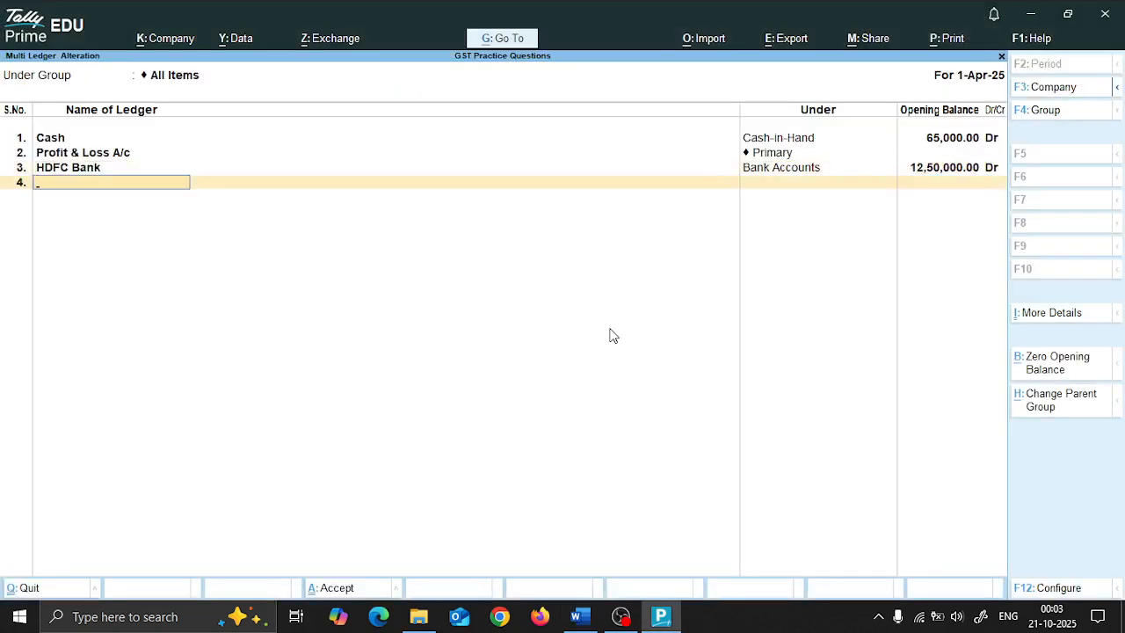
Check the Share Capital entry in the Word document, and save the ledger alterations in TallyPrime
key("alt+Tab")
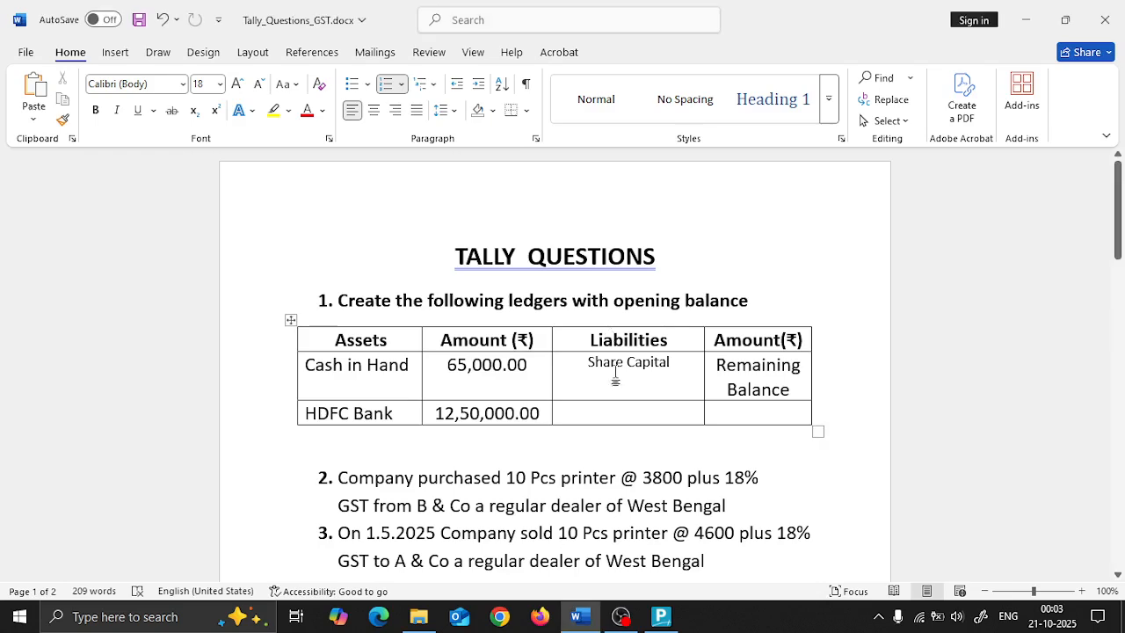
key("alt+Tab")
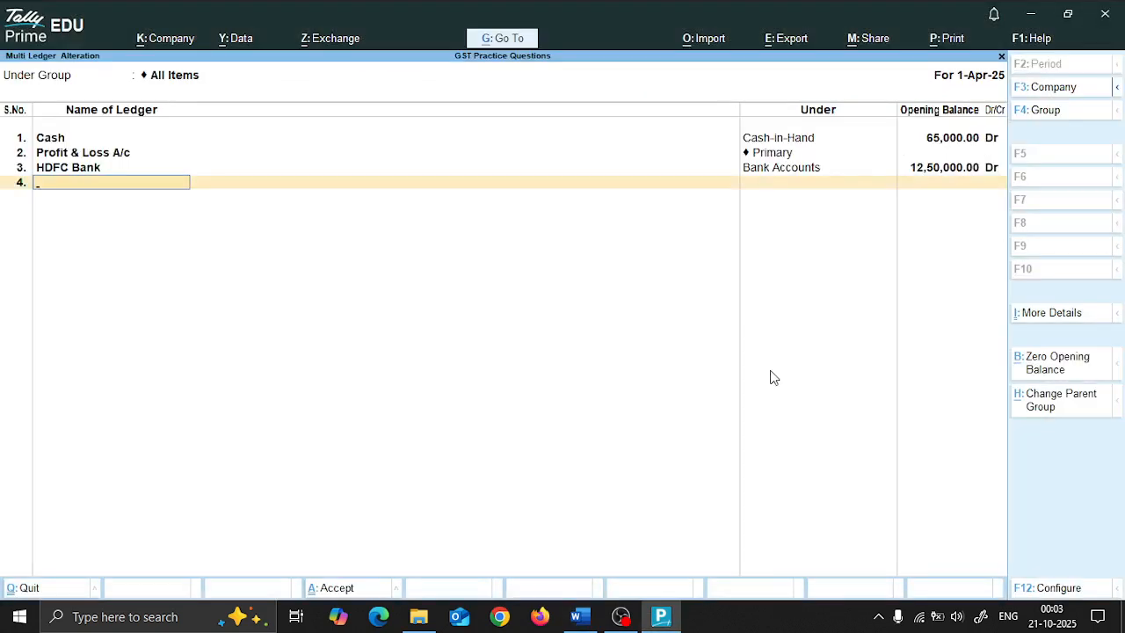
key("ctrl")
key("ctrl+h")
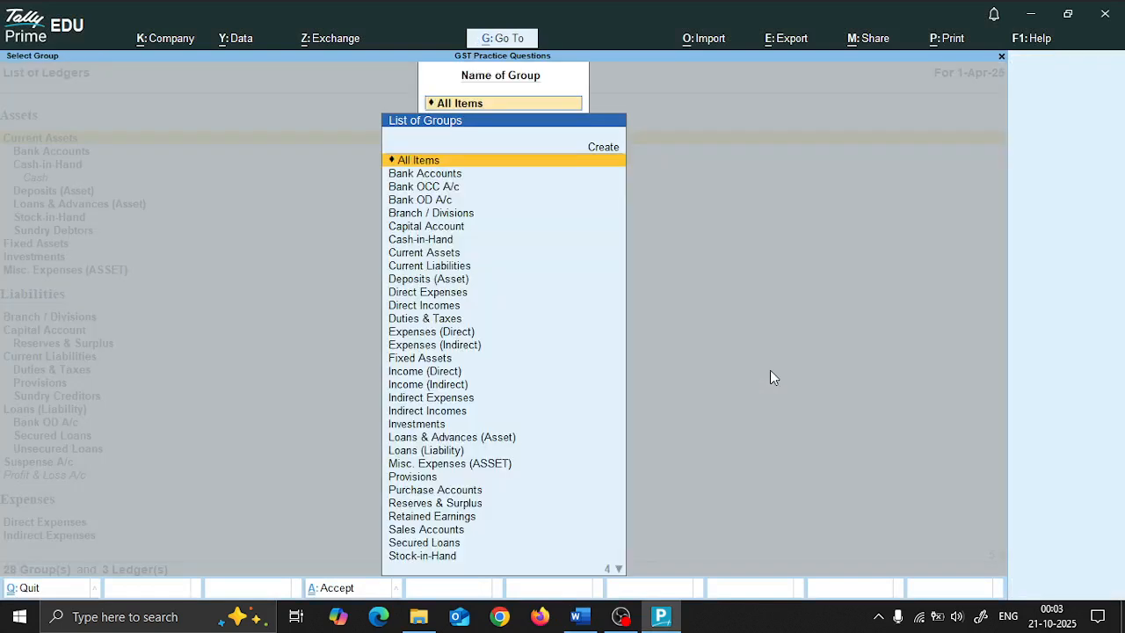
Return to the Gateway of Tally and open the Balance Sheet to check the difference in opening balances
key("Escape")
key("Escape")
key("Escape")
key("Escape")
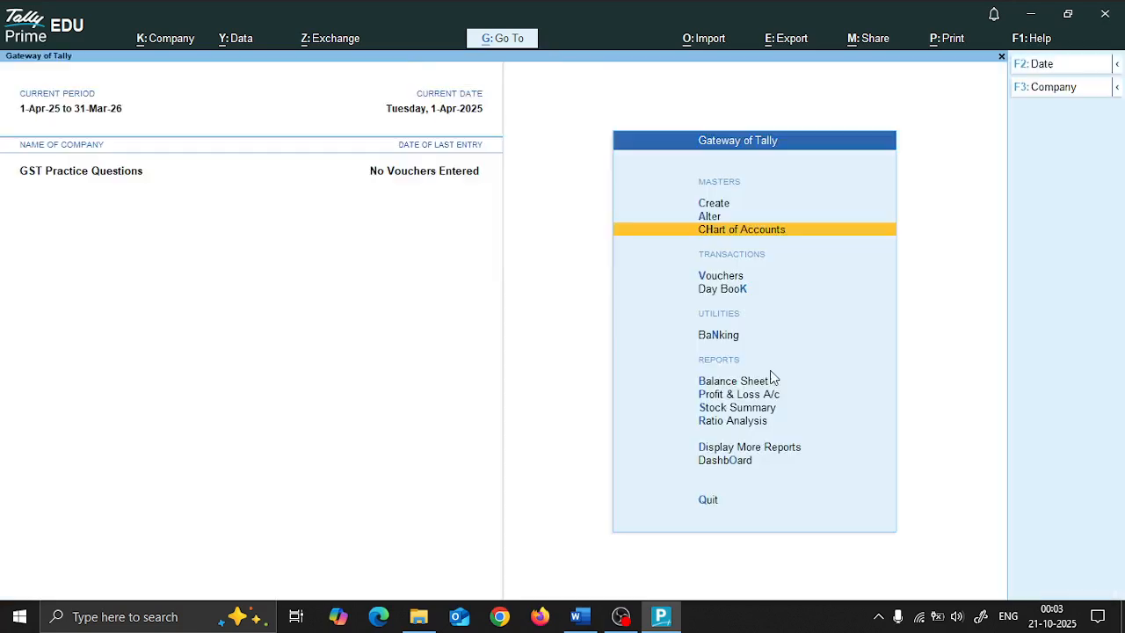
key("Down")
key("Down")
key("Down")
key("Down")
key("Return")
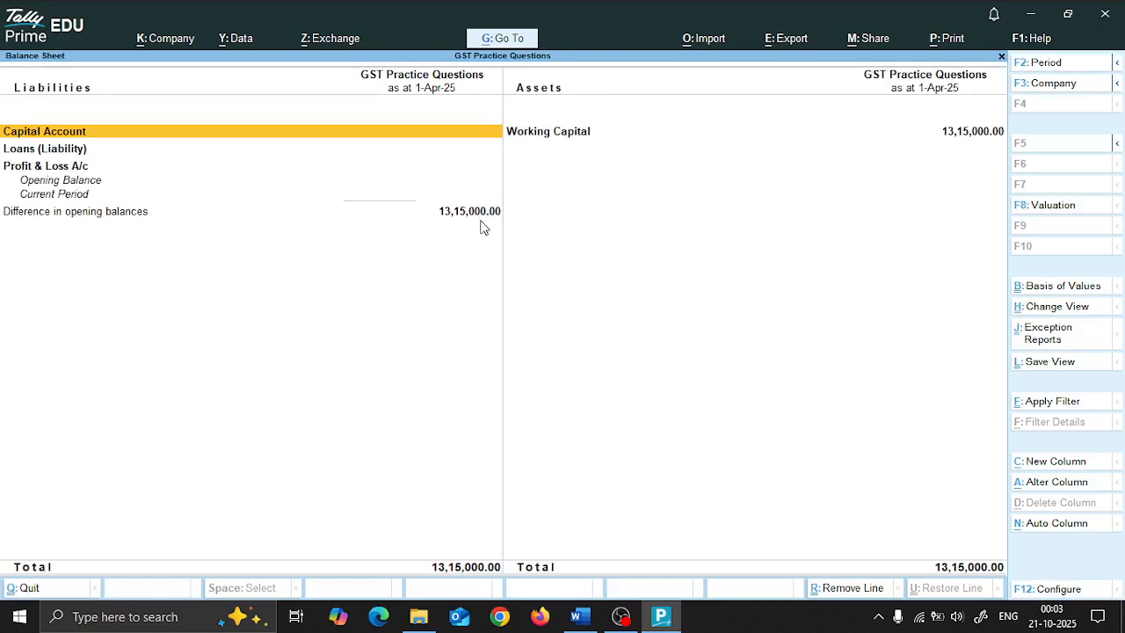
Leave the Balance Sheet and reopen it to read the opening balance difference again for Share Capital
key("Escape")
key("Up")
key("Up")
key("Up")
key("Up")
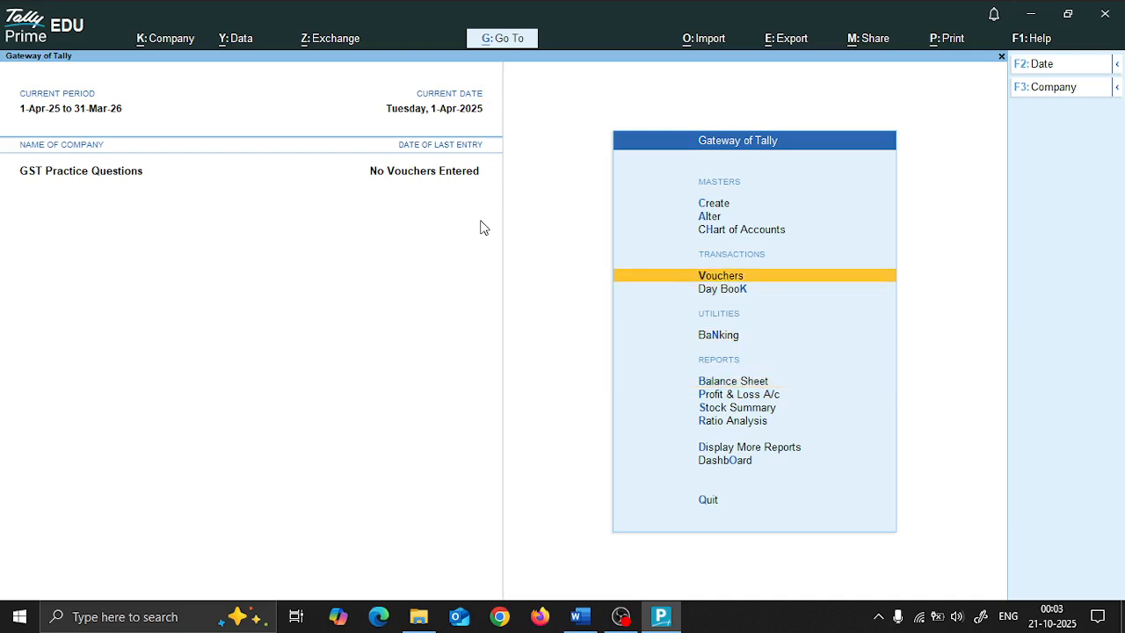
key("Down")
key("Down")
key("Down")
key("Down")
key("Return")
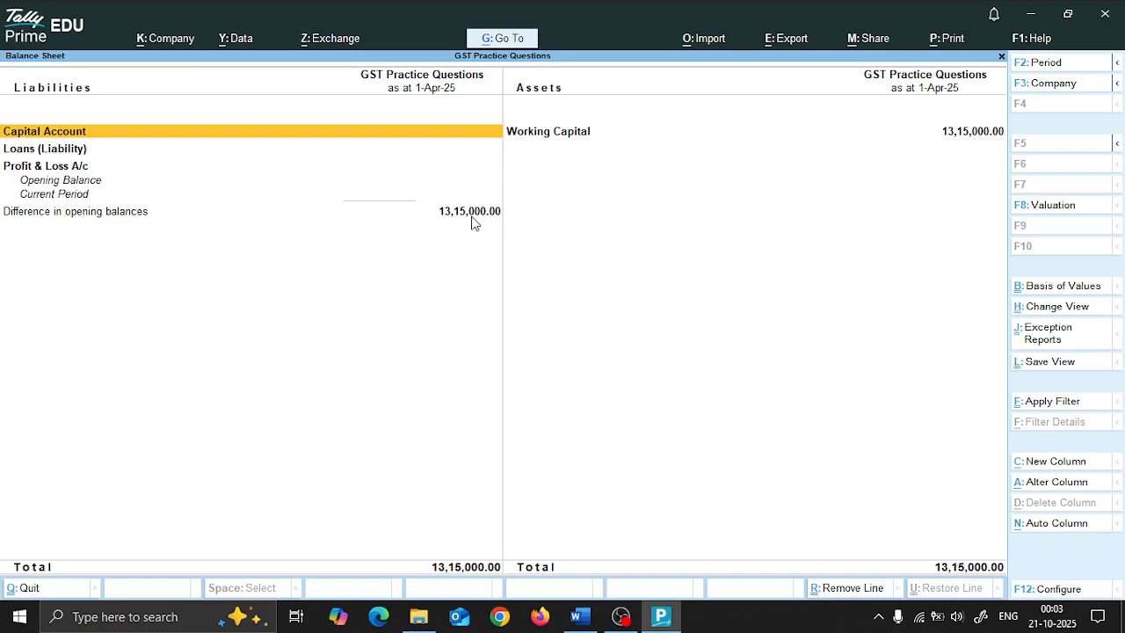
Close the Balance Sheet, open the ledger list in the Chart of Accounts and start Multi Alter for all ledgers
key("Escape")
key("Up")
key("Up")
key("Up")
key("Up")
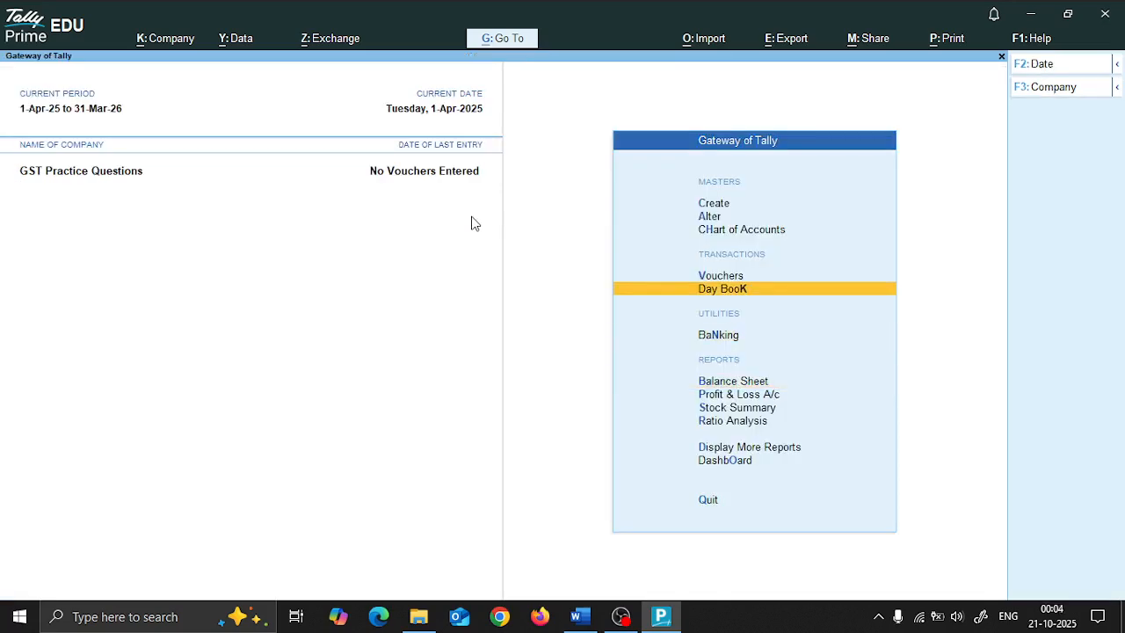
key("Return")
key("Return")
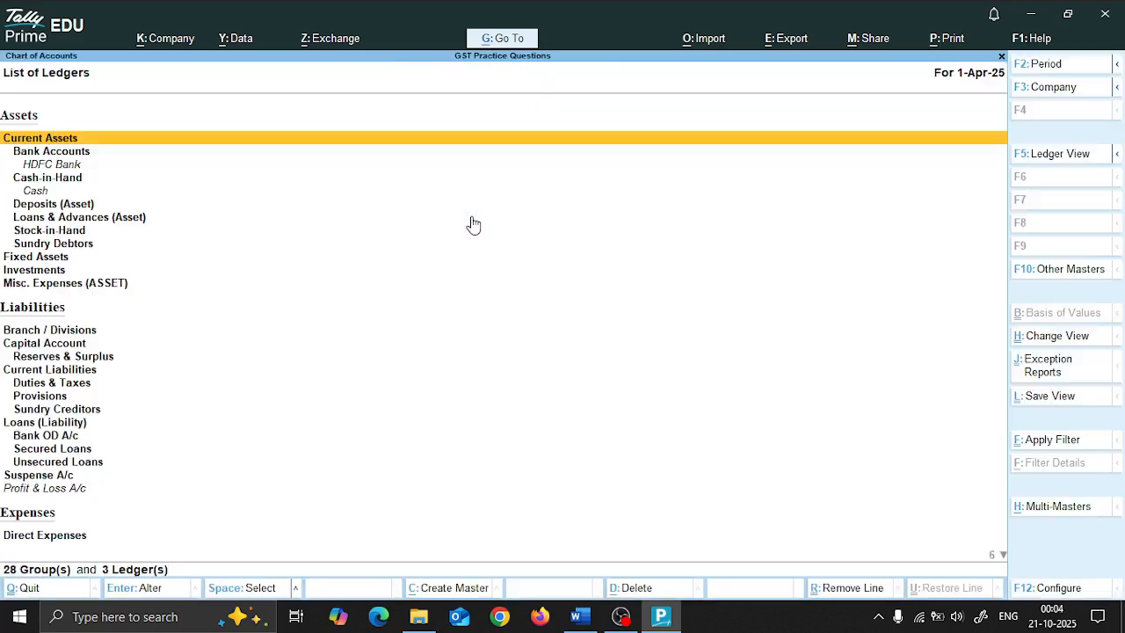
key("alt+h")
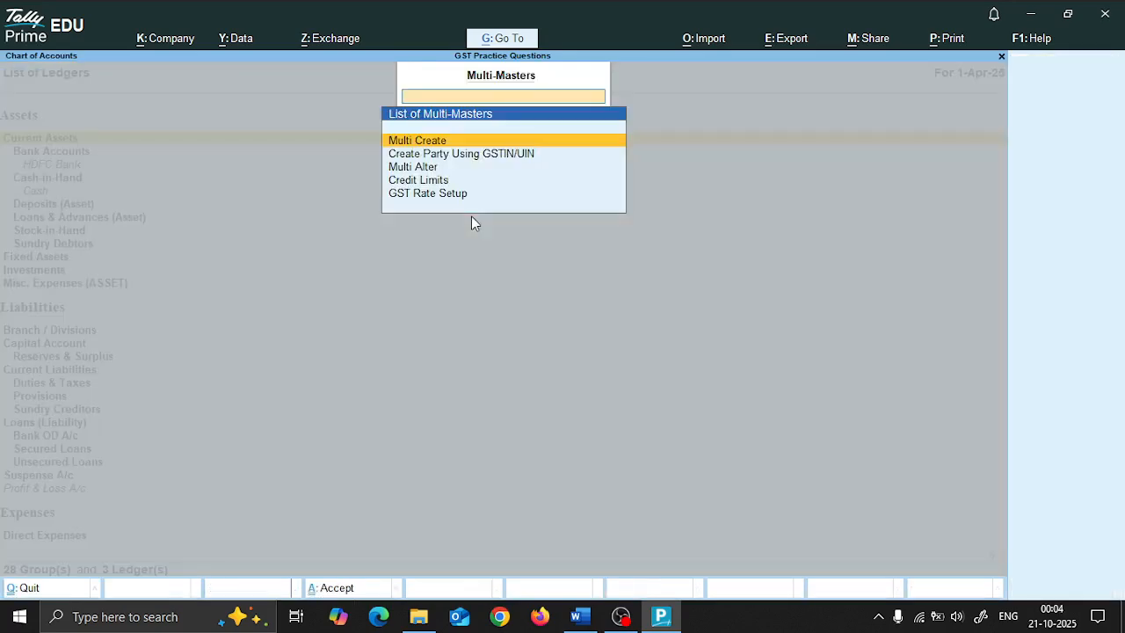
key("Down")
key("Return")
key("Return")
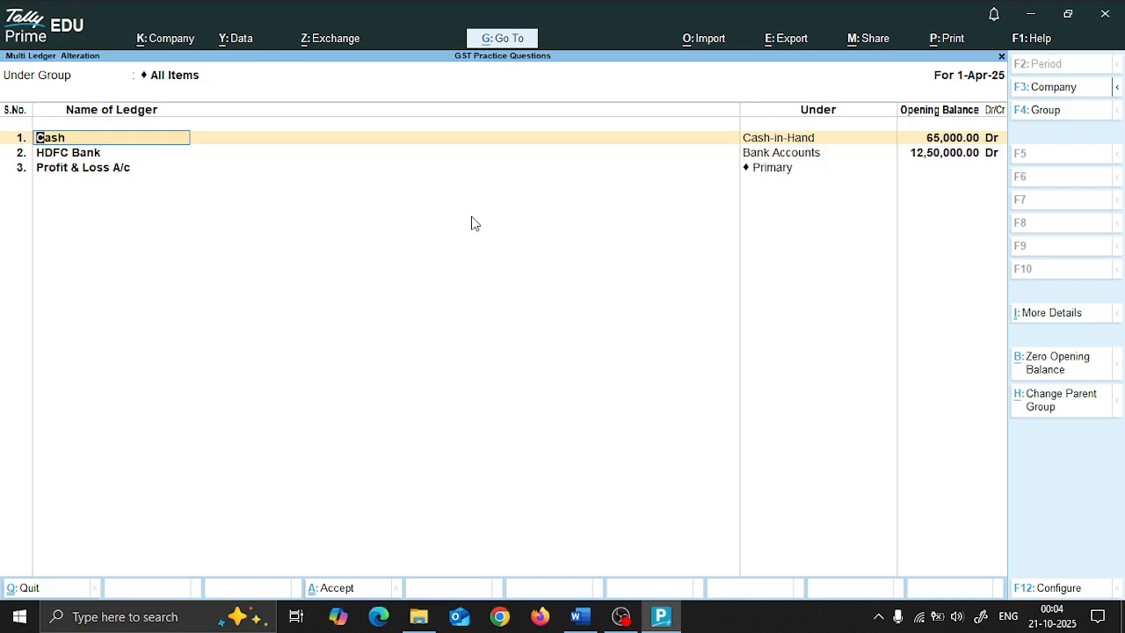
Add a Share Capital ledger under Capital Account in the first empty row
key("Down")
key("Down")
key("Down")
type("Share")
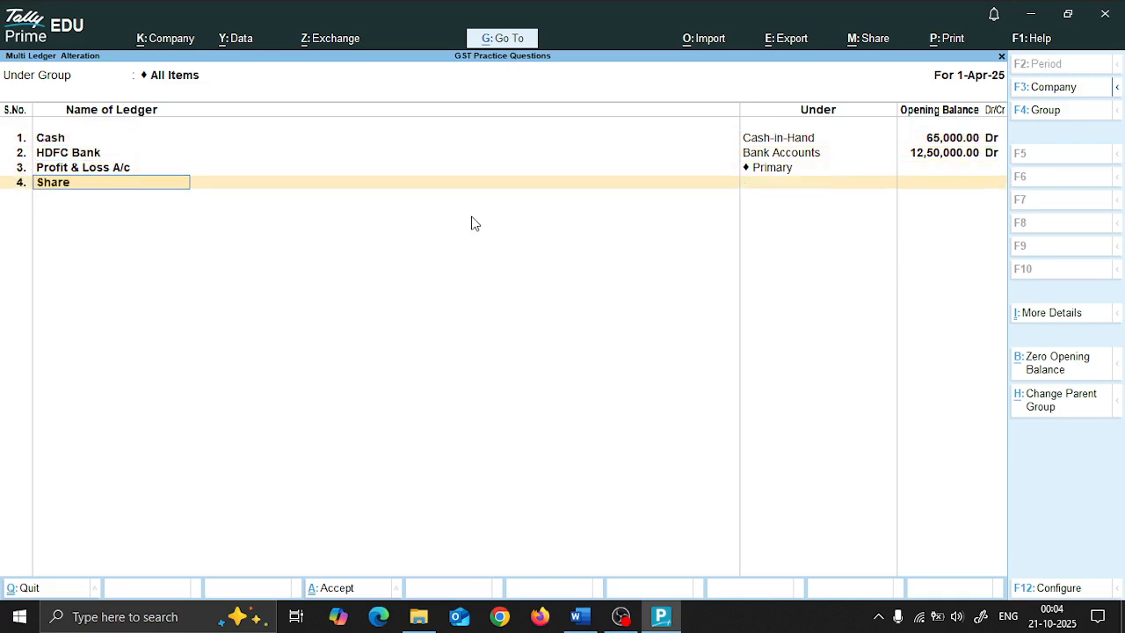
type(" Capital")
key("Return")
type("Ca")
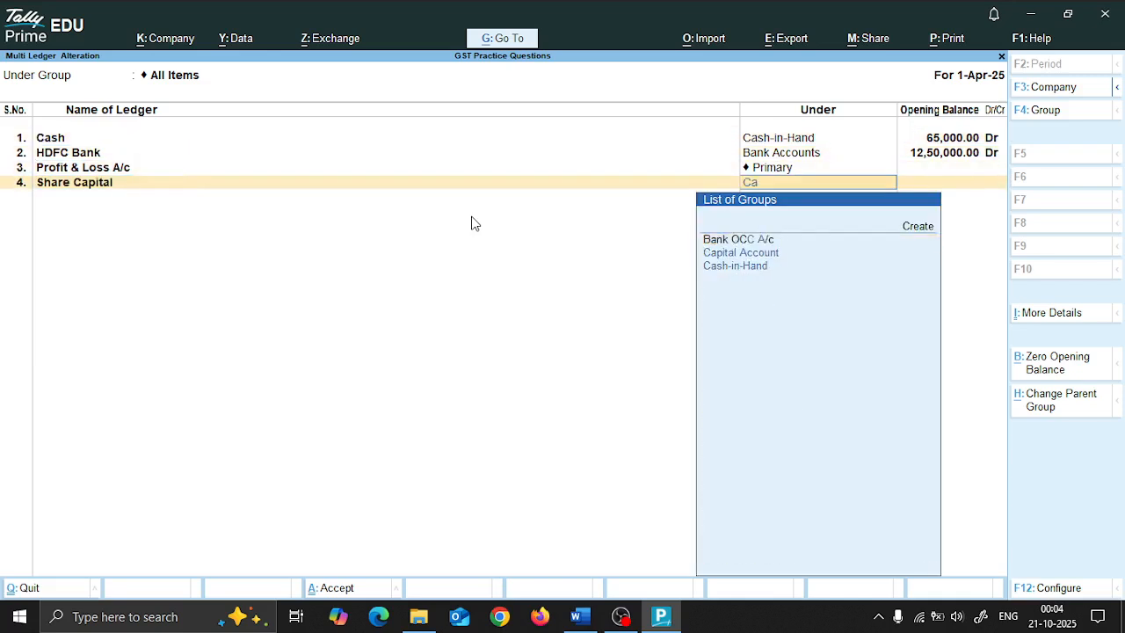
type("p")
key("Return")
Set the Share Capital opening balance to 13,15,000 Cr and save the ledger alterations
type("1315")
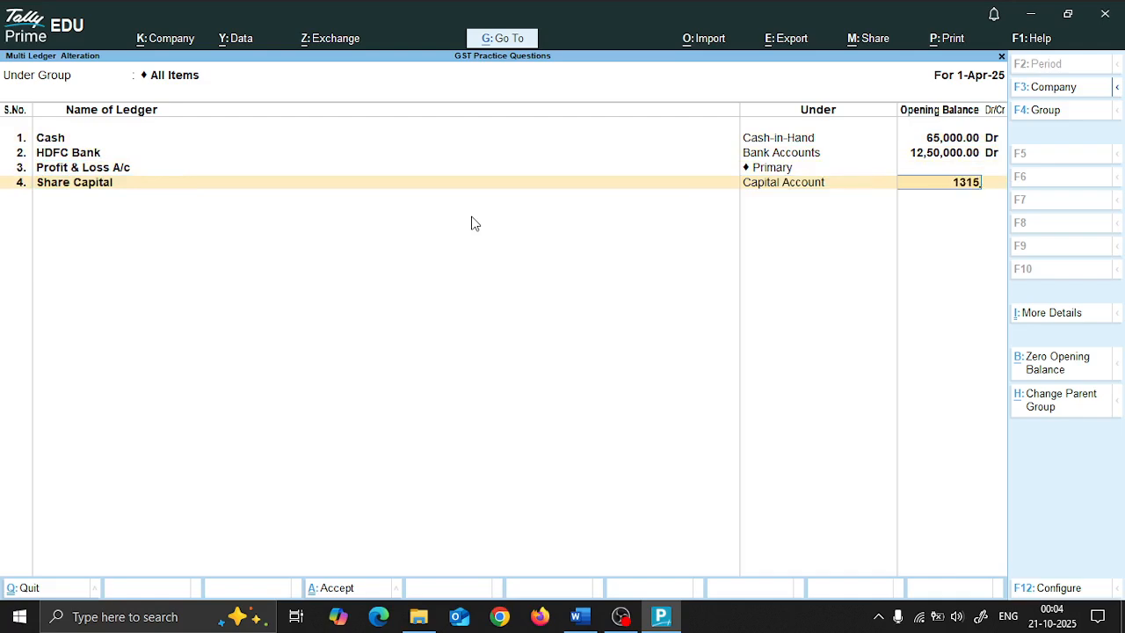
type("000")
key("Return")
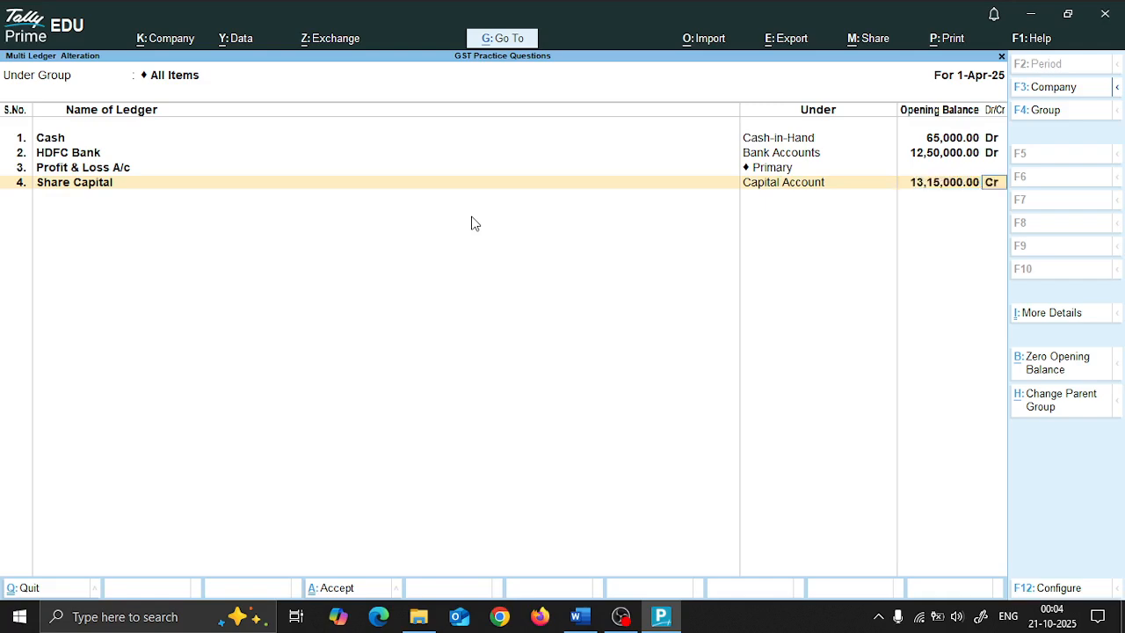
key("Return")
key("Escape")
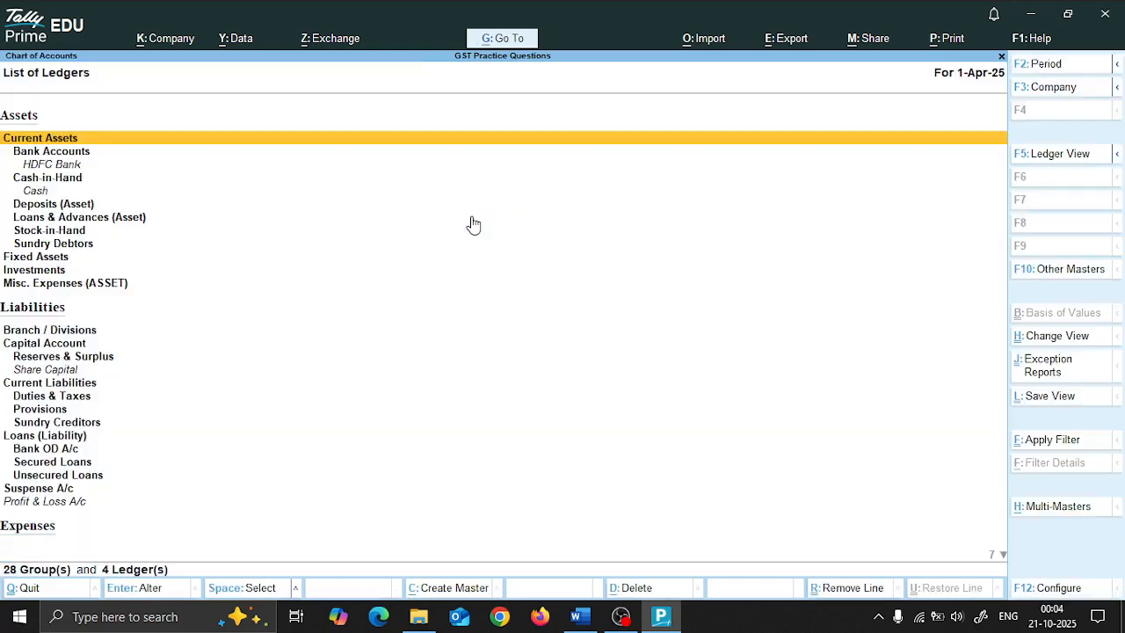
Return to the Gateway of Tally and open the Balance Sheet to check that both sides match
key("Escape")
key("Escape")
key("Down")
key("Down")
key("Down")
key("Down")
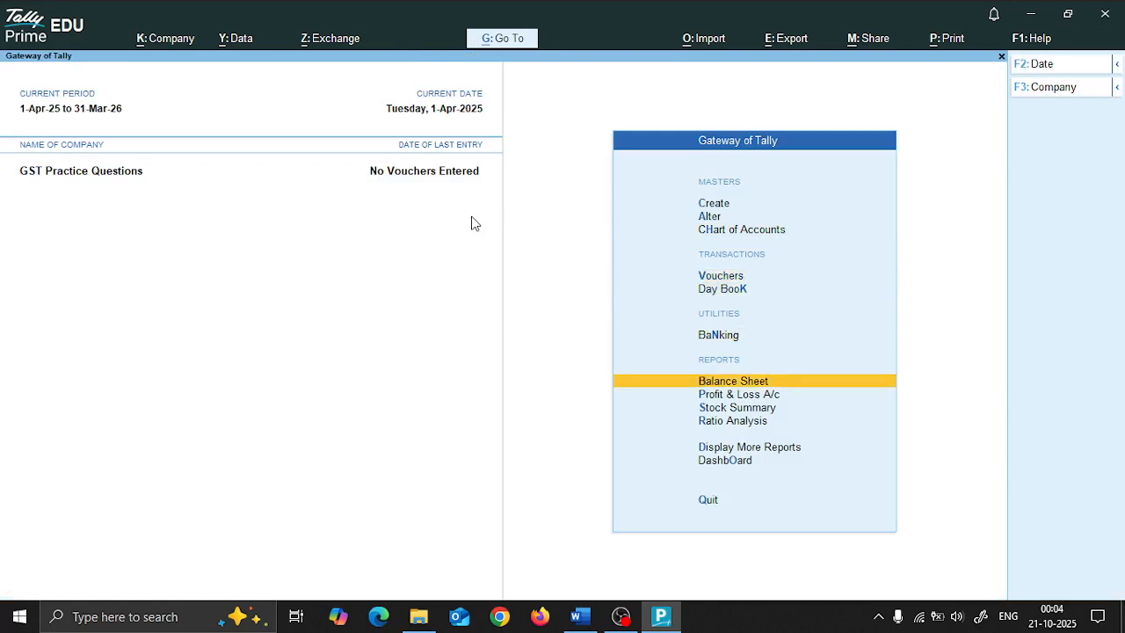
key("Return")
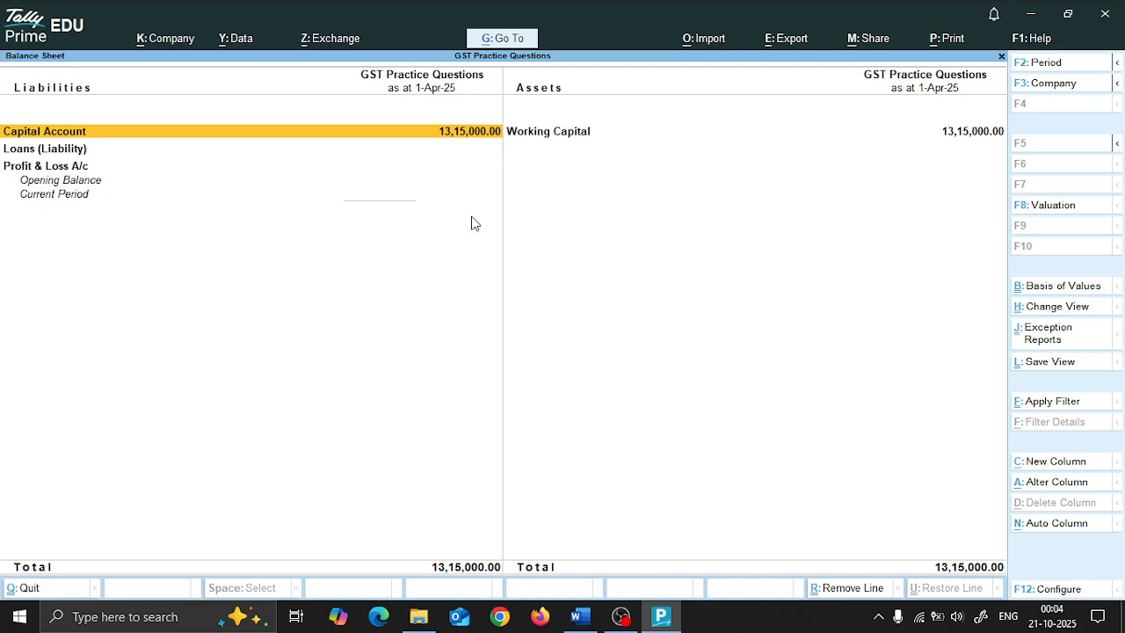
Set Include Working Capital to No in the Balance Sheet's Basis of Values and apply it
key("Right")
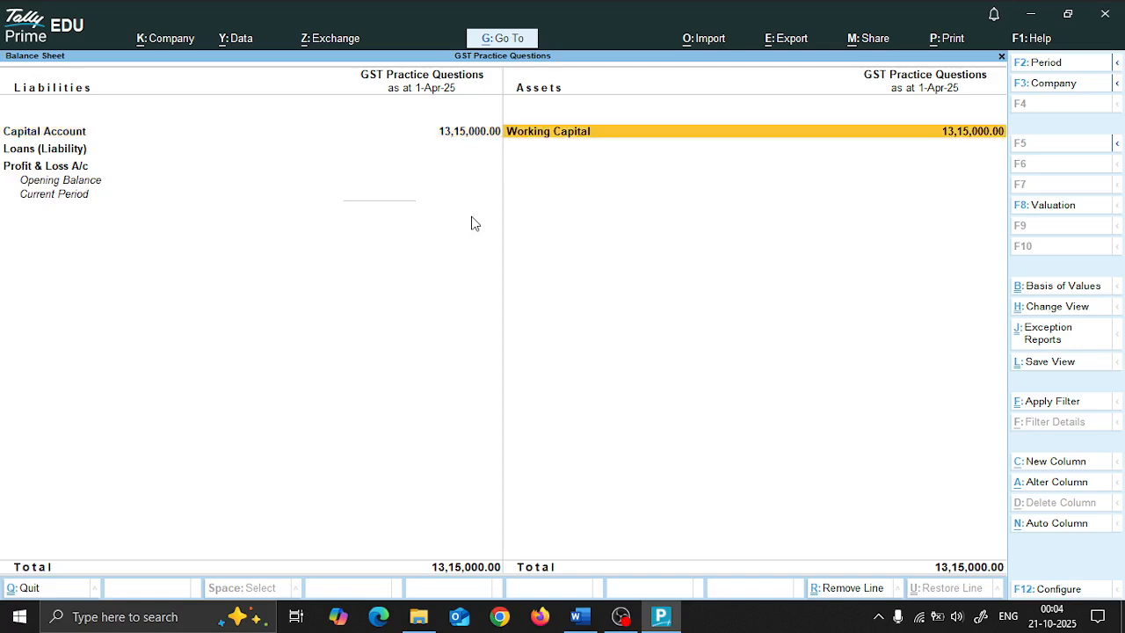
key("ctrl+b")
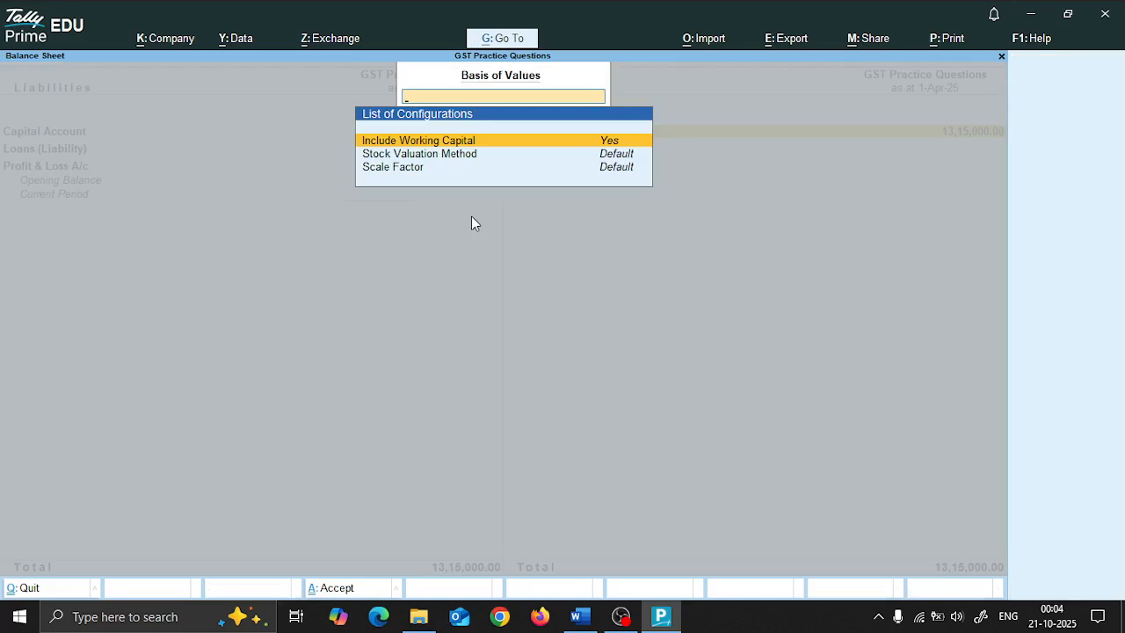
key("Escape")
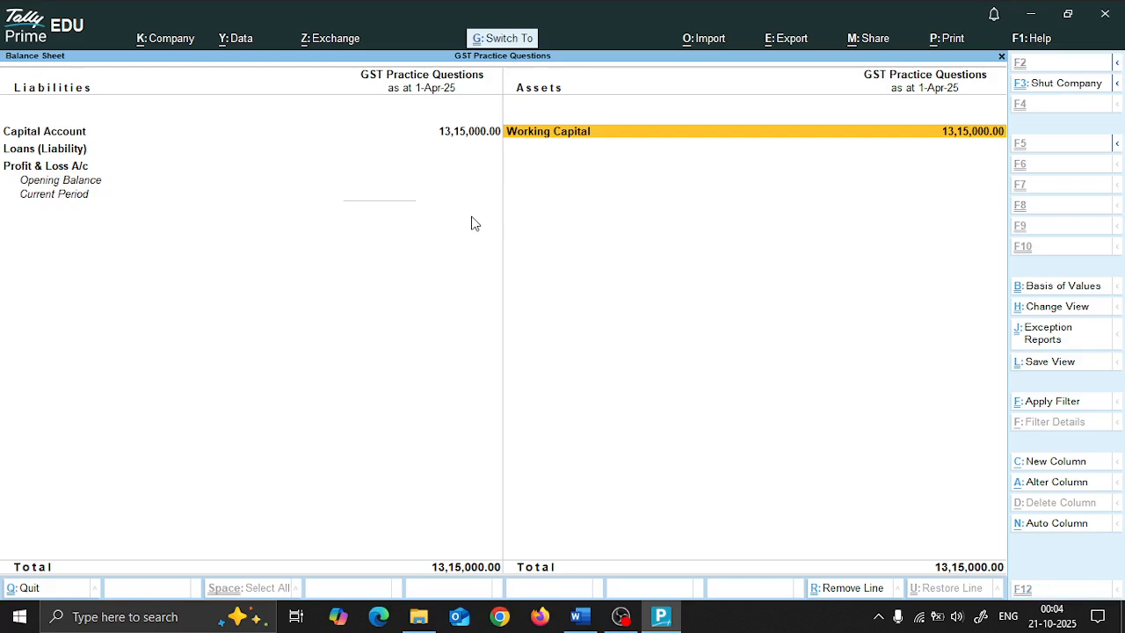
key("ctrl+b")
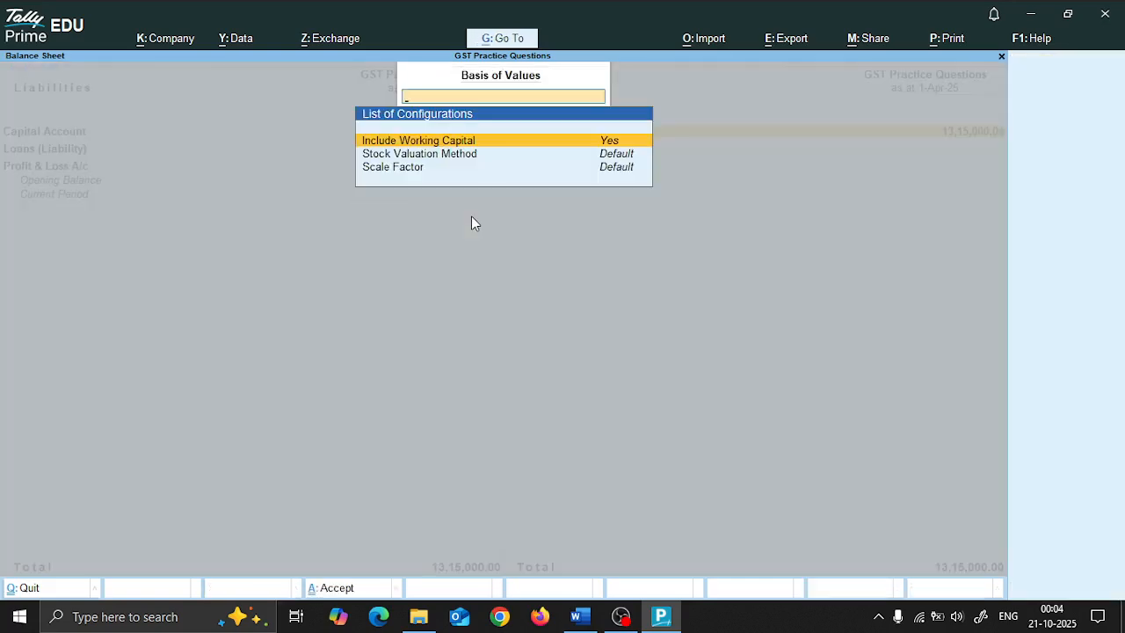
key("Return")
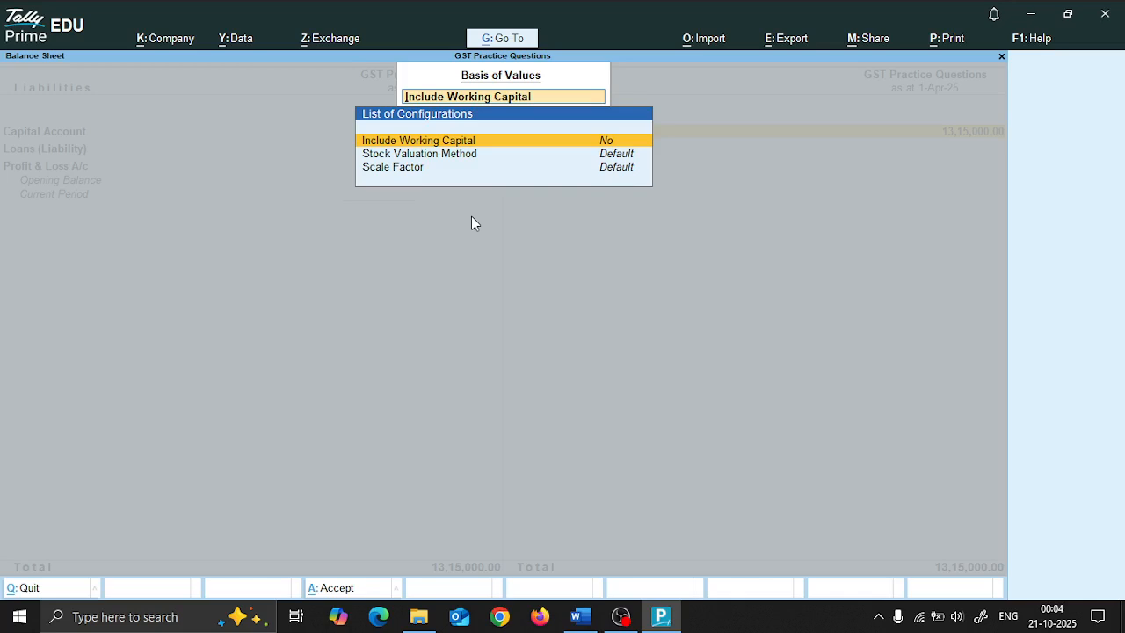
key("ctrl+a")
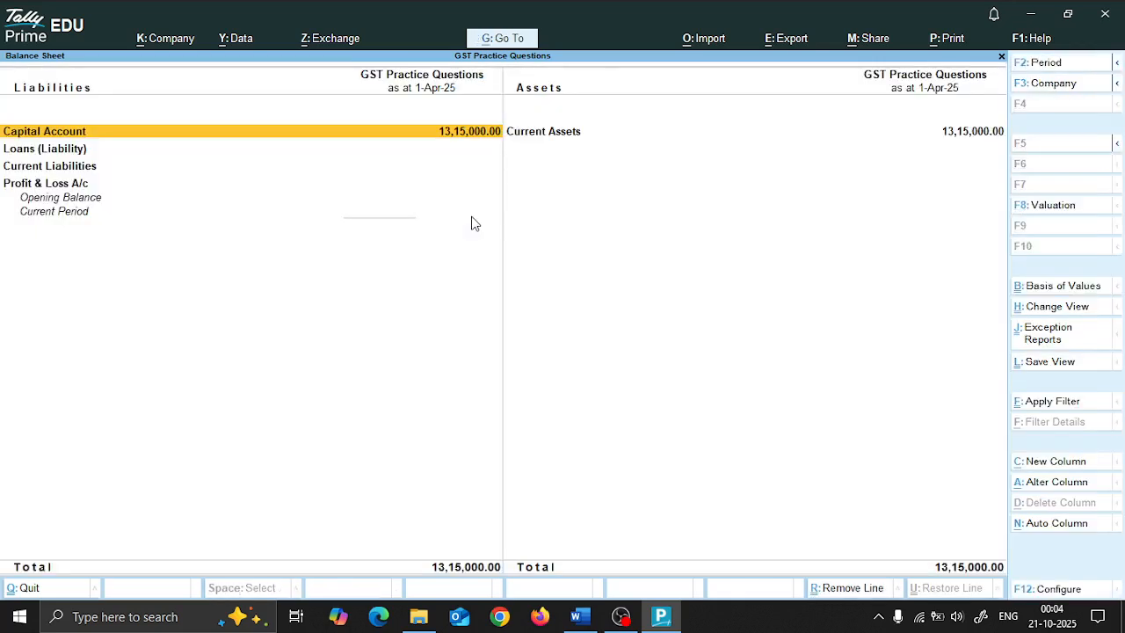
Drill into Current Assets to review the cash and bank balances, and return to the Gateway of Tally
key("Right")
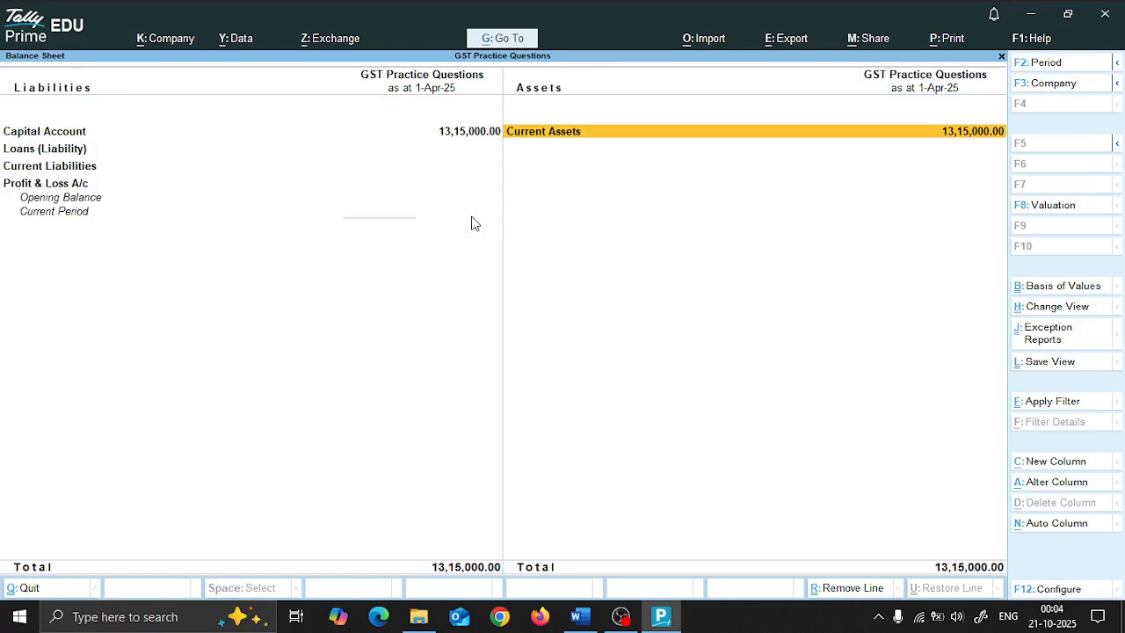
key("Return")
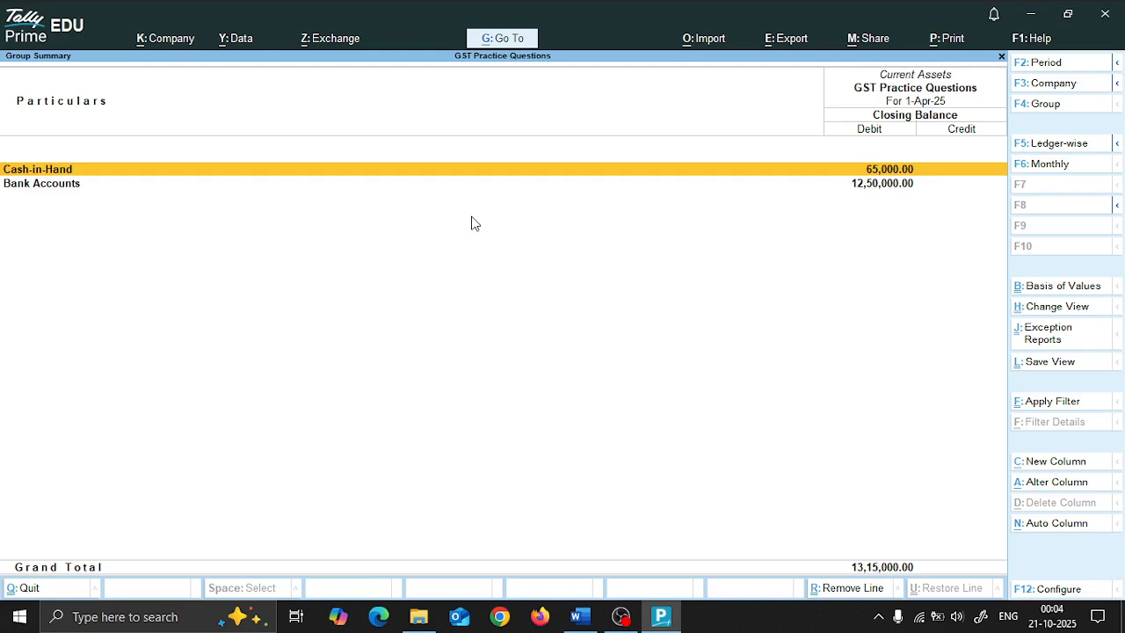
key("Escape")
key("Escape")
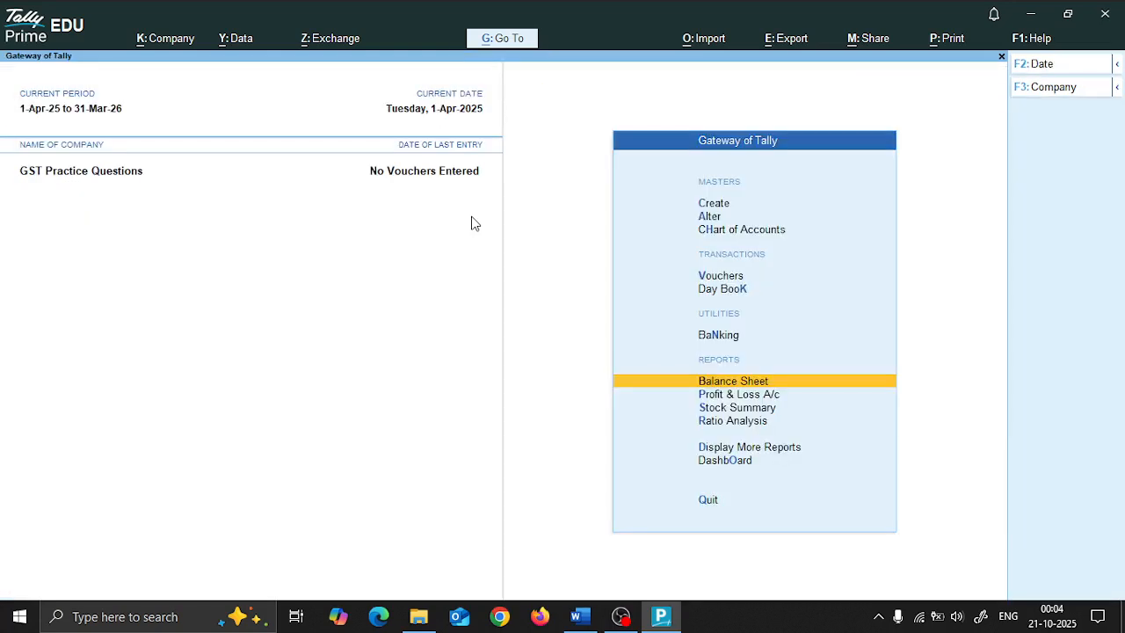
Switch to the Word document and read question 2 about the printer purchase from B & Co
key("Up")
key("Up")
key("Up")
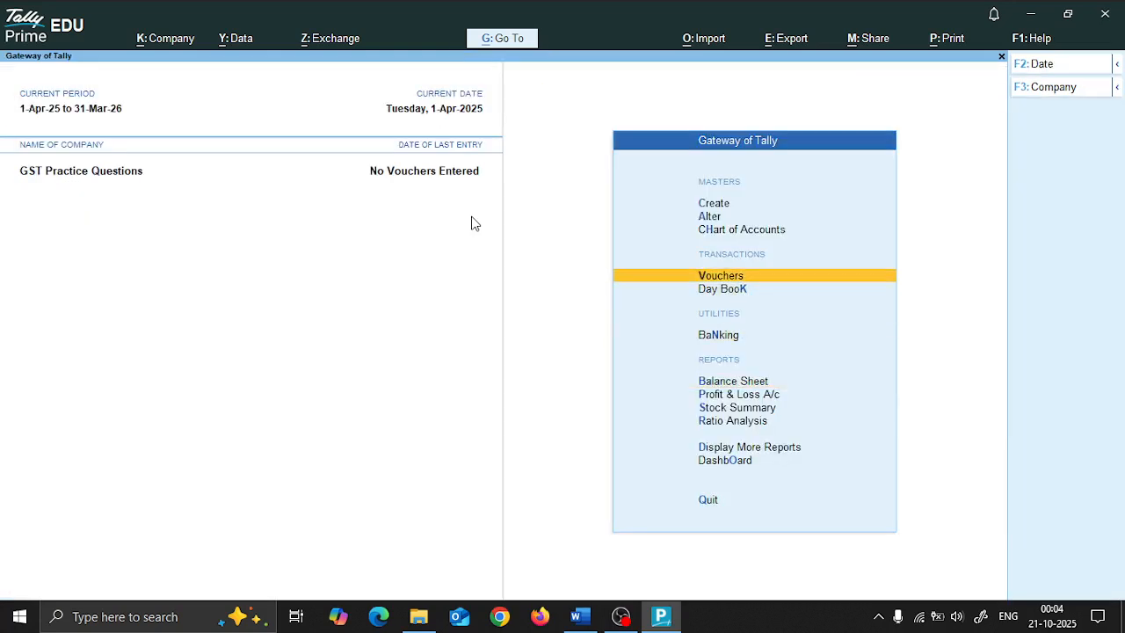
key("alt+Tab")
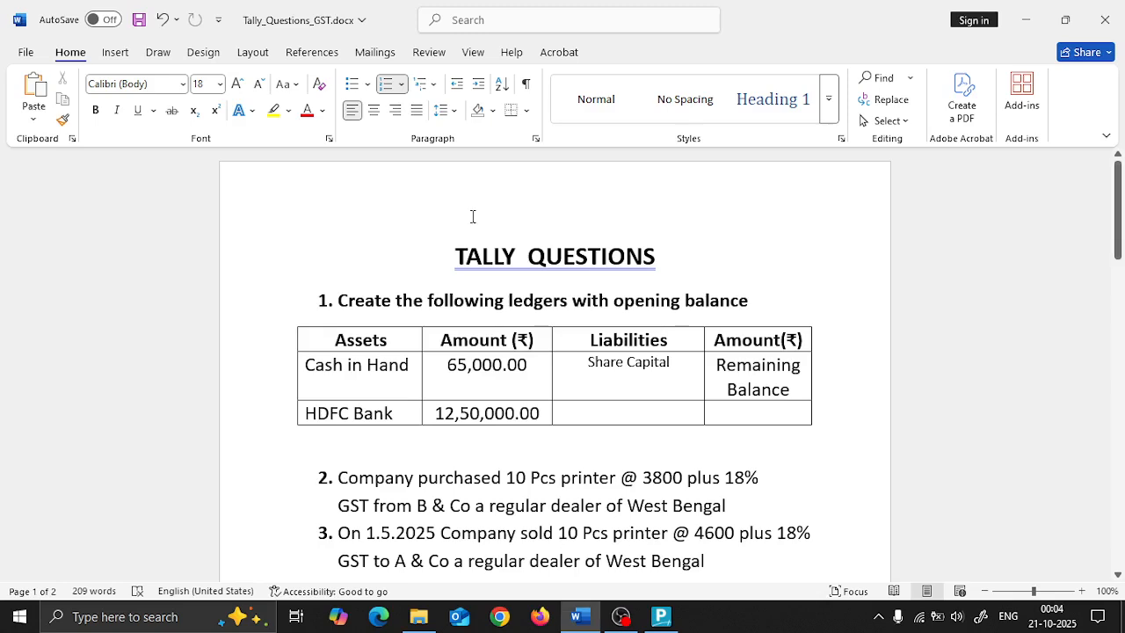
scroll(472, 216, "down", 3)
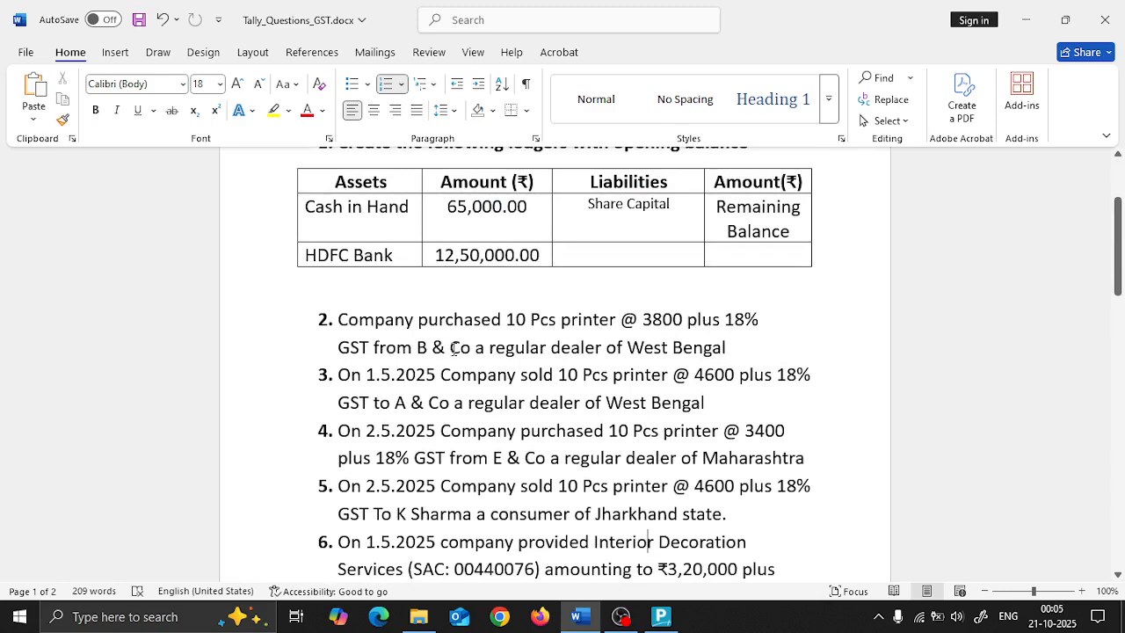
Switch to TallyPrime and start a purchase voucher with supplier invoice number P/001, dated 1-Apr-25
left_click(450, 347)
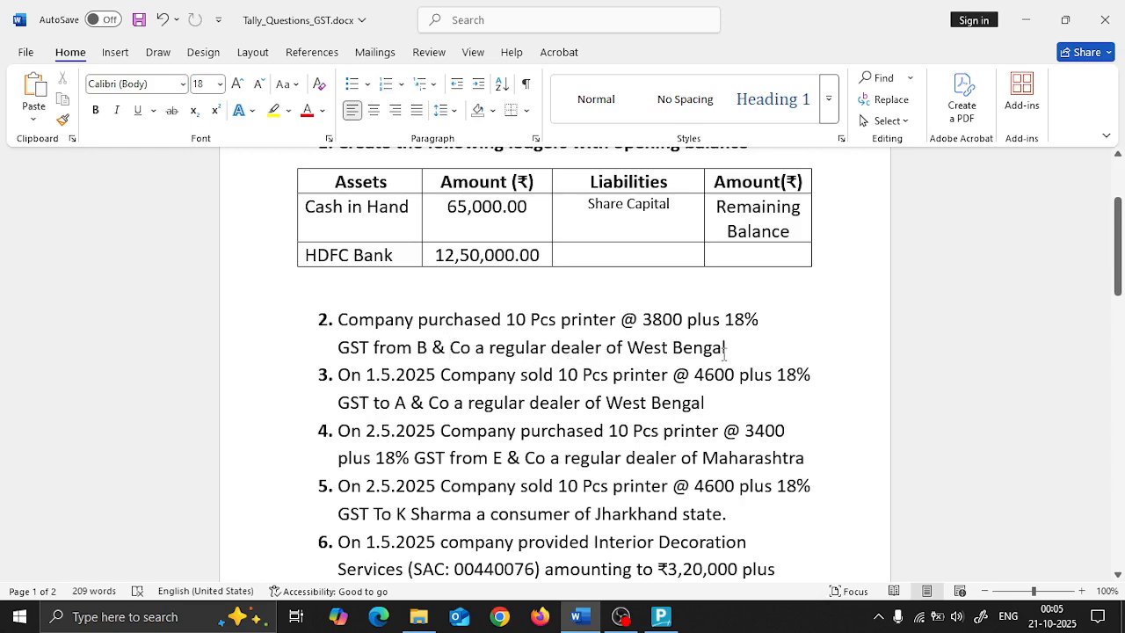
key("alt+Tab")
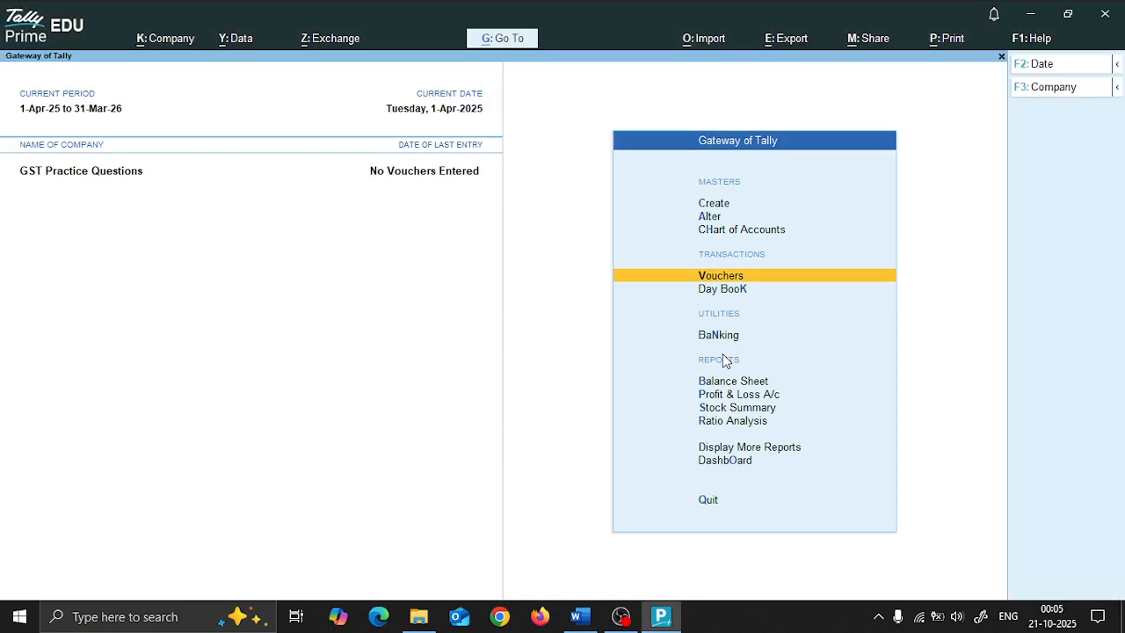
key("Return")
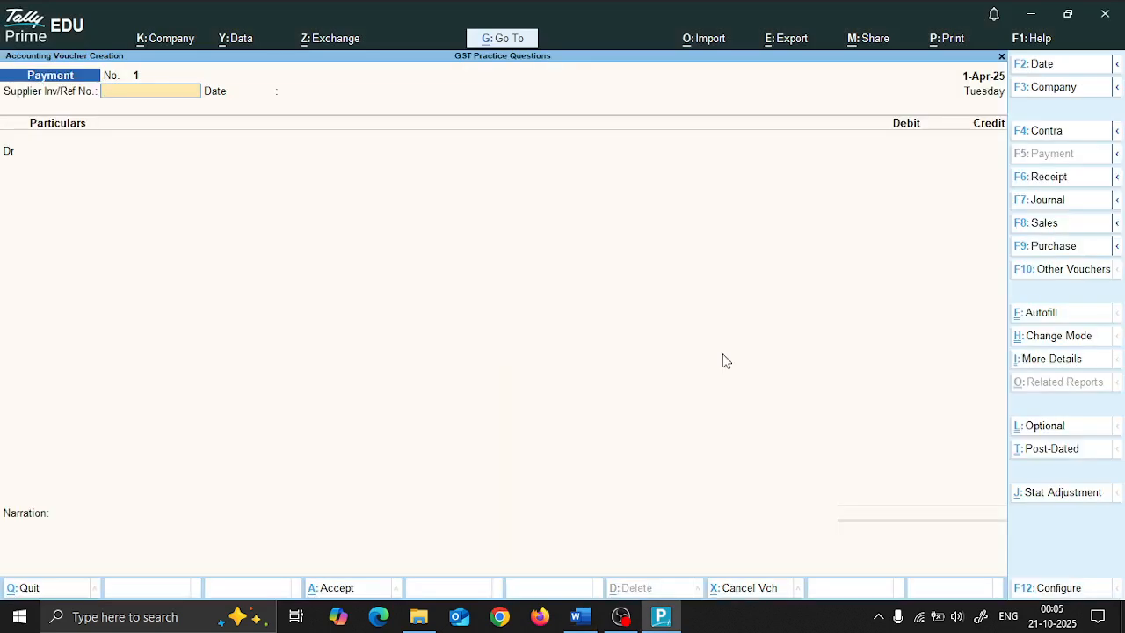
key("F9")
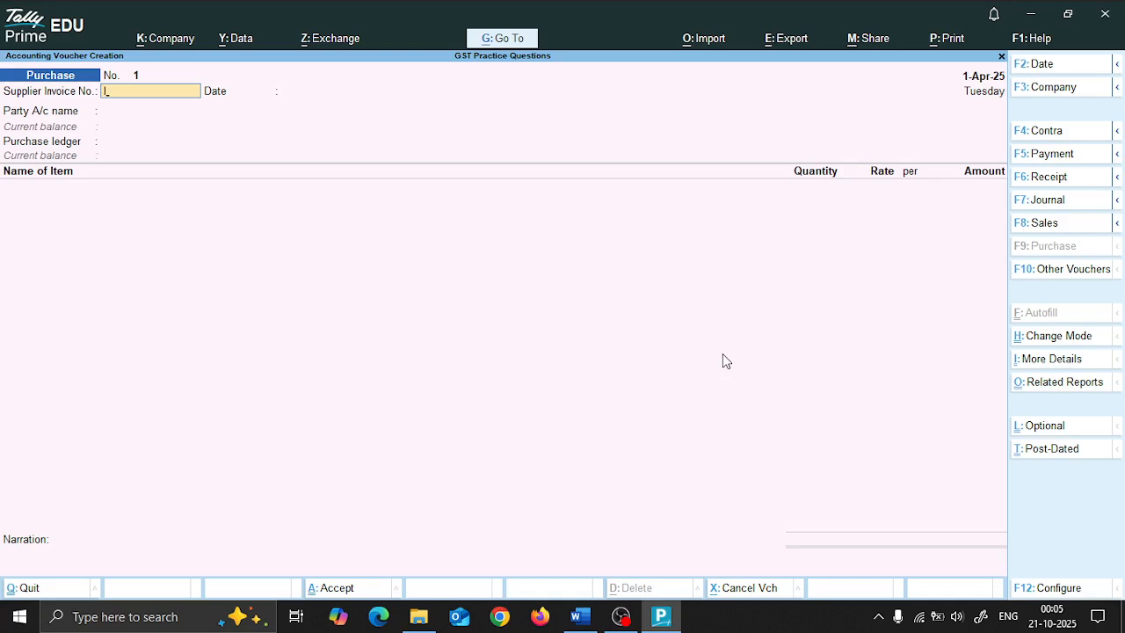
type("P/001")
key("Return")
key("Return")
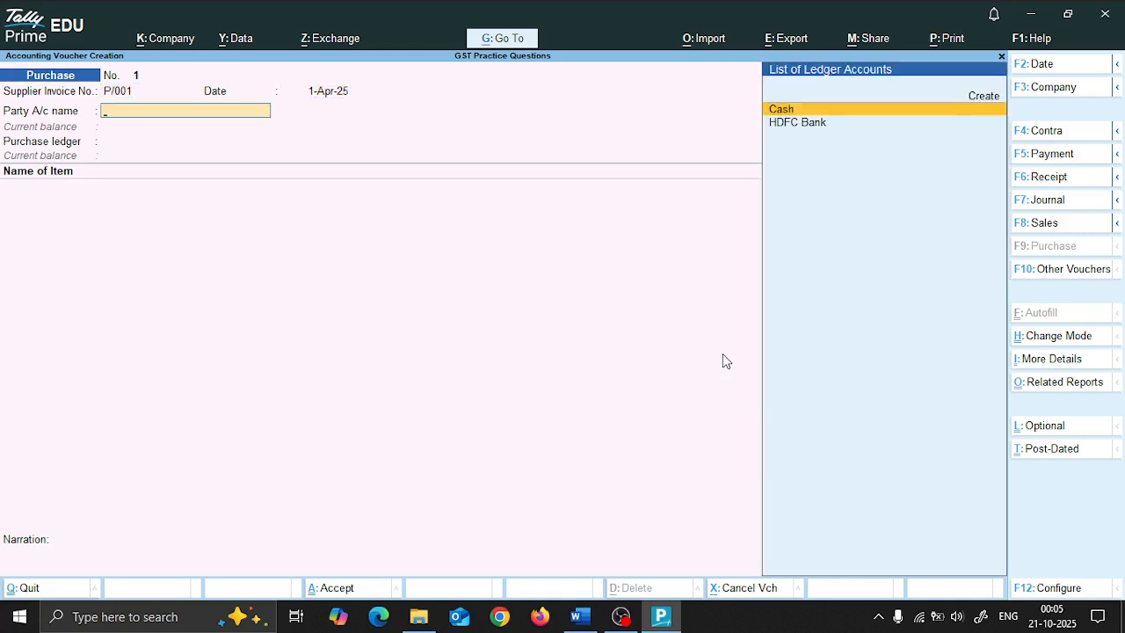
Check the supplier in the Word document's question 2 and start a party ledger named B & Co from the voucher in TallyPrime
key("alt+Tab")
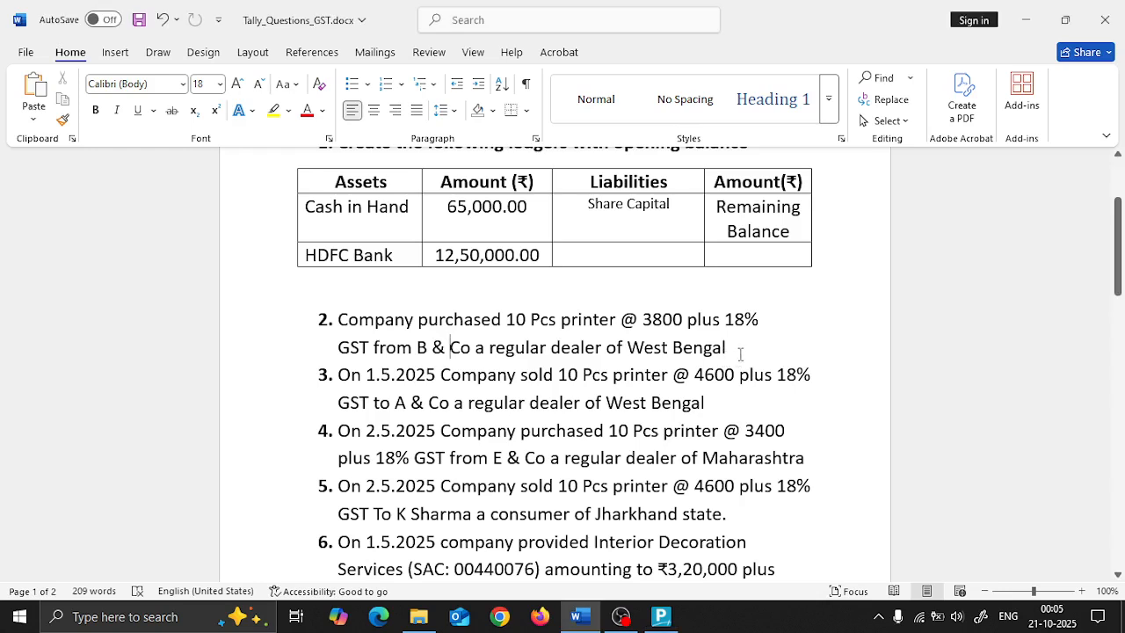
key("alt+Tab")
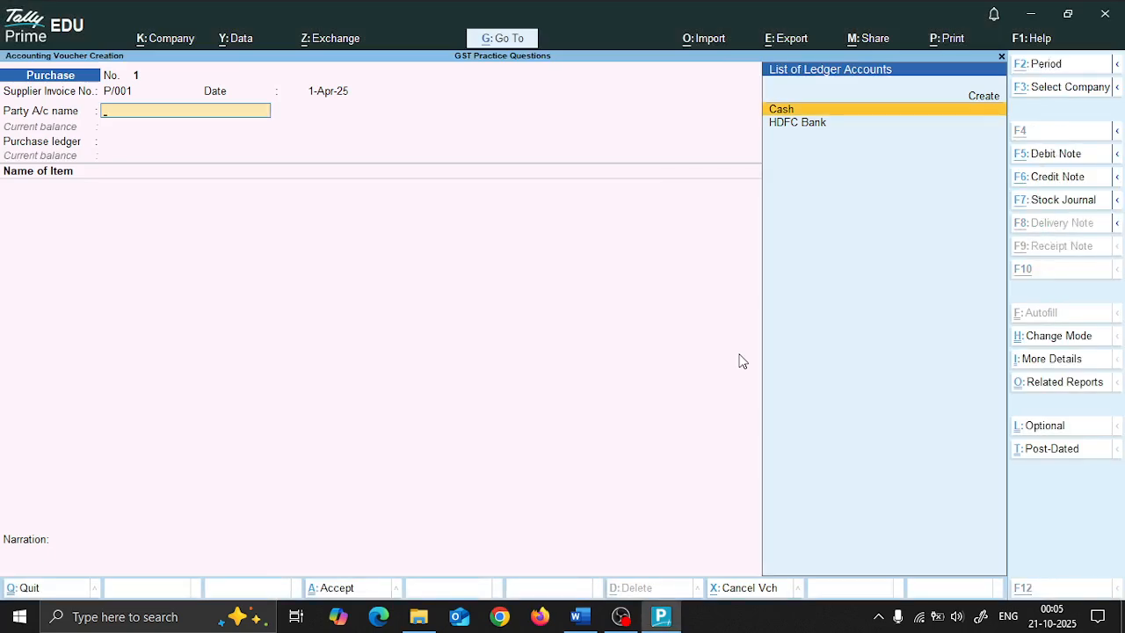
key("alt+c")
key("alt+Tab")
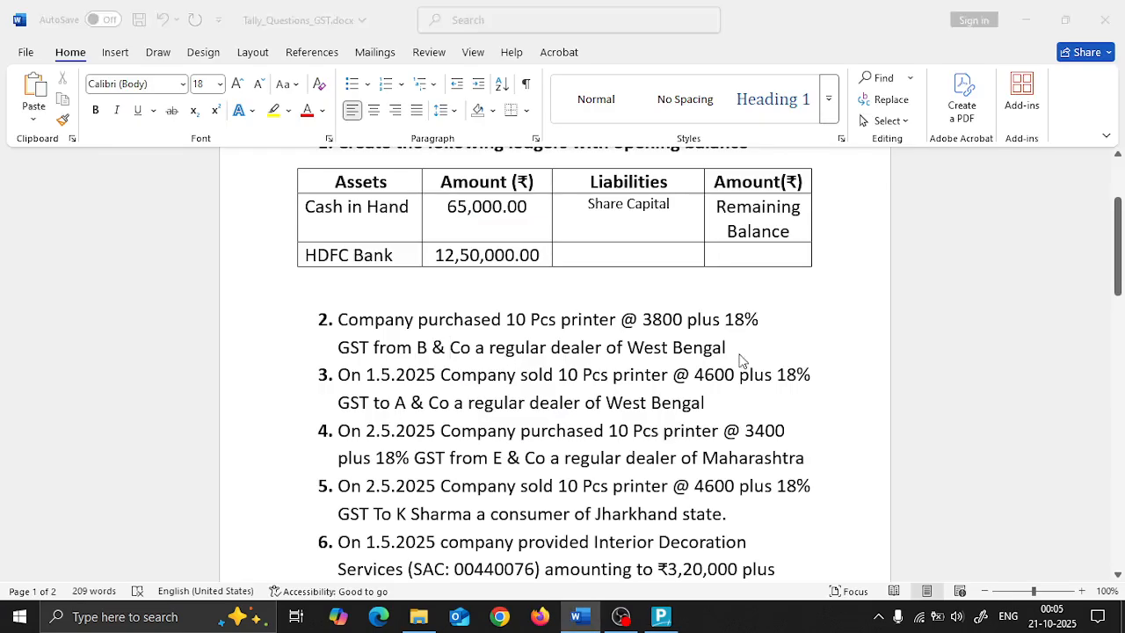
key("alt+Tab")
type("B&")
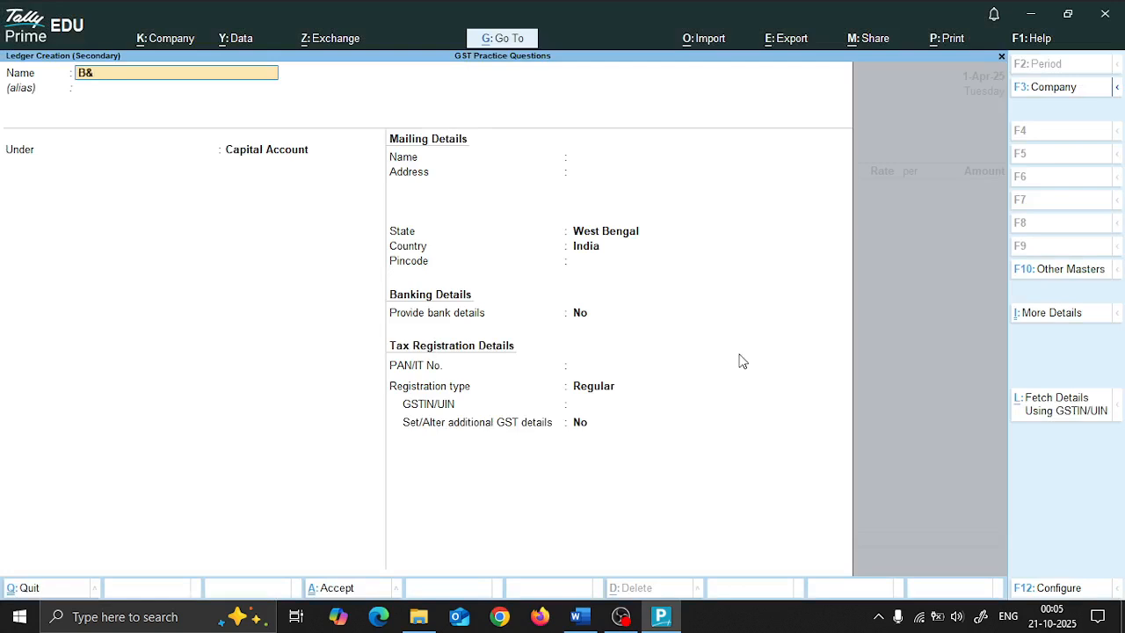
key("BackSpace")
type("7")
type("&")
type(" Cp")
key("BackSpace")
type("p")
key("BackSpace")
type("op")
key("BackSpace")
key("Return")
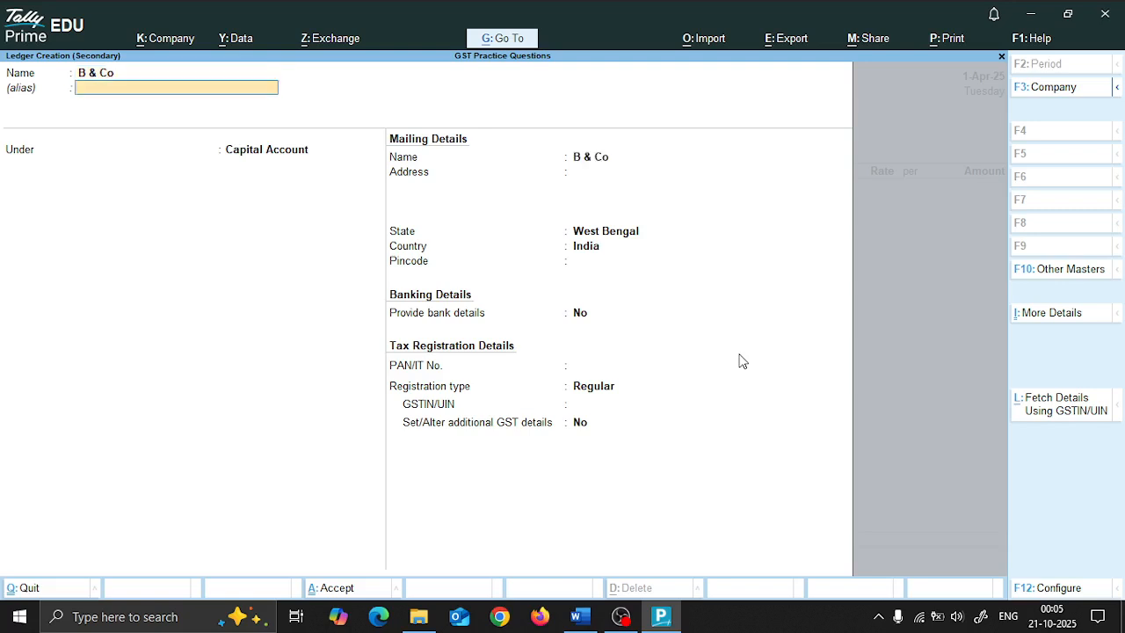
Place the B & Co ledger under Sundry Creditors with bill-by-bill balances, West Bengal as state and no bank details
key("Return")
type("Cred")
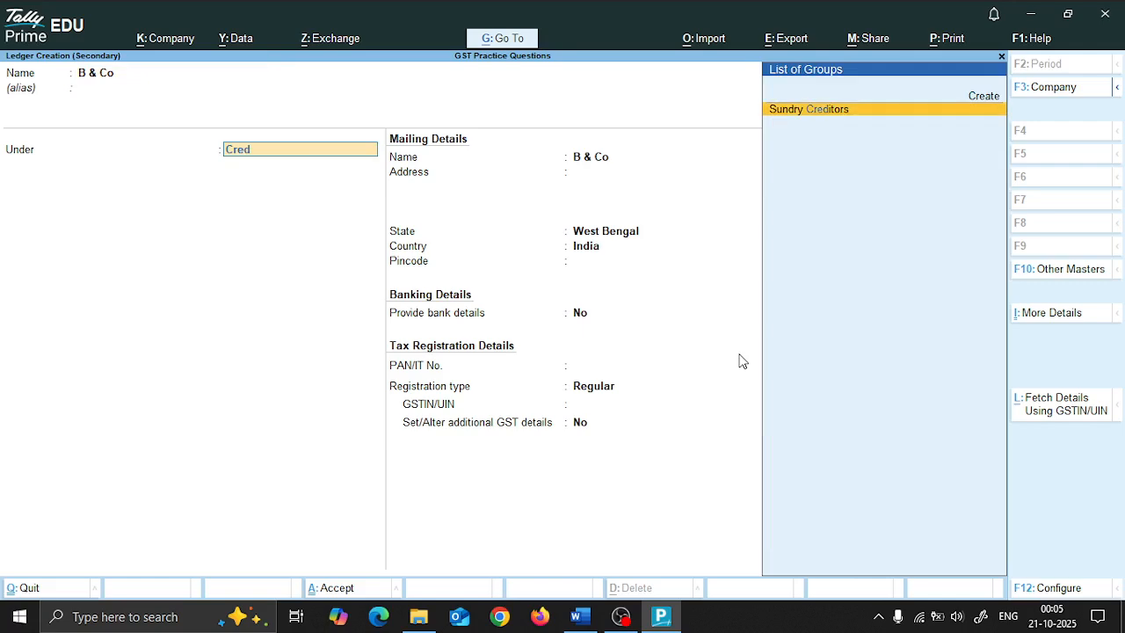
key("Return")
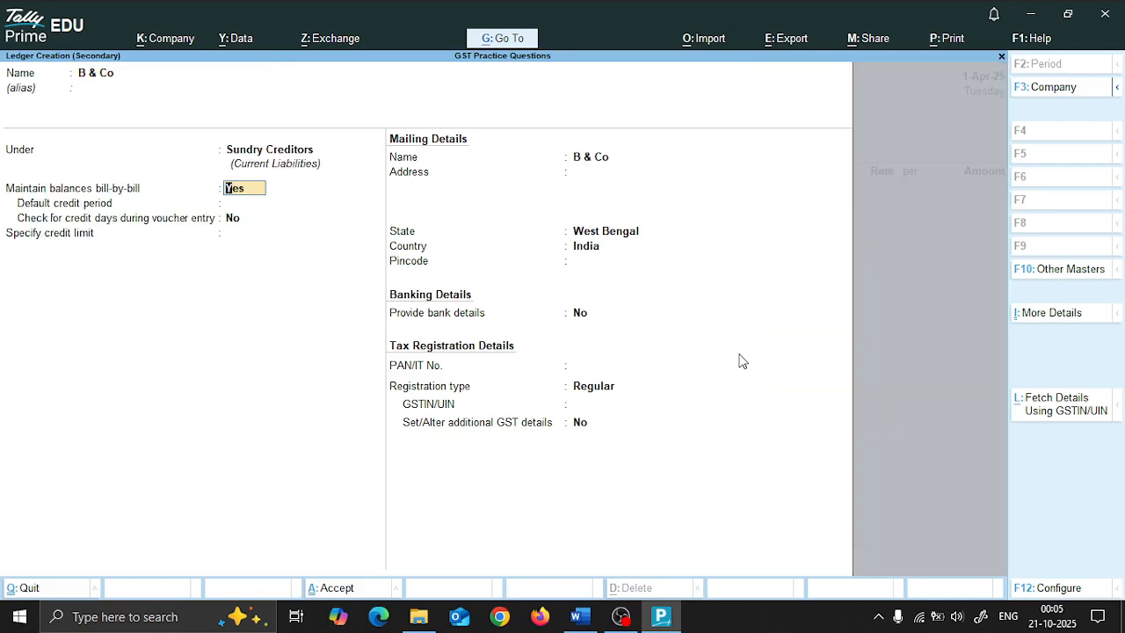
key("Return")
key("Return")
key("Return")
key("Return")
key("Return")
key("Return")
key("Return")
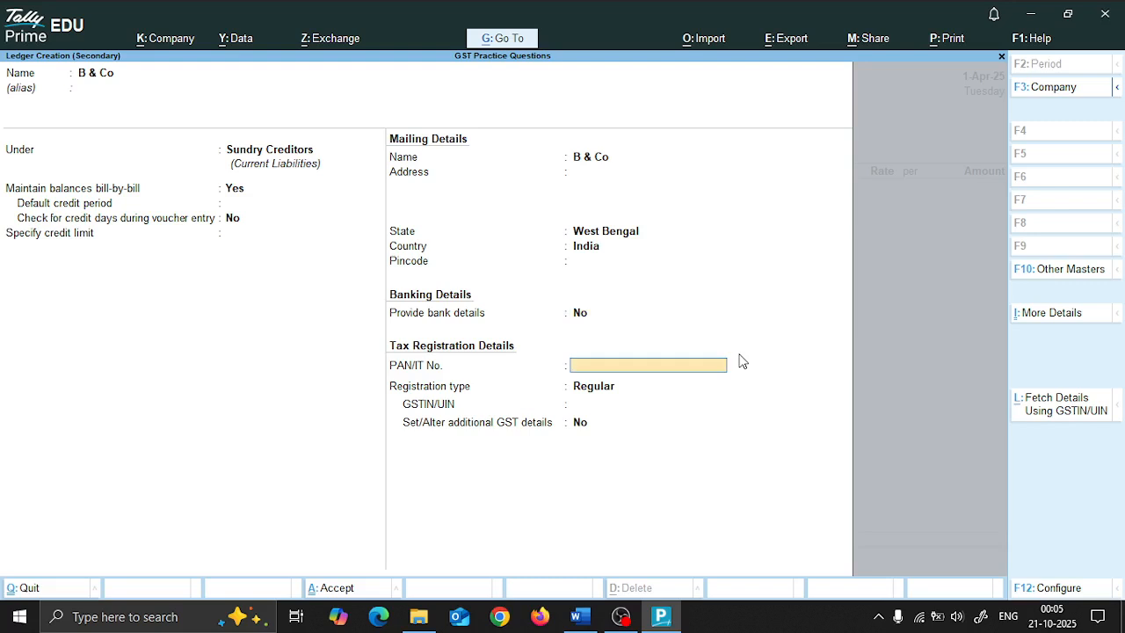
Keep B & Co's registration type as Regular, enter its GSTIN and save the ledger
key("Return")
key("Return")
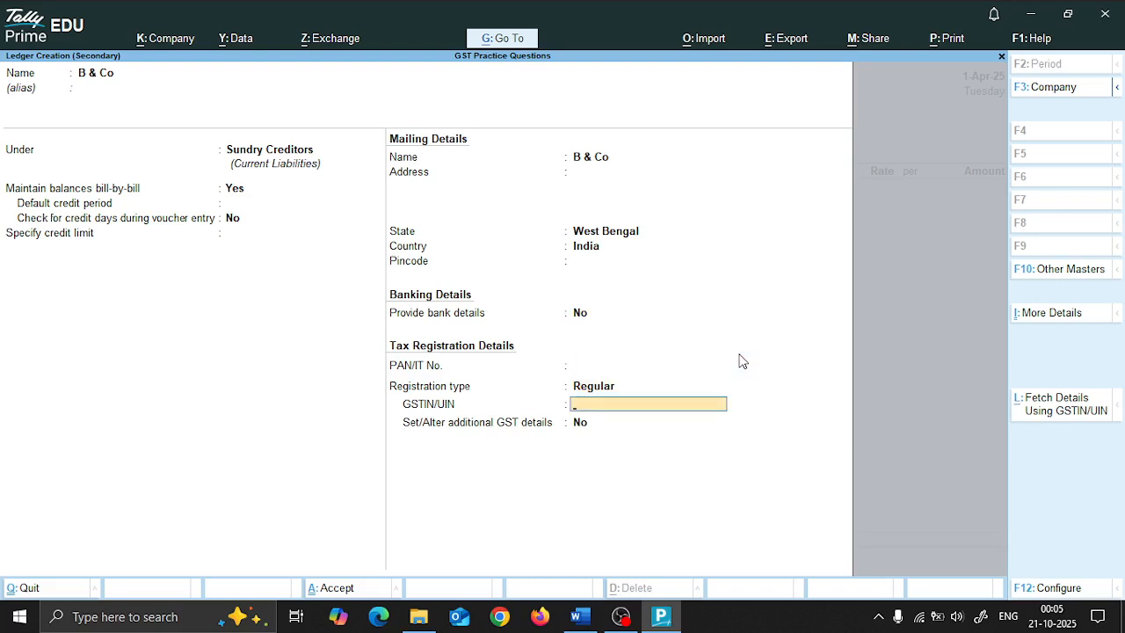
type("19ABCDE1234A1ZE")
key("Return")
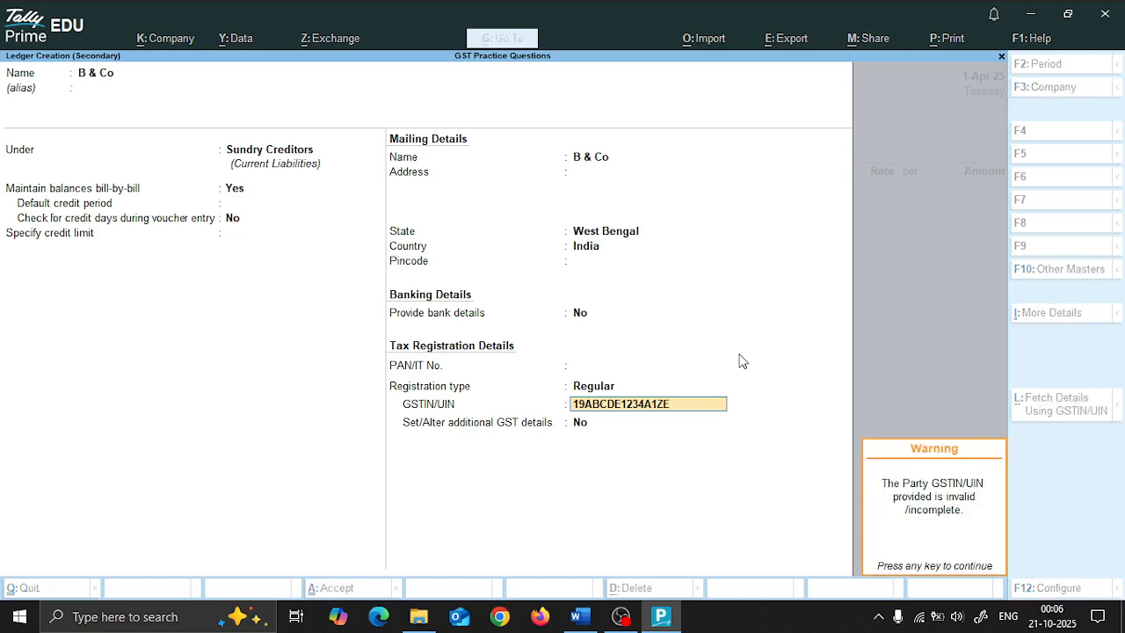
key("Return")
key("Return")
key("Return")
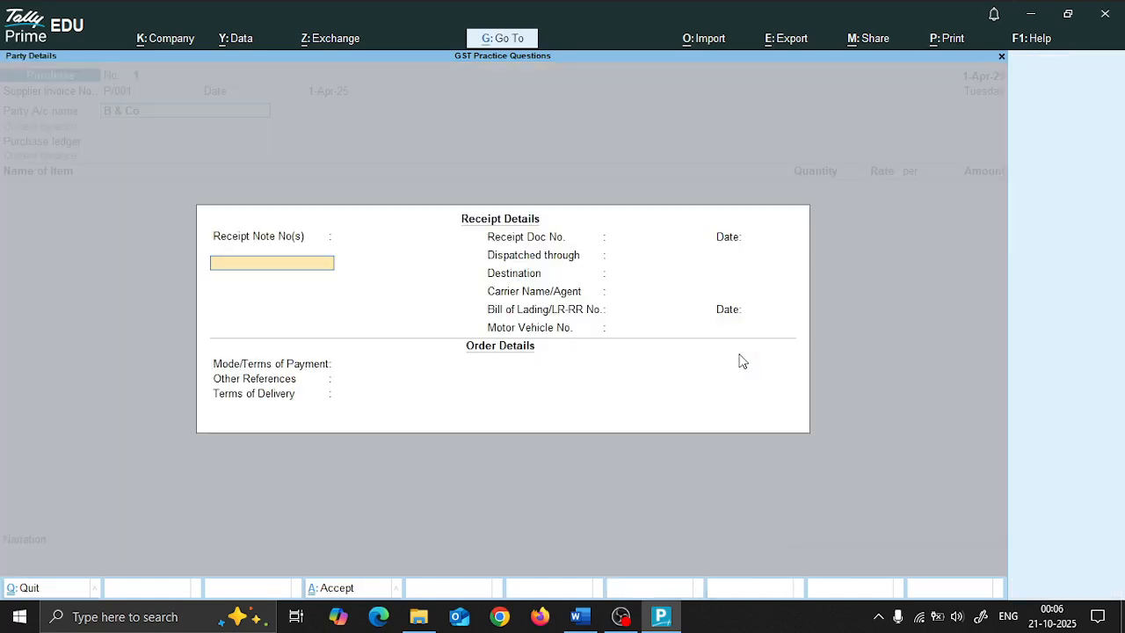
Leave the receipt and order details blank and accept B & Co's party details for the purchase voucher
key("Return")
key("Return")
key("Return")
key("Return")
key("Return")
key("Return")
key("Return")
key("Return")
key("Return")
key("Return")
key("Return")
key("Return")
key("Return")
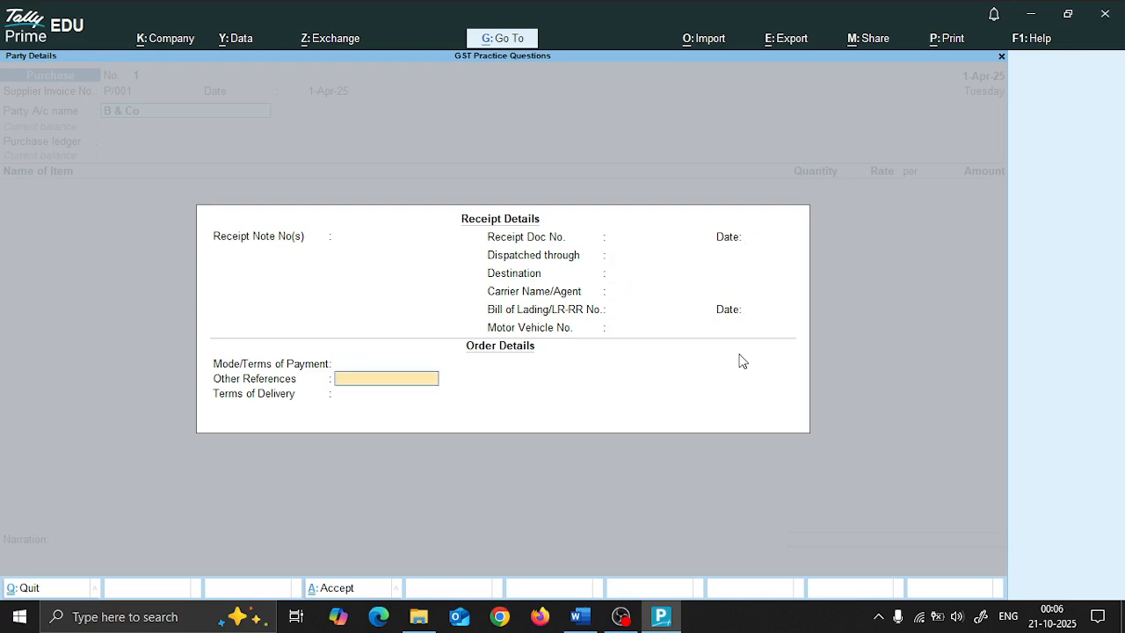
key("Return")
key("Return")
key("Return")
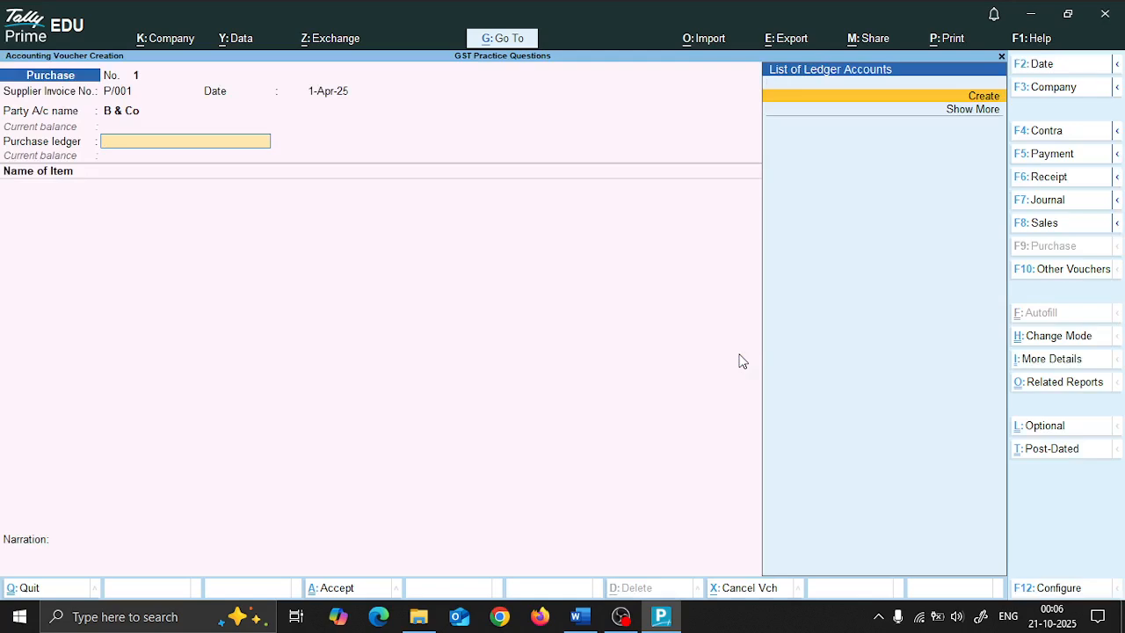
Create a ledger named Purchase under the Purchase Accounts group, with Not Applicable as the type of ledger
key("Return")
type("Purchase")
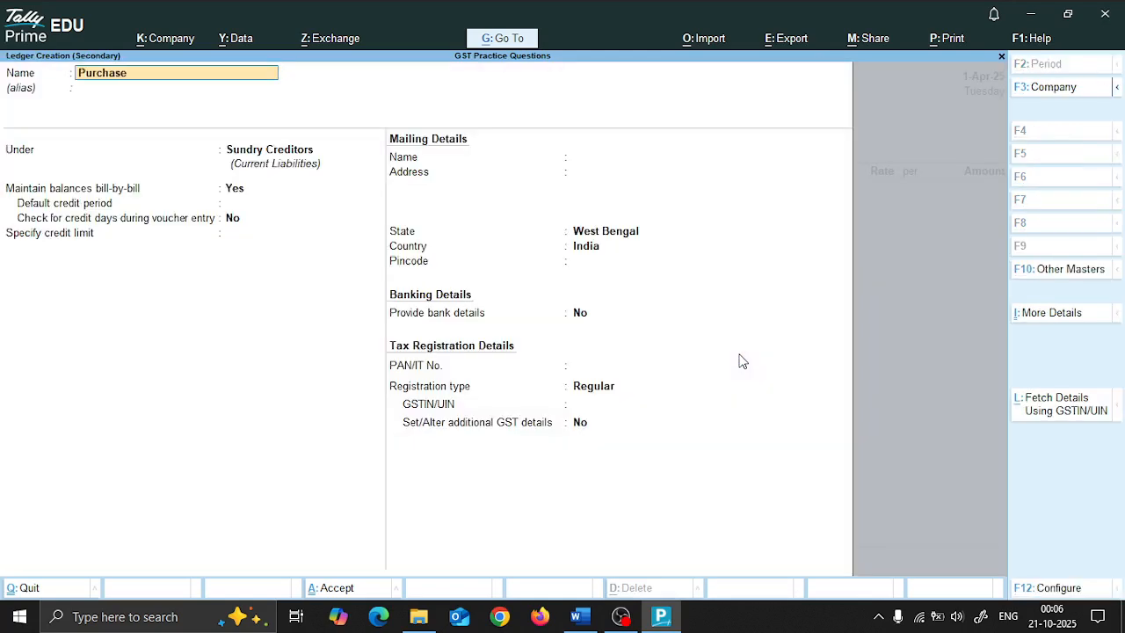
key("Return")
type("purchas")
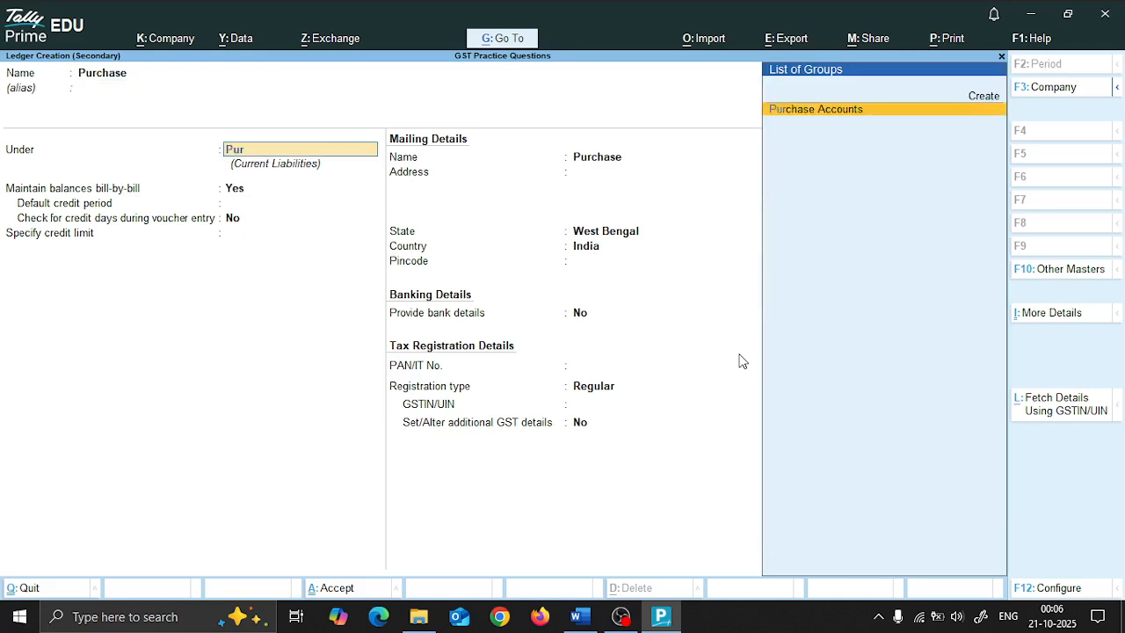
type("e")
key("Return")
key("Return")
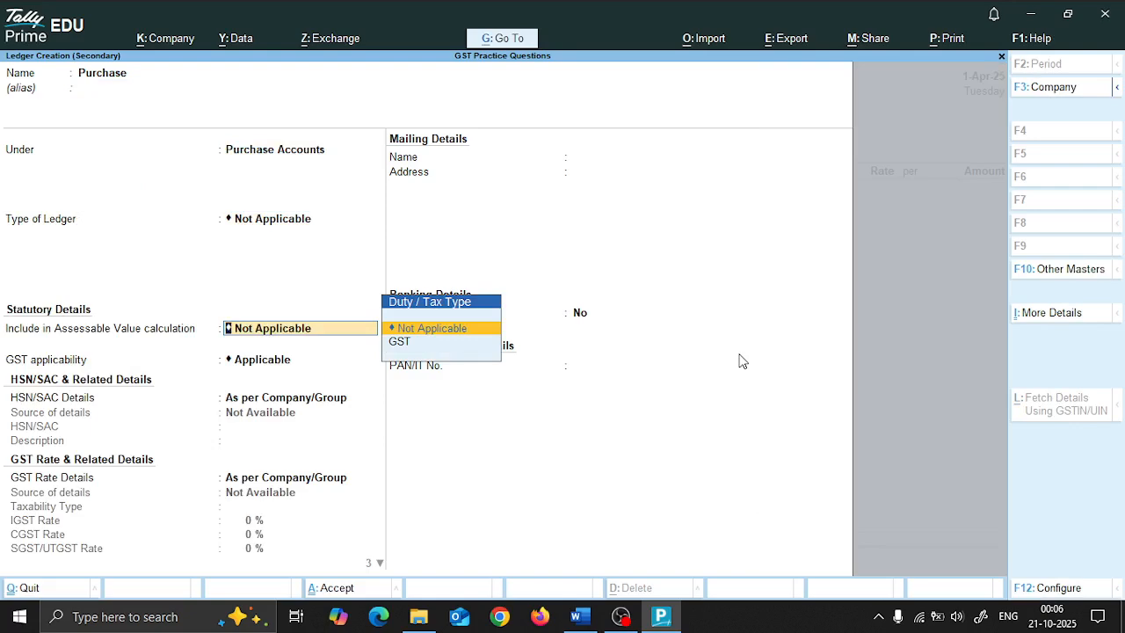
Keep the Purchase ledger's default GST settings with Services as type of supply, and save it into the voucher
key("Return")
key("Return")
key("Return")
key("Return")
key("Return")
key("Return")
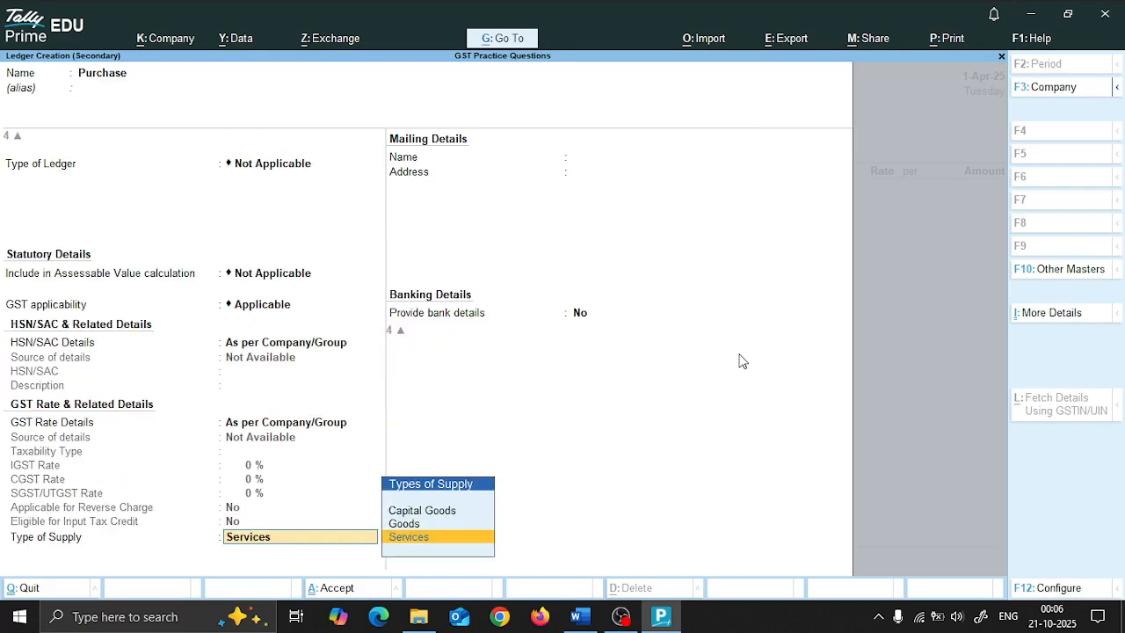
key("Return")
key("BackSpace")
key("Return")
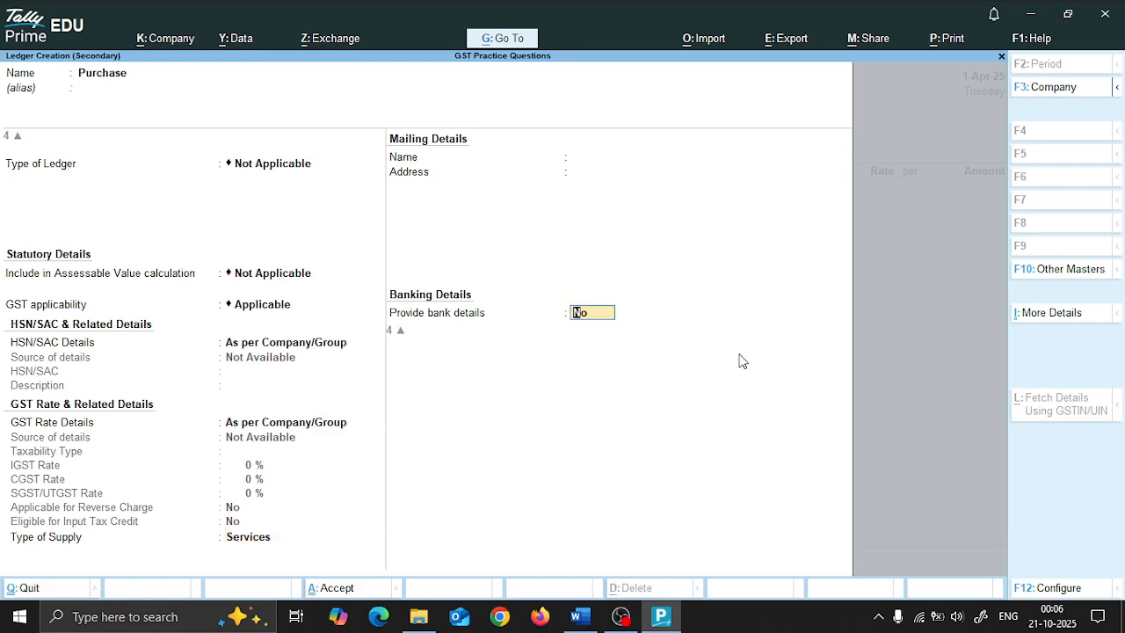
key("Return")
key("Return")
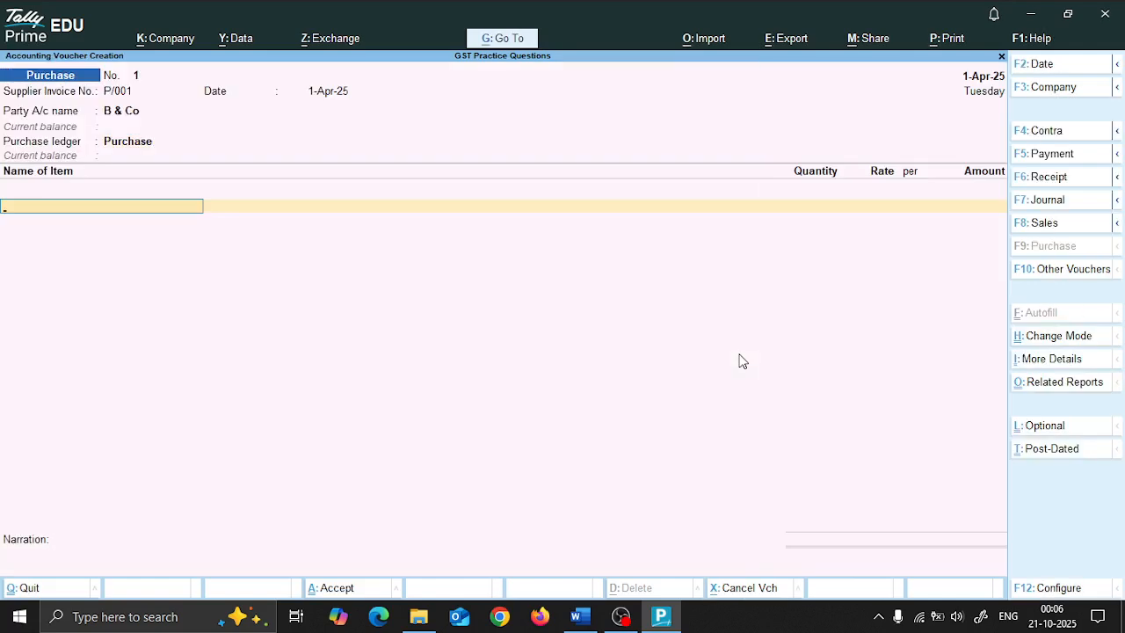
Check the purchased item in the Word document and start a stock item named Printer under Primary in TallyPrime
key("alt+Tab")
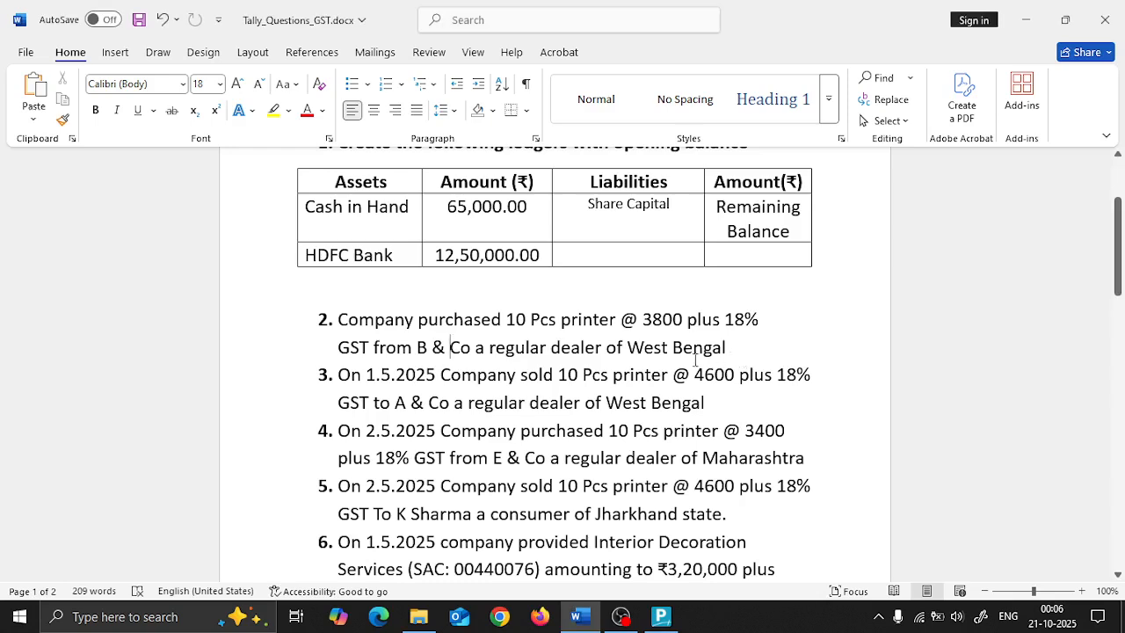
key("alt+Tab")
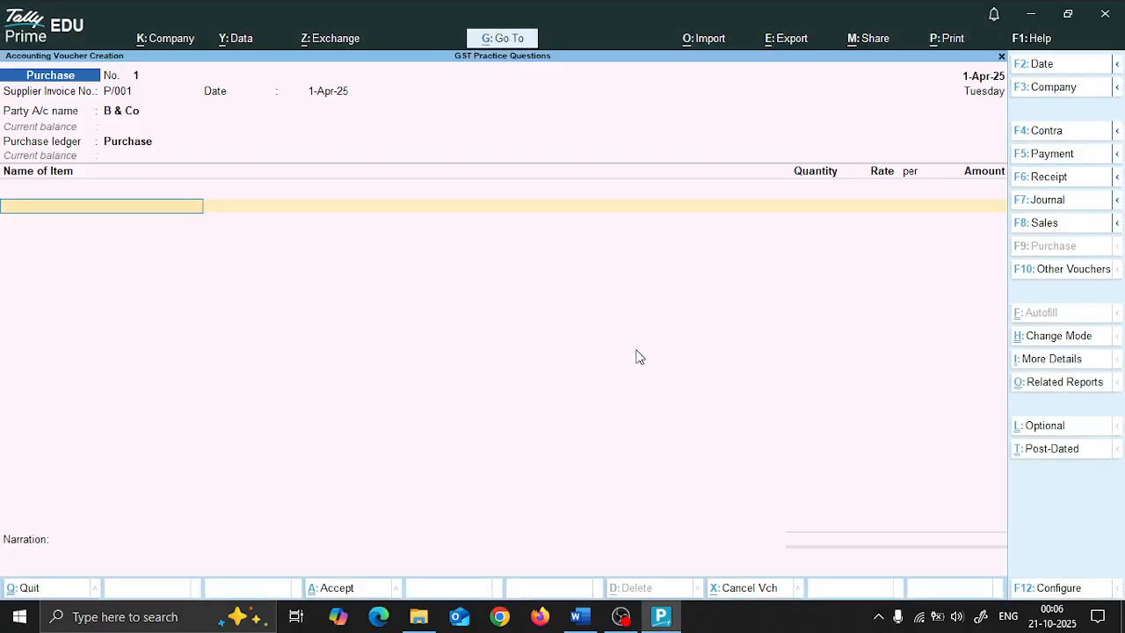
key("alt+c")
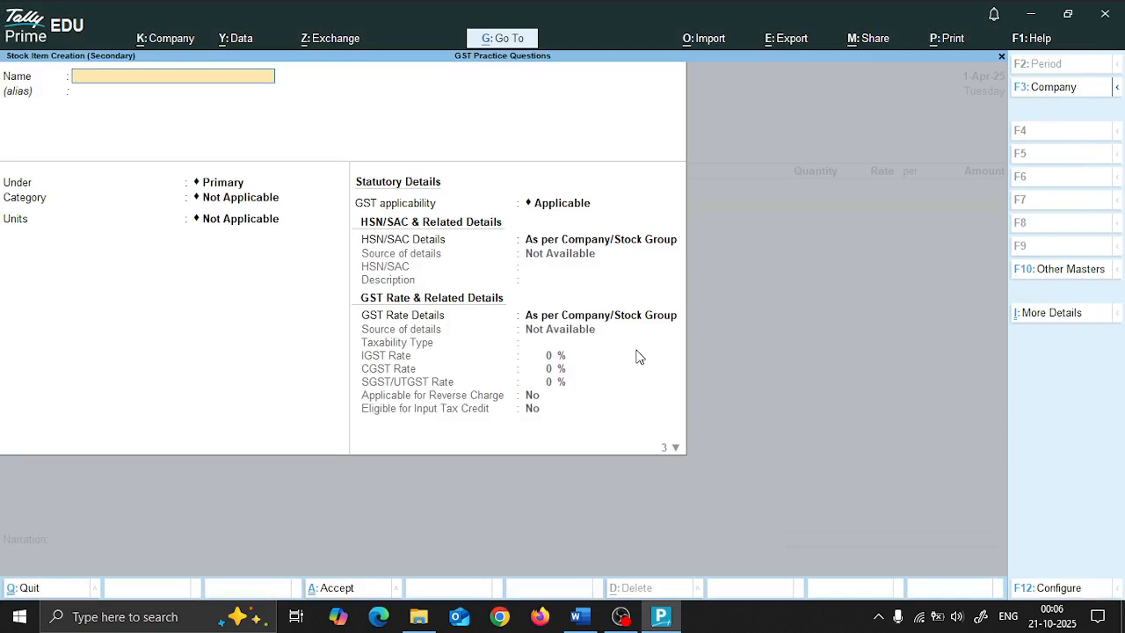
type("Printer")
key("Return")
key("Return")
key("Return")
Create a simple unit PCS with formal name PIECES, unit quantity code PCS-PIECES and 0 decimal places for the Printer item
key("Up")
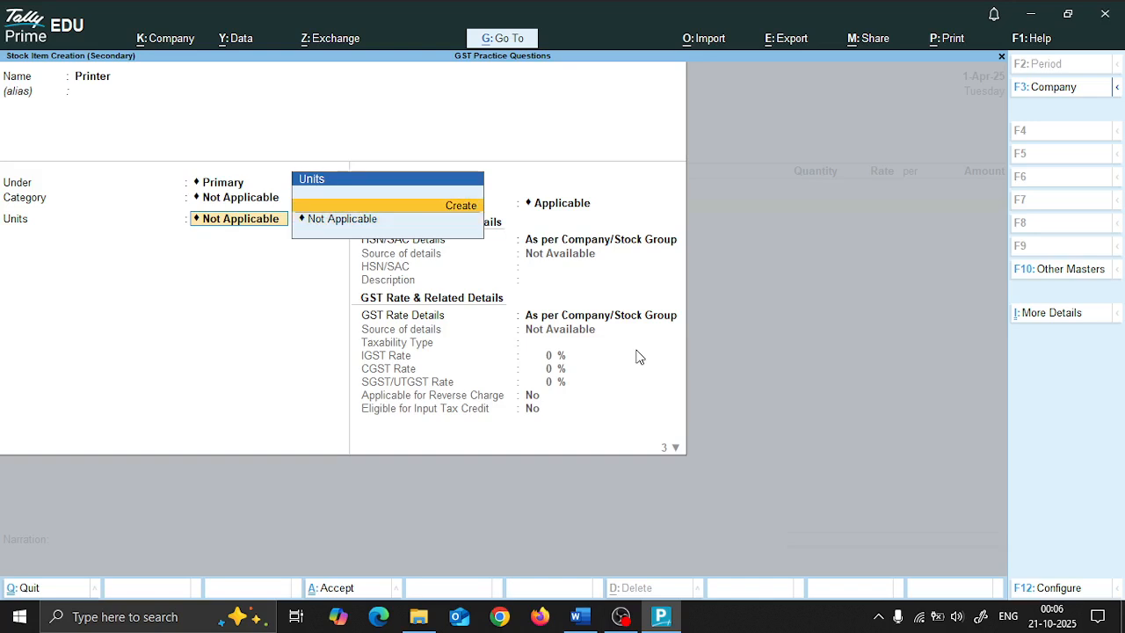
key("Return")
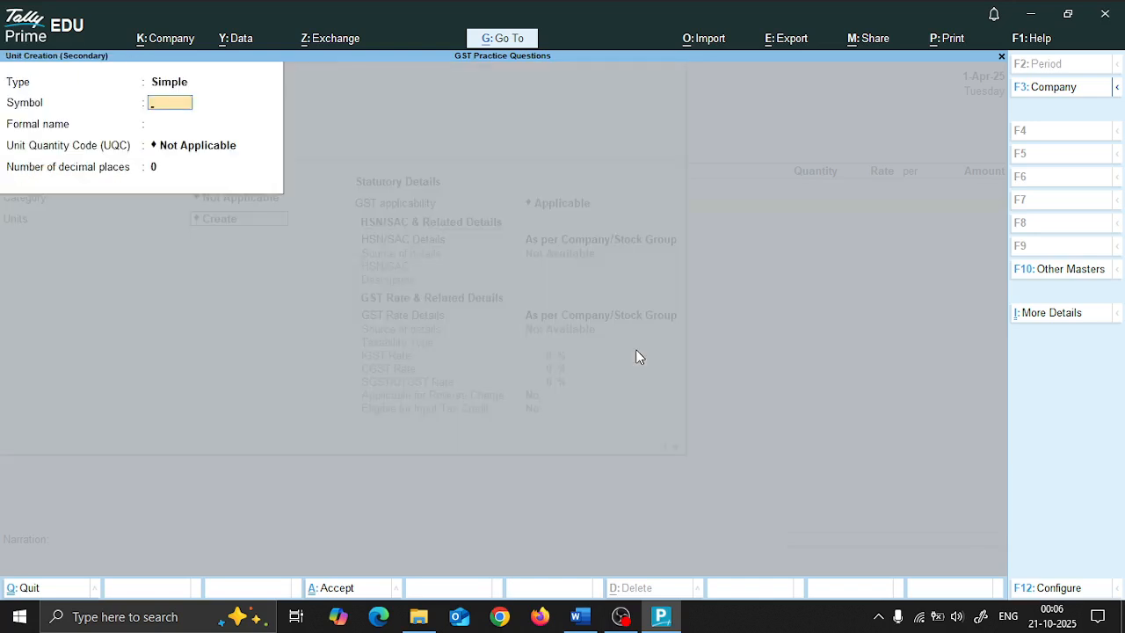
type("PCS")
key("Return")
type("PIECES")
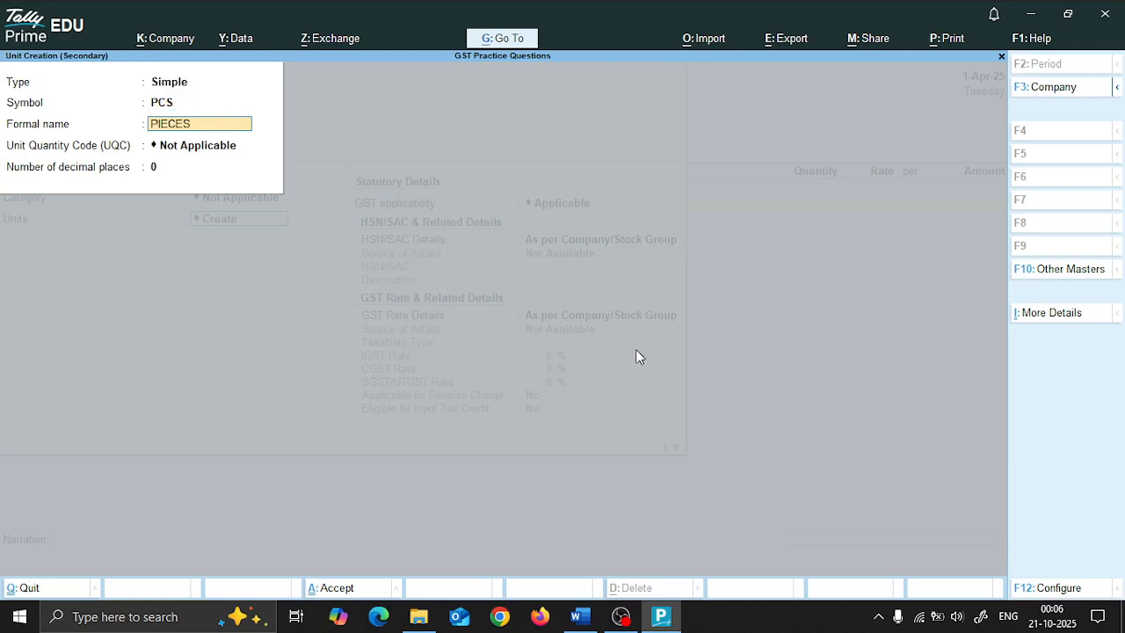
key("Return")
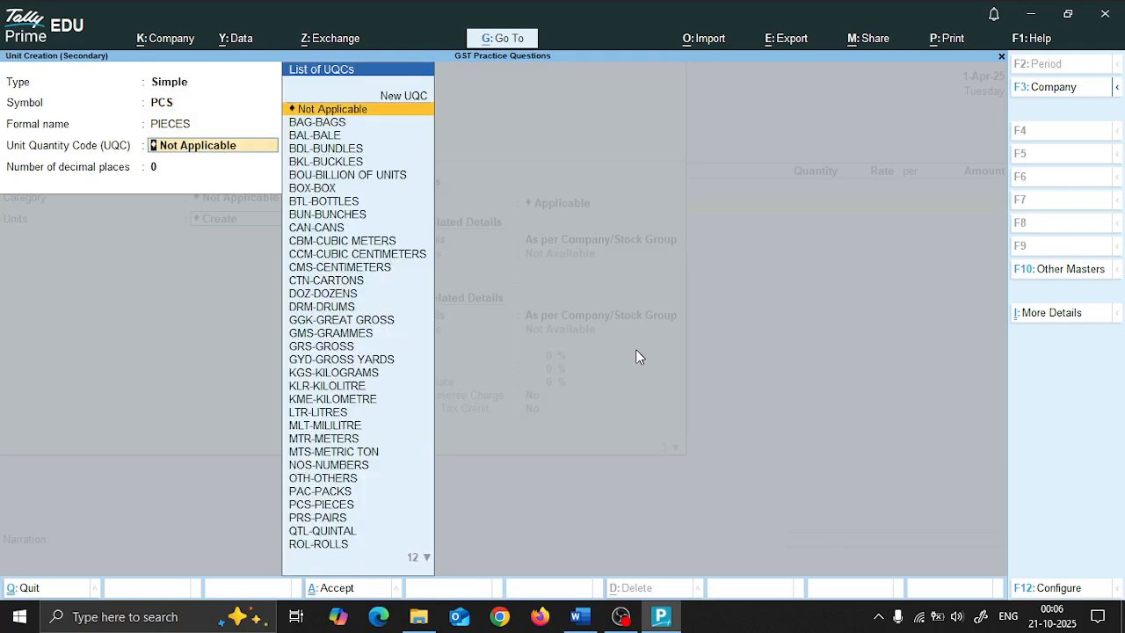
type("pcs")
key("Return")
key("Return")
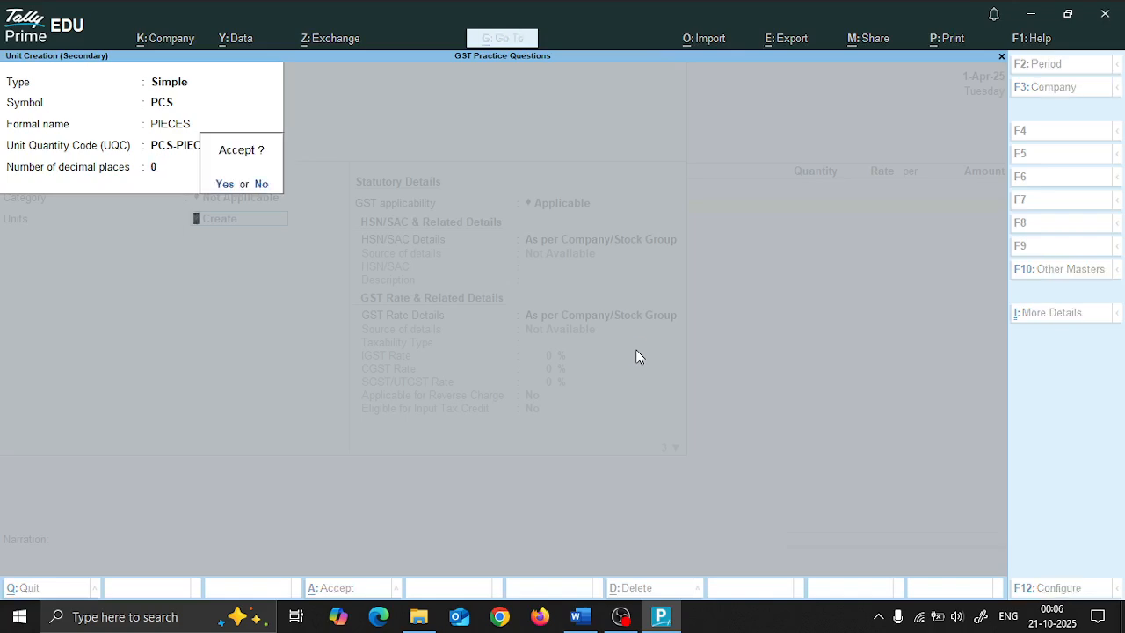
key("Return")
Save the PCS unit and specify HSN/SAC code 12345678 directly in the Printer stock item, checking the question in the Word document
key("Return")
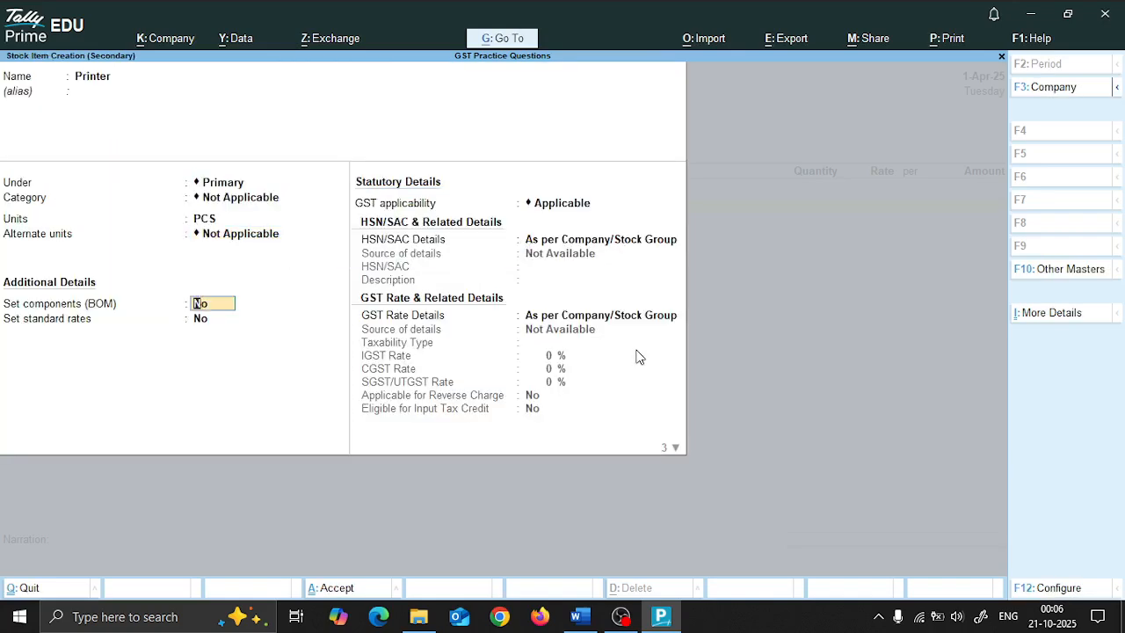
key("Return")
key("Return")
key("Return")
key("Down")
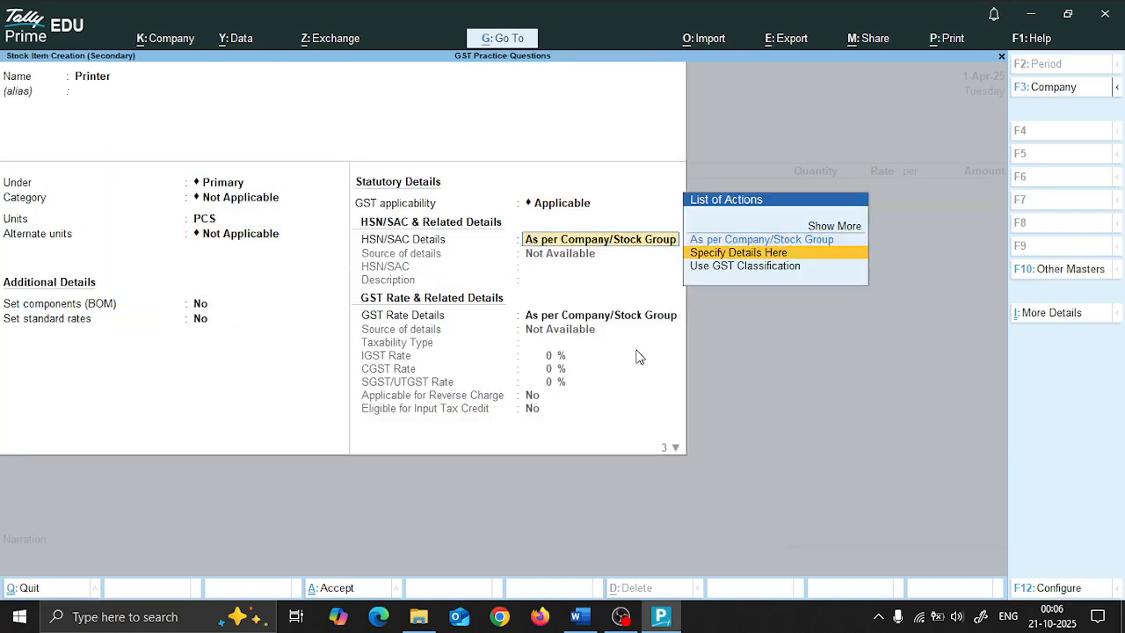
key("Return")
key("alt+Tab")
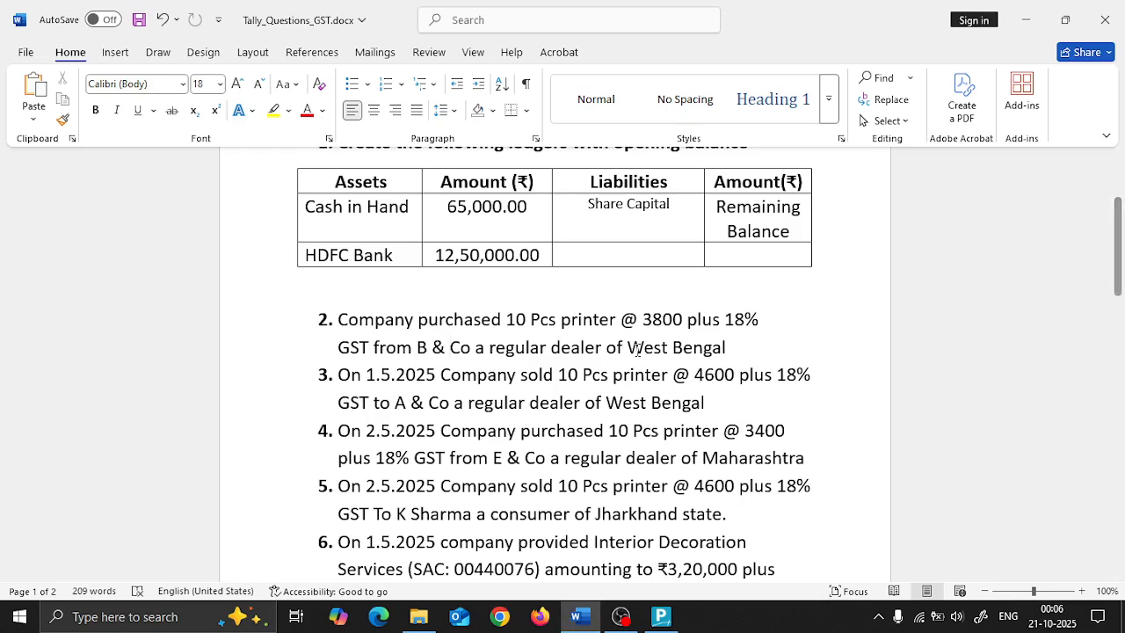
key("alt+Tab")
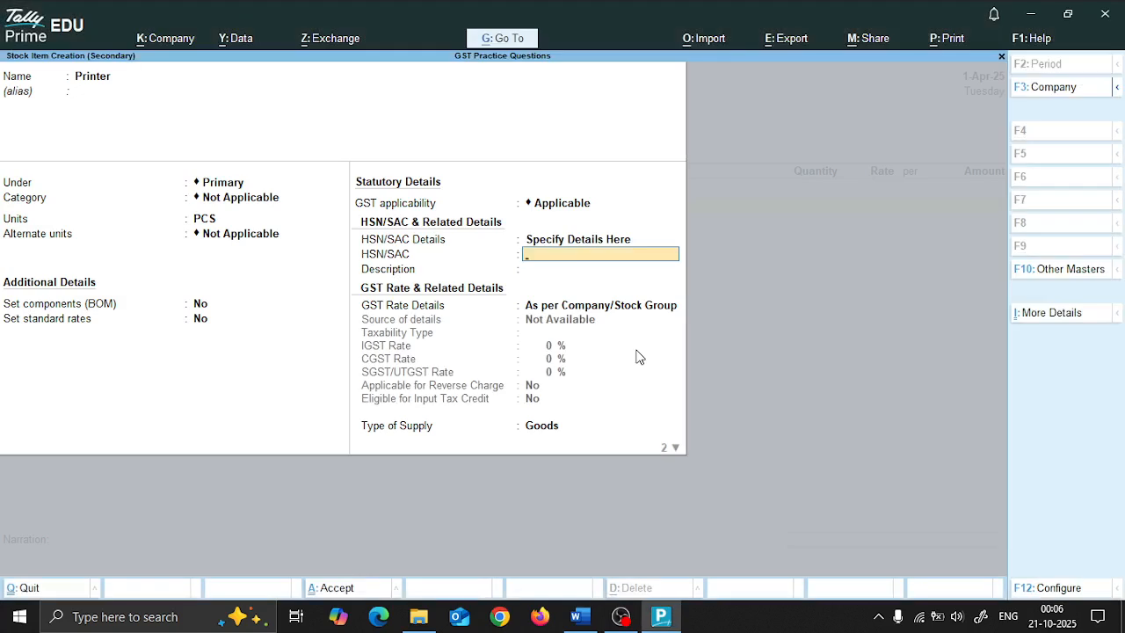
type("12345678")
key("Return")
key("Return")
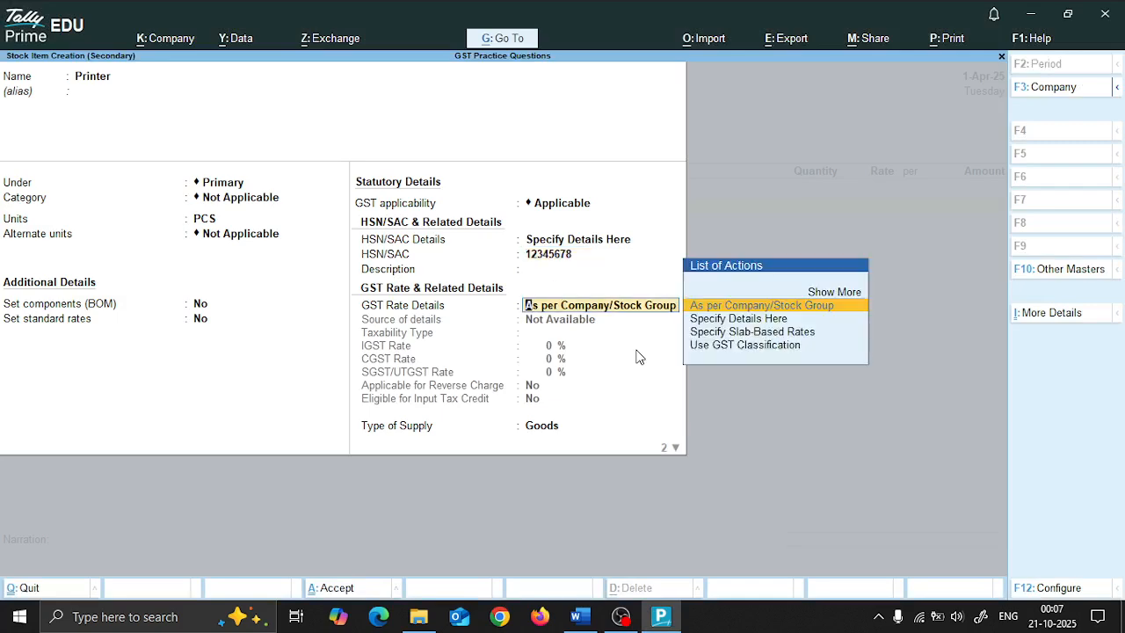
Specify the Printer's GST rate details as Taxable with 18% IGST, keep Goods as type of supply, and save the item
key("Down")
key("Return")
key("Return")
type("18")
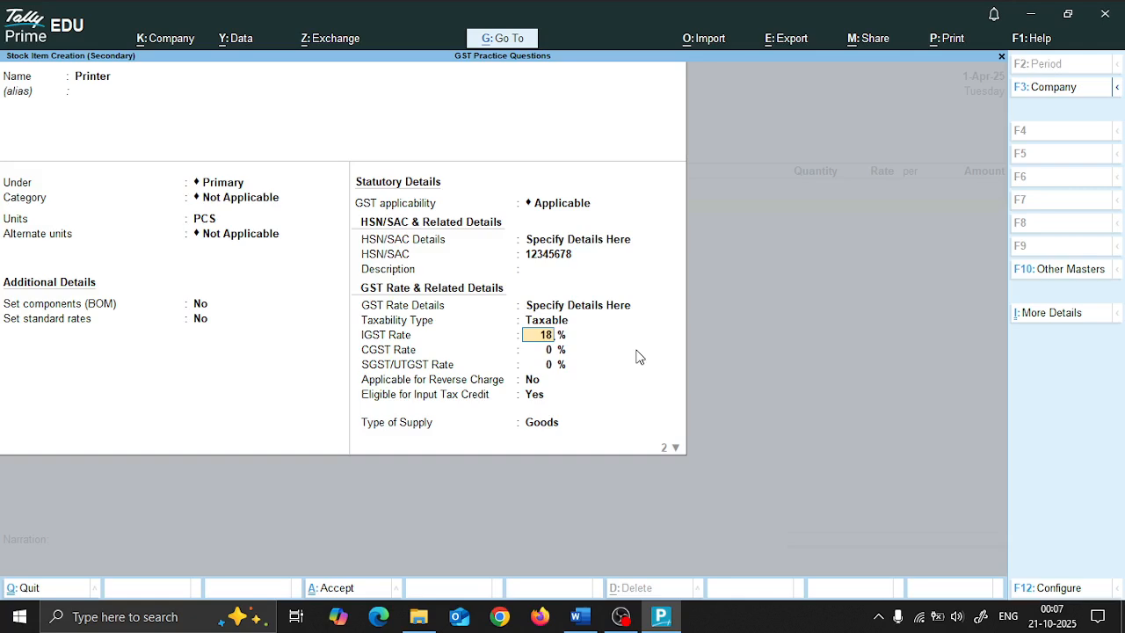
key("Return")
key("Return")
key("Return")
key("Return")
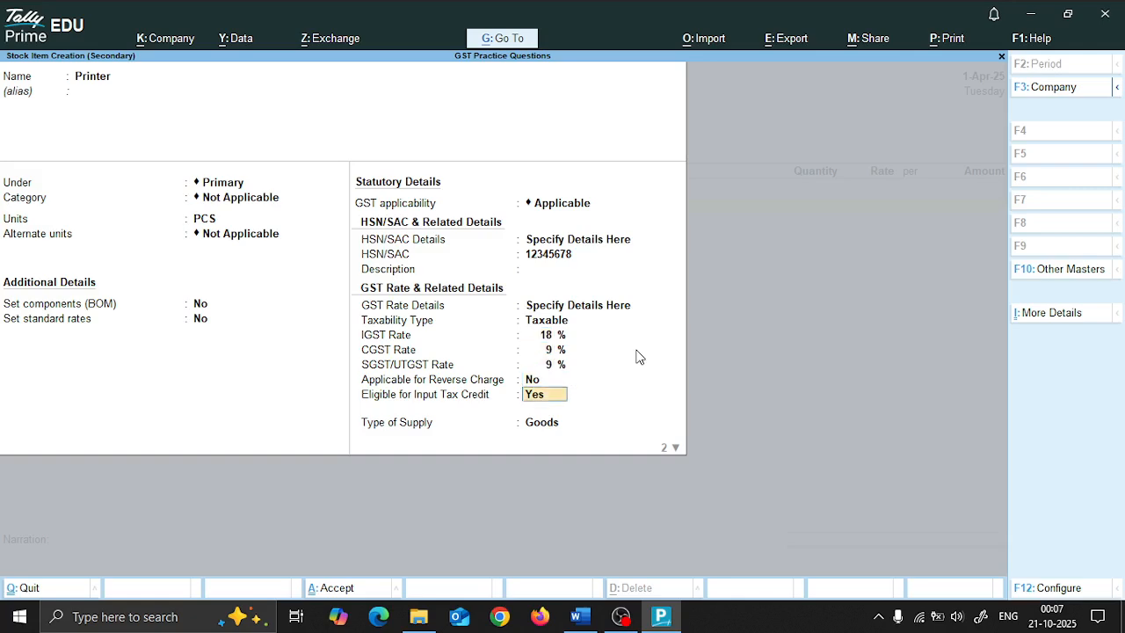
key("Return")
key("Return")
key("Return")
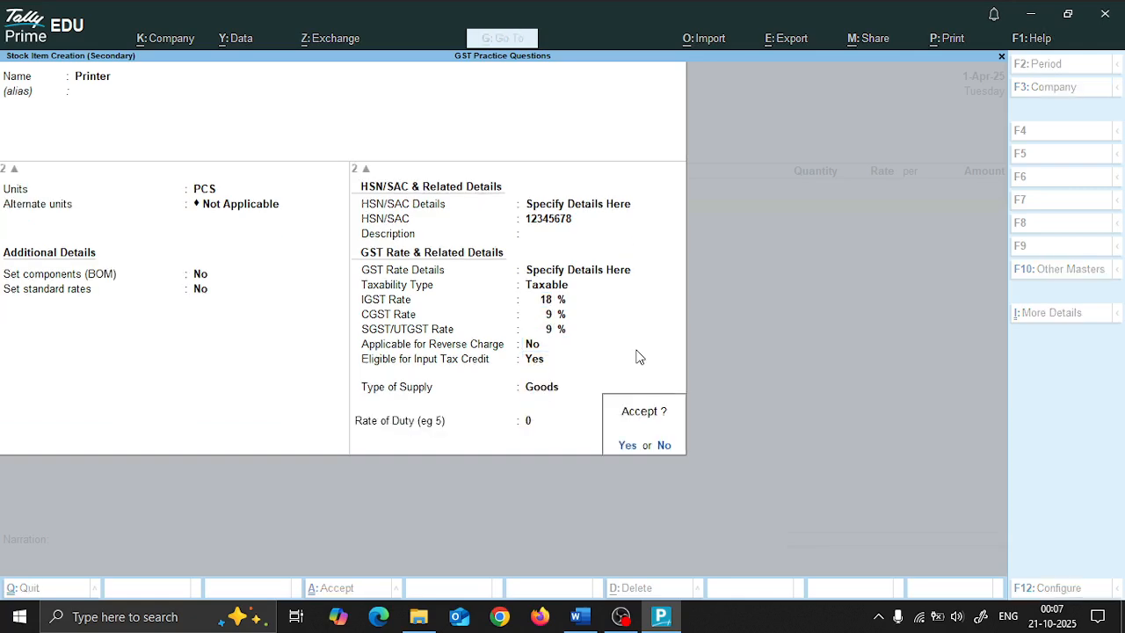
key("Return")
Check question 2 in the Word document, enter 10 PCS of Printer at a rate of 3800 in TallyPrime, and end the item list
key("alt+Tab")
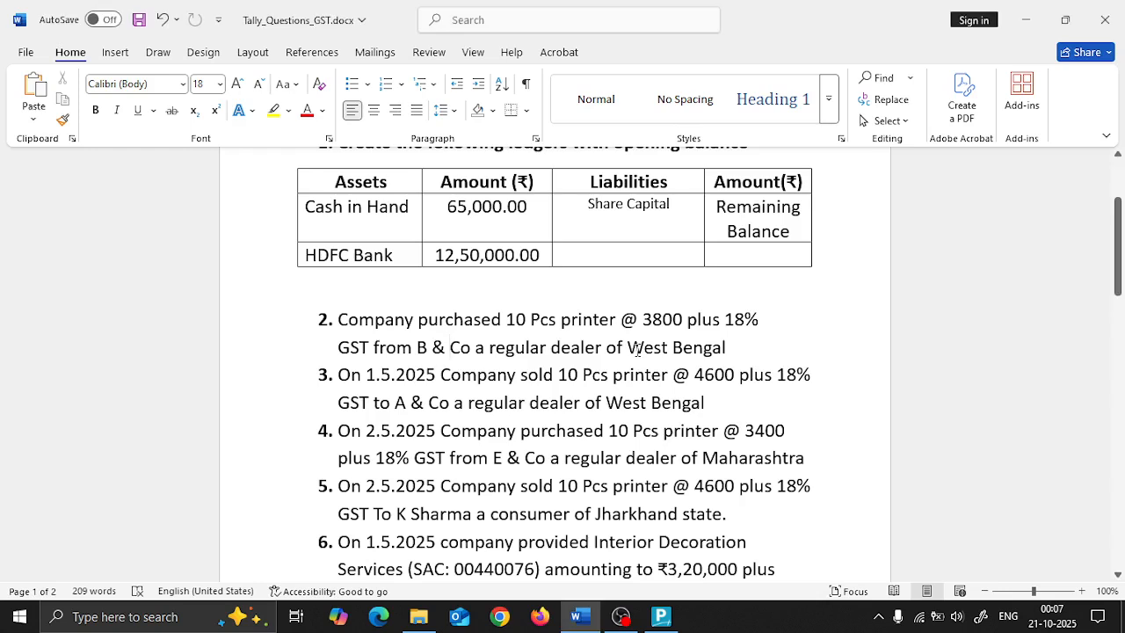
key("alt+Tab")
type("10")
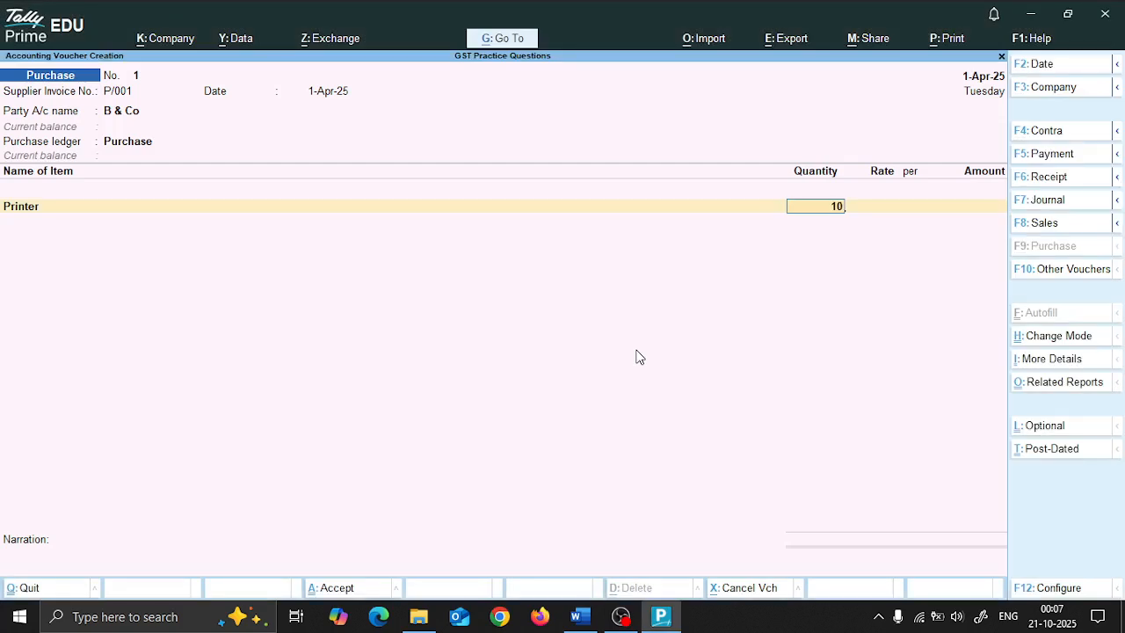
key("Return")
type("3800")
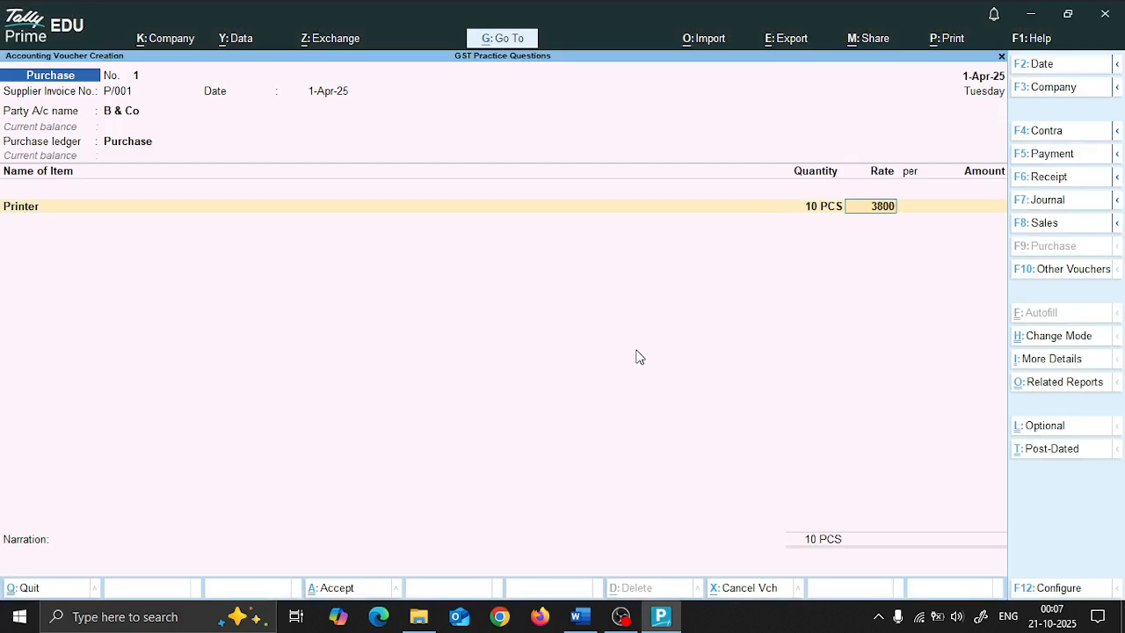
key("Return")
key("Return")
key("Return")
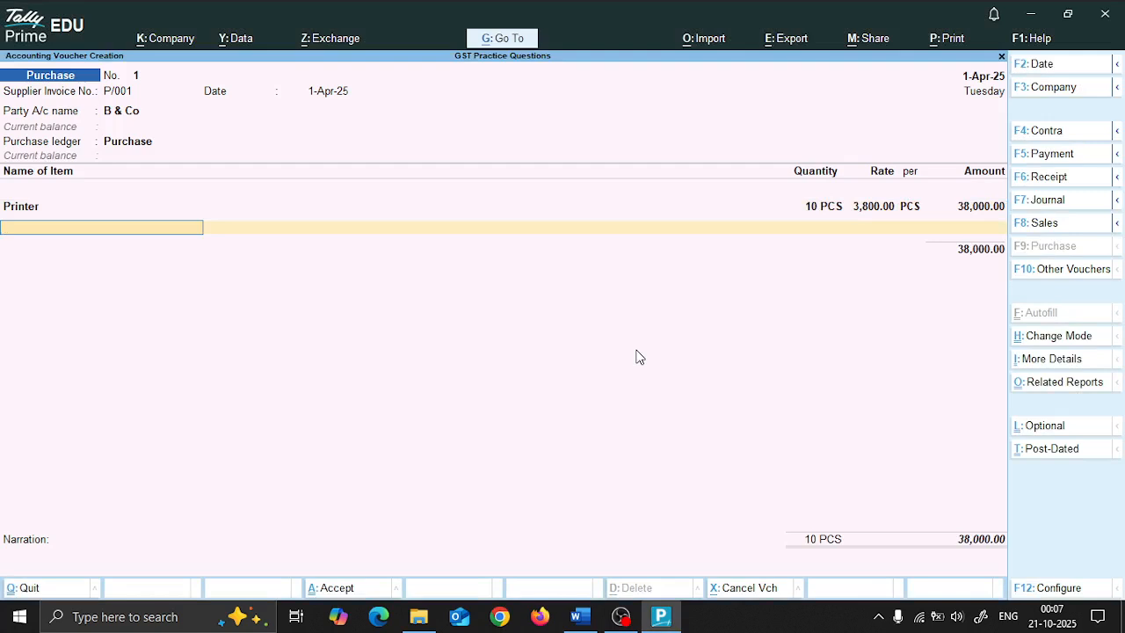
key("Return")
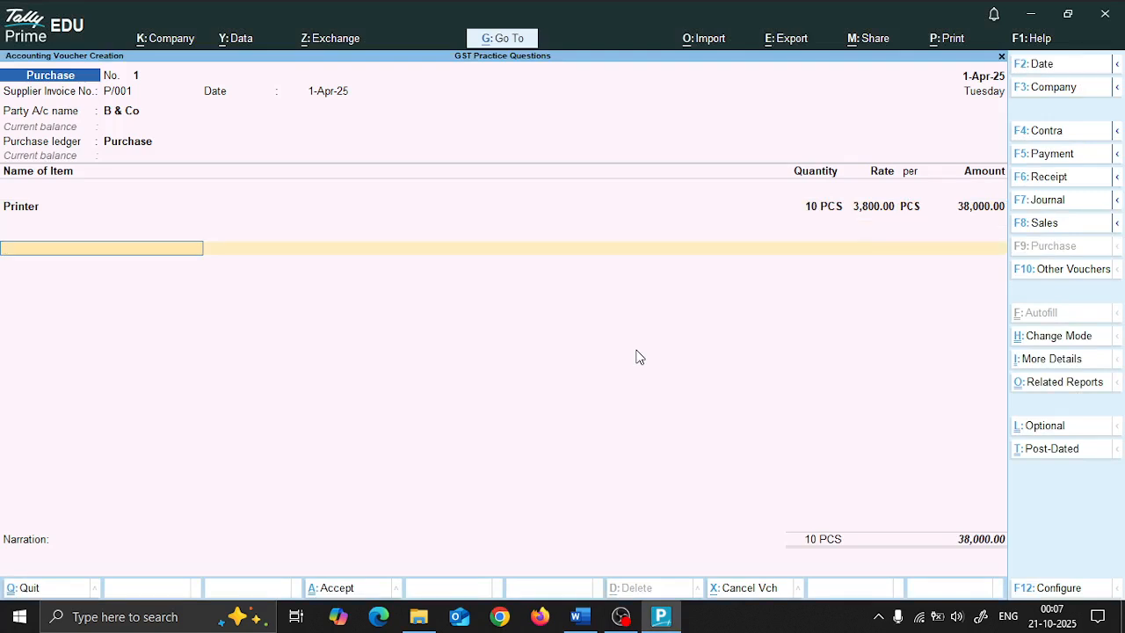
Recheck question 2 in Word, then create an Input CGST ledger in TallyPrime under Duties & Taxes with duty type GST and tax type CGST
key("alt+Tab")
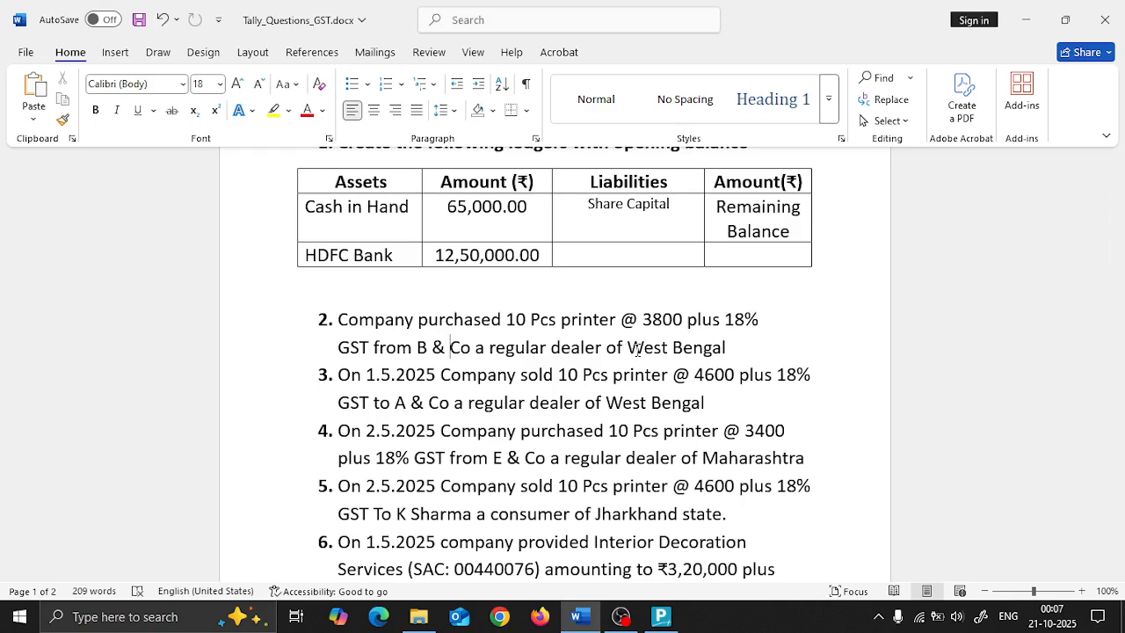
key("alt+Tab")
key("alt")
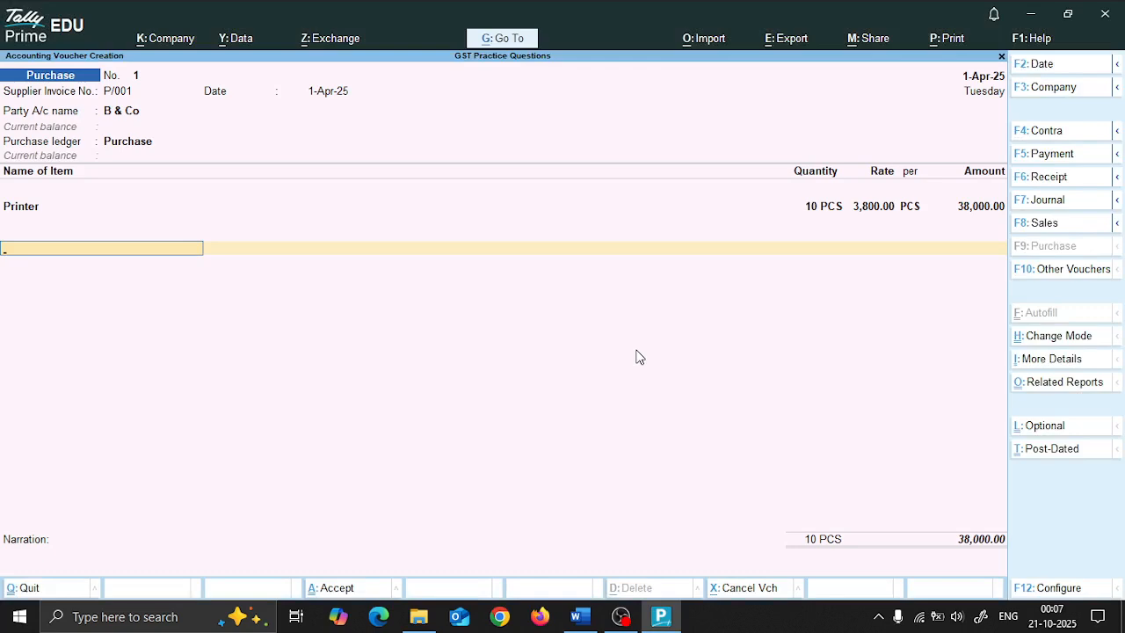
key("alt+c")
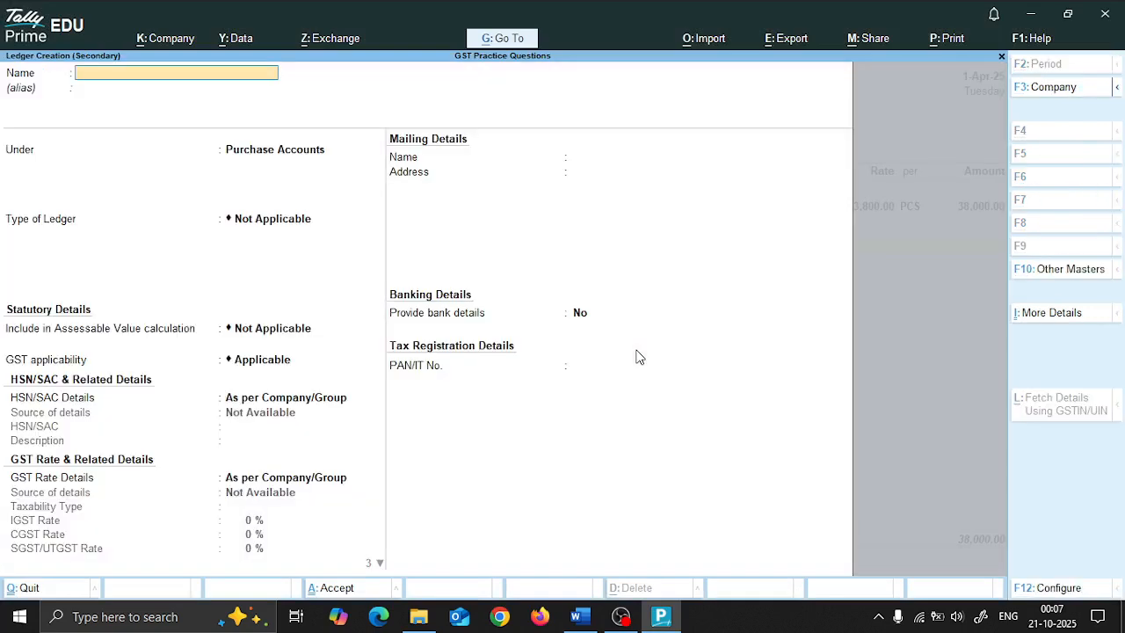
type("Input CGST")
key("Return")
key("Return")
type("Duties")
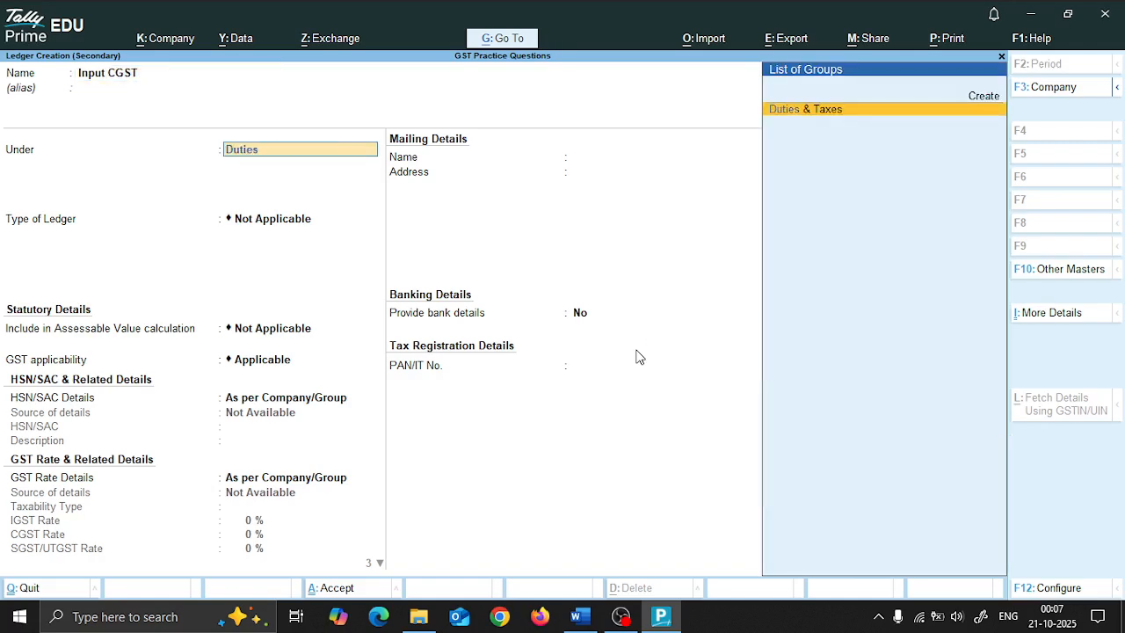
key("Return")
key("Up")
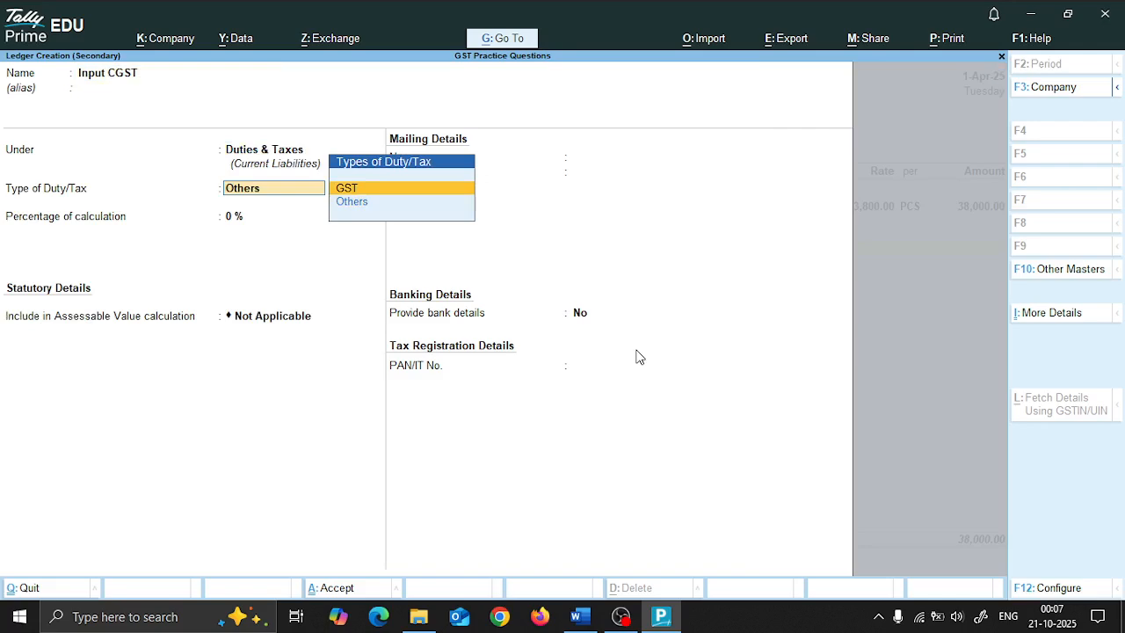
key("Return")
key("Down")
key("Return")
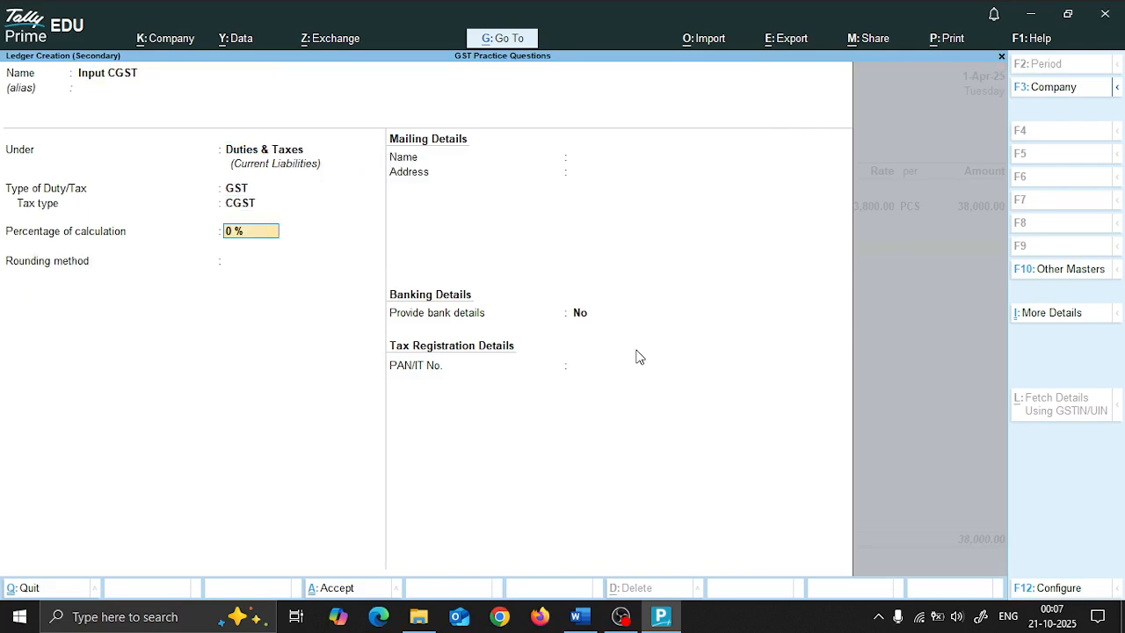
Keep 0% calculation and Not Applicable rounding, save the Input CGST ledger, and accept its calculated amount in the purchase voucher
key("Return")
key("Return")
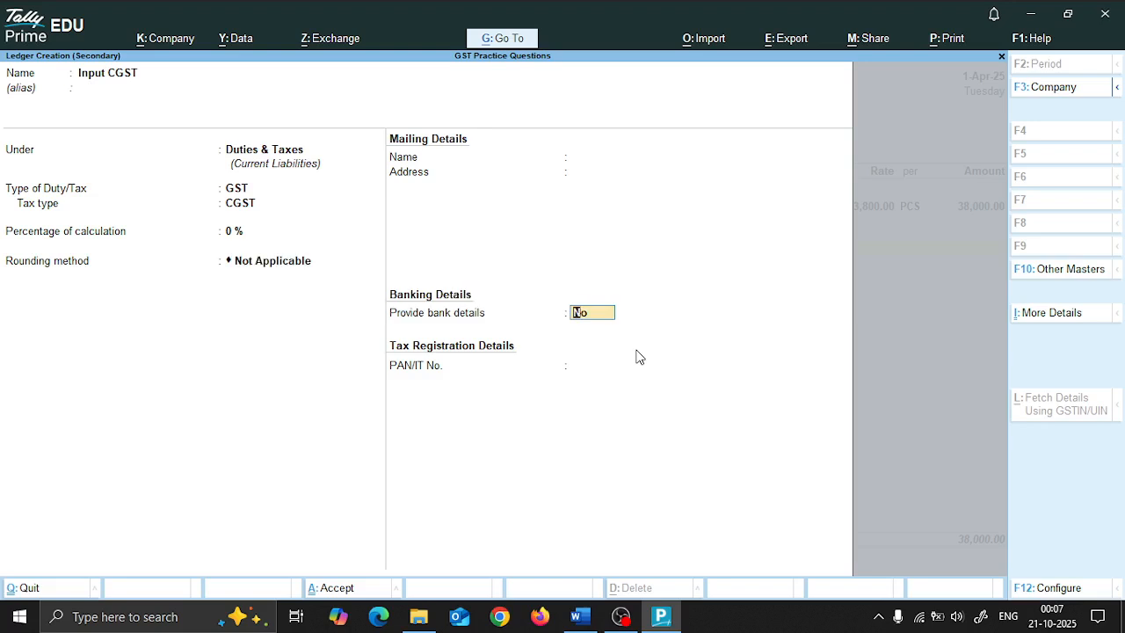
key("Return")
key("Return")
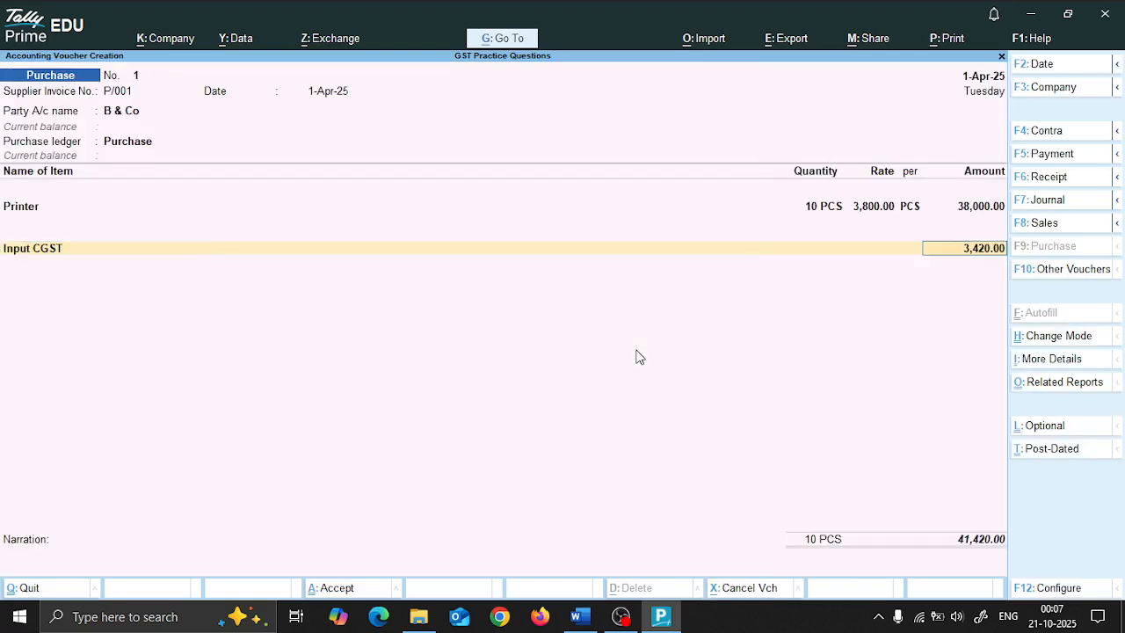
key("Return")
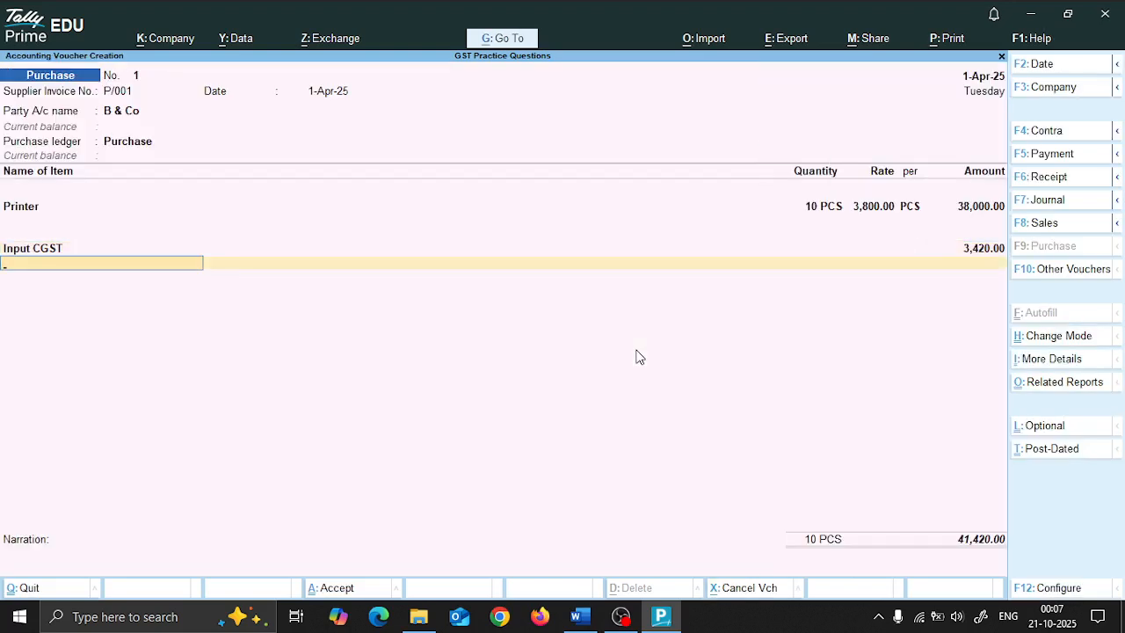
Create an Input SGST ledger under Duties & Taxes with duty type GST and tax type SGST/UTGST
key("alt+c")
type("Inpu")
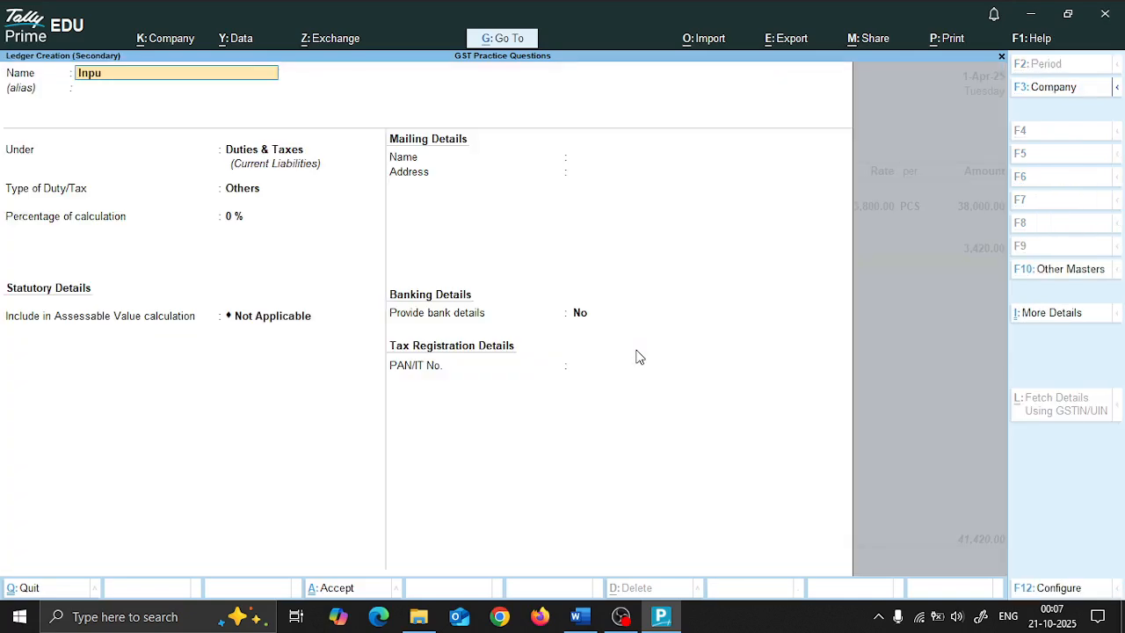
type("t SGST")
key("Return")
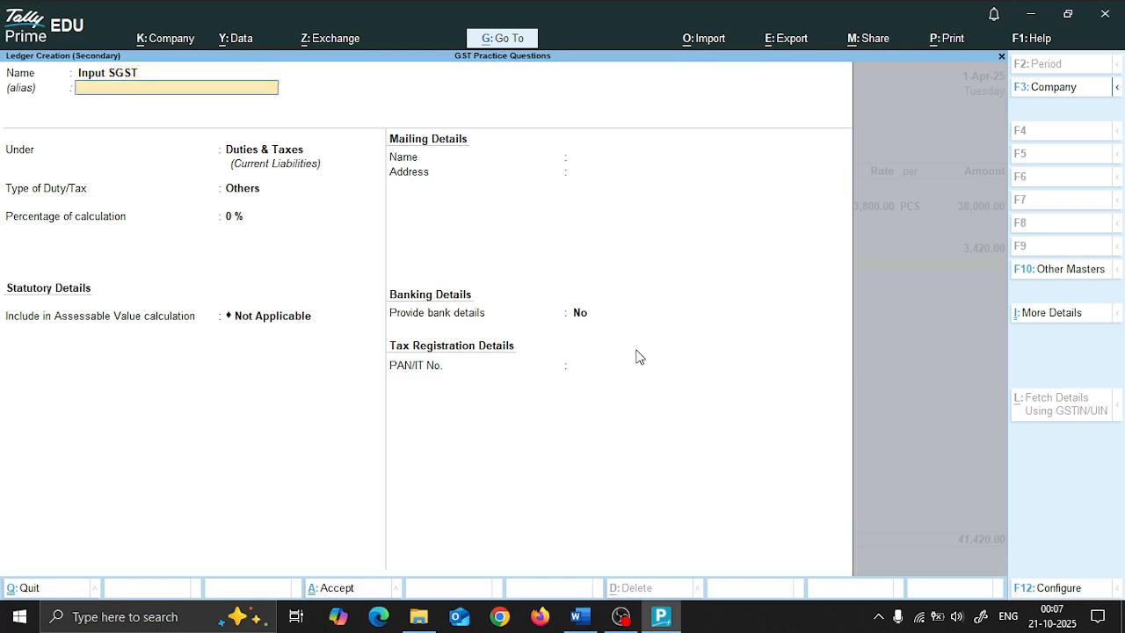
key("Return")
key("Return")
type("G")
key("Return")
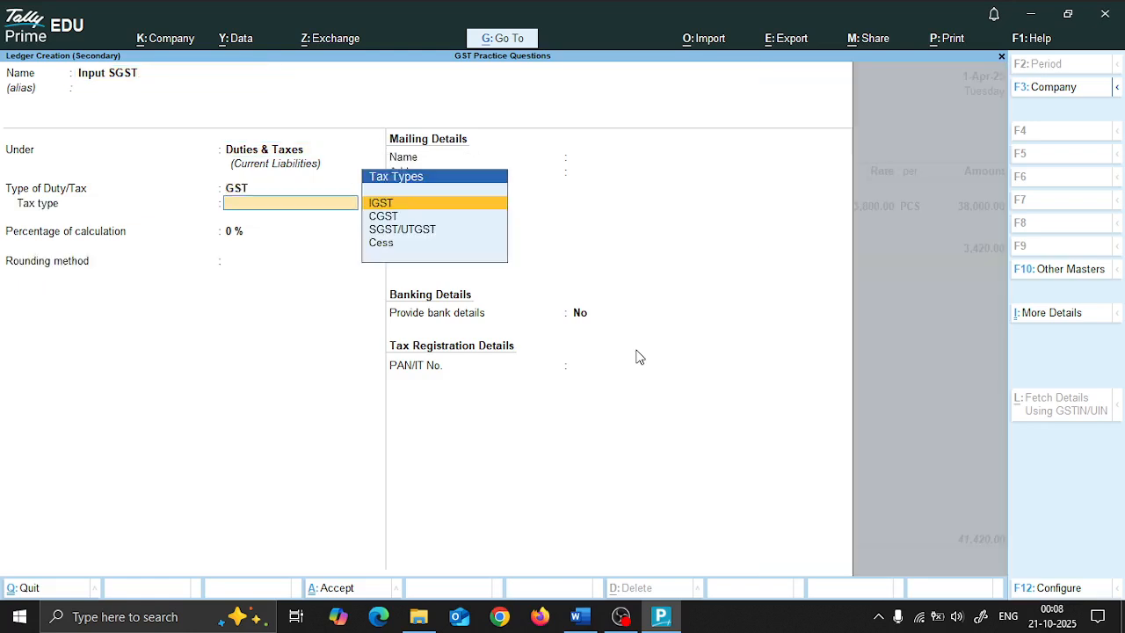
key("Down")
key("Down")
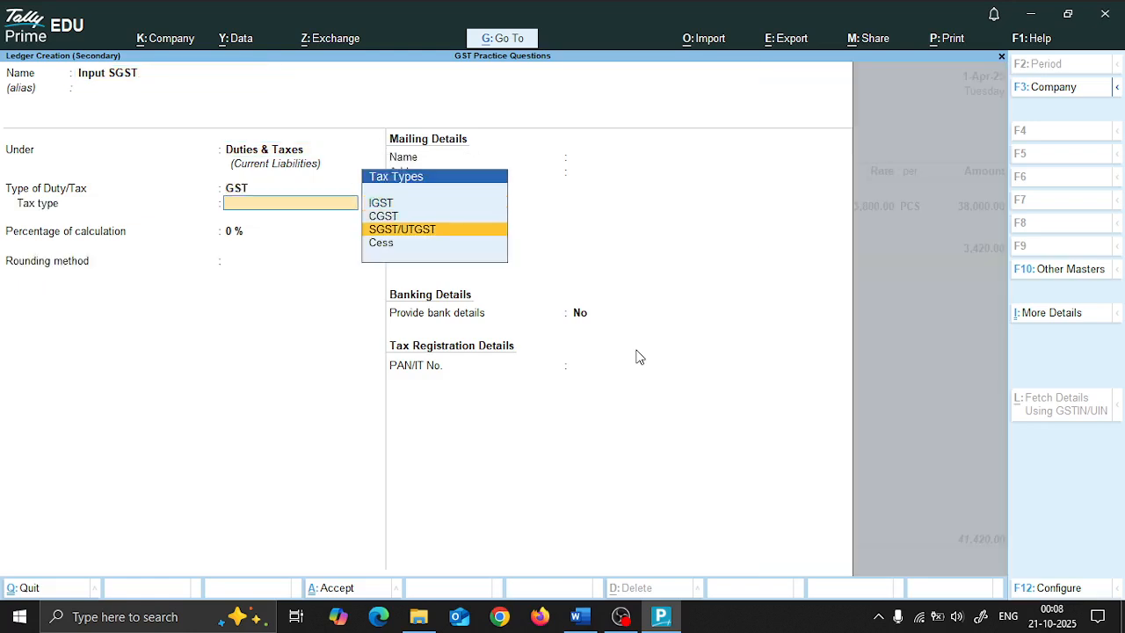
key("Return")
Keep the default rounding and bank options, save the Input SGST ledger, and accept its calculated amount in the purchase voucher
key("Return")
key("Return")
key("Return")
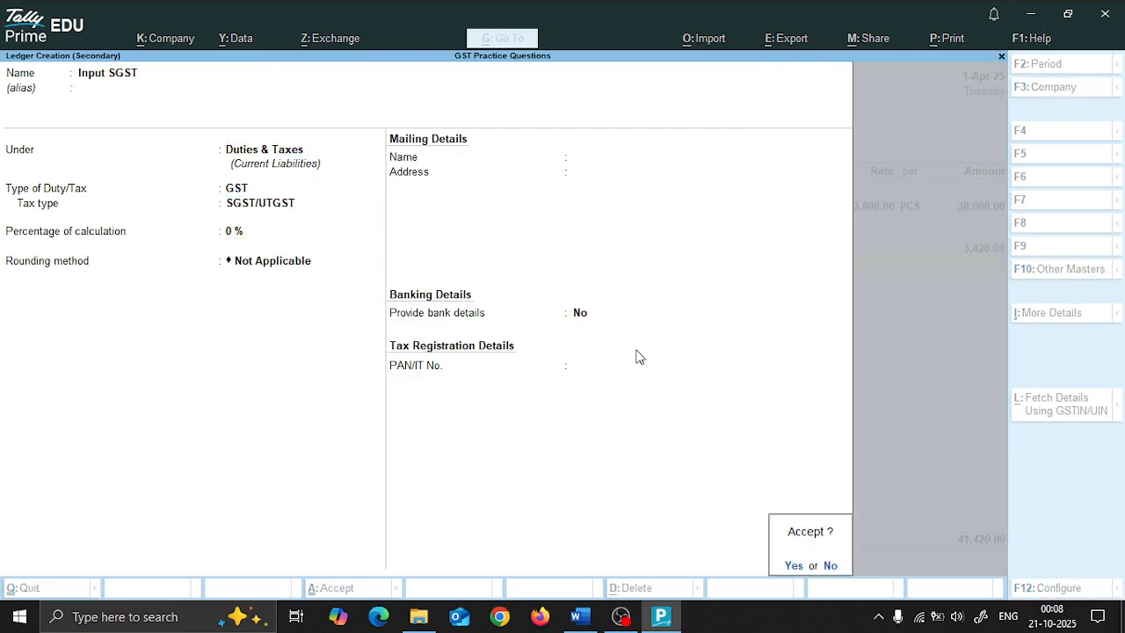
key("Return")
key("Return")
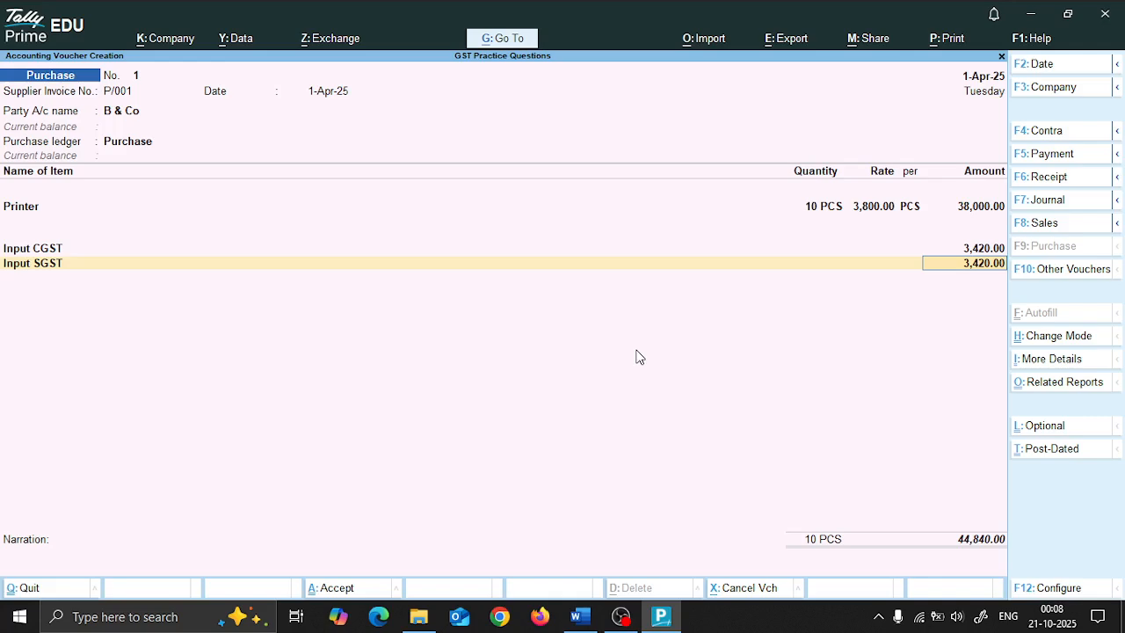
key("Return")
Complete the bill-wise details for B & Co as a New Ref and save the purchase voucher without a narration
key("Return")
key("Return")
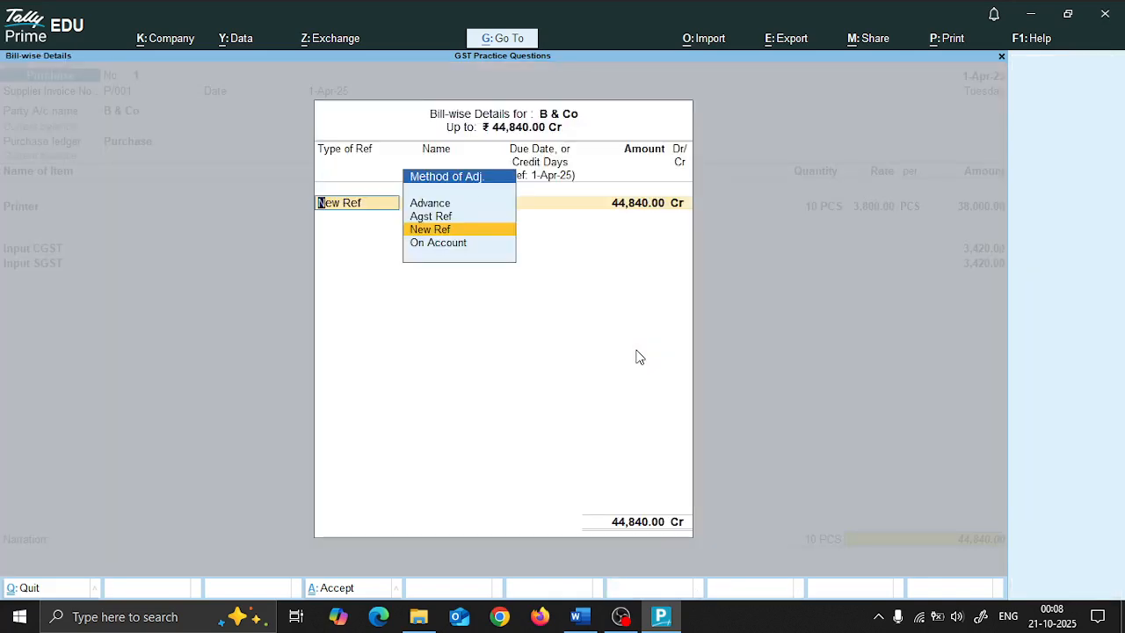
key("Return")
key("Return")
key("Return")
key("Return")
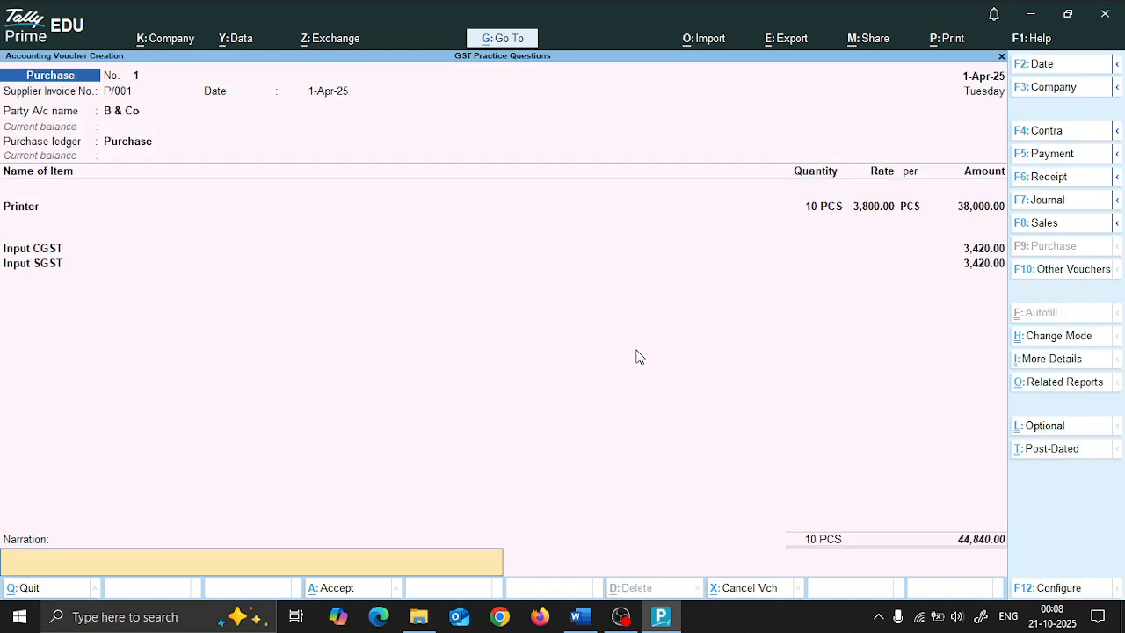
key("Return")
key("Return")
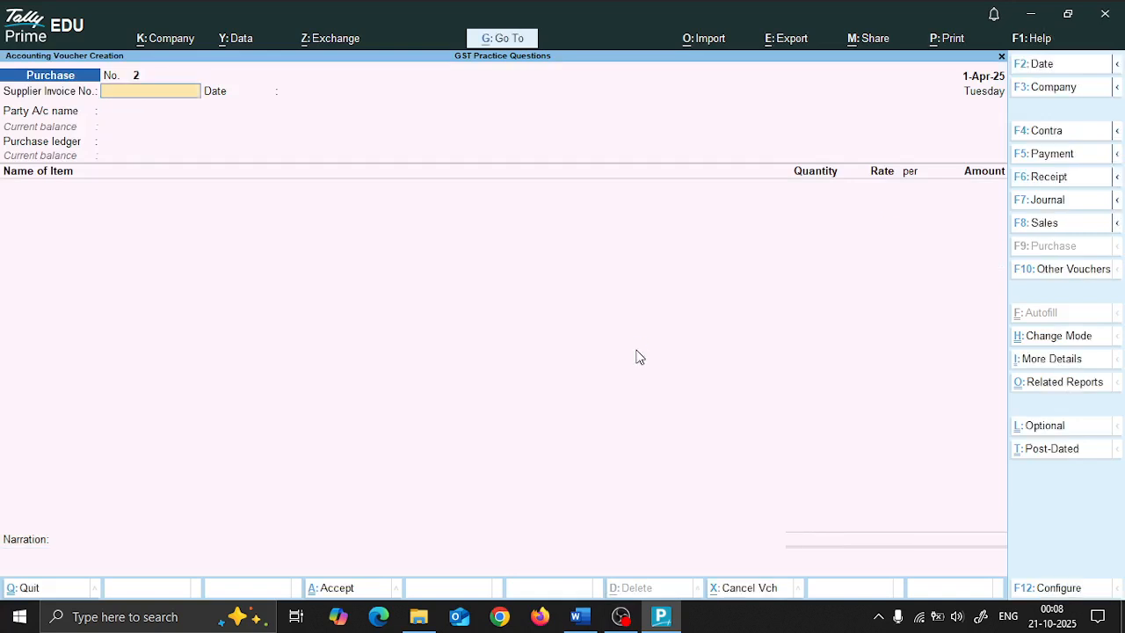
Read question 3 about the printer sale in the Word document and open a new Sales voucher in TallyPrime
key("alt+Tab")
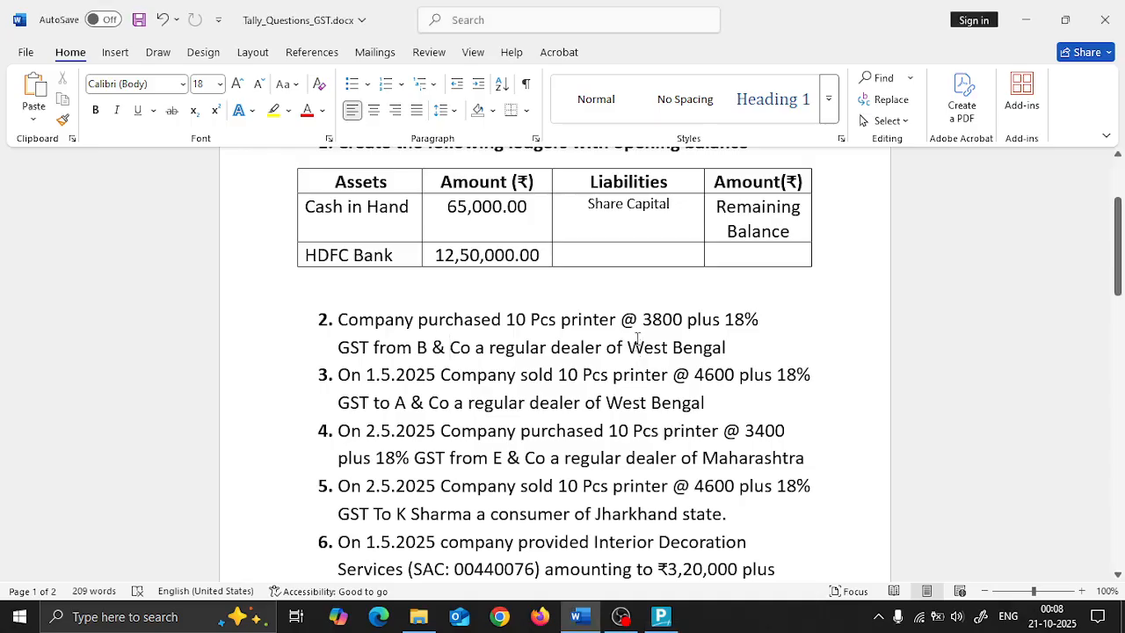
scroll(637, 349, "down", 1)
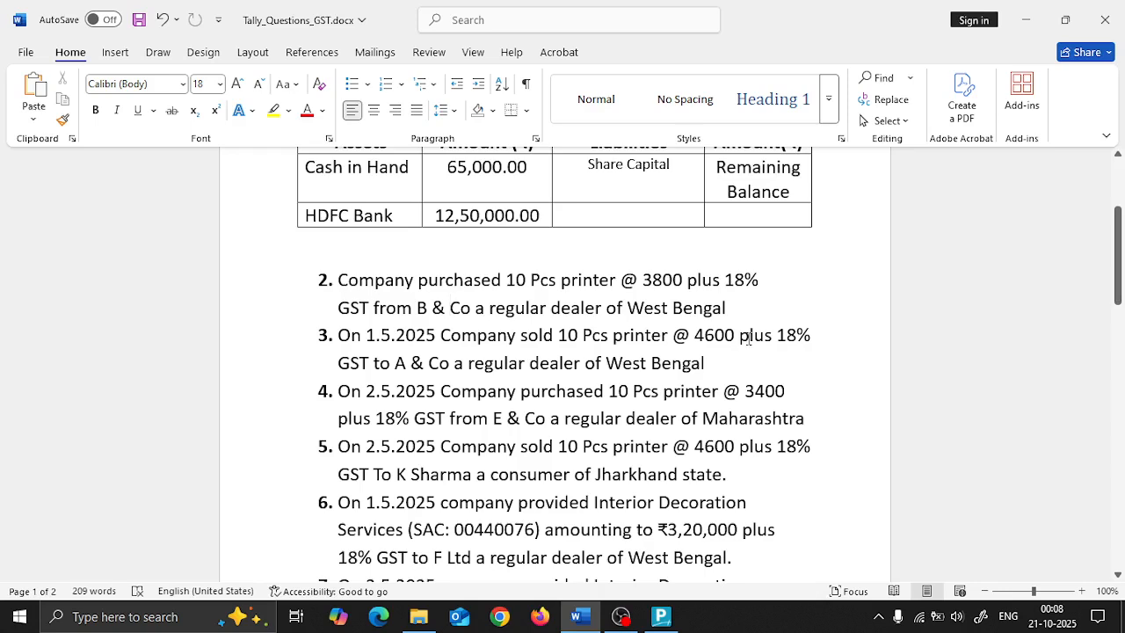
key("alt+Tab")
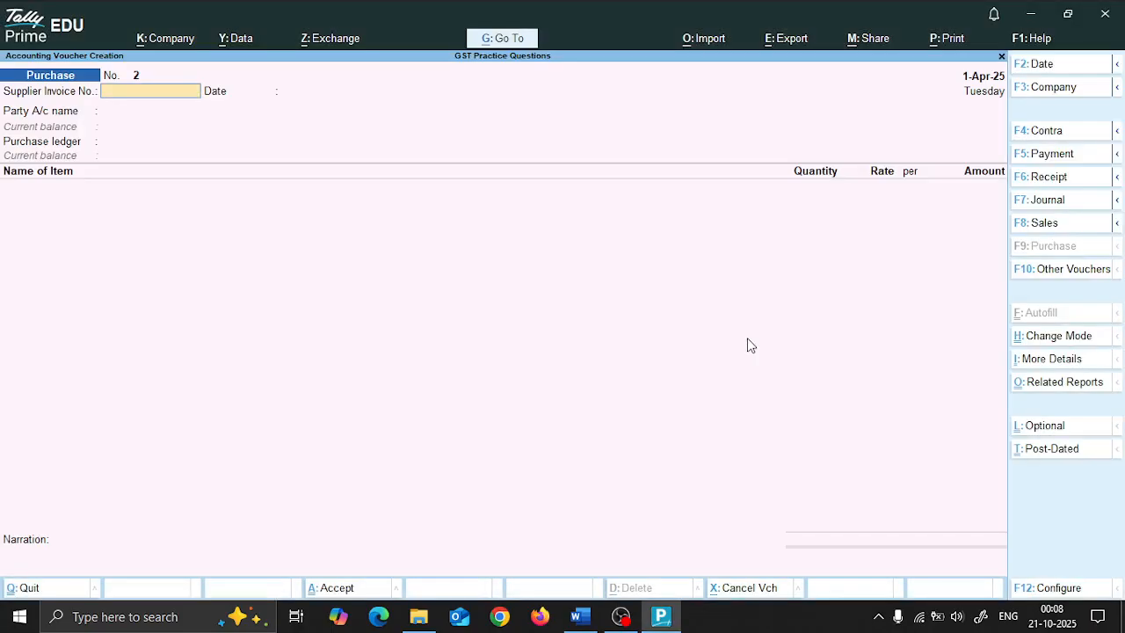
key("F8")
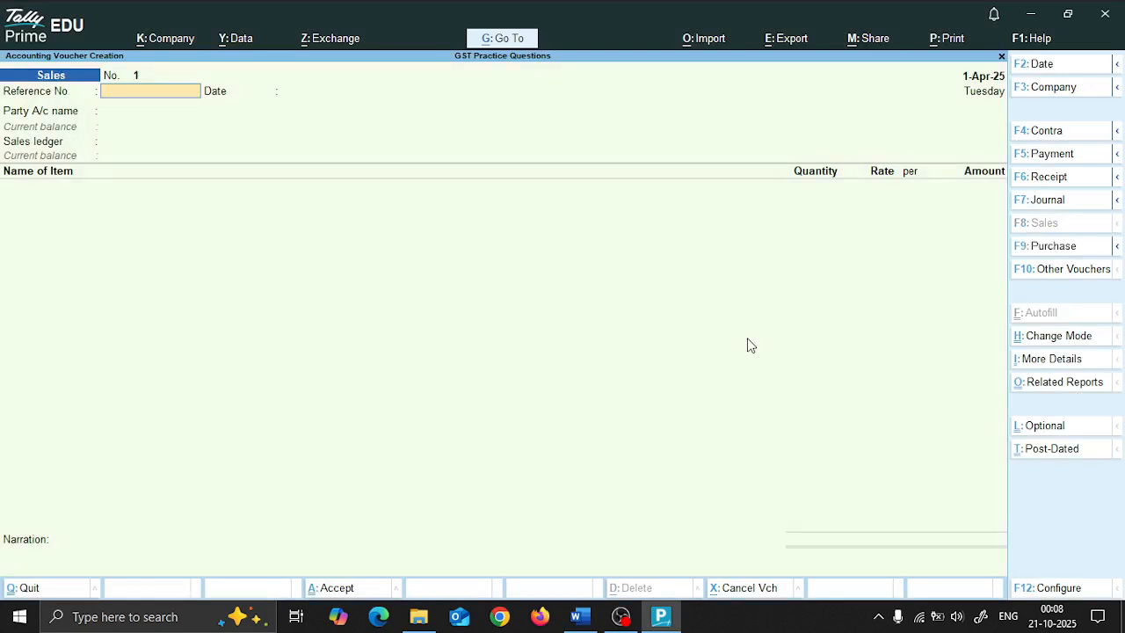
Enter reference number S/001 in the sales voucher and set both the voucher date and the reference date to 1-May-25
type("S/001")
key("Return")
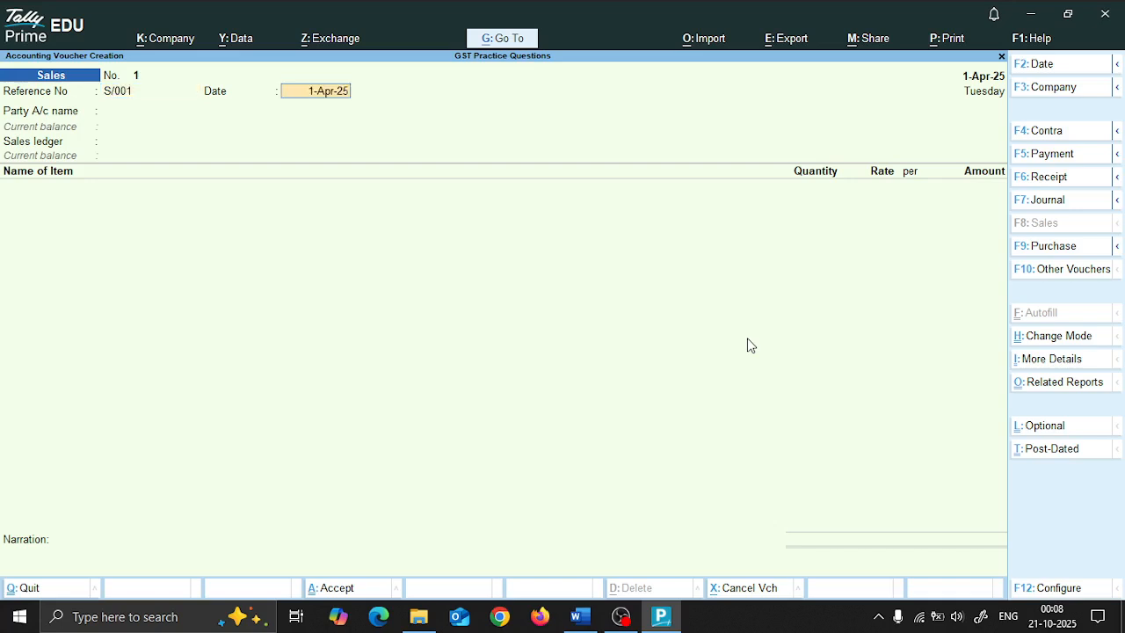
key("F2")
type("1")
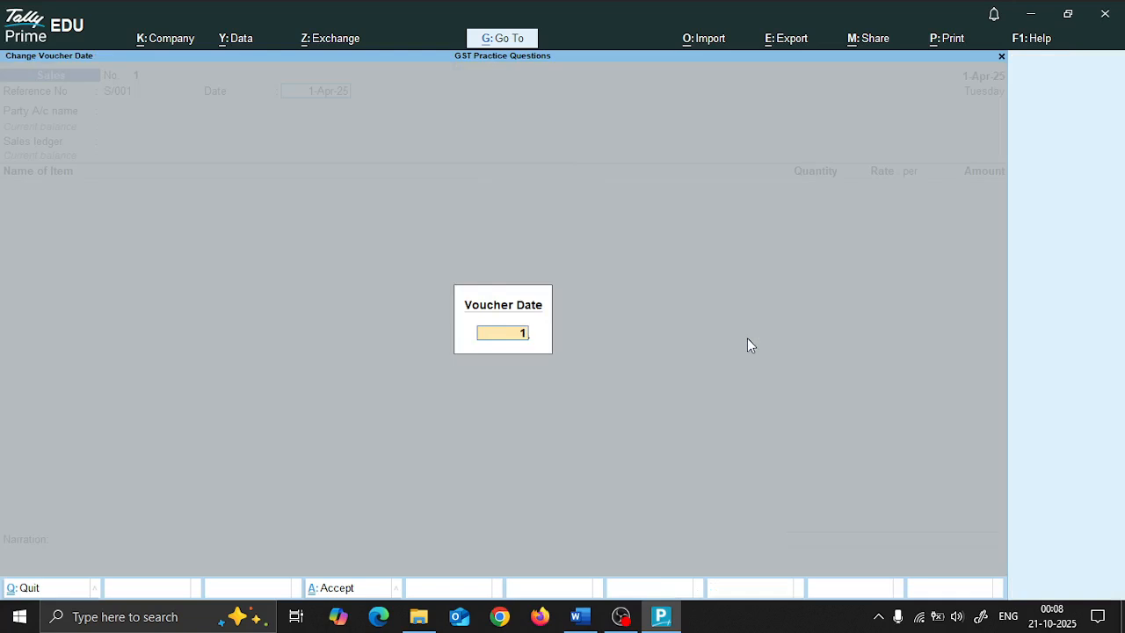
type("/5")
key("Return")
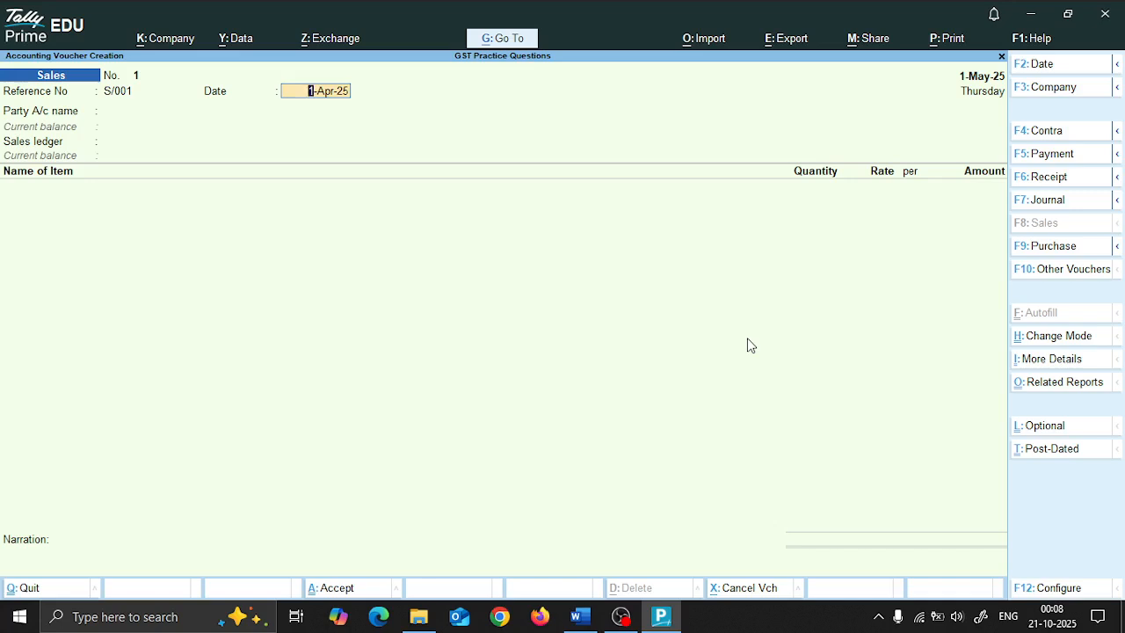
type("1/5")
key("Return")
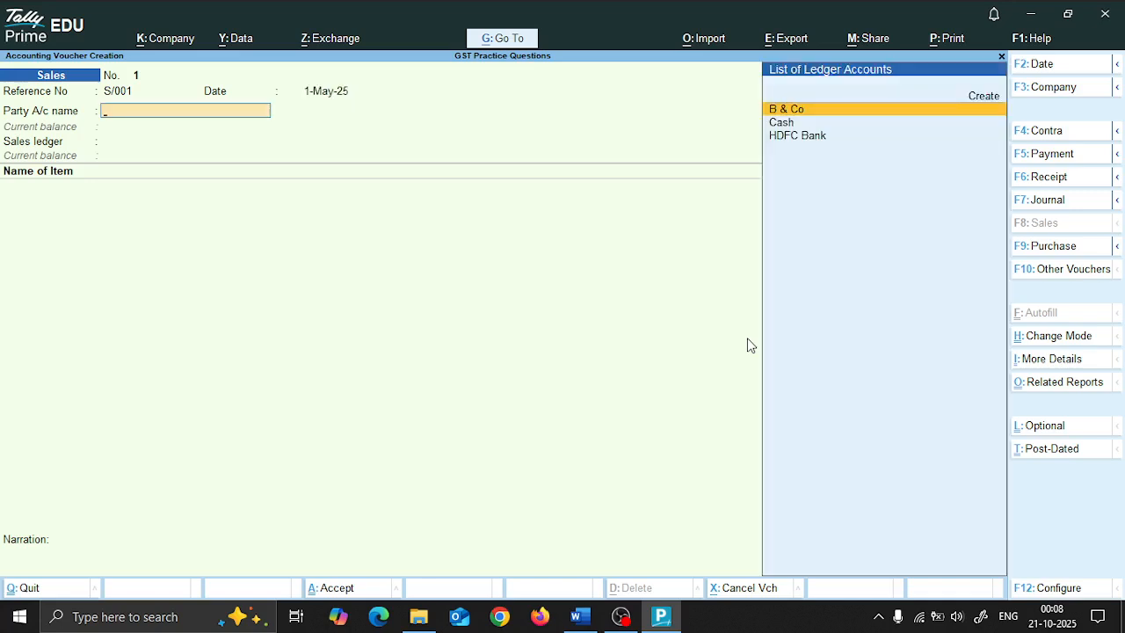
Start a new party ledger named A & Co under Sundry Debtors with bill-by-bill balances, checking the party name in the Word question
key("alt+c")
key("alt+Tab")
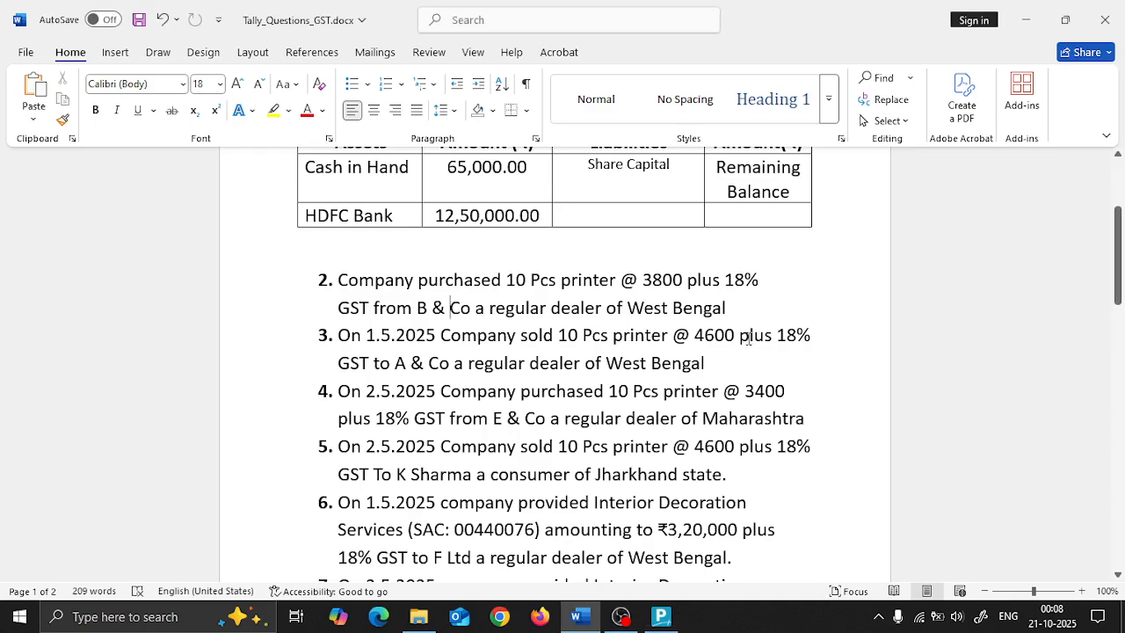
key("alt+Tab")
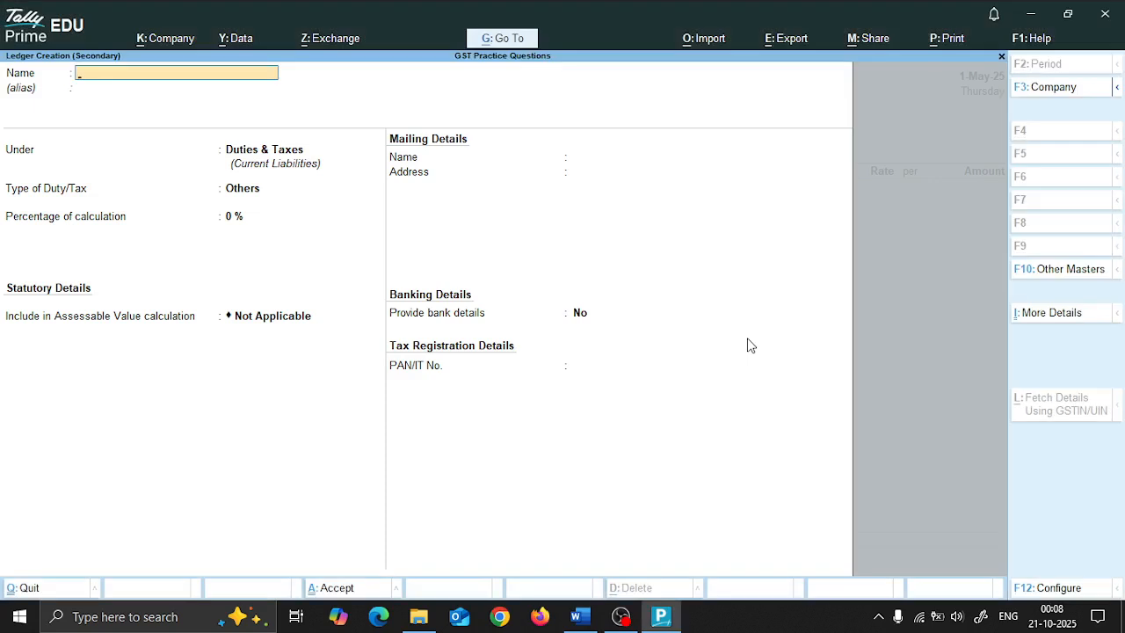
type("A & Co")
key("Return")
type("deb")
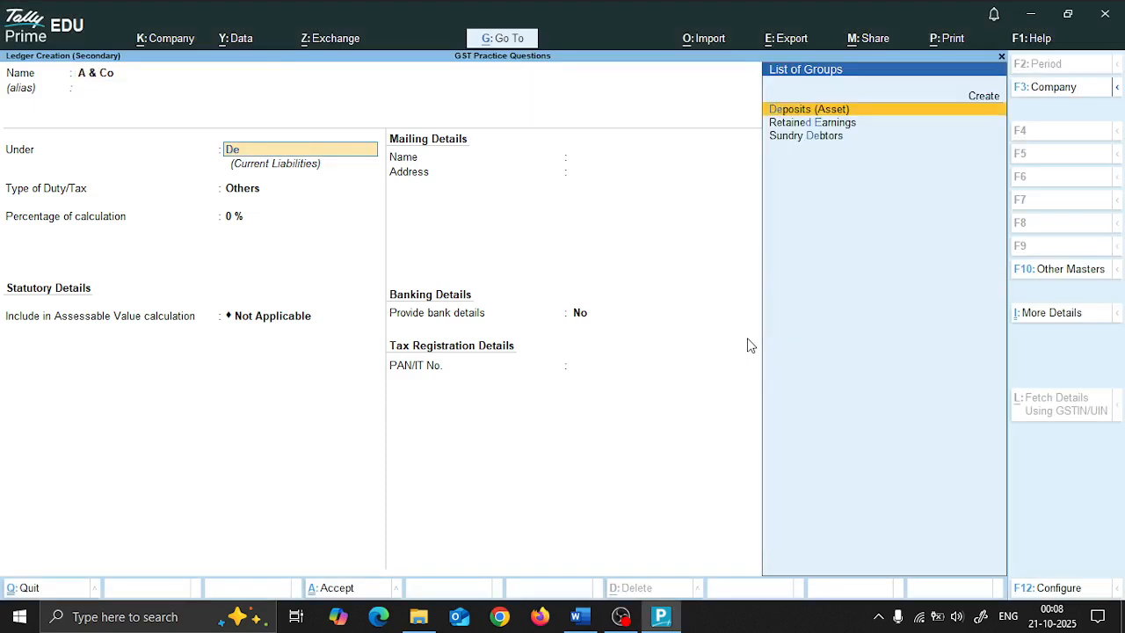
key("Return")
key("Return")
key("Return")
key("Return")
key("Return")
key("Return")
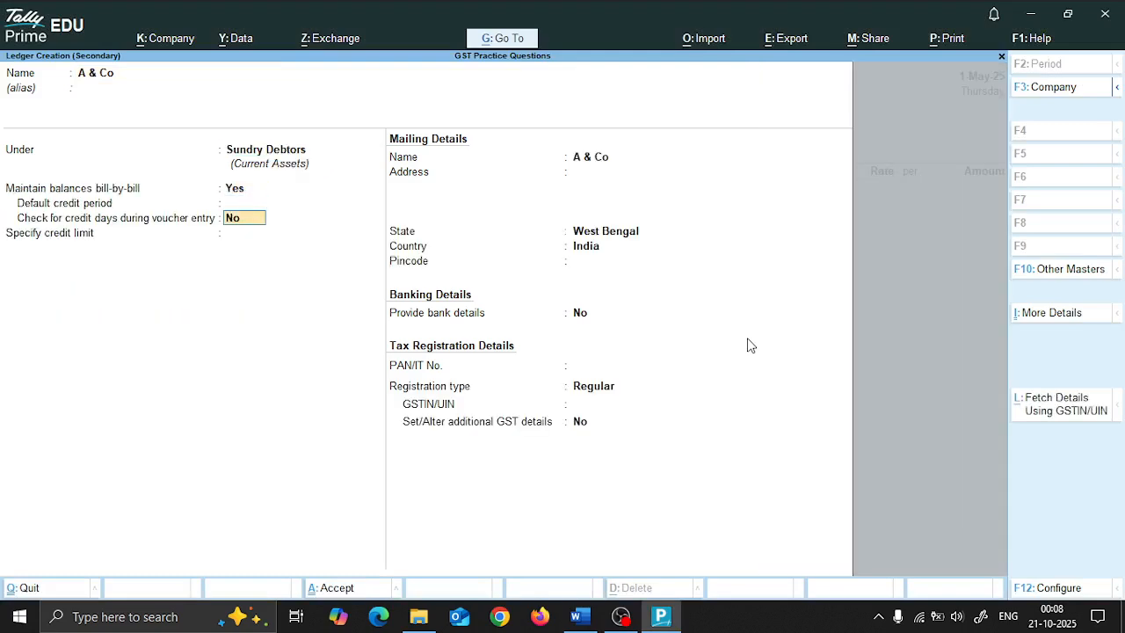
Keep A & Co's registration type as Regular, leave its PAN blank, and enter the party's GSTIN
key("Return")
key("Return")
key("Return")
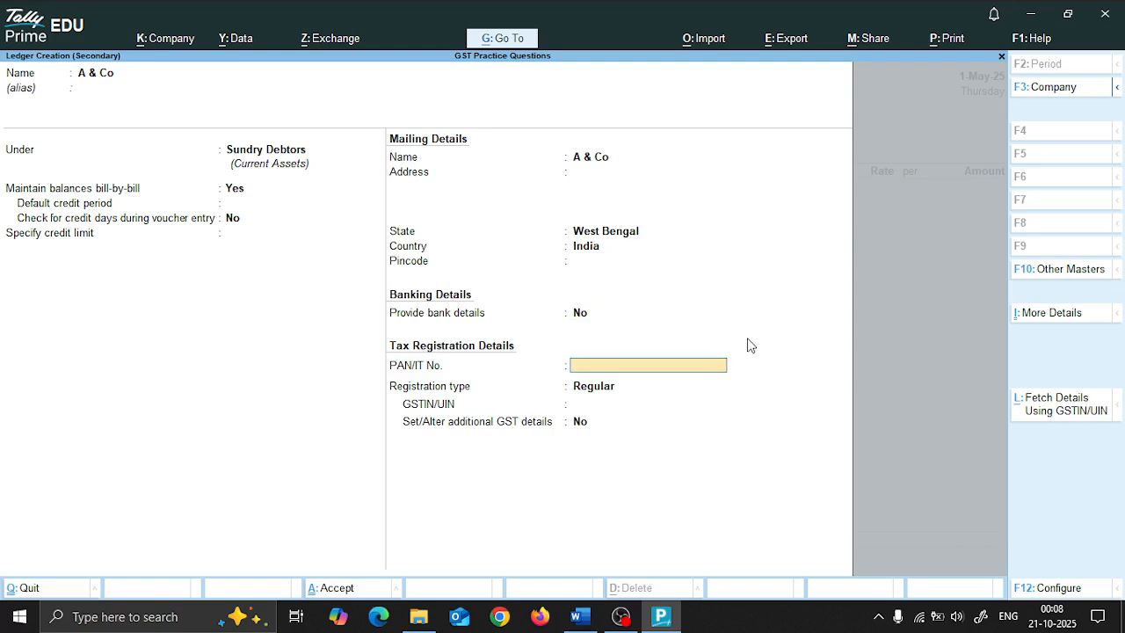
key("Return")
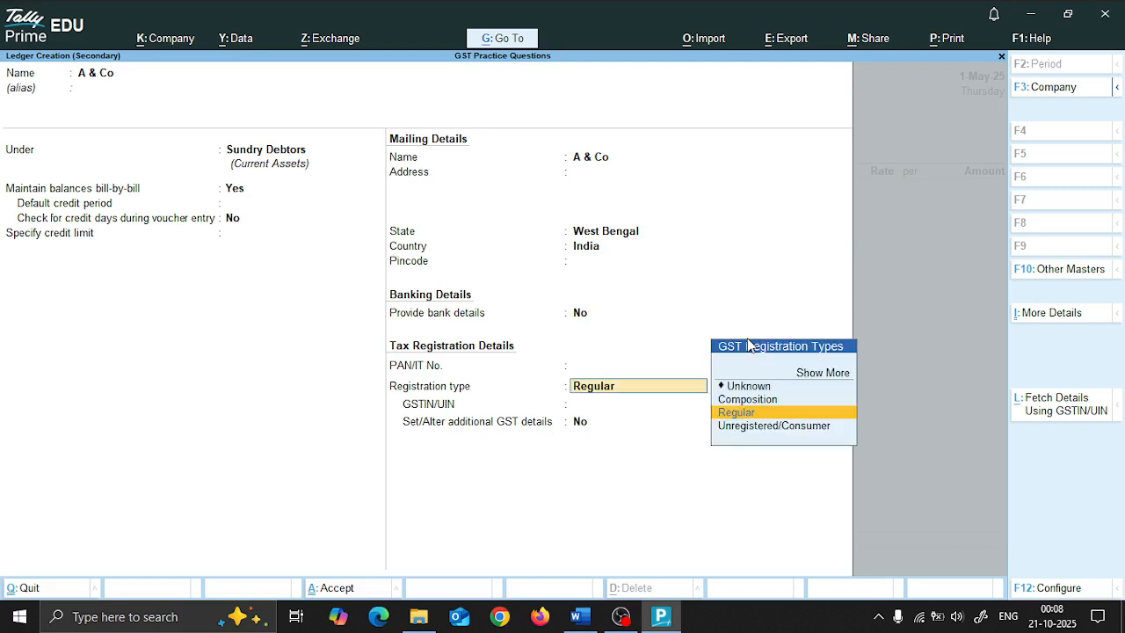
key("Return")
type("19")
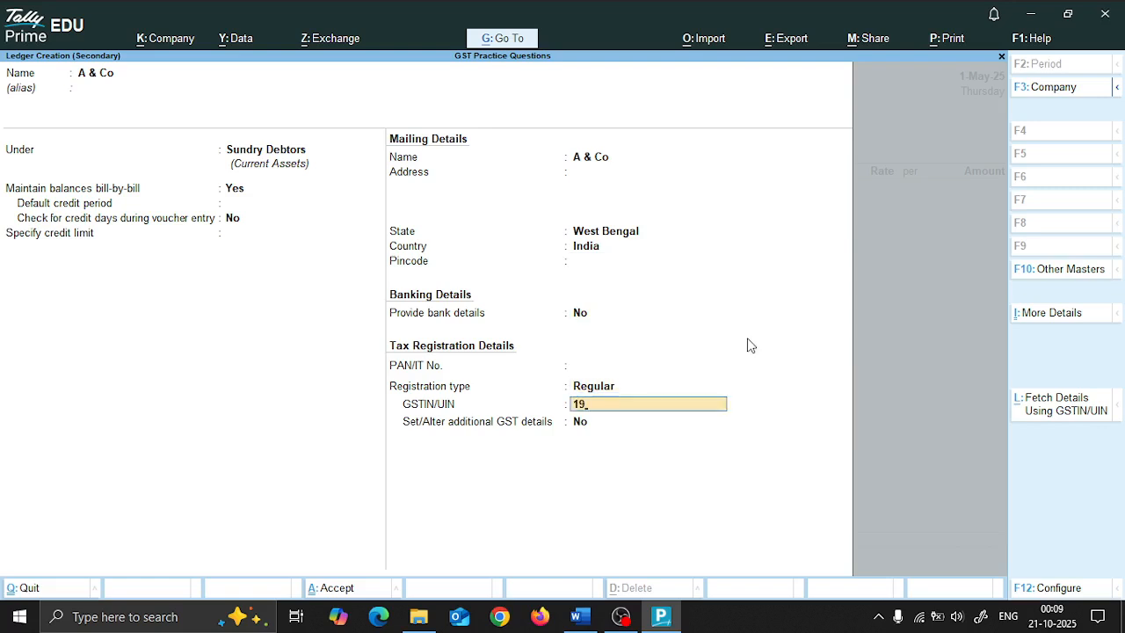
type("ABCDD1234")
type("L1ZE")
key("Return")
key("Return")
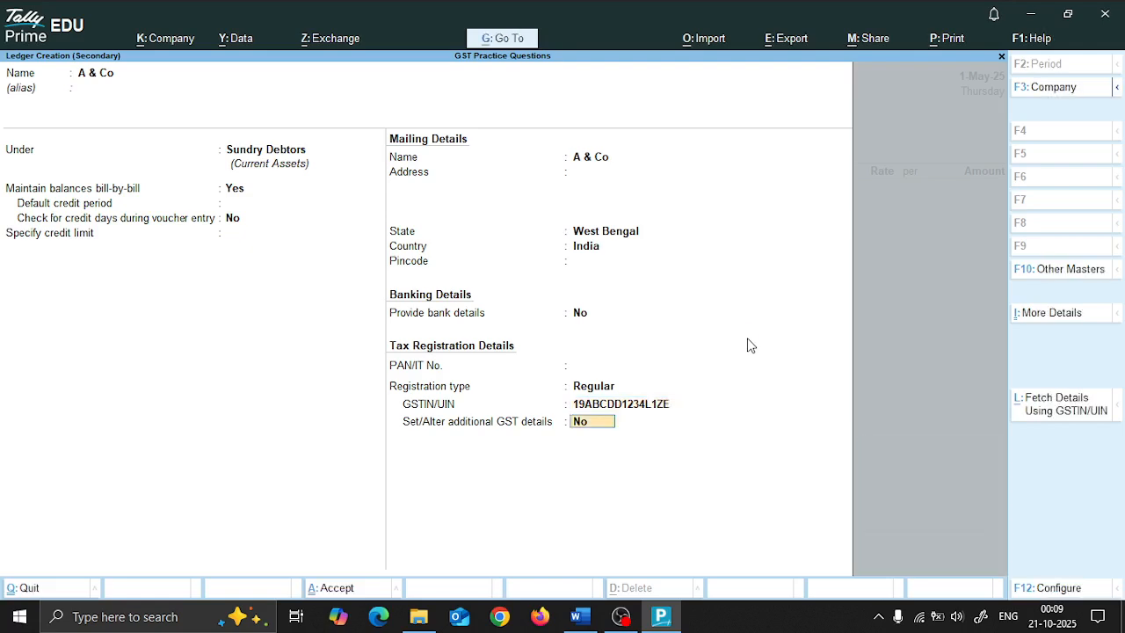
Save the A & Co ledger, leave the dispatch and order details blank, and accept the default party details
key("Return")
key("Return")
key("Return")
key("Return")
key("Return")
key("Return")
key("Return")
key("Return")
key("Return")
key("Return")
key("Return")
key("Return")
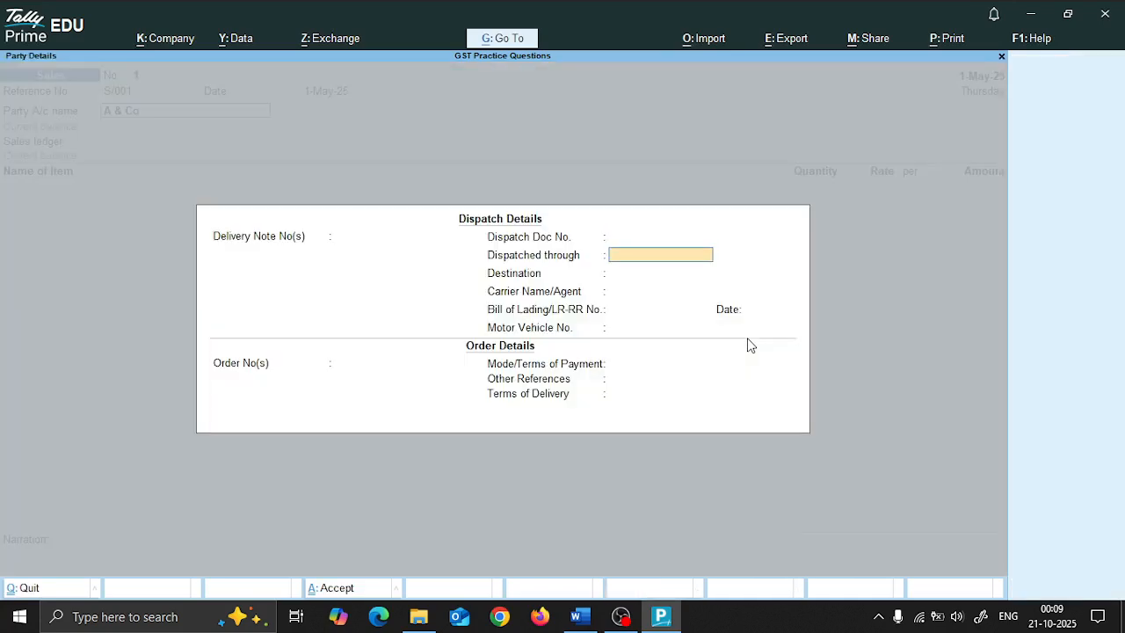
key("Return")
key("Return")
key("Return")
key("Return")
key("Return")
key("Return")
key("Return")
key("Return")
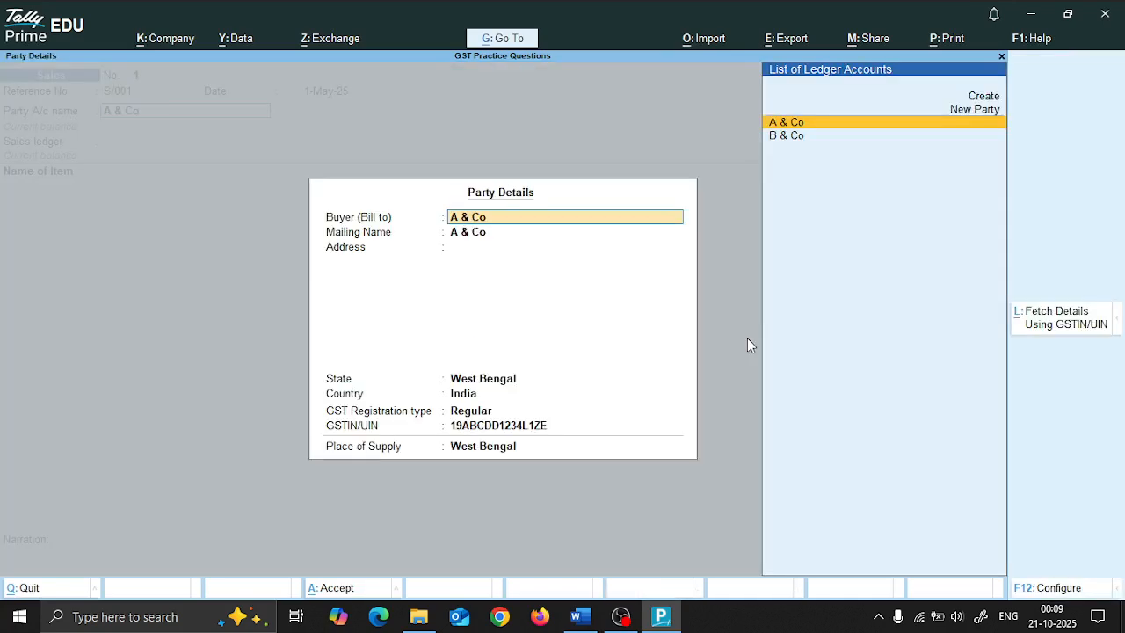
key("Return")
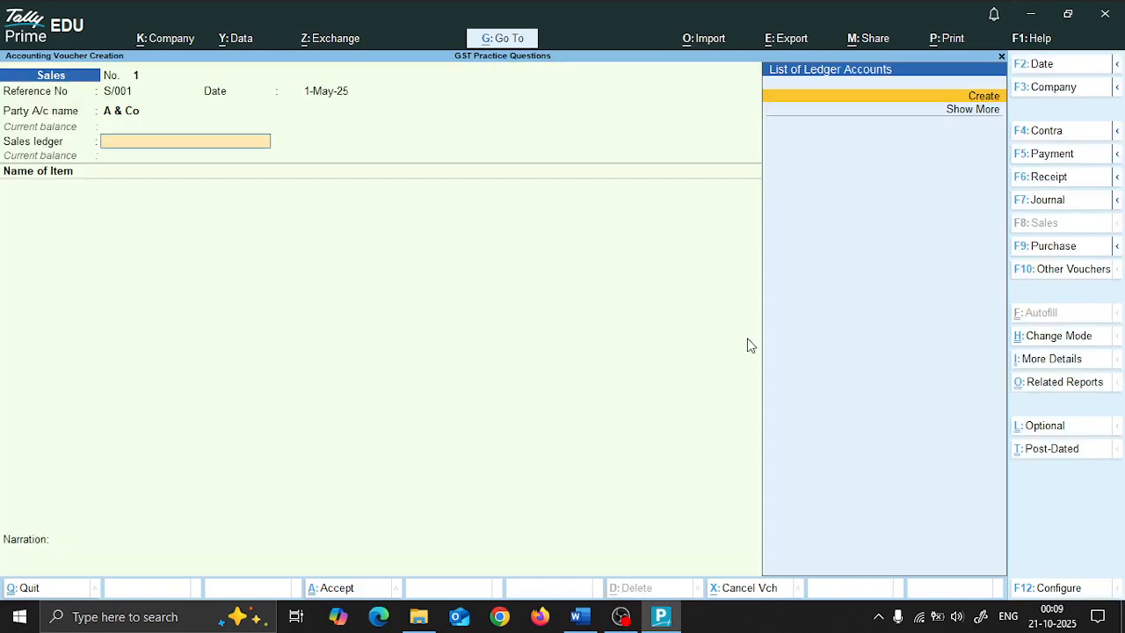
Create a ledger named Sales under the Sales Accounts group from the voucher's sales ledger field
key("Return")
type("Sak")
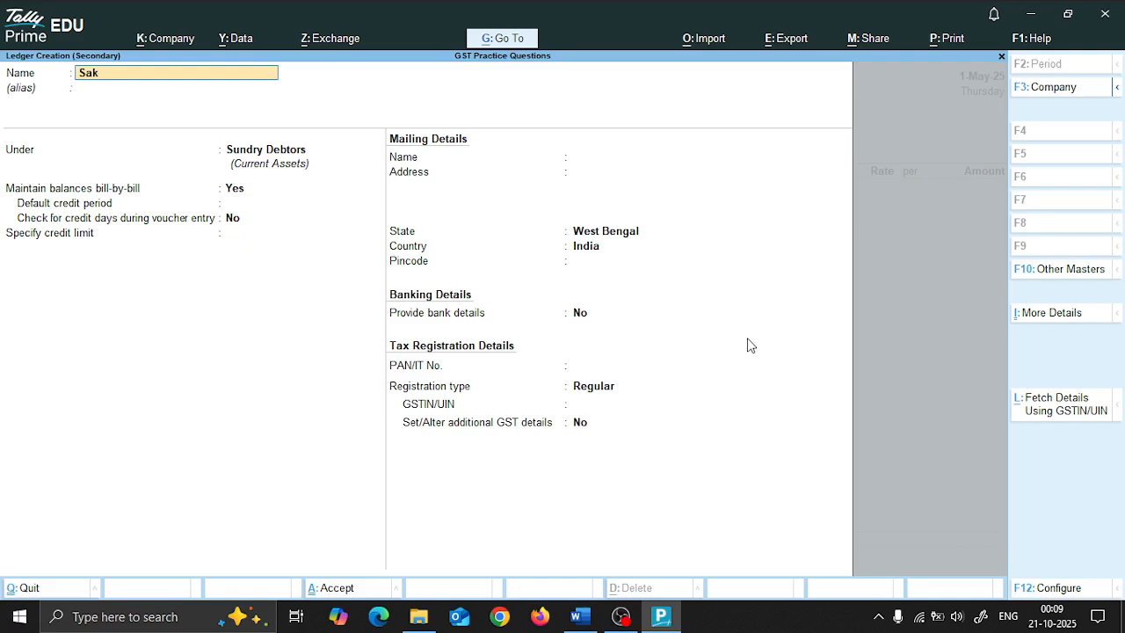
key("BackSpace")
type("les")
key("Return")
type("Sa")
key("Return")
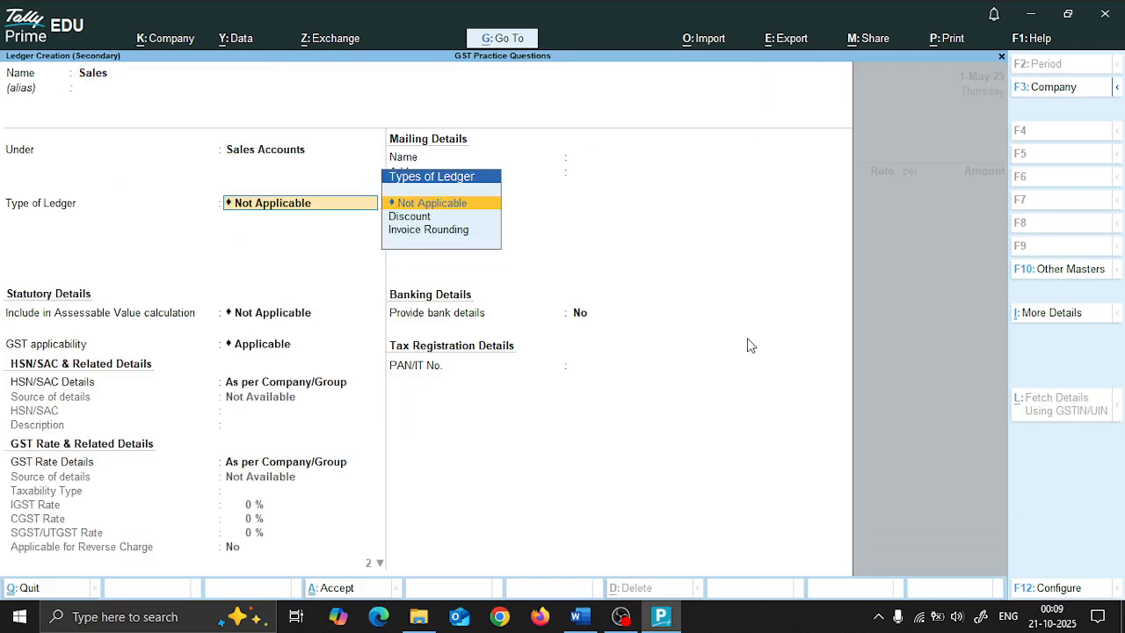
Keep the default GST, HSN/SAC and bank options for the Sales ledger and save it
key("Return")
key("Return")
key("Return")
key("Return")
key("Return")
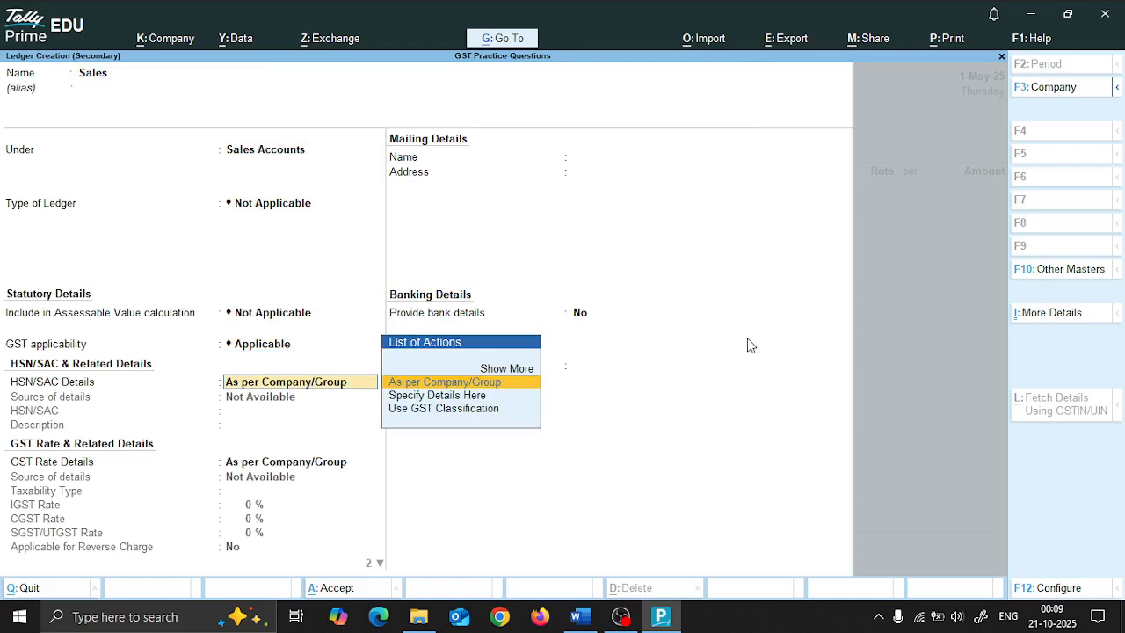
key("Return")
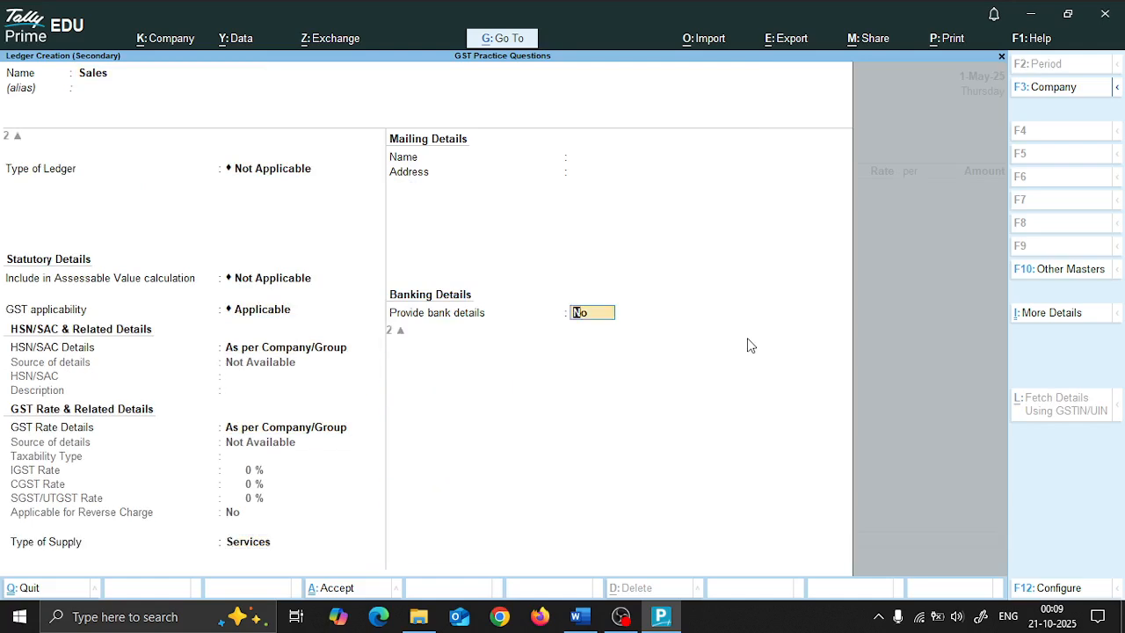
key("Return")
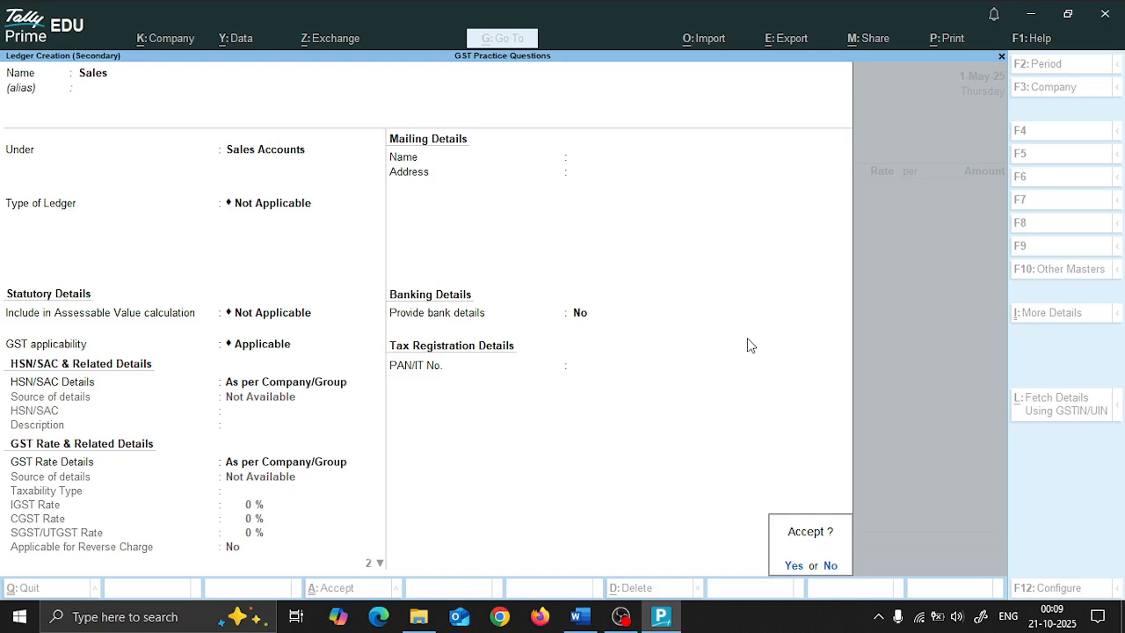
key("Return")
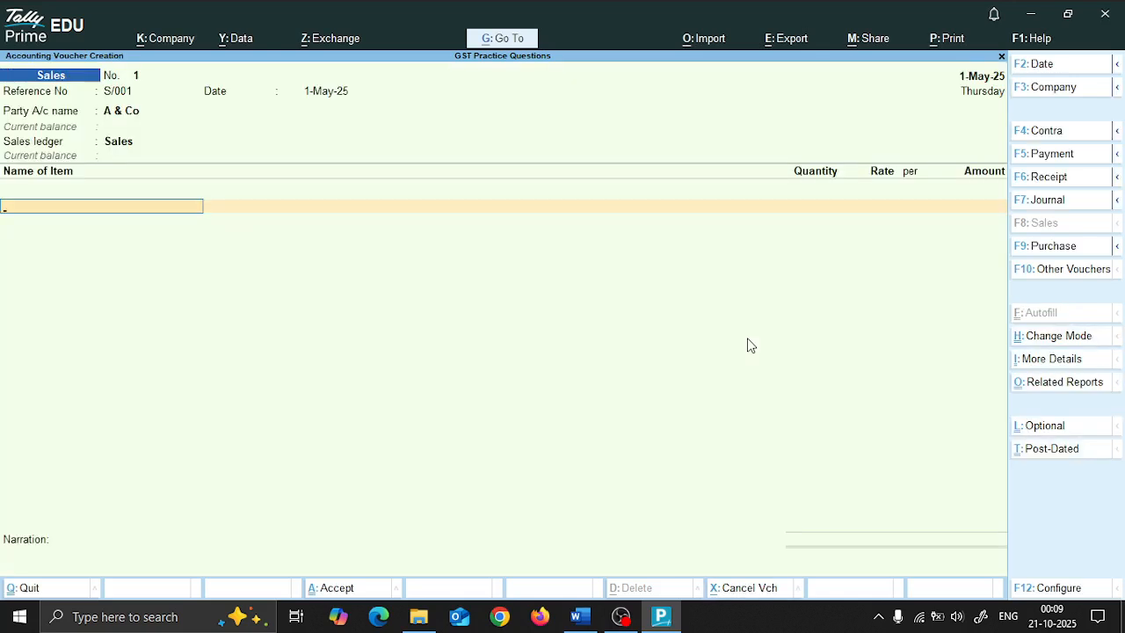
Add 10 PCS of Printer at a rate of 4,600 to the sales voucher, checking the rate in the Word question
key("Return")
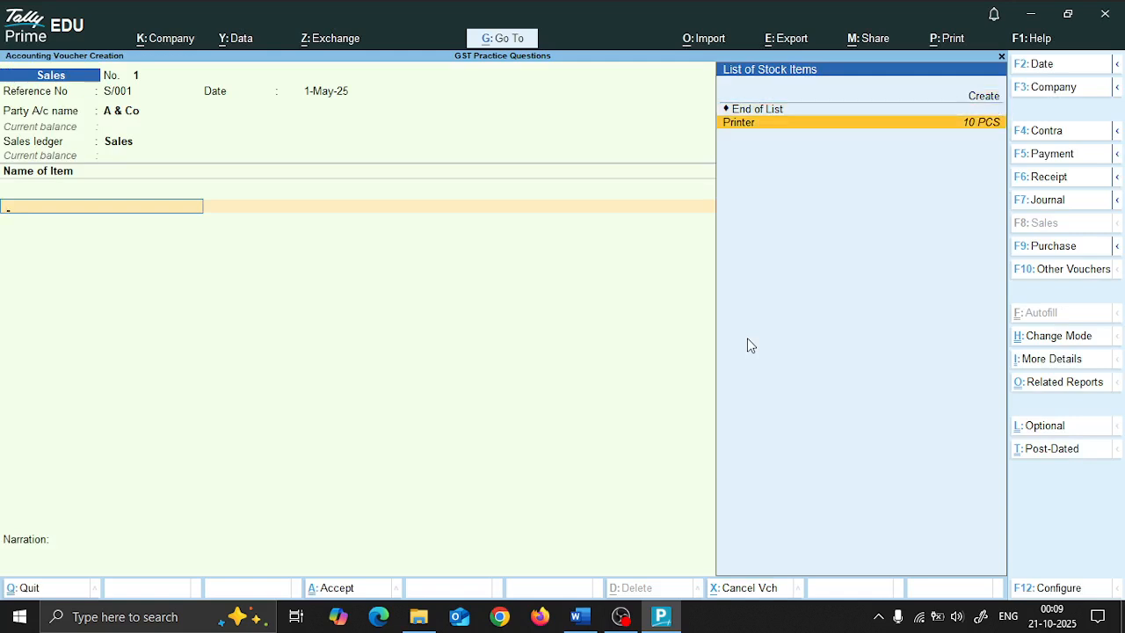
key("Return")
type("10")
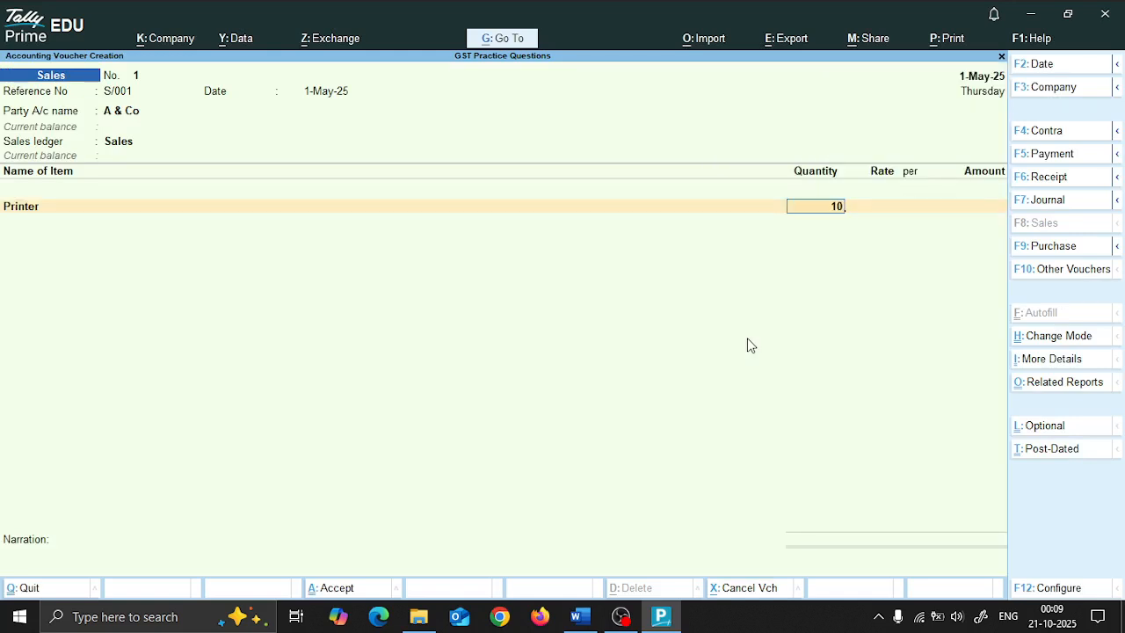
key("Return")
key("alt+Tab")
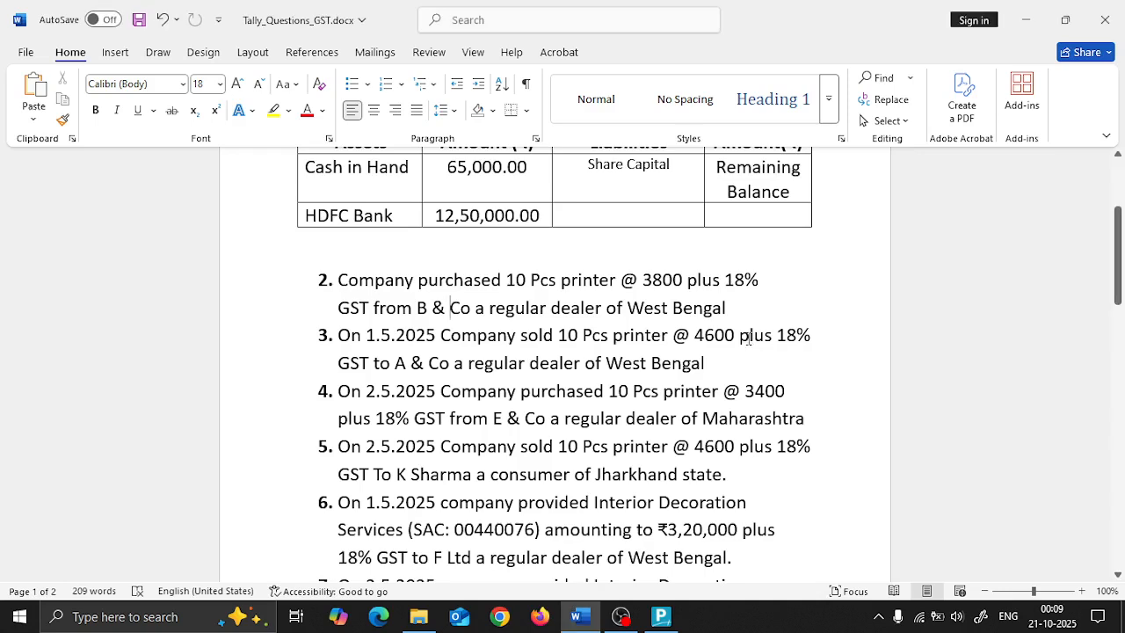
key("alt+Tab")
type("4600")
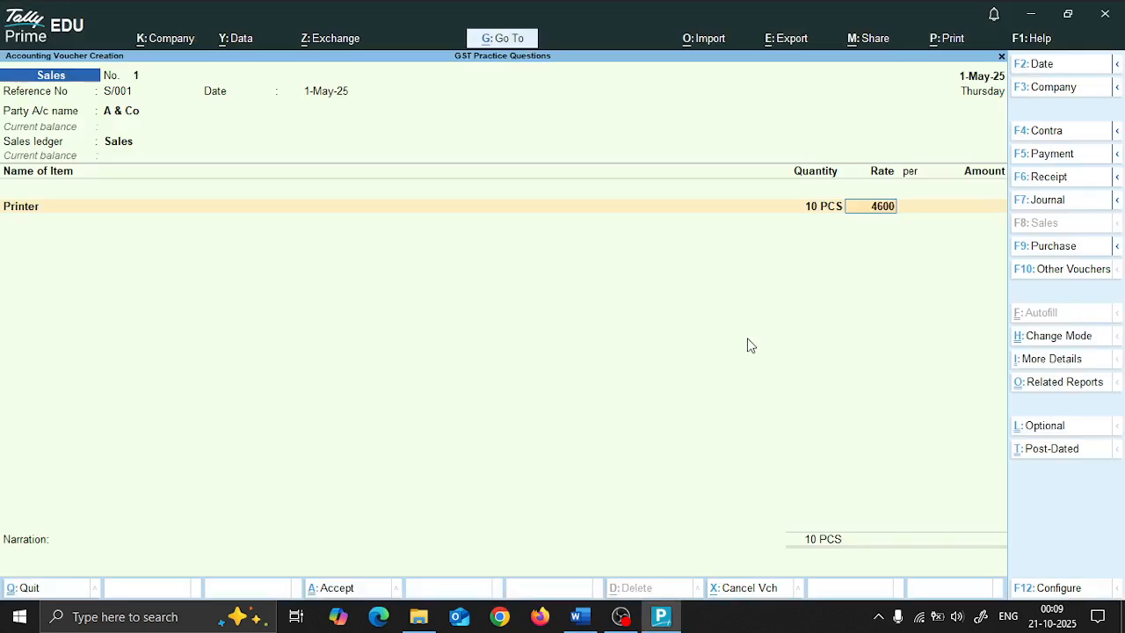
key("Return")
key("Return")
key("Return")
key("Return")
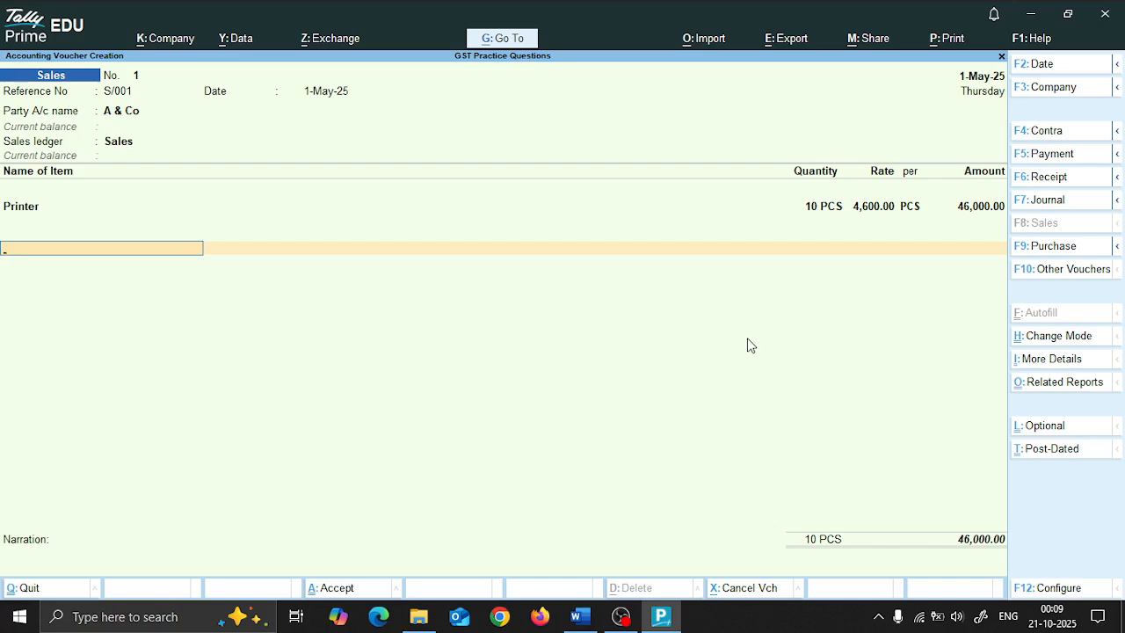
Define a new Output CGST ledger under Duties & Taxes with duty type GST and tax type CGST
key("ctrl")
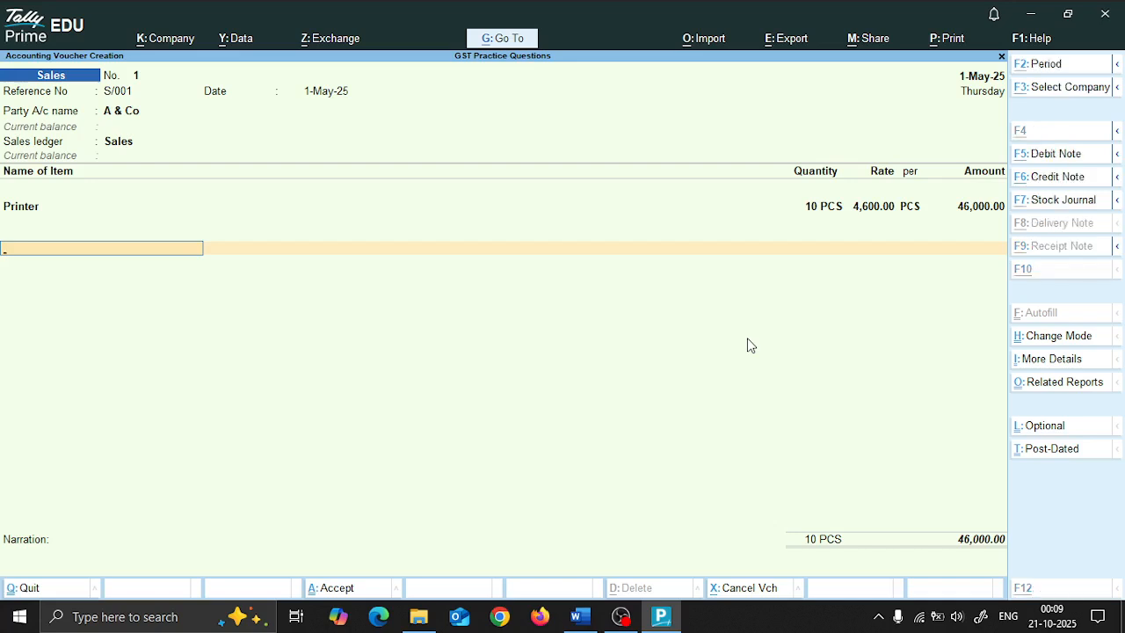
key("alt+c")
type("Output")
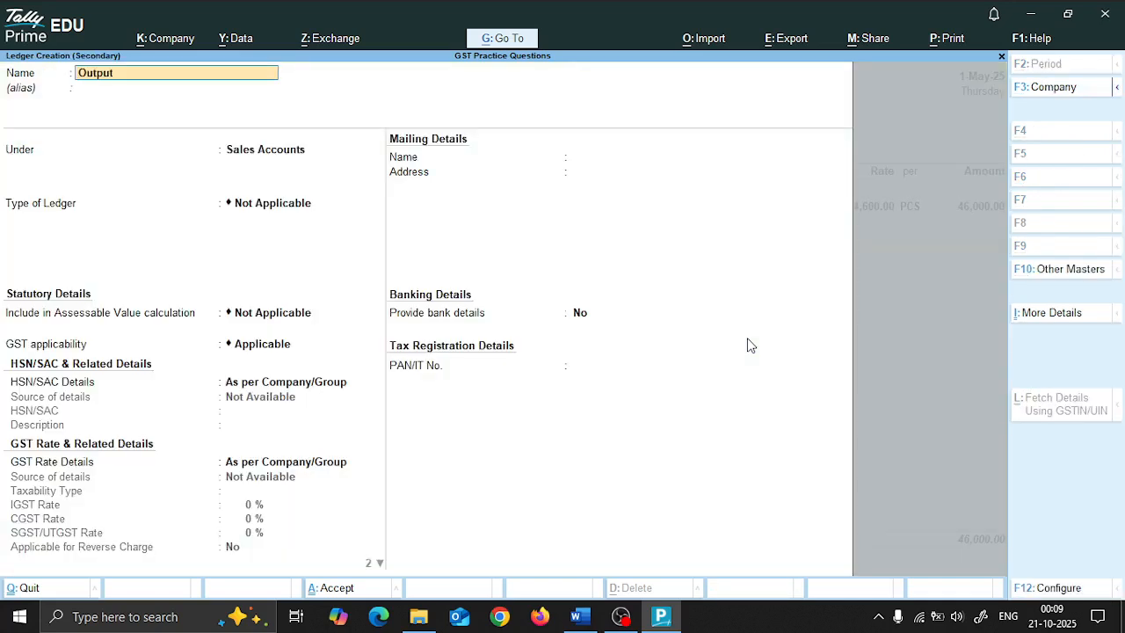
type(" CGST")
key("Return")
type("Duti")
key("Return")
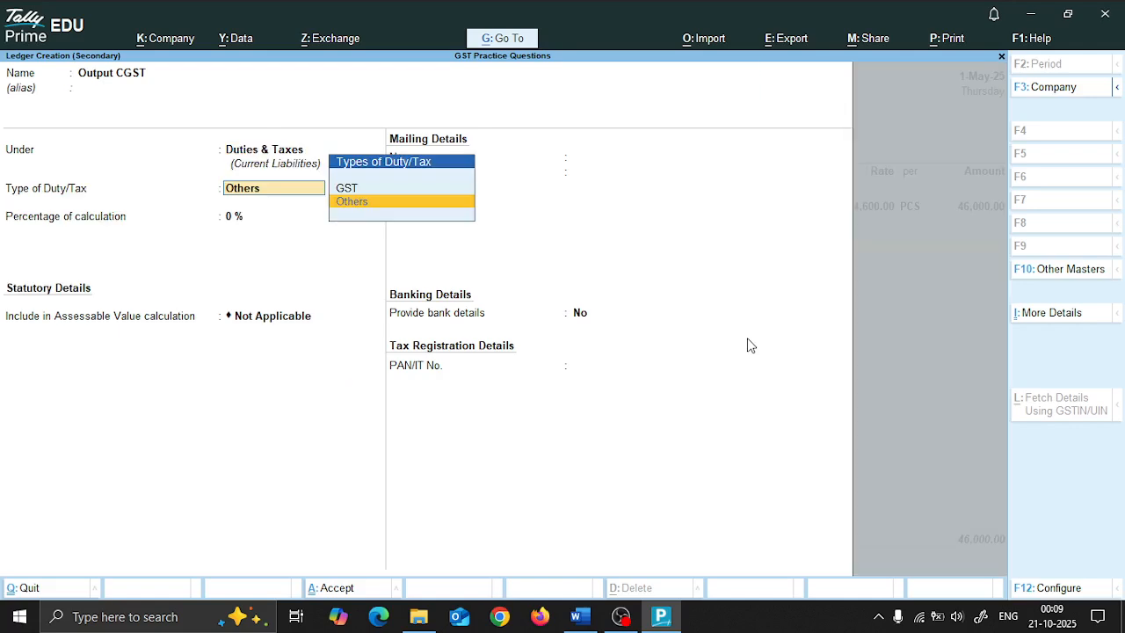
key("Up")
key("Return")
key("Down")
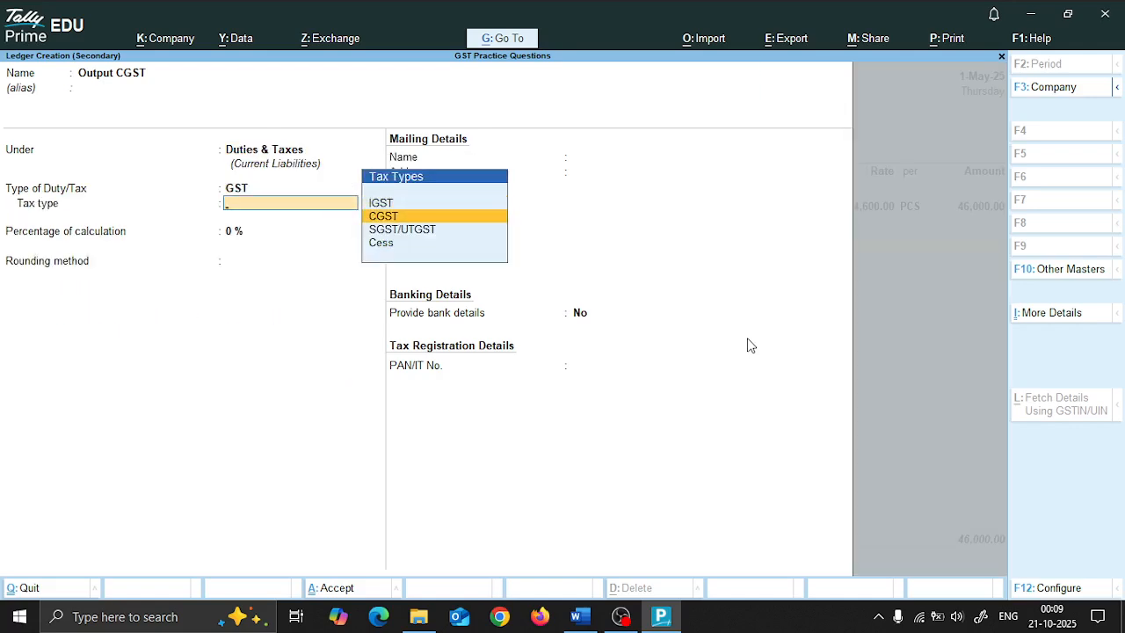
key("Return")
Keep the default percentage, rounding and bank options, save the Output CGST ledger, and accept its calculated amount in the sales voucher
key("Return")
key("Return")
key("Return")
key("Return")
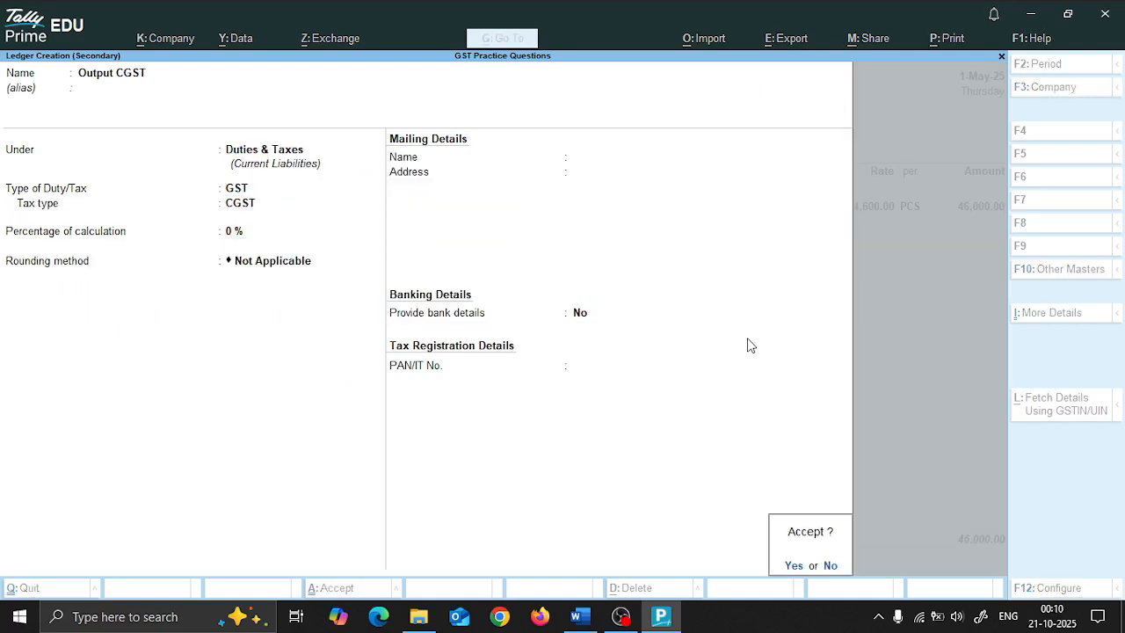
key("Return")
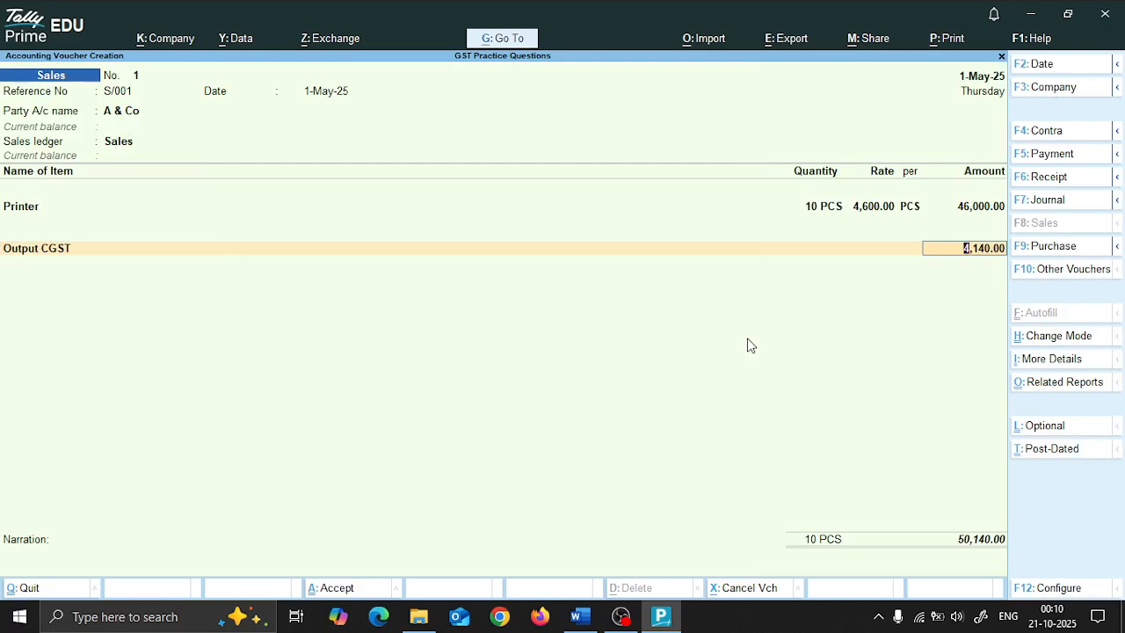
key("Return")
Define a new Output SGST ledger under Duties & Taxes with duty type GST and tax type SGST/UTGST
key("alt+c")
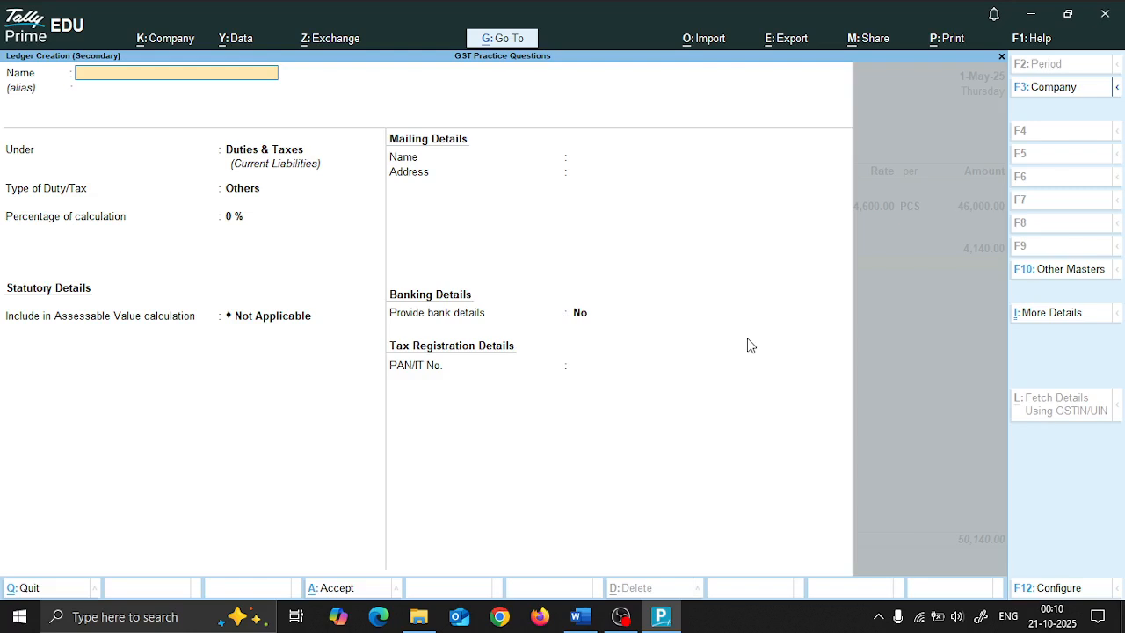
type("Output SGST")
key("Return")
key("Return")
key("Return")
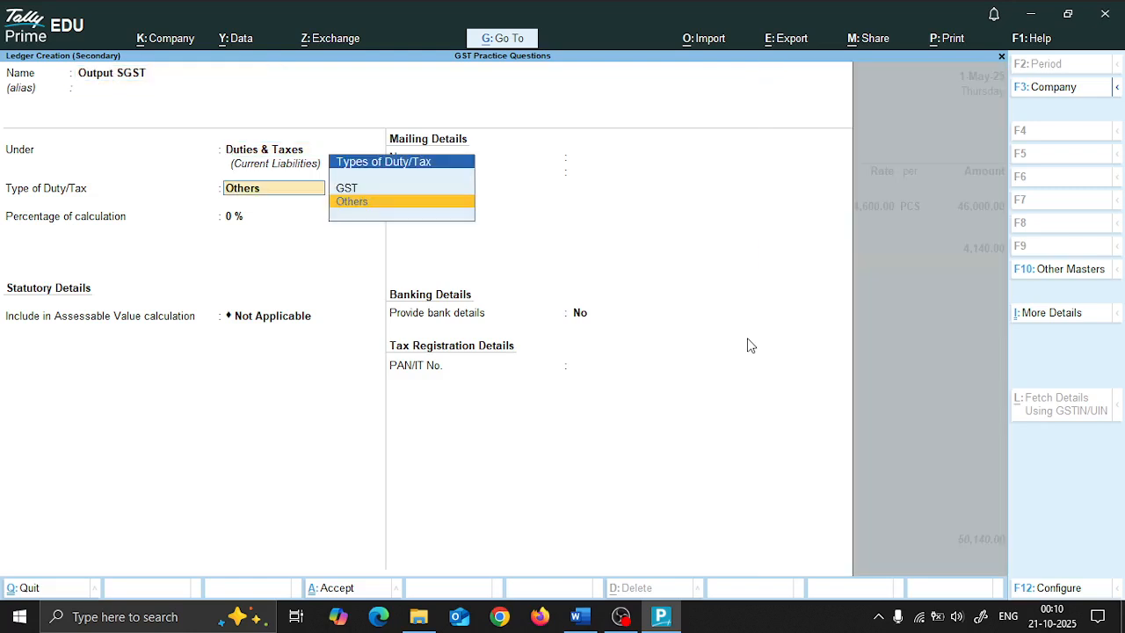
key("Up")
key("Return")
key("Down")
key("Down")
key("Return")
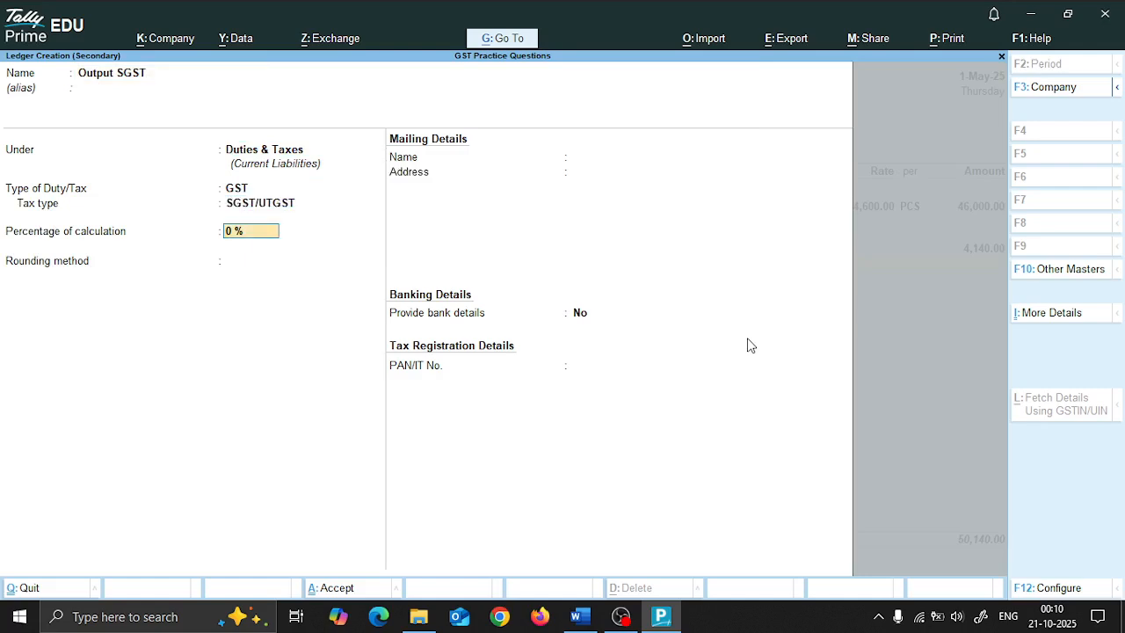
Save the Output SGST ledger with default percentage, rounding and bank options, and accept its calculated amount in the sales voucher
key("Return")
key("Return")
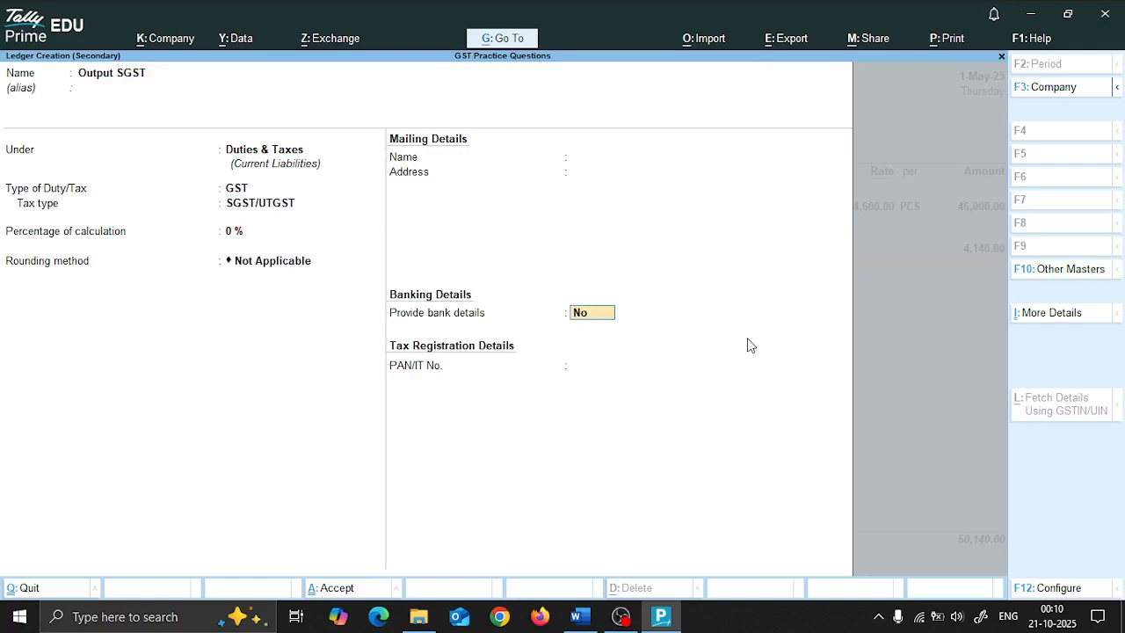
key("Return")
key("Return")
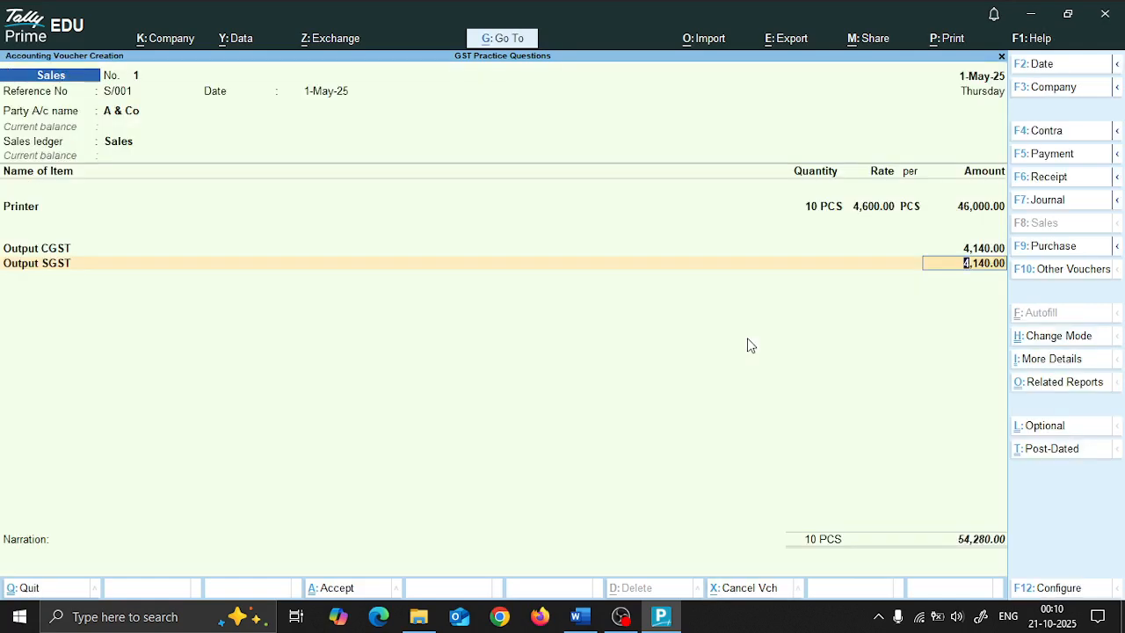
key("Return")
Enter S/001 as the new bill reference for A & Co and save the sales voucher without a narration
key("Return")
key("Return")
key("Return")
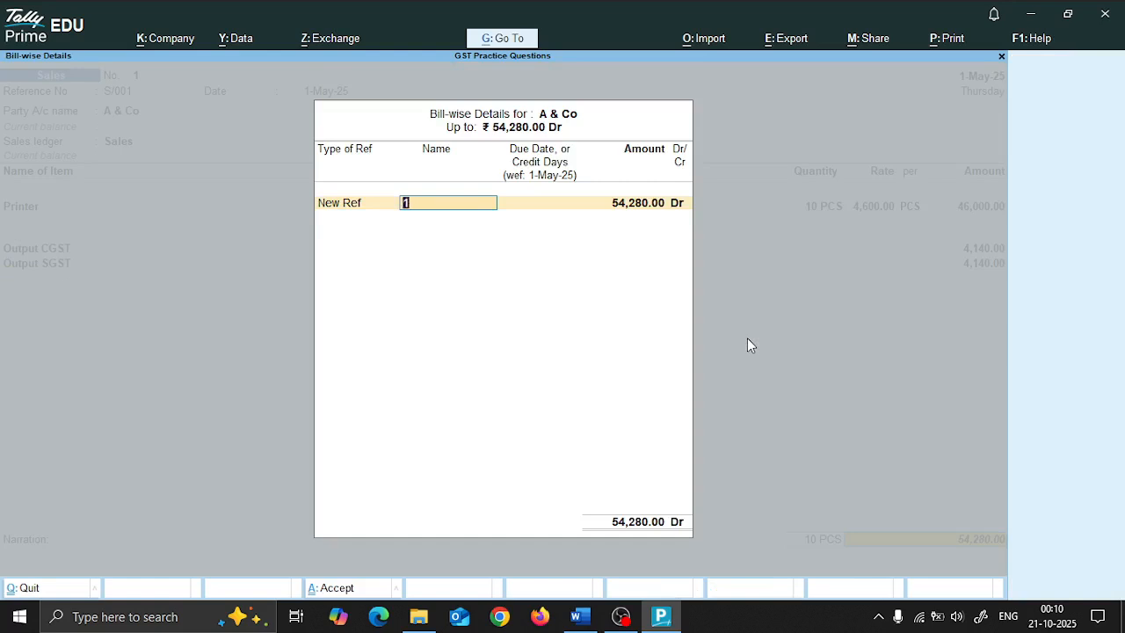
type("S/001")
key("Return")
key("Return")
key("Return")
key("Return")
key("Return")
key("Return")
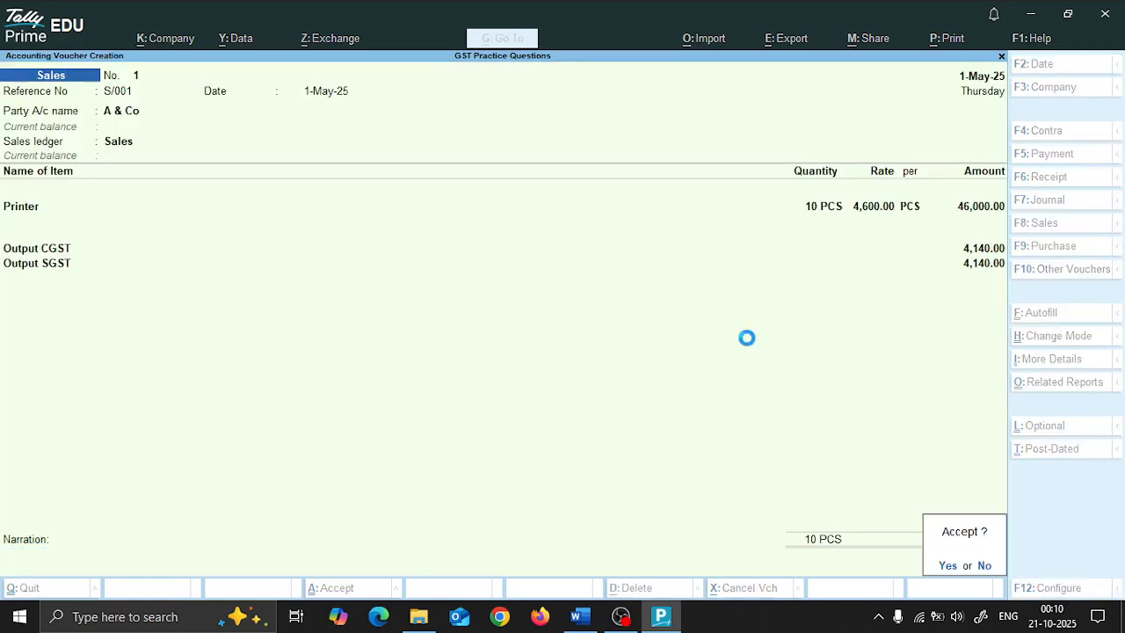
Read the next question in the Word document, return to TallyPrime and set the new voucher's date to 2-5-2025
key("alt+Tab")
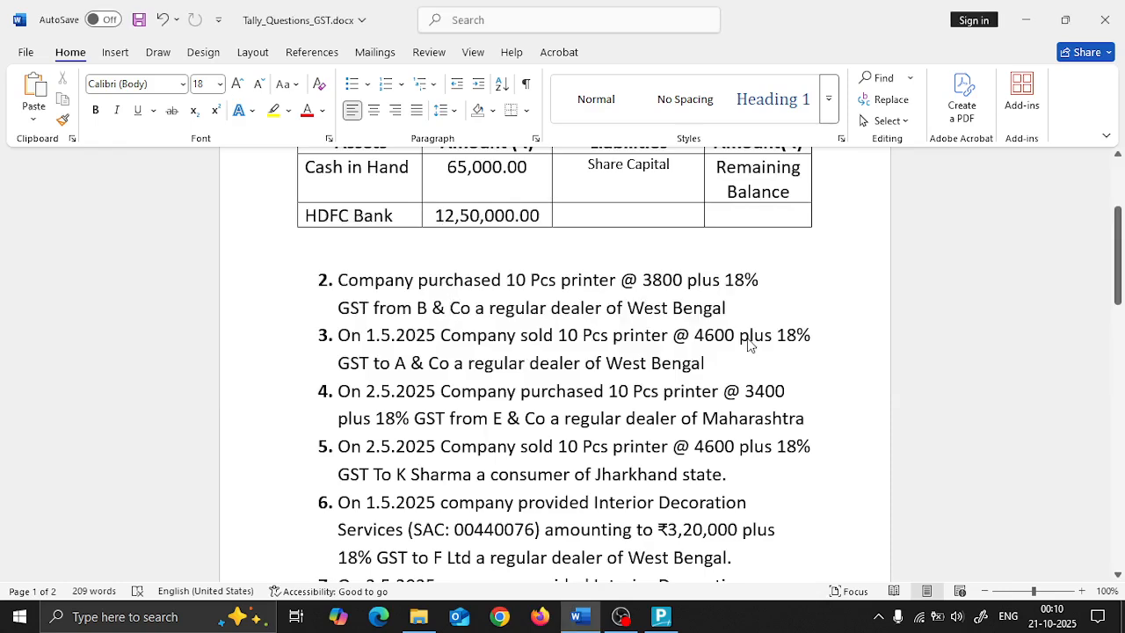
scroll(749, 334, "down", 1)
scroll(749, 326, "down", 1)
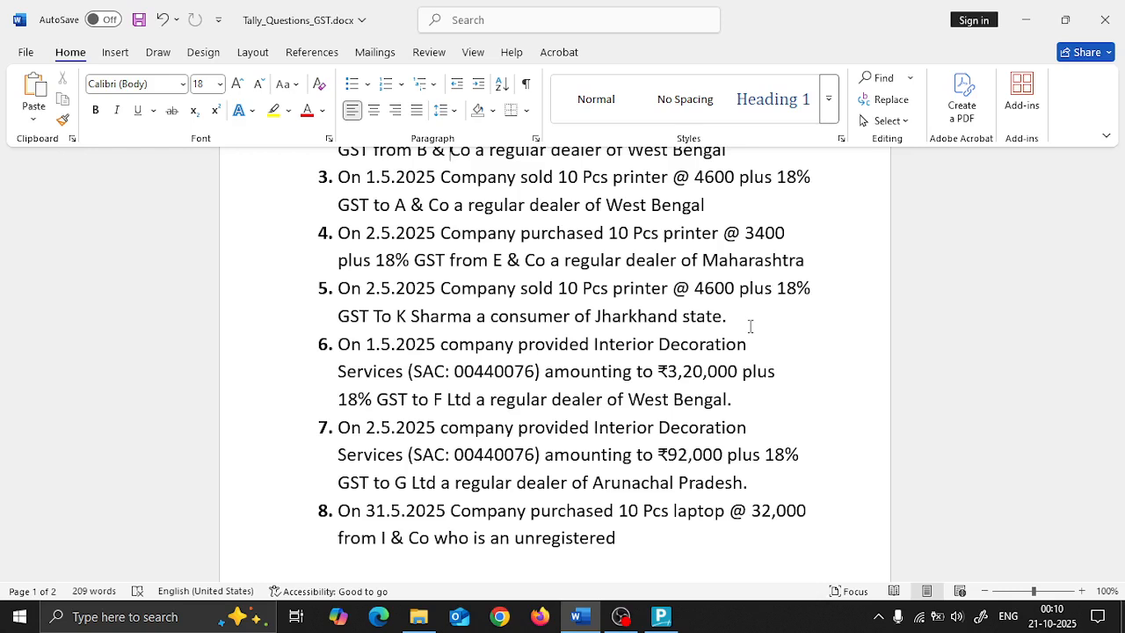
key("alt+Tab")
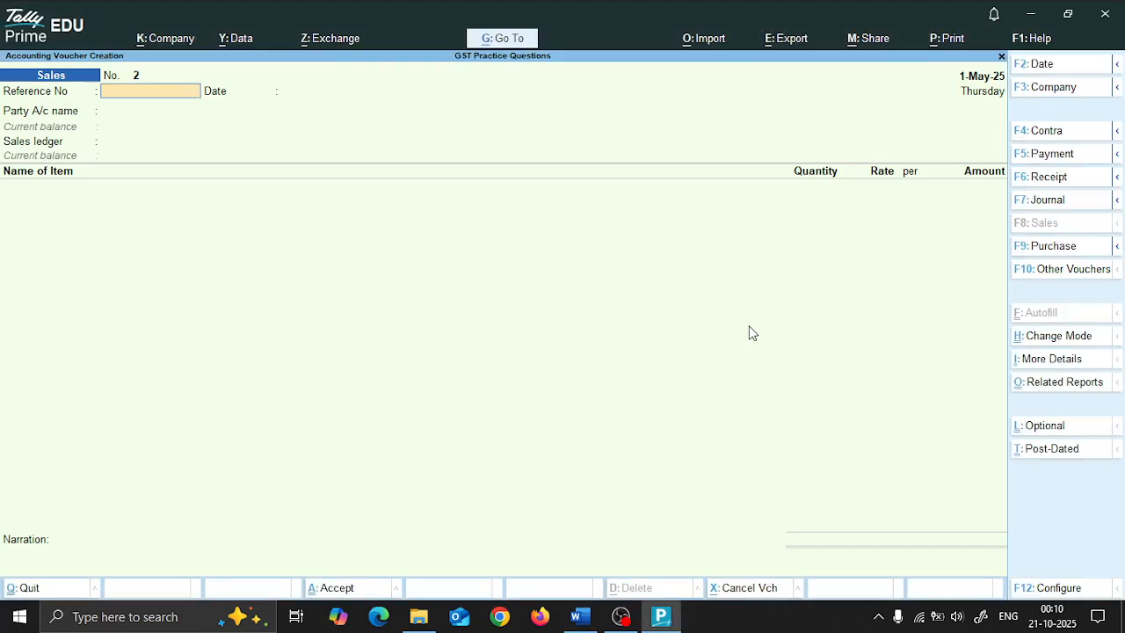
key("Escape")
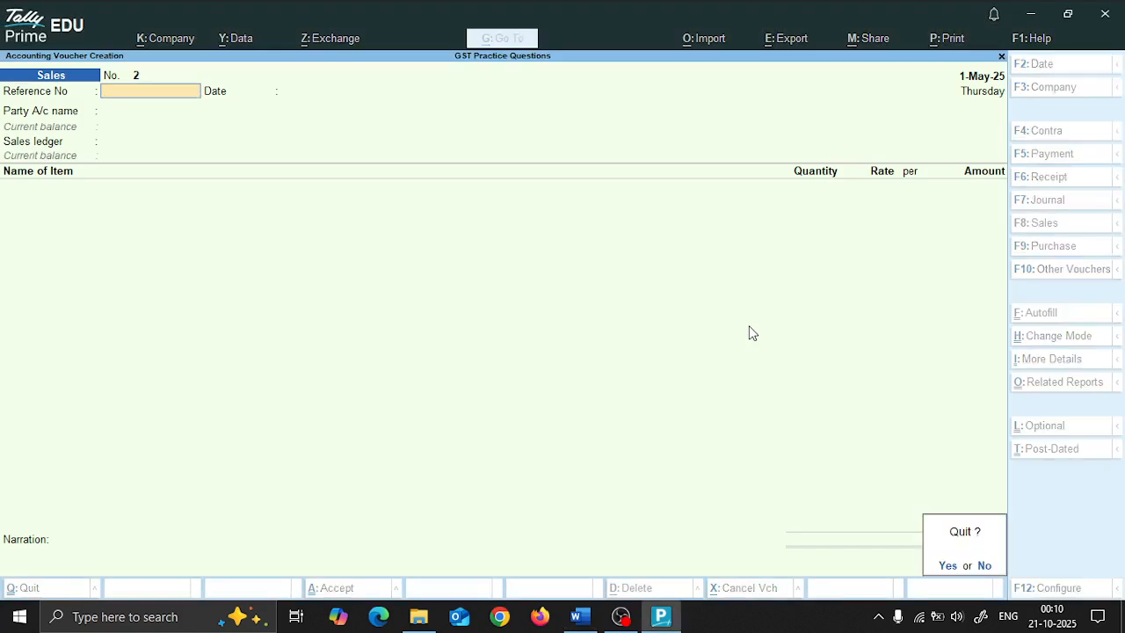
key("n")
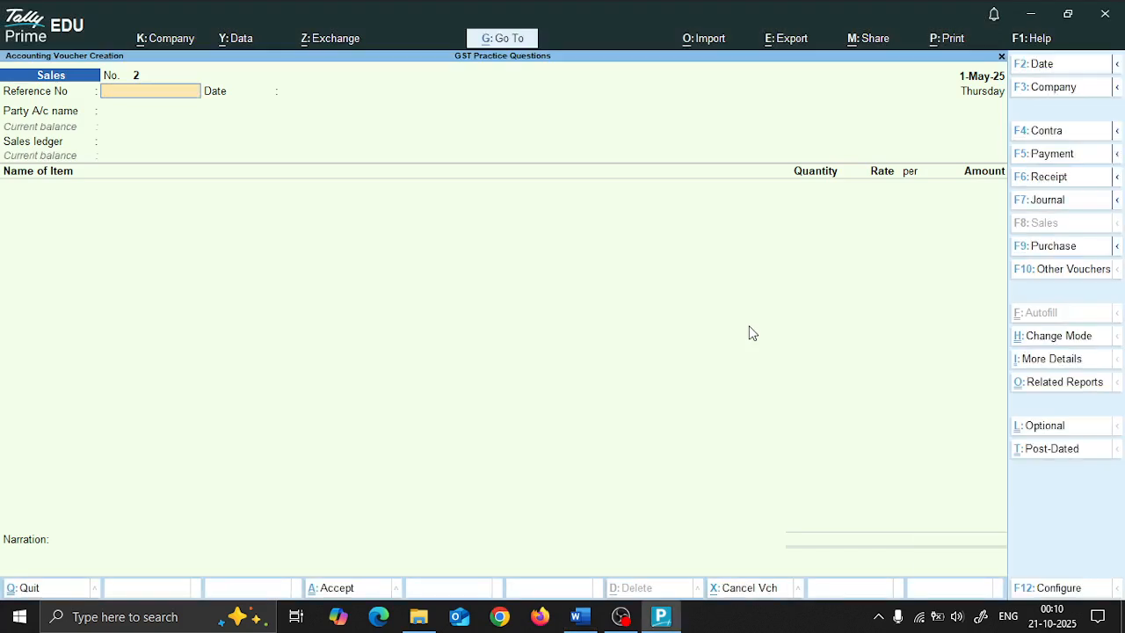
key("F2")
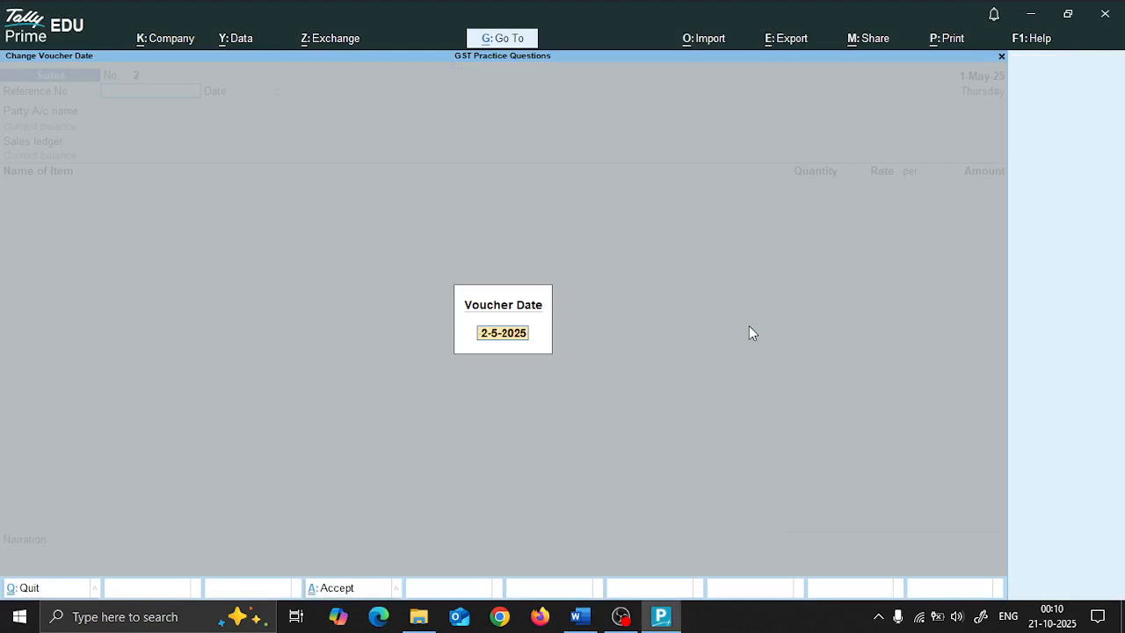
key("Return")
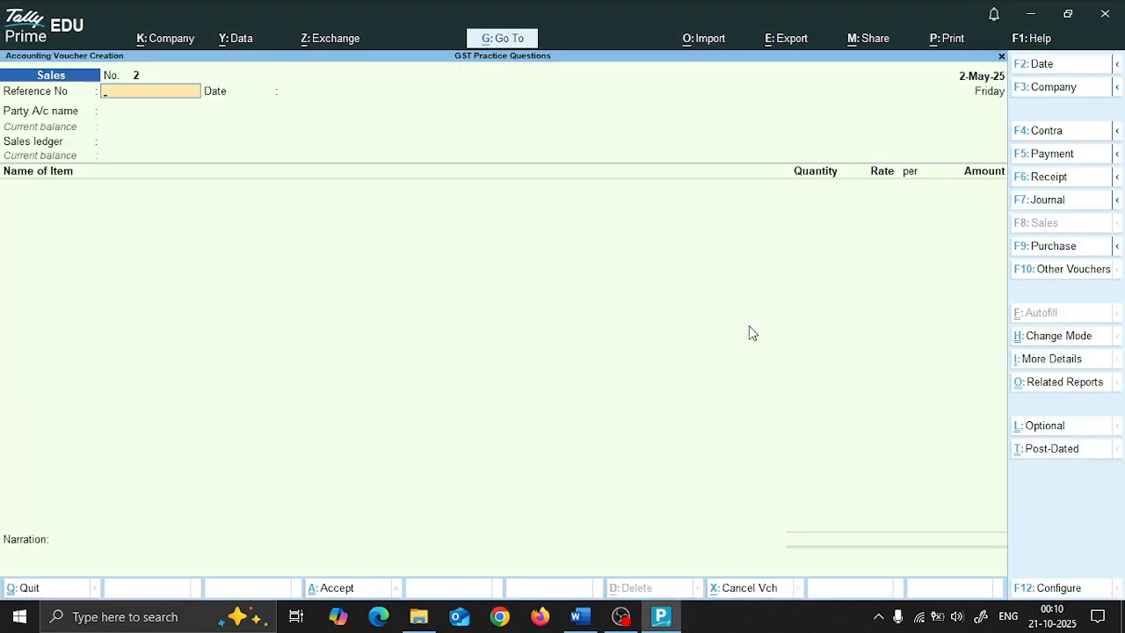
Switch to a Purchase voucher and enter supplier invoice number P/002 with the date 2-May-25
key("F9")
type("P")
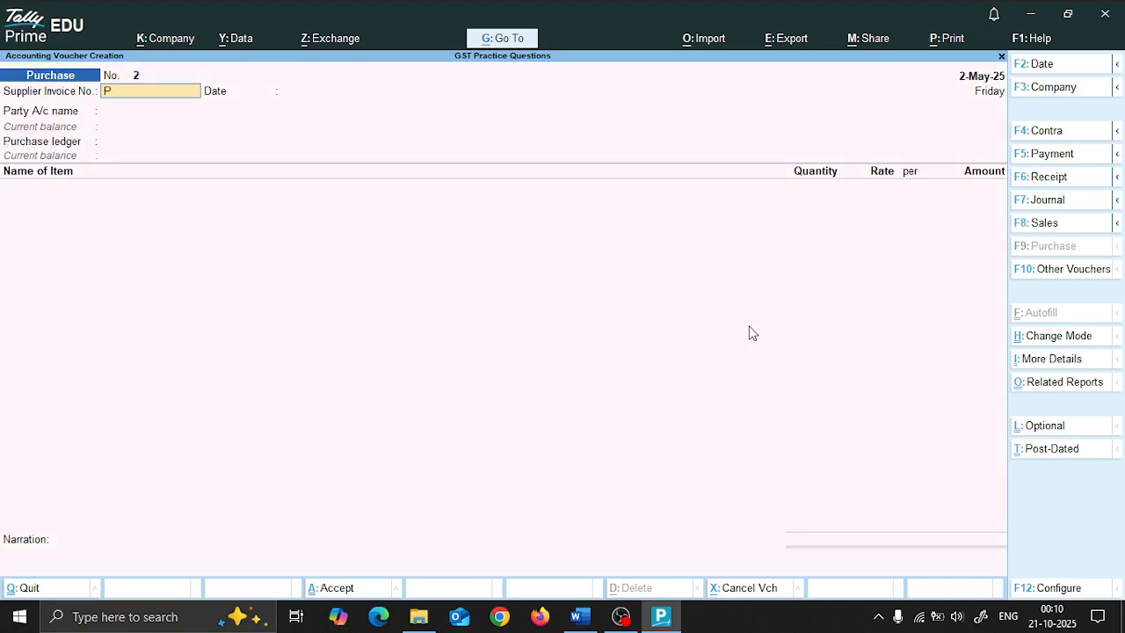
type("/002")
key("Return")
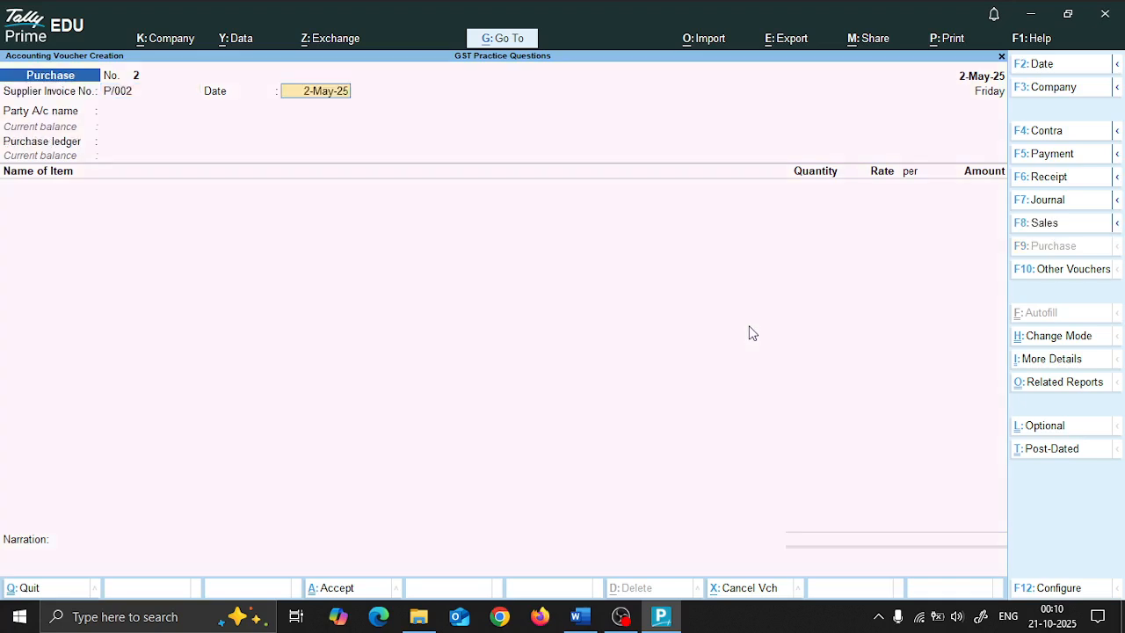
key("Return")
Check the supplier in the Word question and start a new party ledger E & Co under Sundry Creditors with bill-by-bill balances
key("alt+Tab")
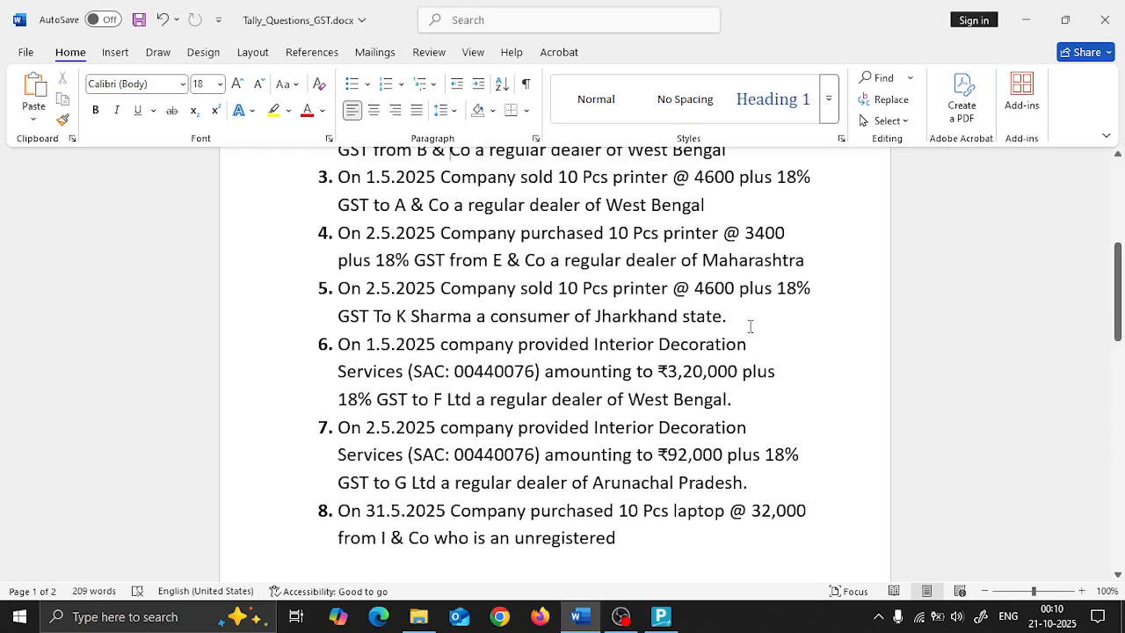
key("alt+Tab")
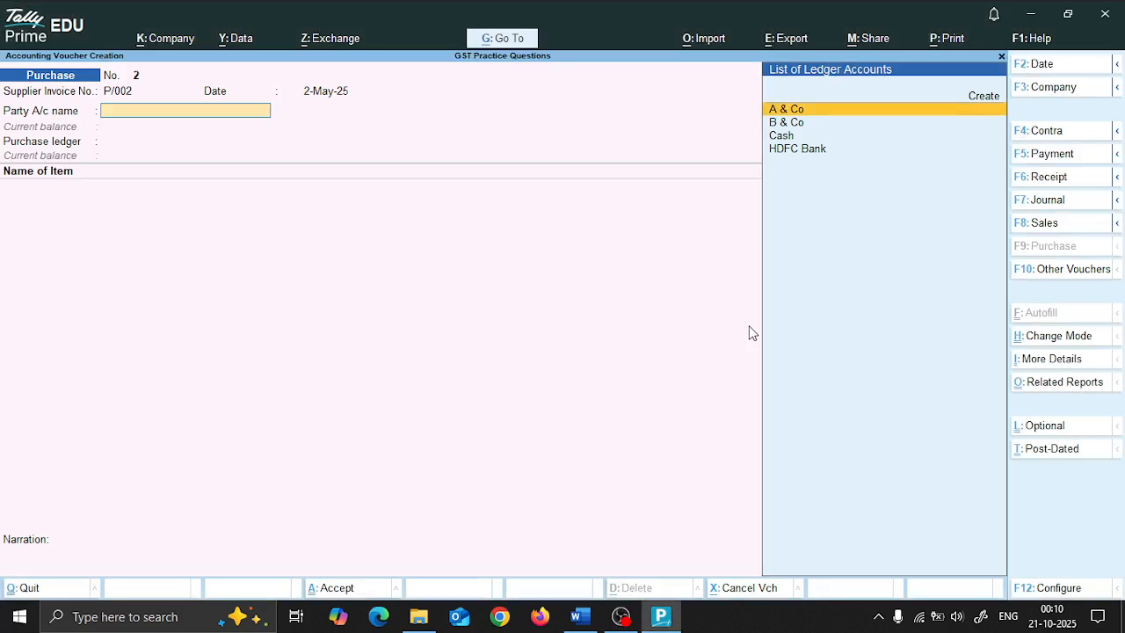
key("alt+c")
type("E")
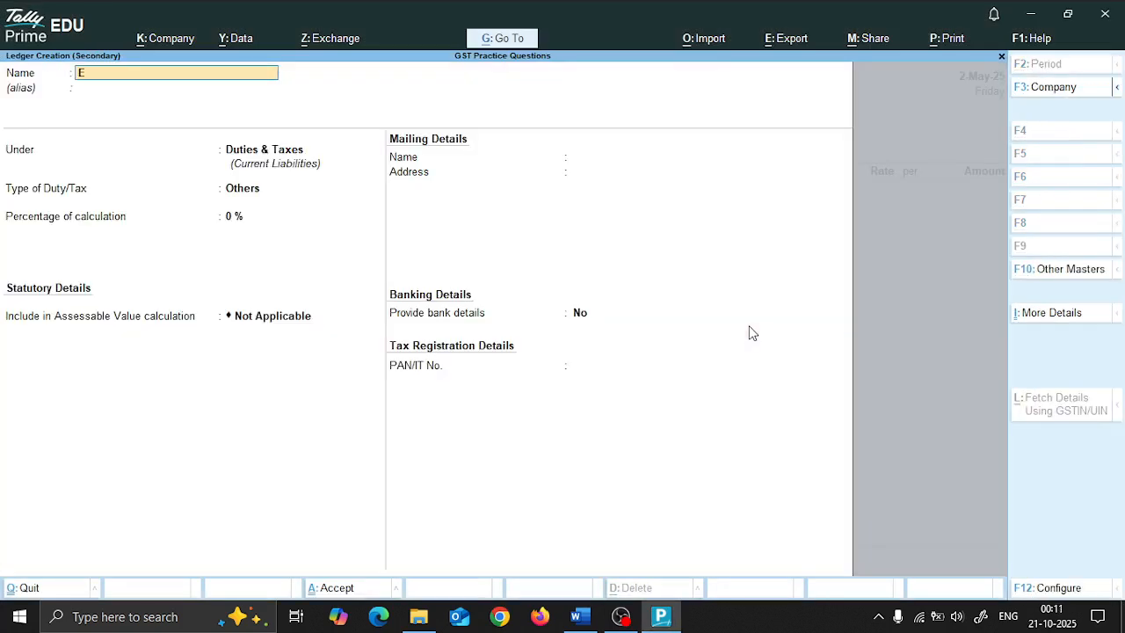
type(" & Co")
key("Return")
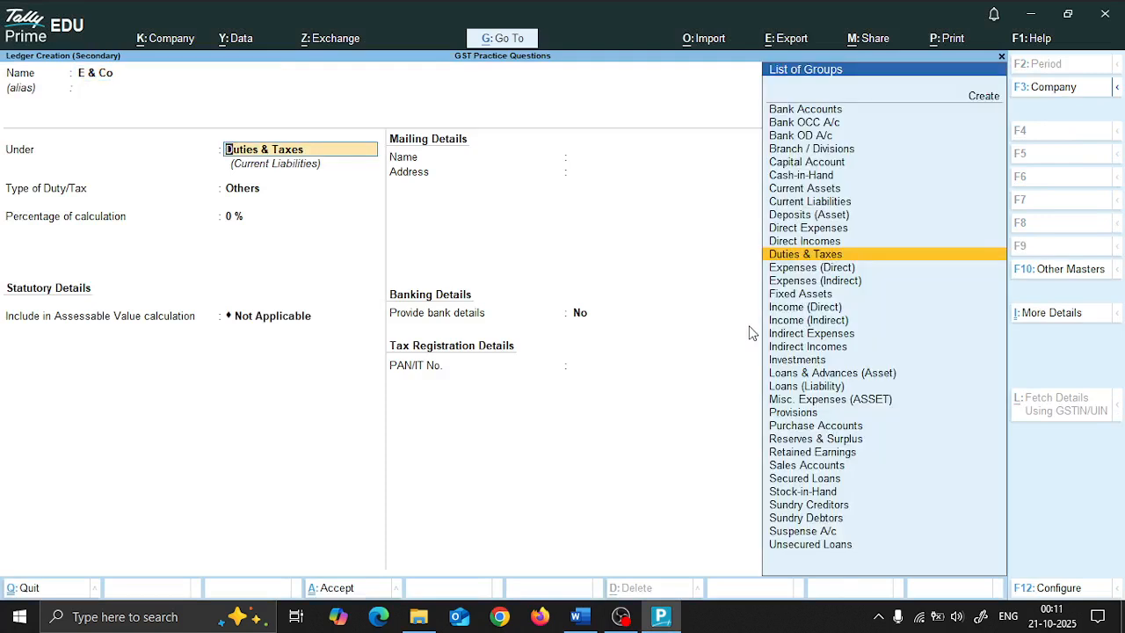
type("Cred")
key("Return")
key("Return")
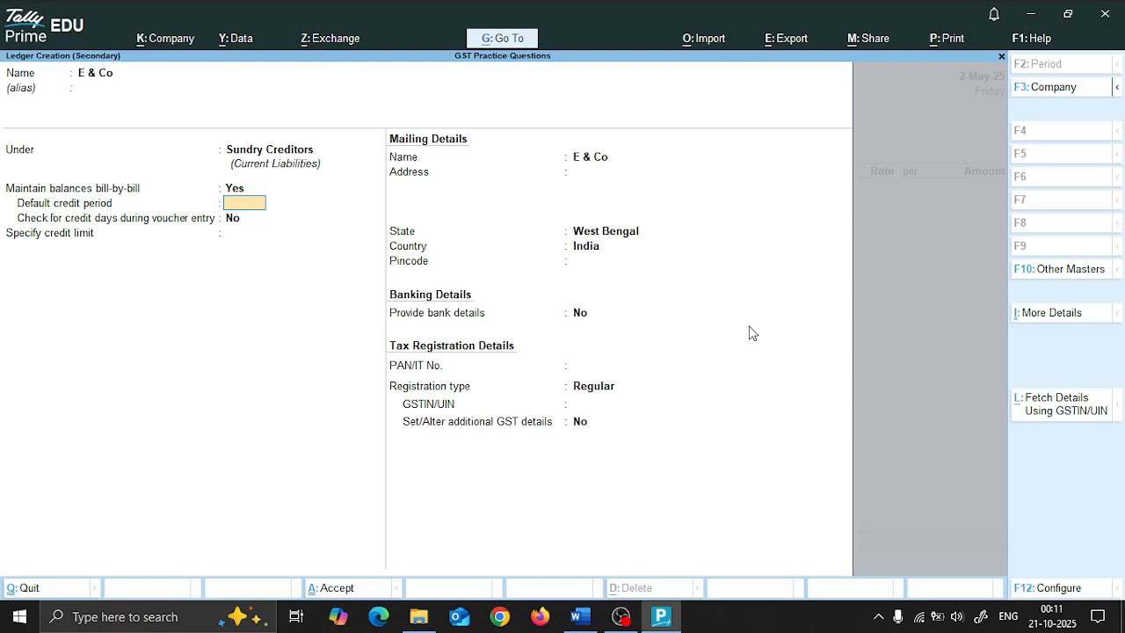
Leave the credit settings and address of E & Co at their defaults and set its state to Maharashtra without bank details
key("Return")
key("Return")
key("Return")
type("Maha")
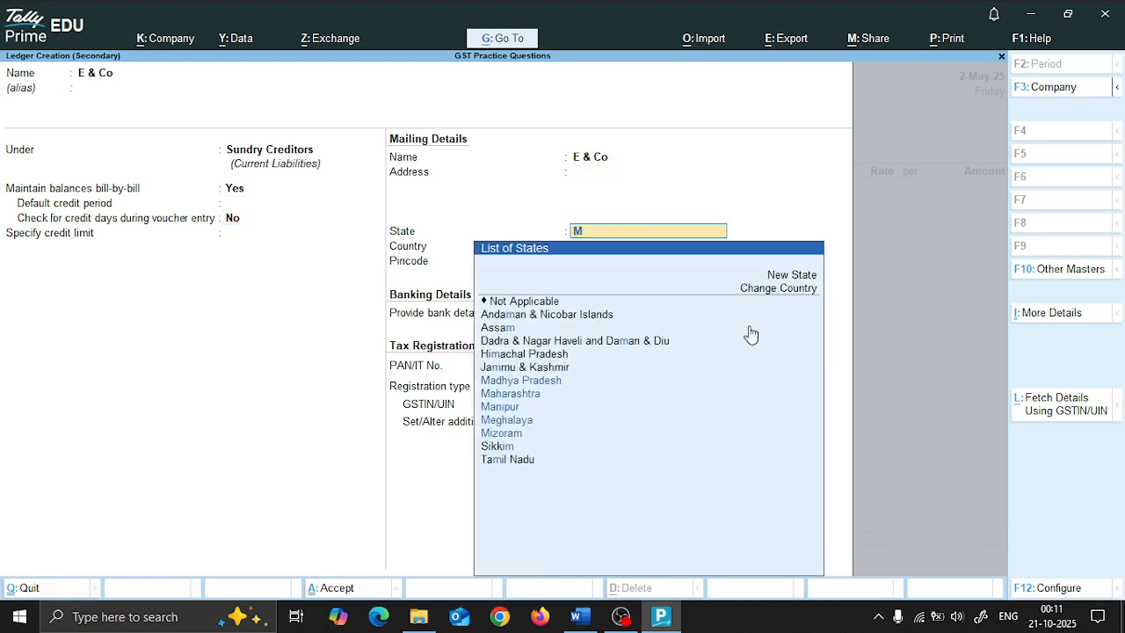
key("Return")
key("Return")
key("Return")
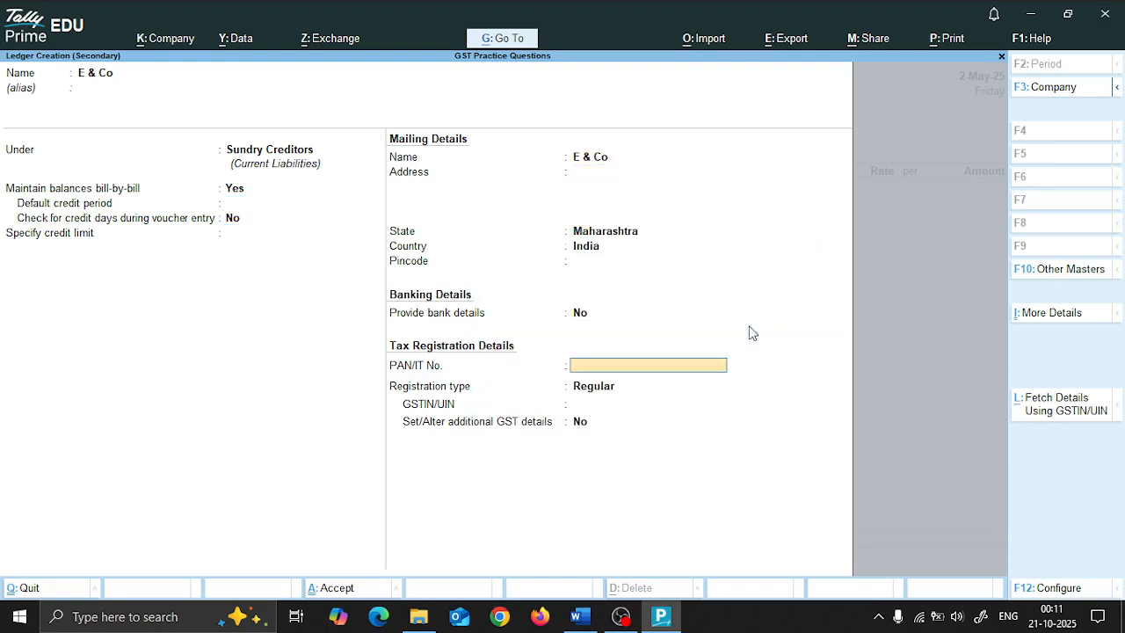
Keep the Regular registration type for E & Co, enter its GSTIN/UIN, and save the ledger without additional GST details
key("Return")
key("Return")
type("2")
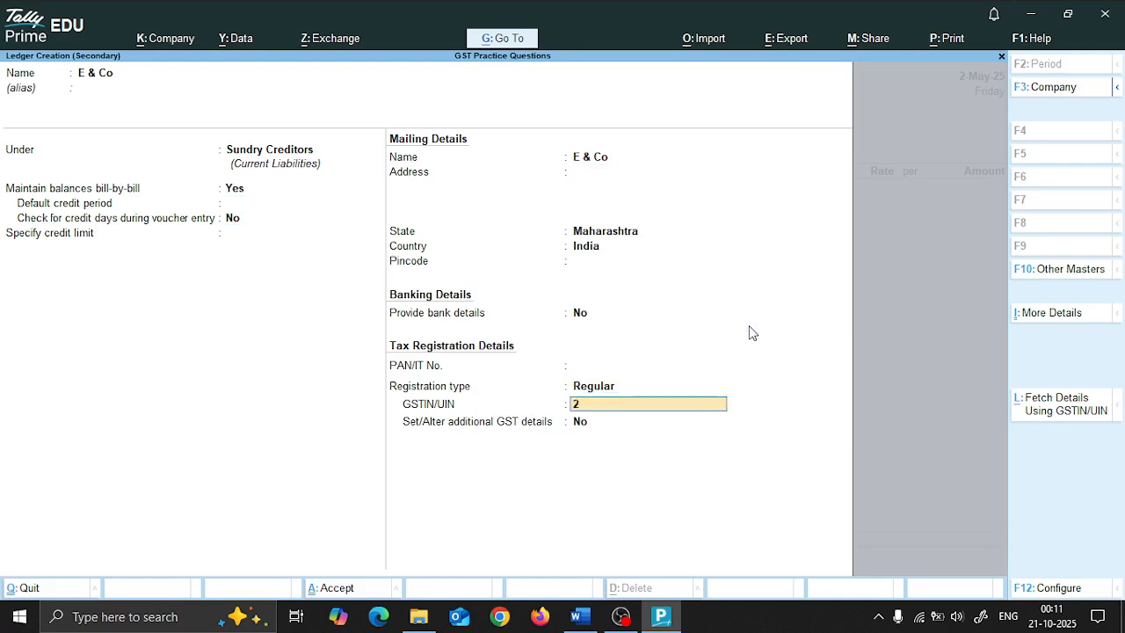
type("7ABCDE1234L1ZE")
key("Return")
key("Return")
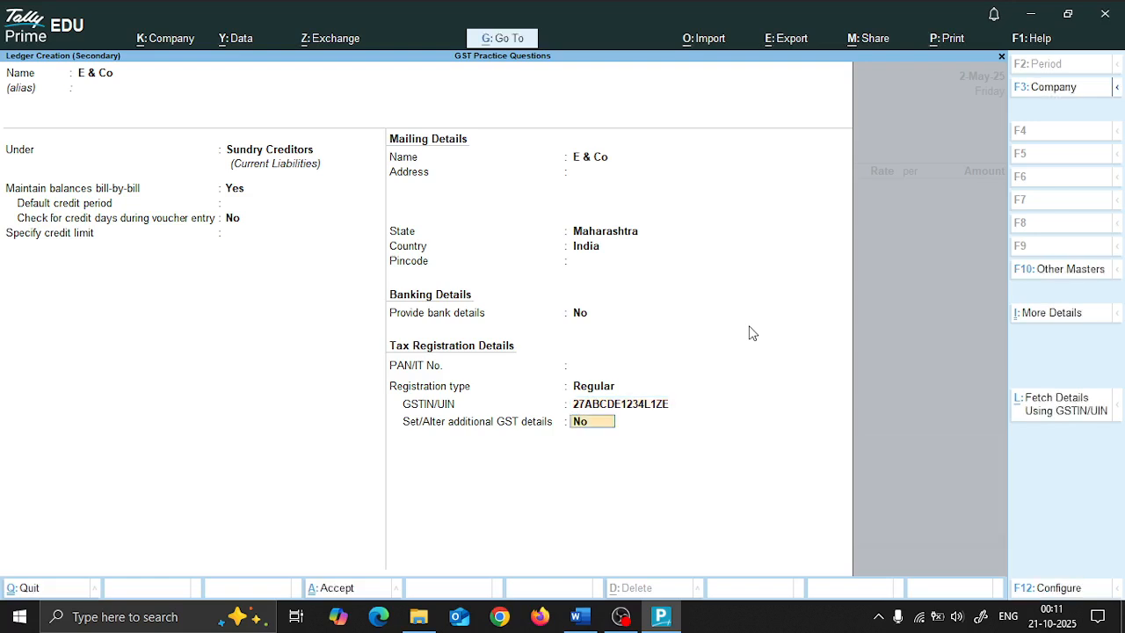
key("Return")
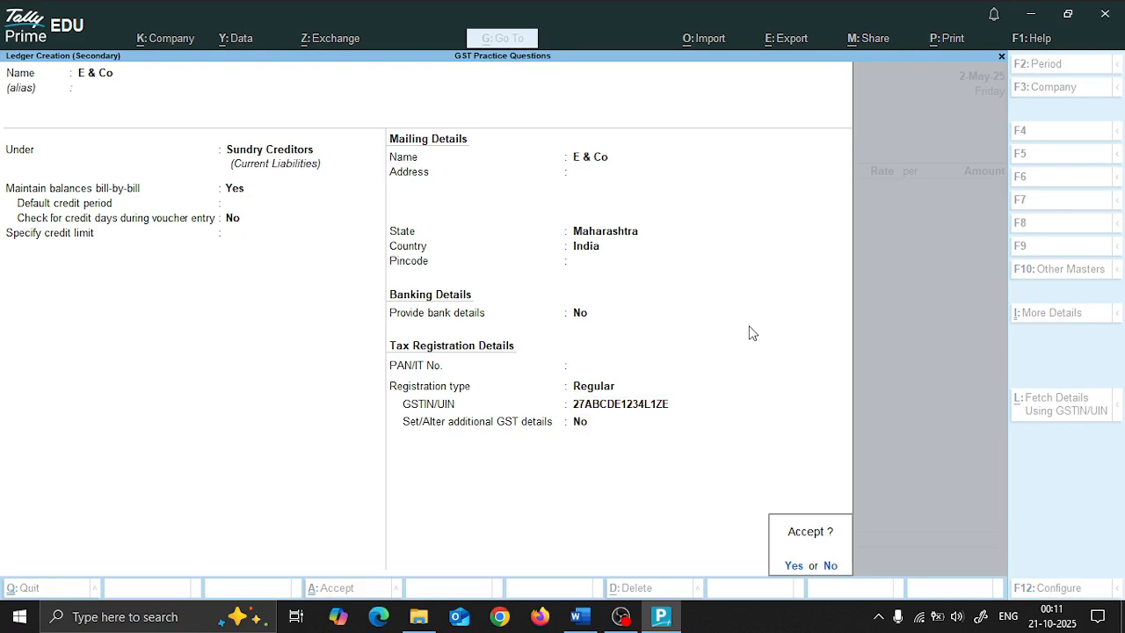
key("Return")
Leave the receipt and order details blank and accept E & Co's party details with West Bengal as place of supply
key("Return")
key("Return")
key("Return")
key("Return")
key("Return")
key("Return")
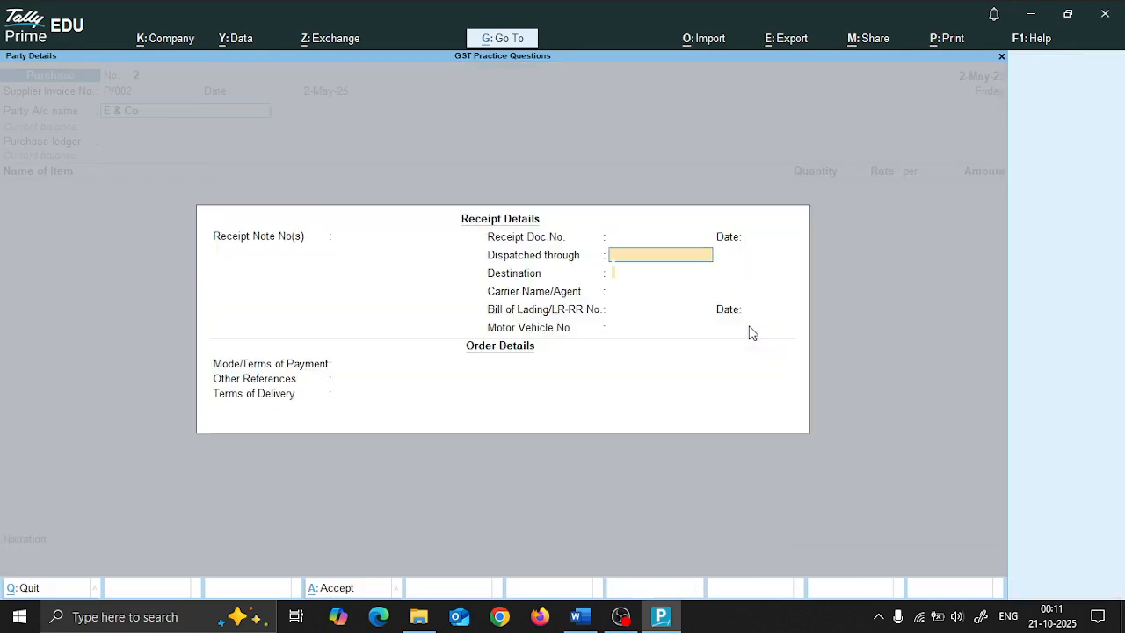
key("Return")
key("Return")
key("Return")
key("Return")
key("Return")
key("Return")
key("Return")
key("Return")
key("Return")
key("Return")
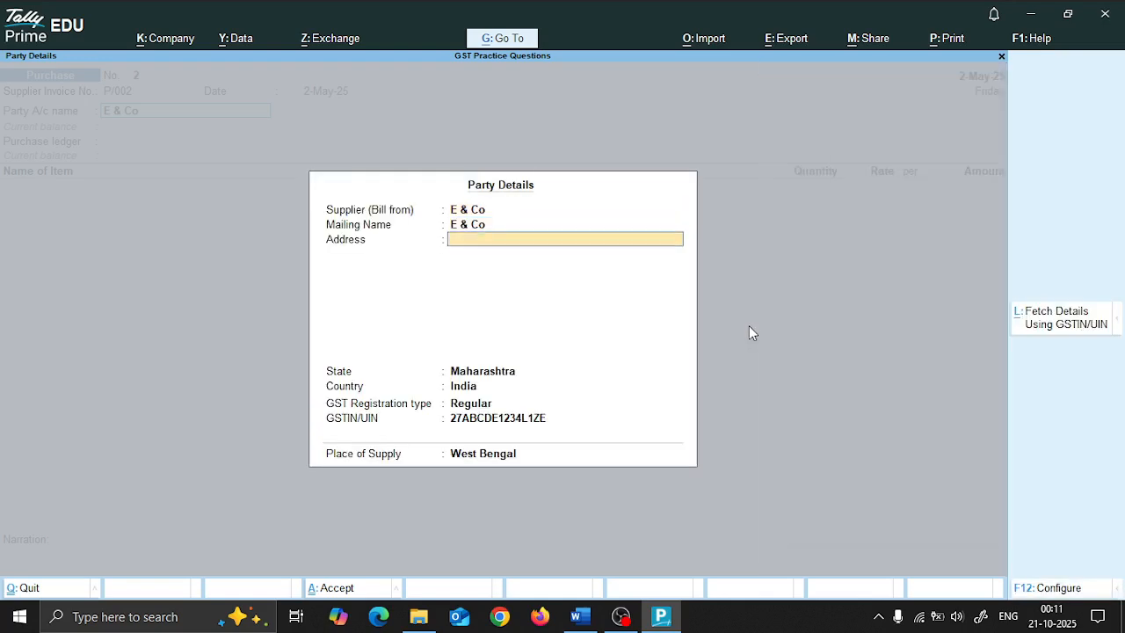
key("Return")
key("Return")
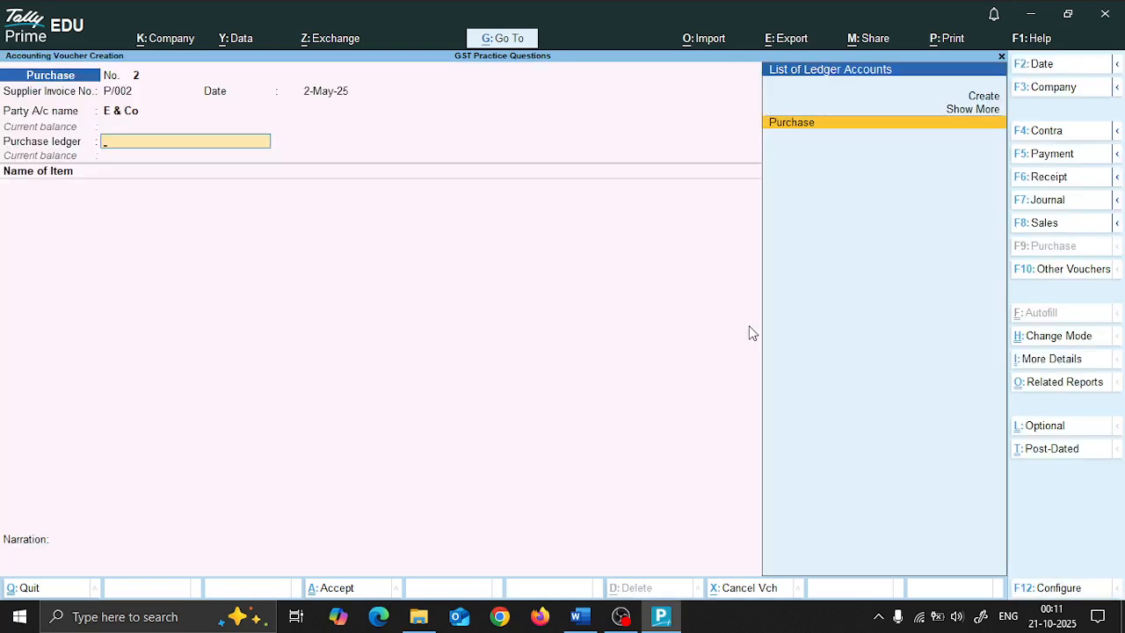
Select the Purchase ledger and add 10 PCS of Printer at a rate of 4,600, consulting the Word question for the rate
key("Return")
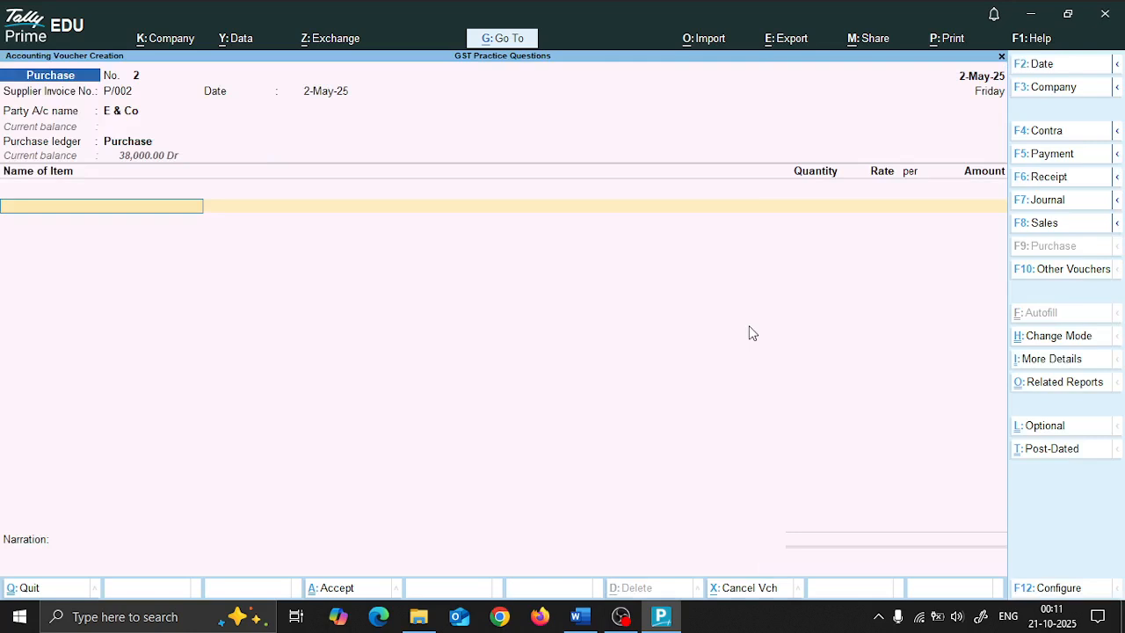
key("Down")
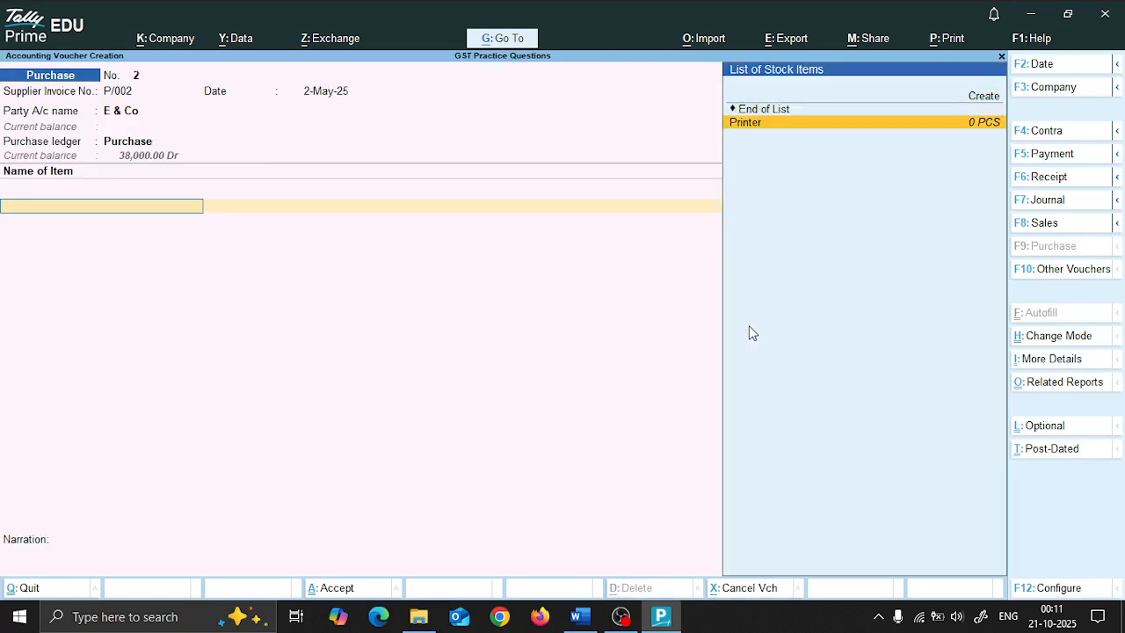
key("Return")
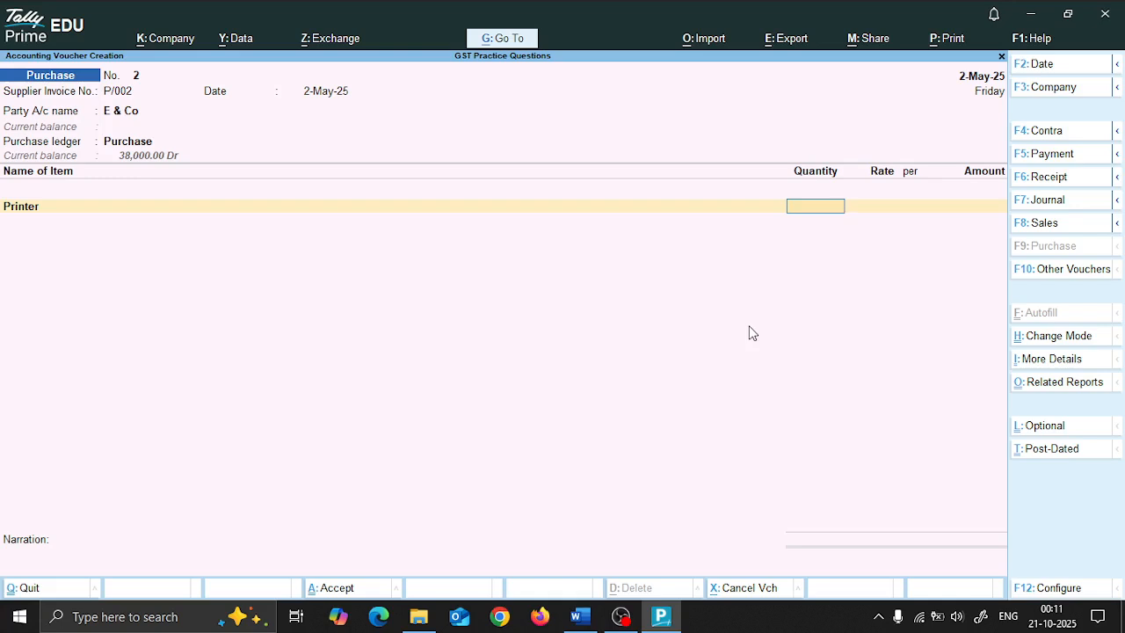
type("10")
key("Return")
key("alt+Tab")
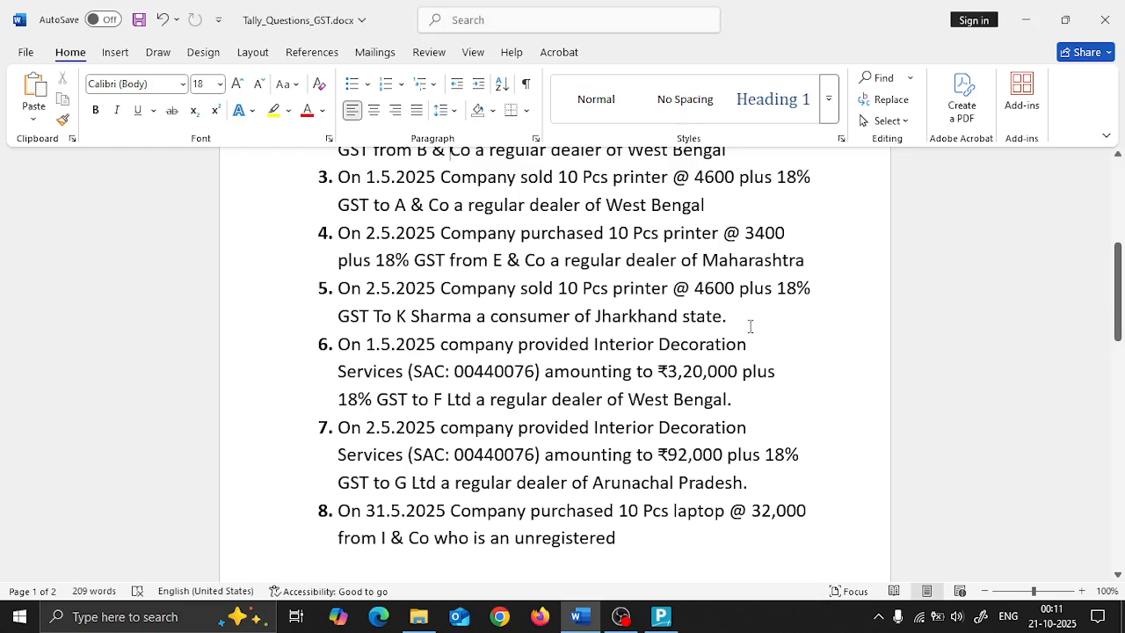
key("alt+Tab")
type("4,60")
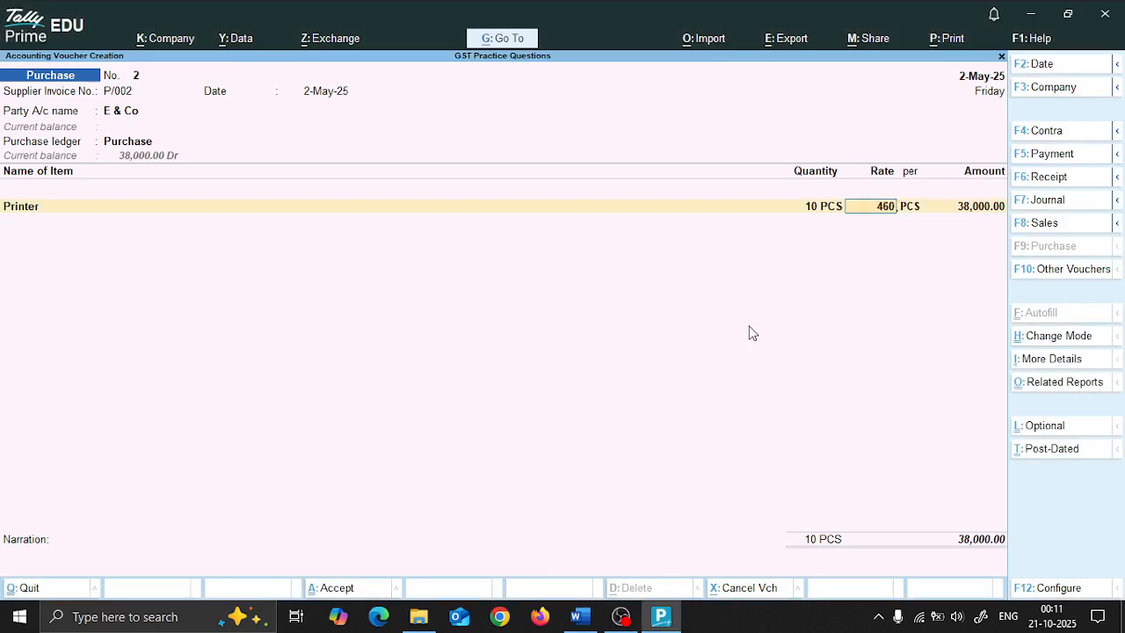
type("0")
key("Return")
key("Return")
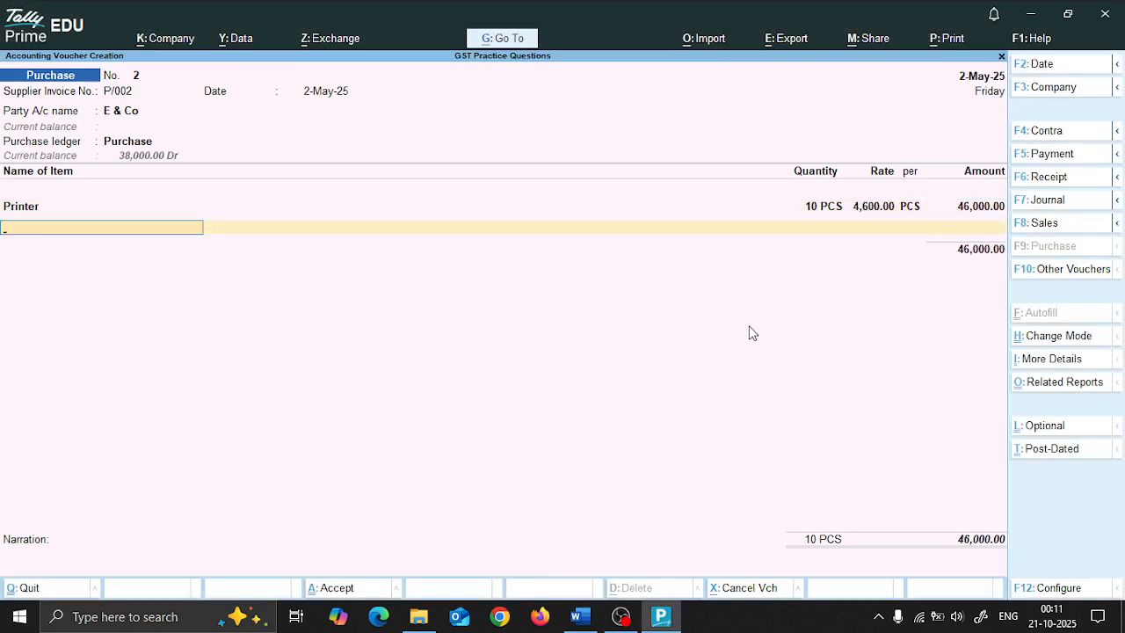
Check the purchase question in Word, set the Printer rate to 3,400 in the voucher, and end the item list
key("Return")
key("alt+Tab")
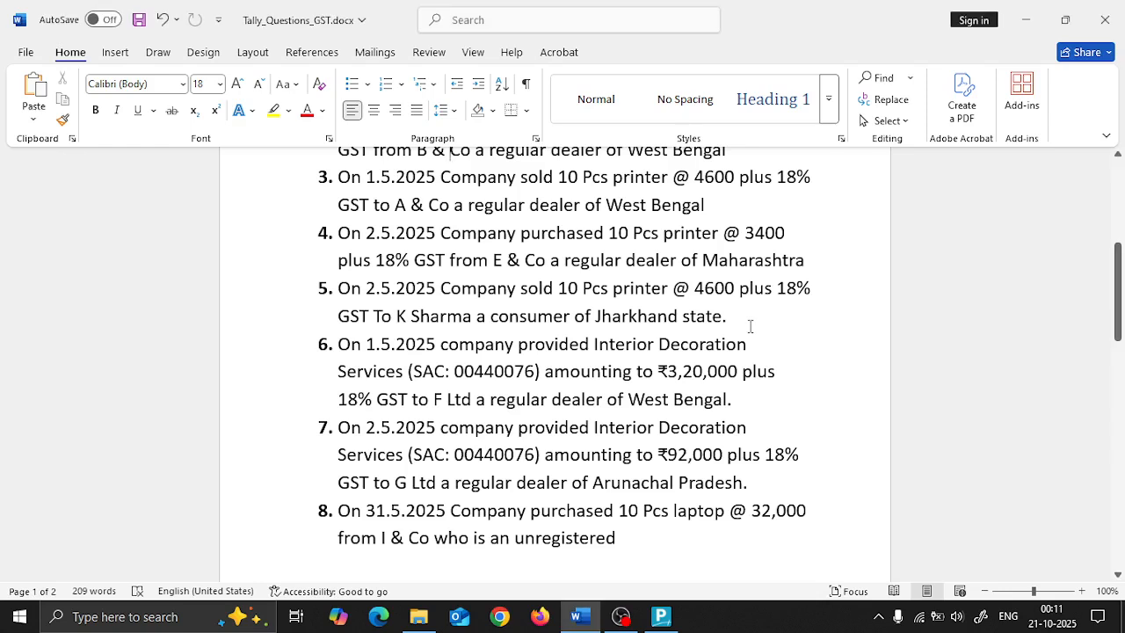
key("alt+Tab")
key("BackSpace")
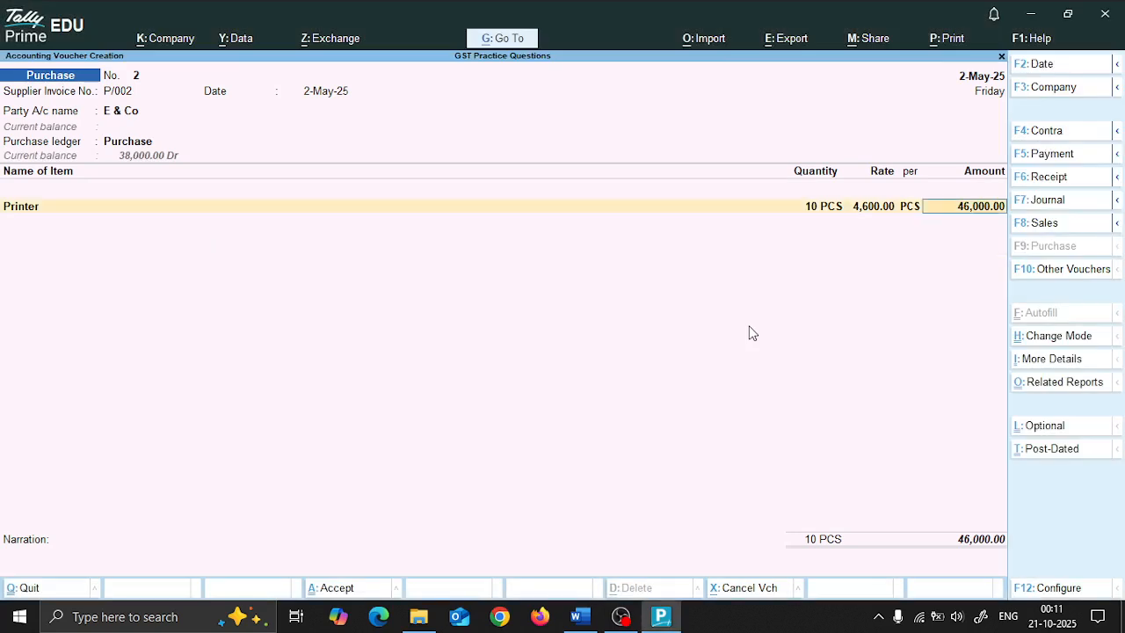
key("BackSpace")
key("BackSpace")
type("3400")
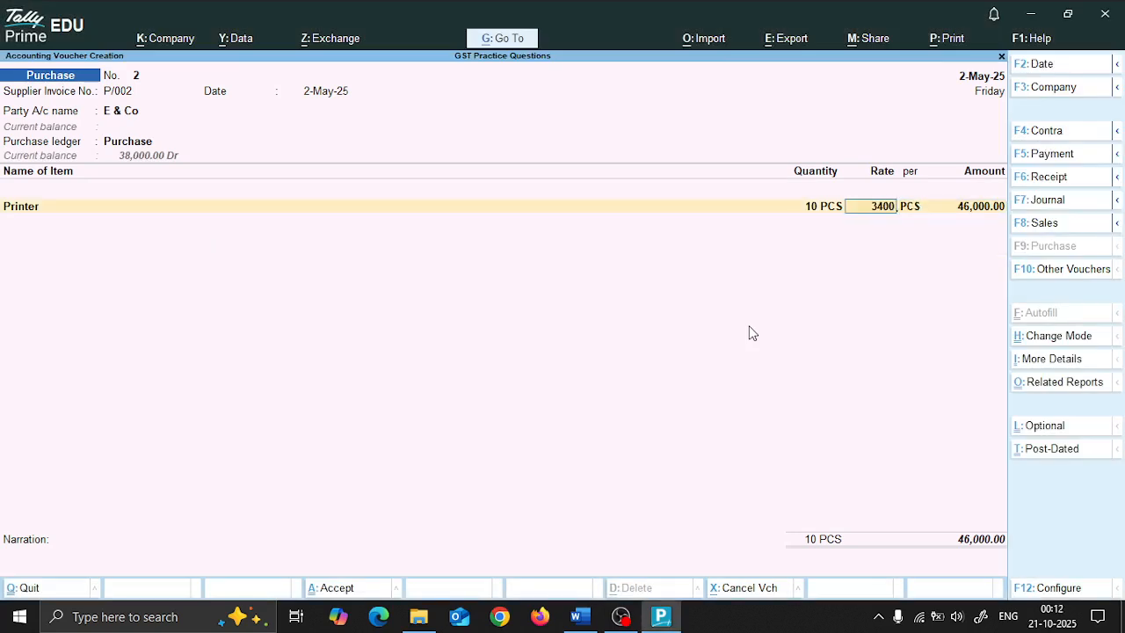
key("Return")
key("Return")
key("Return")
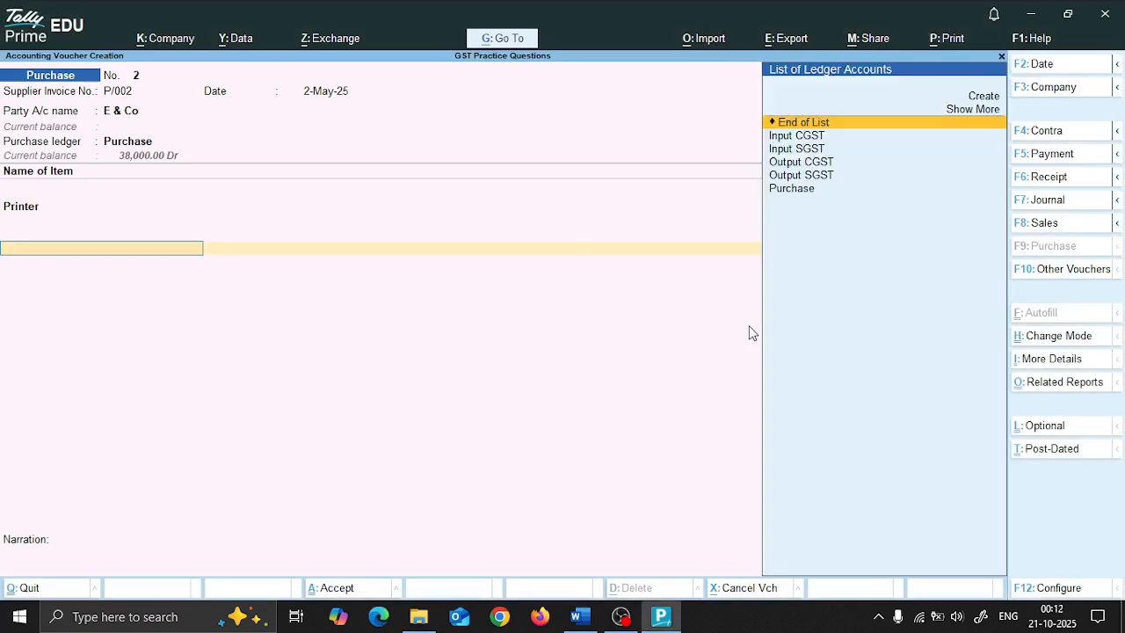
Create a tax ledger named Input IGST under the Duties & Taxes group from the purchase voucher
key("alt+Tab")
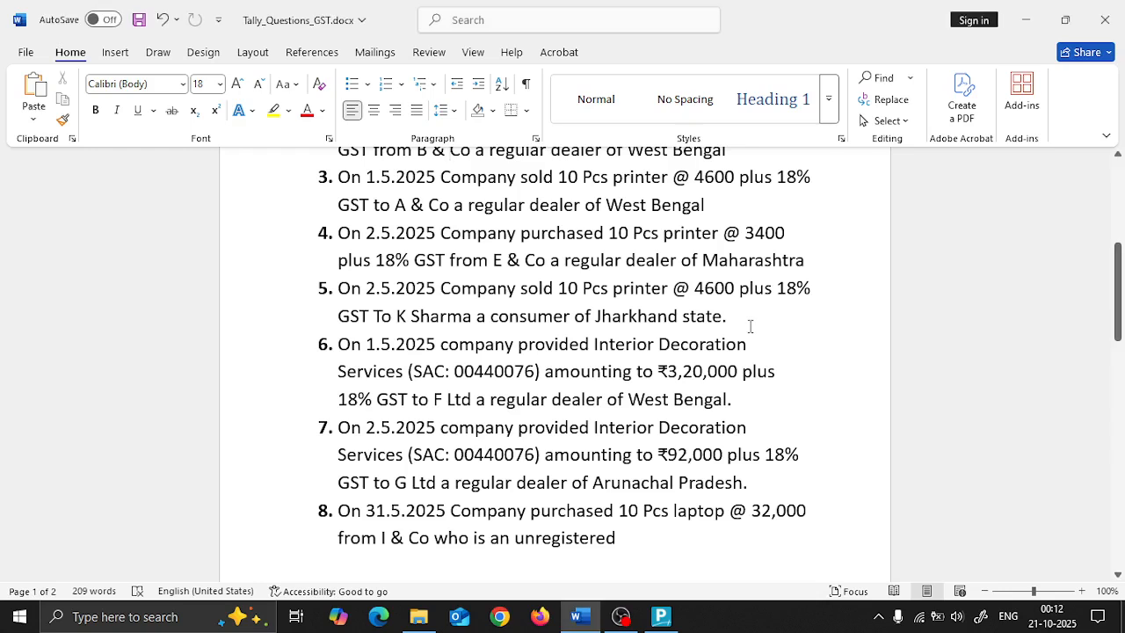
key("alt+Tab")
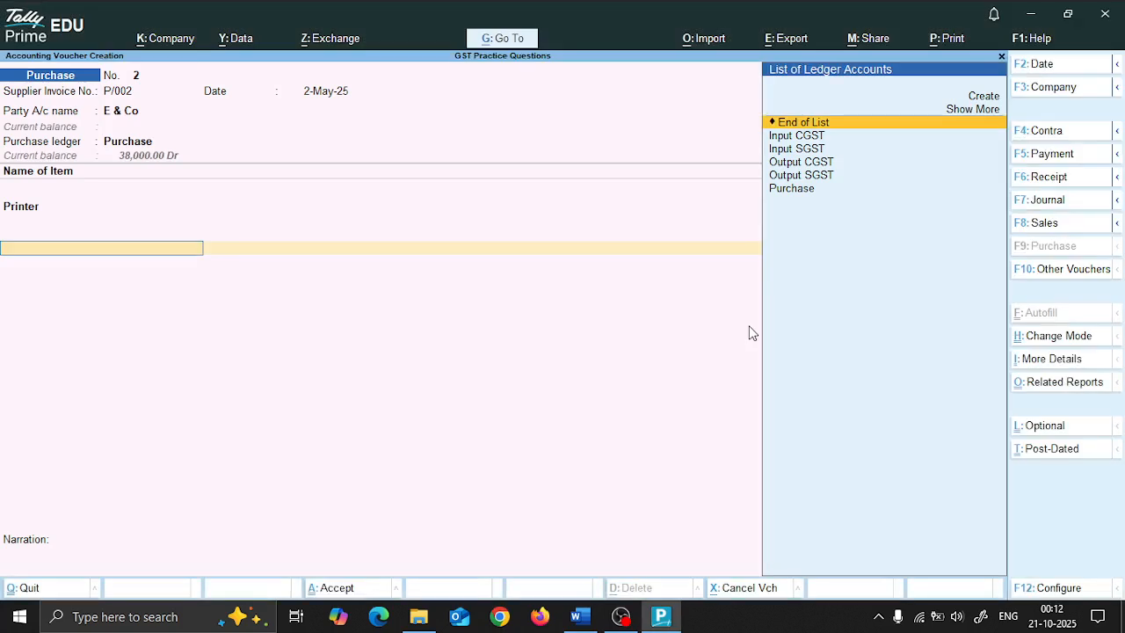
key("alt+c")
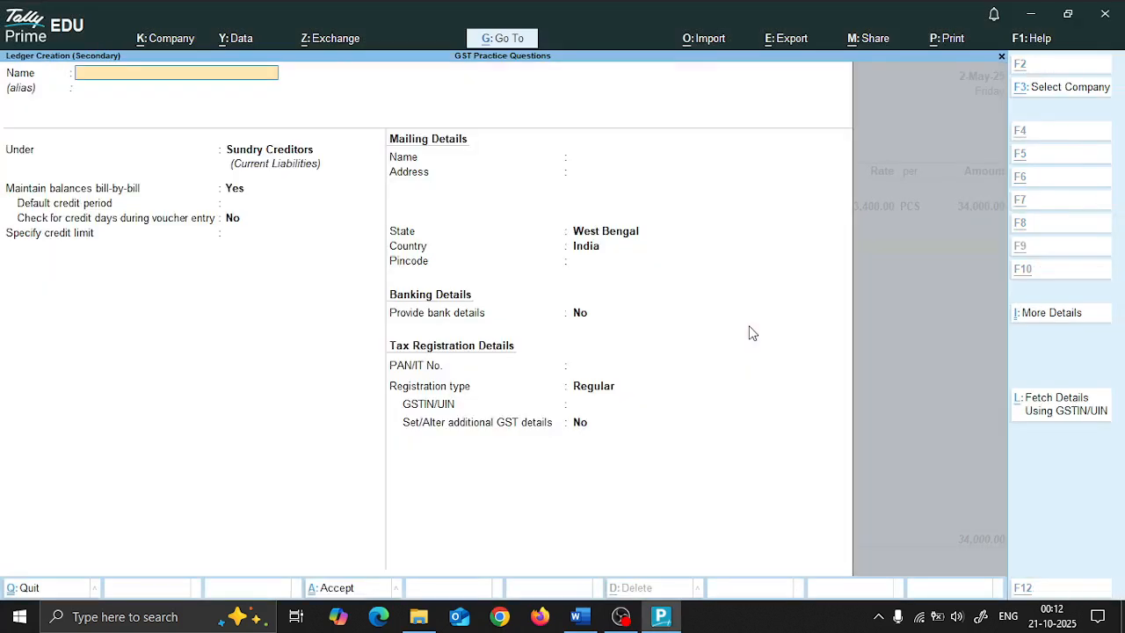
type("Input I")
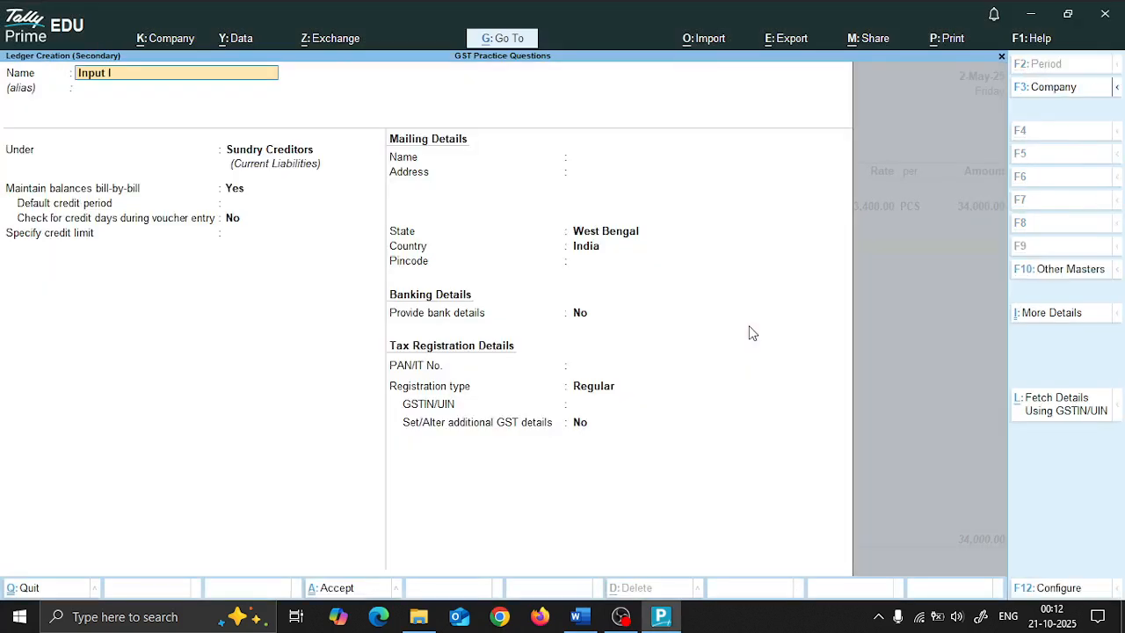
type("GST")
key("Return")
type("Duti")
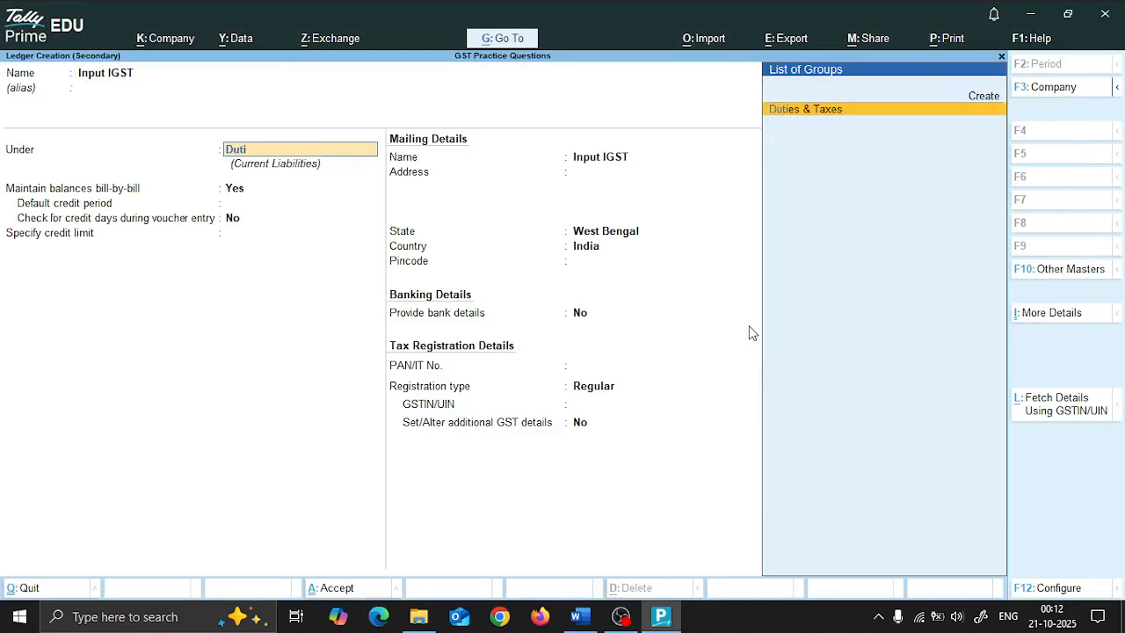
key("Return")
Set the Input IGST ledger's duty type to GST and tax type to IGST, and save it without rounding or bank details
key("Up")
key("Return")
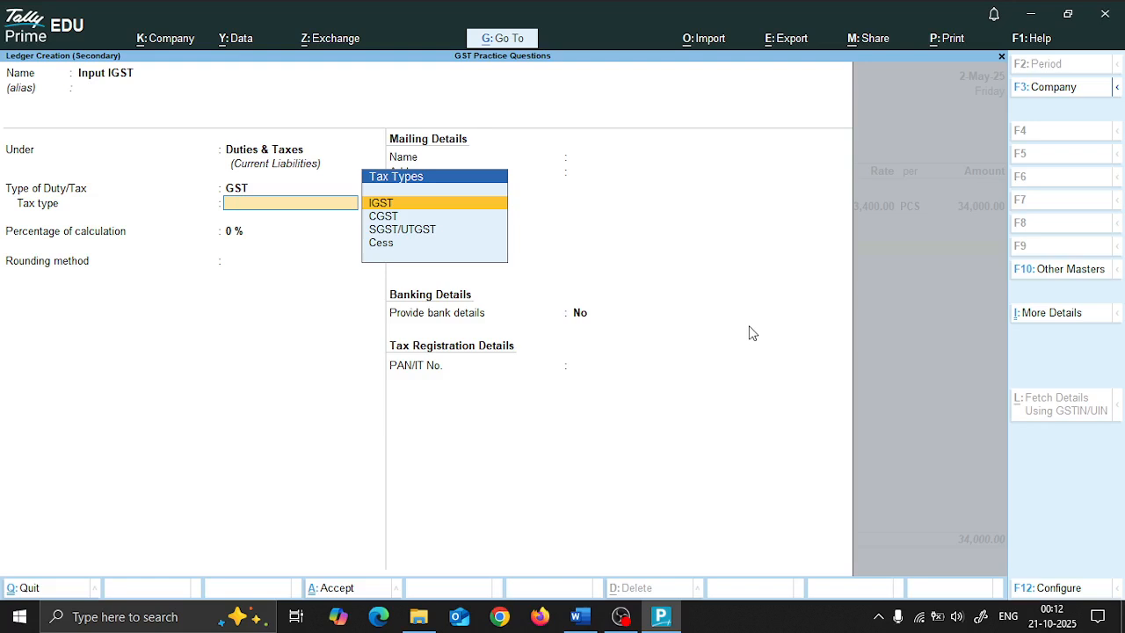
key("Return")
key("Return")
key("Return")
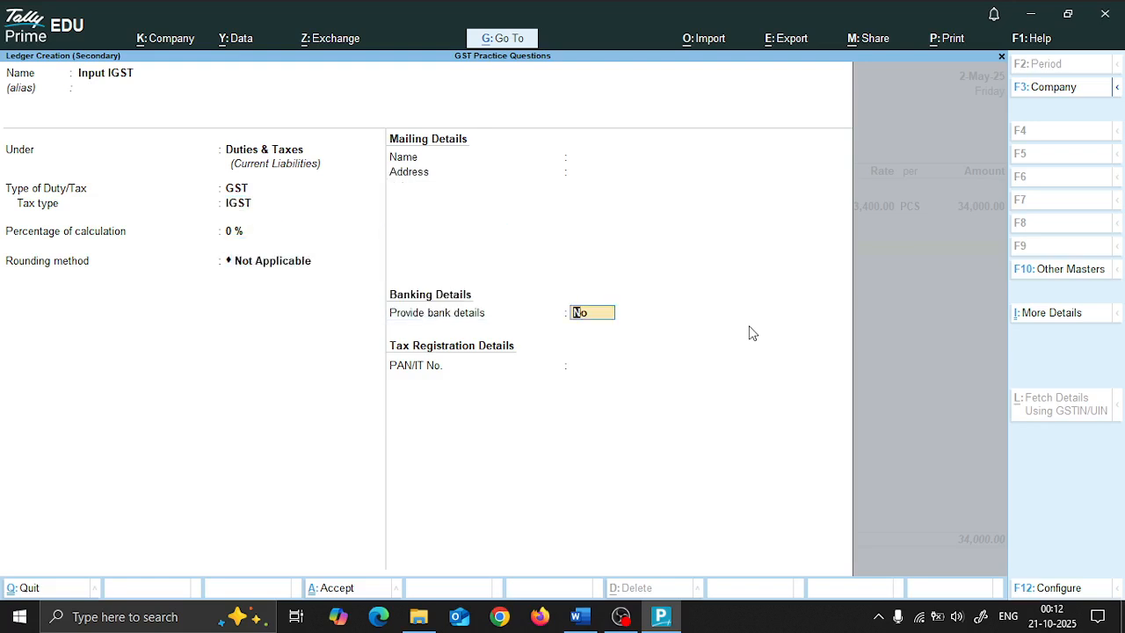
key("Return")
key("Return")
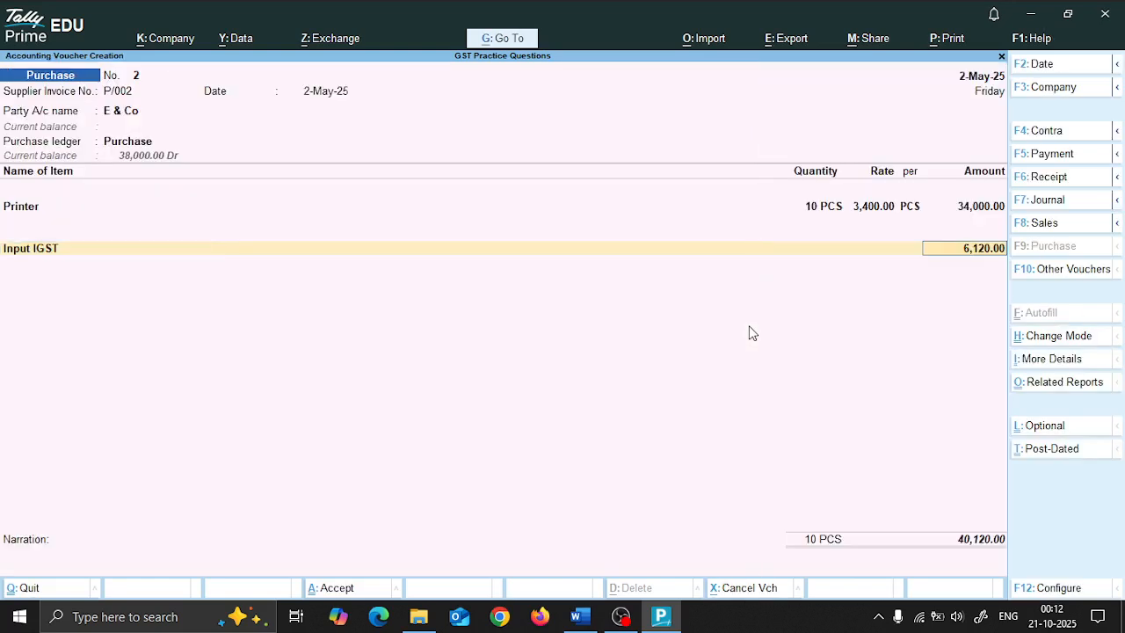
Accept the Input IGST amount and the new bill reference P/002 for E & Co, and save the purchase voucher
key("Return")
key("Return")
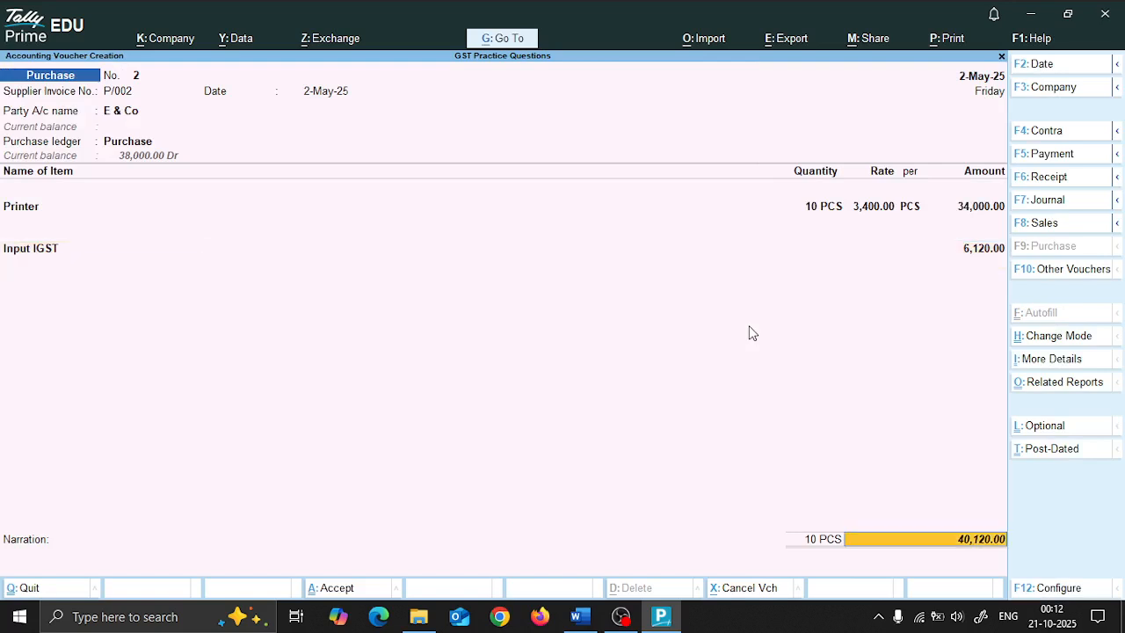
key("Return")
key("Return")
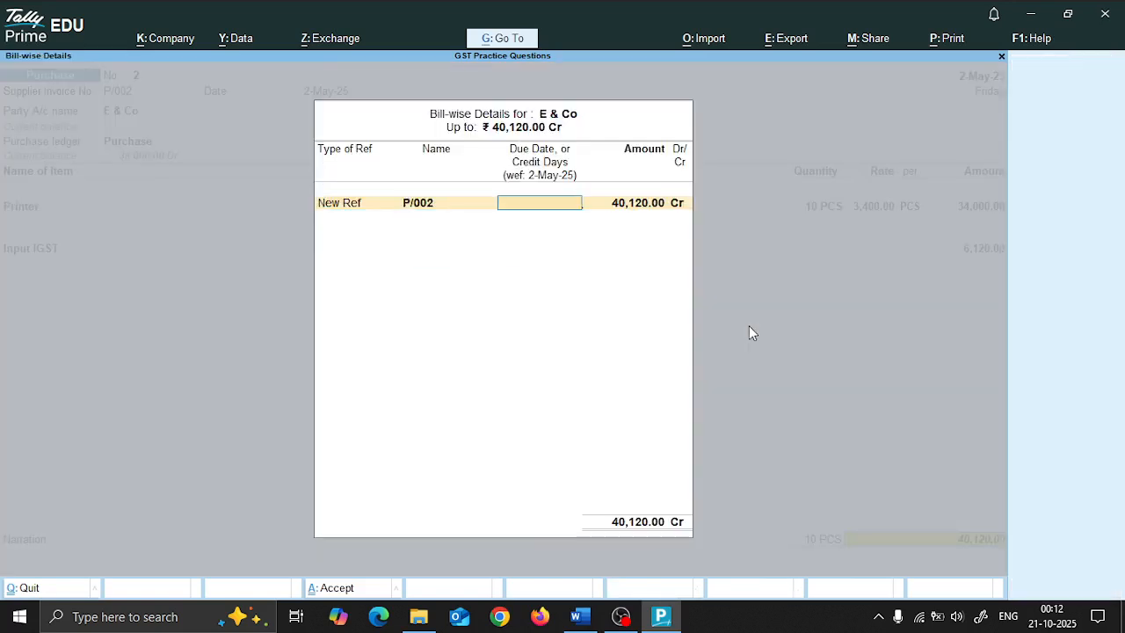
key("Return")
key("Return")
key("Return")
key("Return")
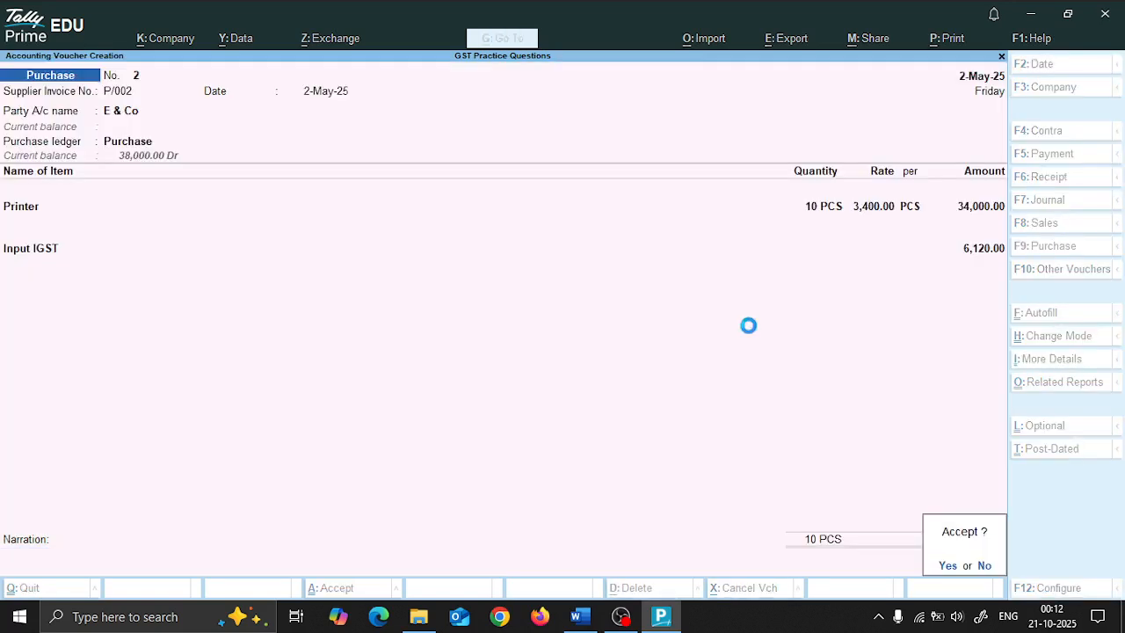
Read question 5 in Word and start a sales voucher in TallyPrime with reference number S/002 dated 2-May-25
key("alt+Tab")
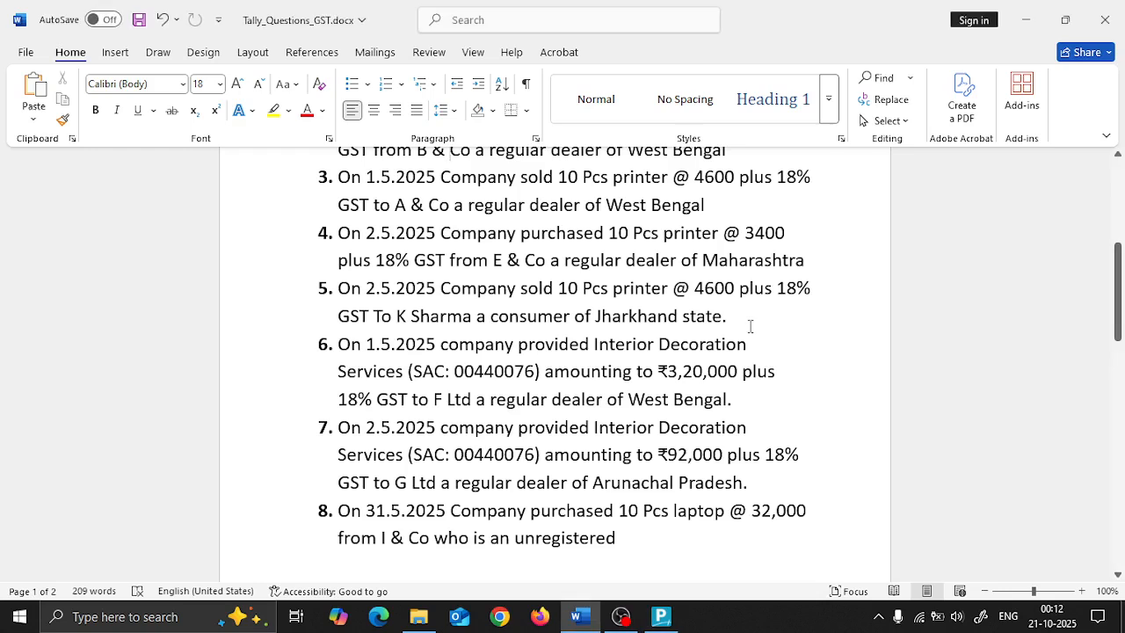
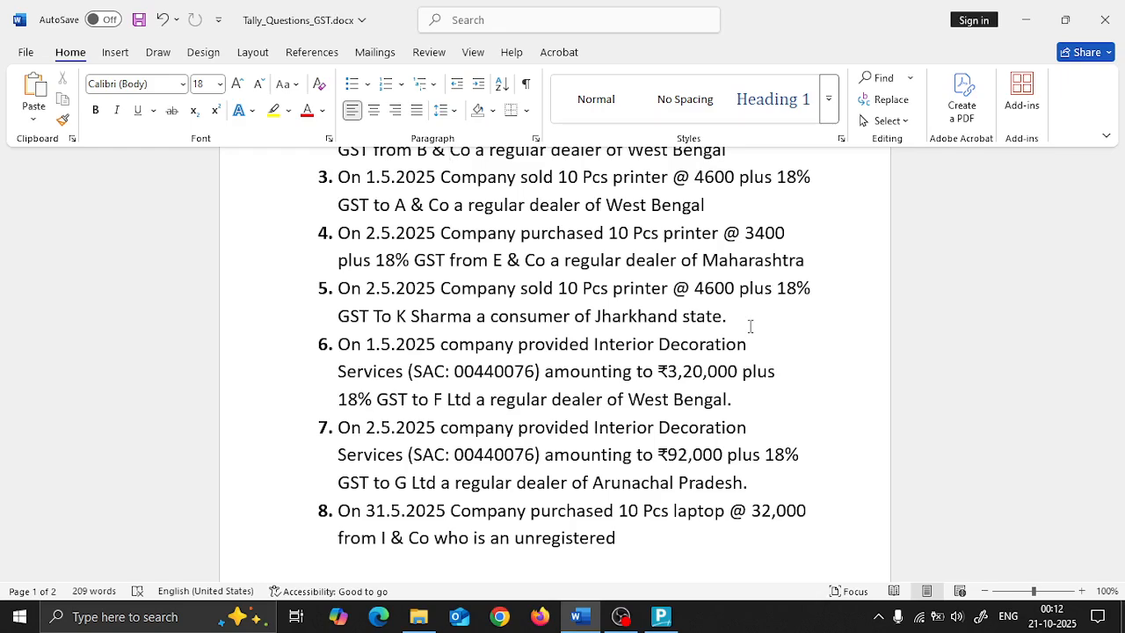
key("alt+Tab")
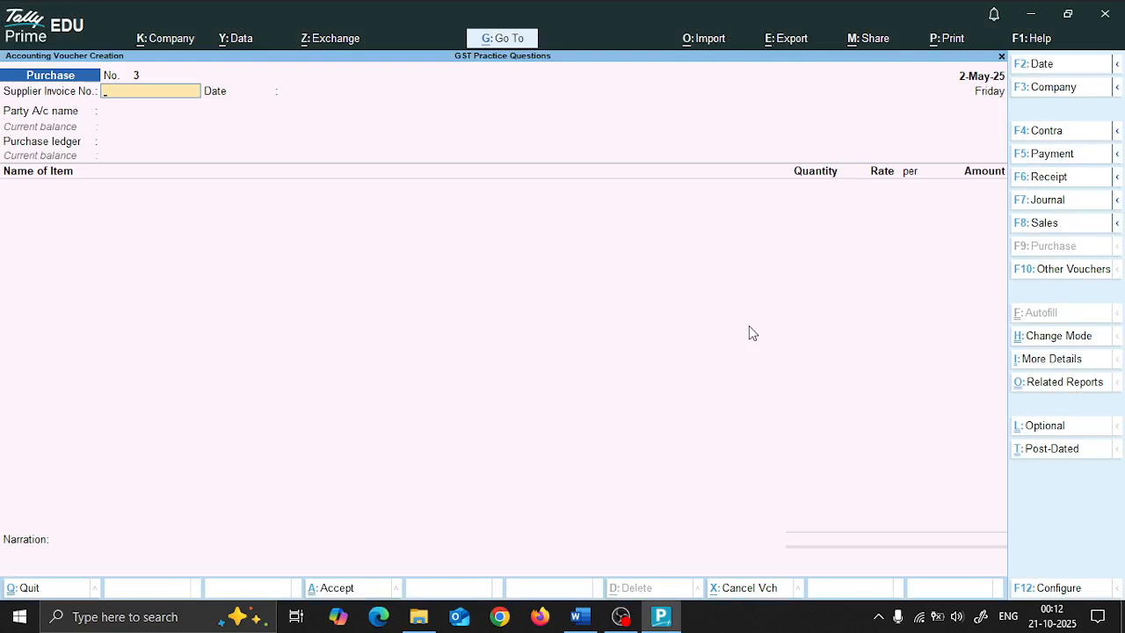
key("F8")
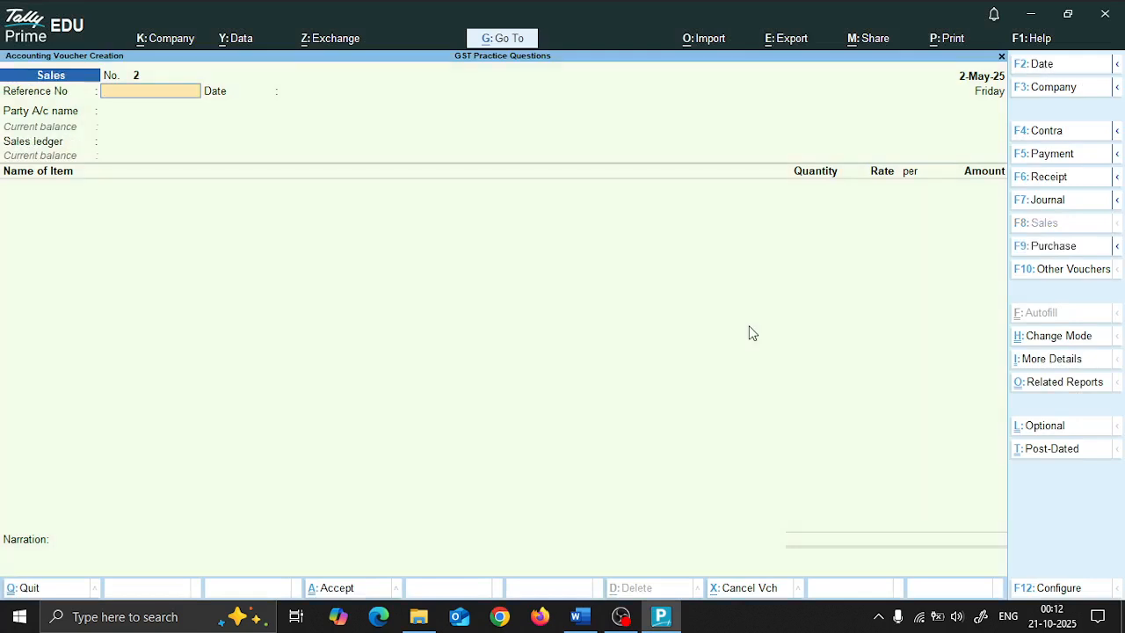
type("S/002")
key("Return")
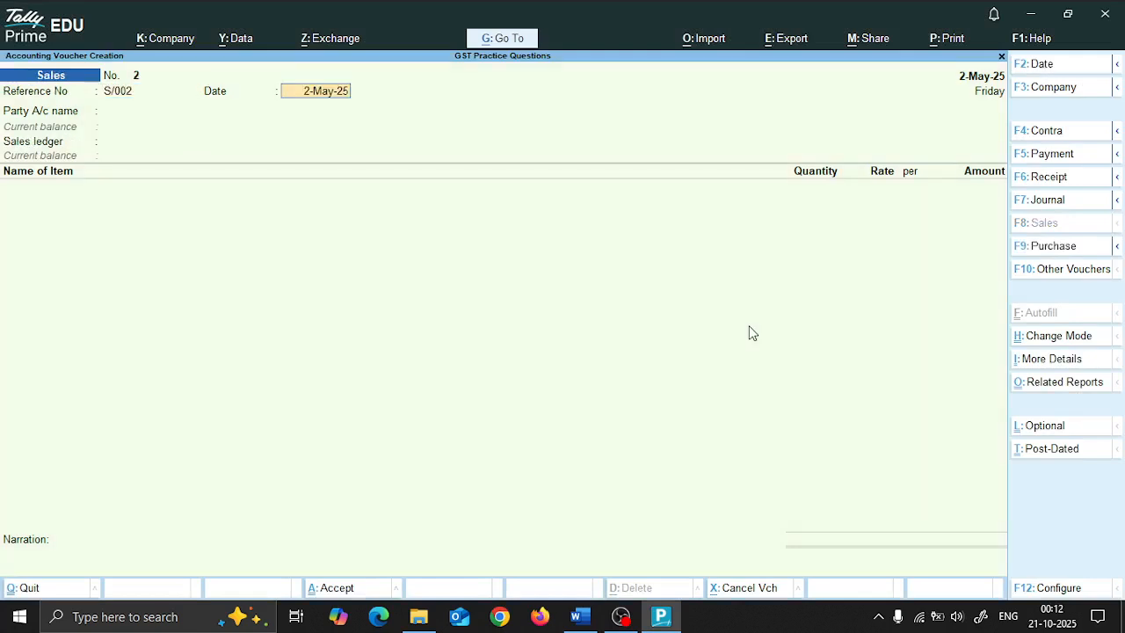
key("Return")
Create a party ledger with the customer's name from question 5 and place it under Sundry Debtors
key("alt+Tab")
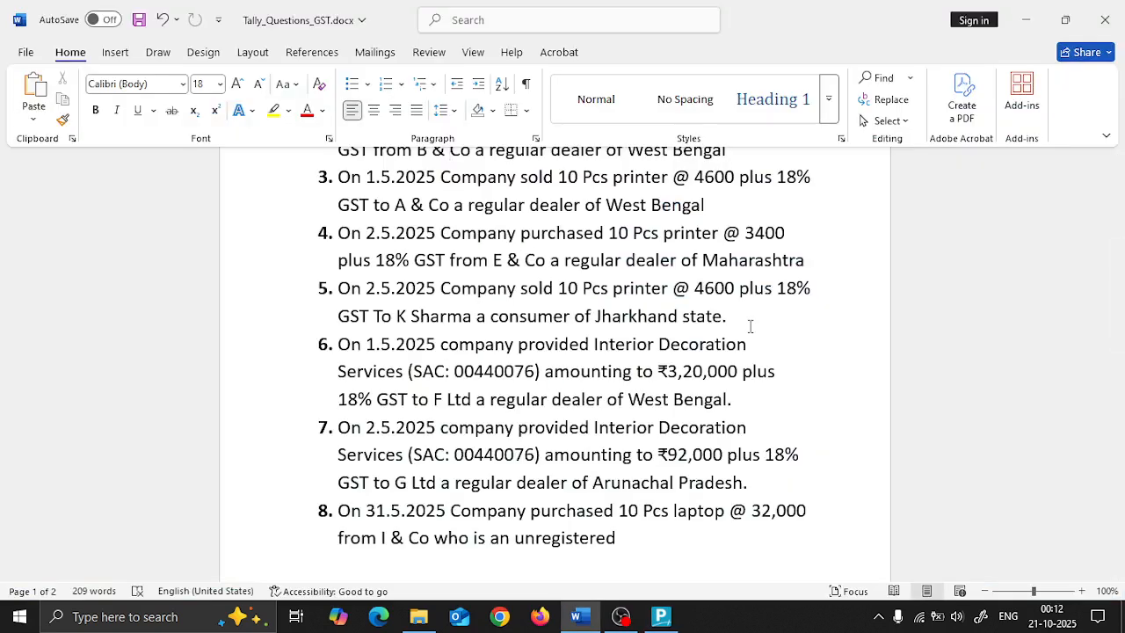
key("alt+Tab")
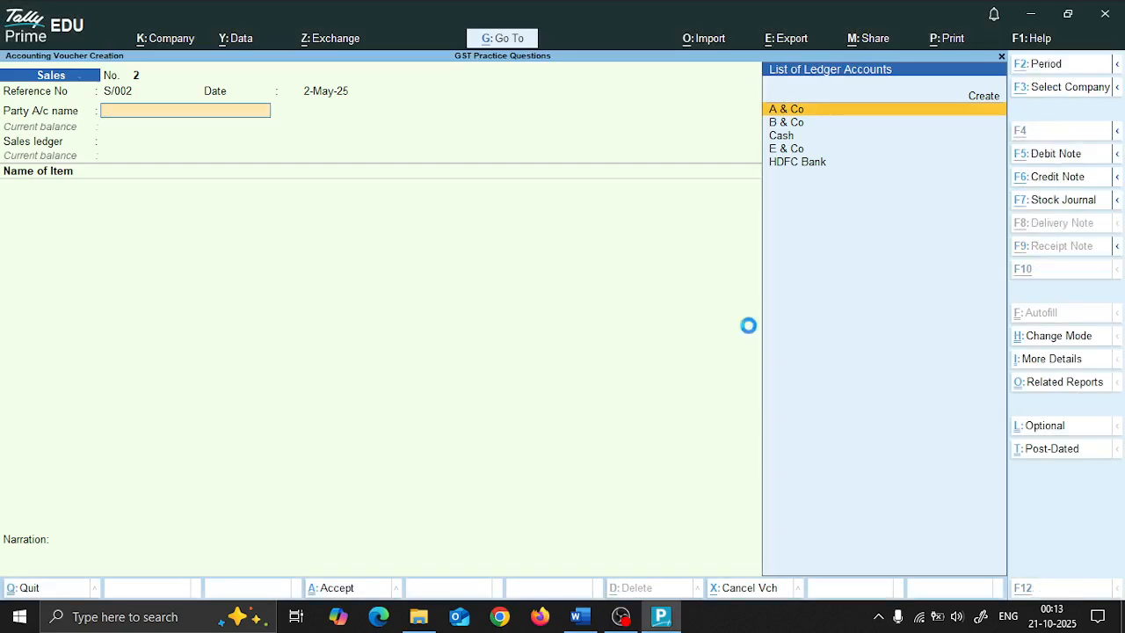
key("alt+c")
type("K Sharma")
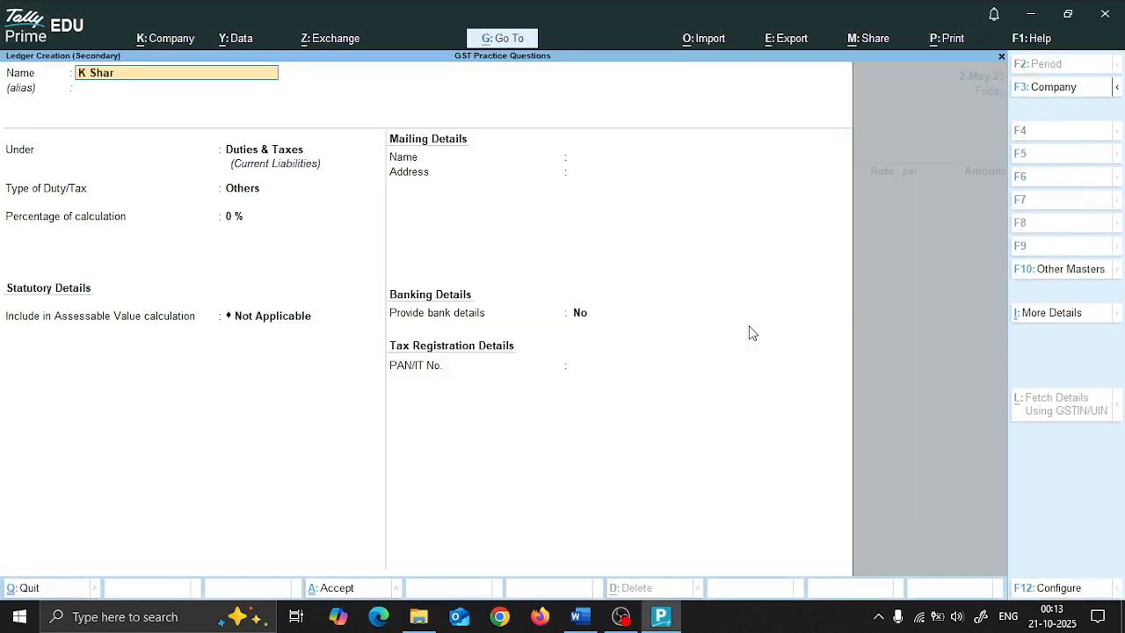
key("Return")
key("Return")
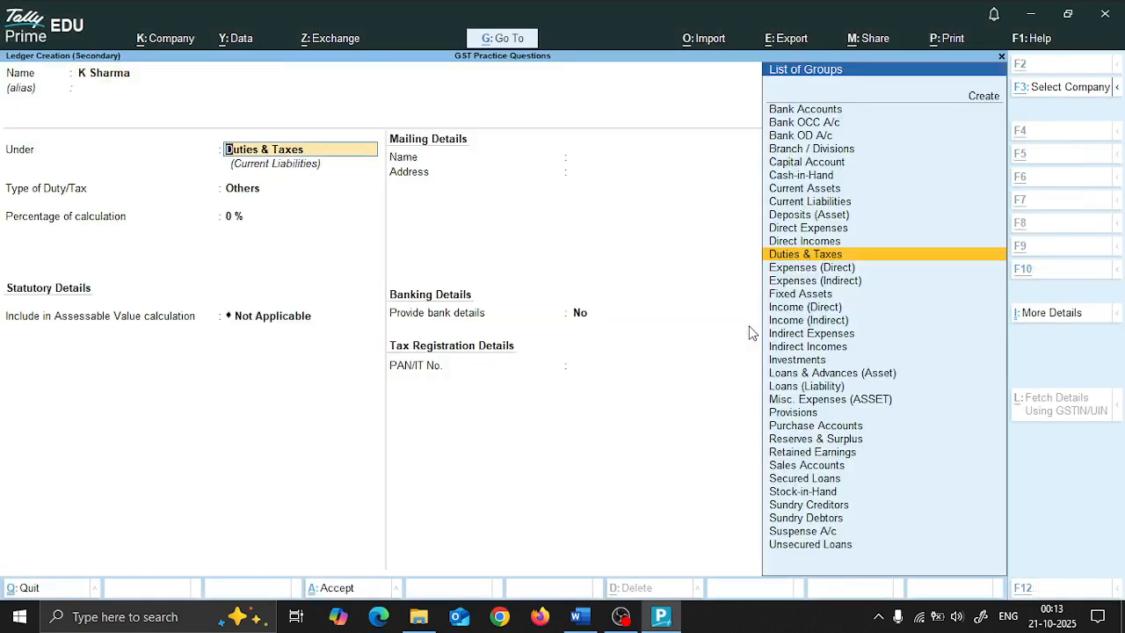
key("alt+Tab")
key("alt+Tab")
type("De")
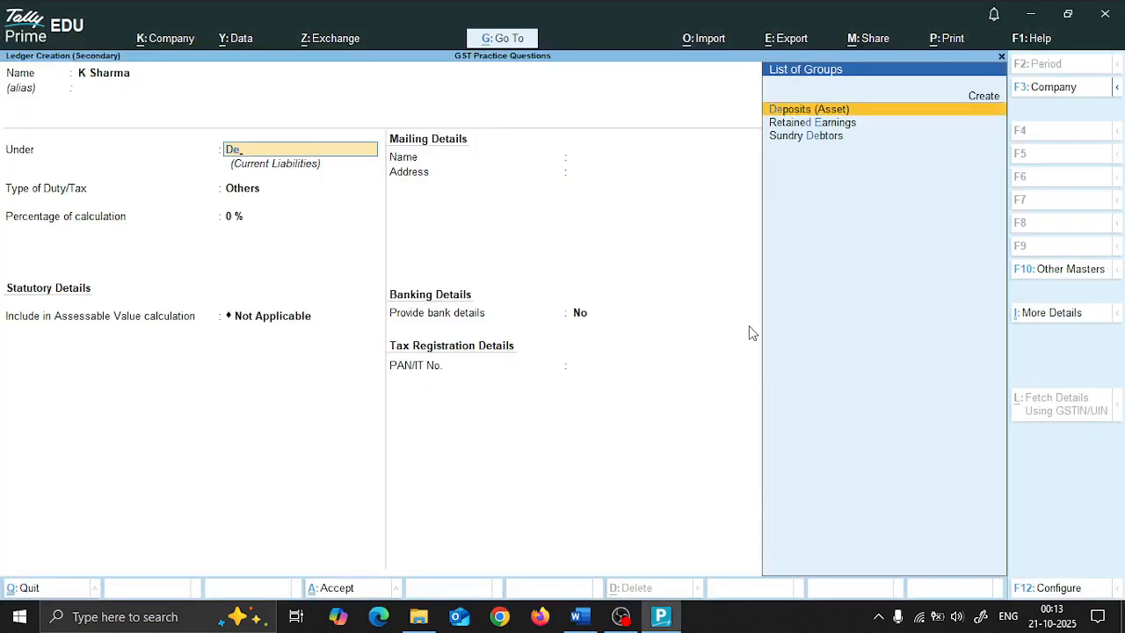
type("b")
key("Return")
Keep the customer ledger's bill-by-bill, credit and mailing settings at their defaults, with the address left blank
key("Return")
key("Return")
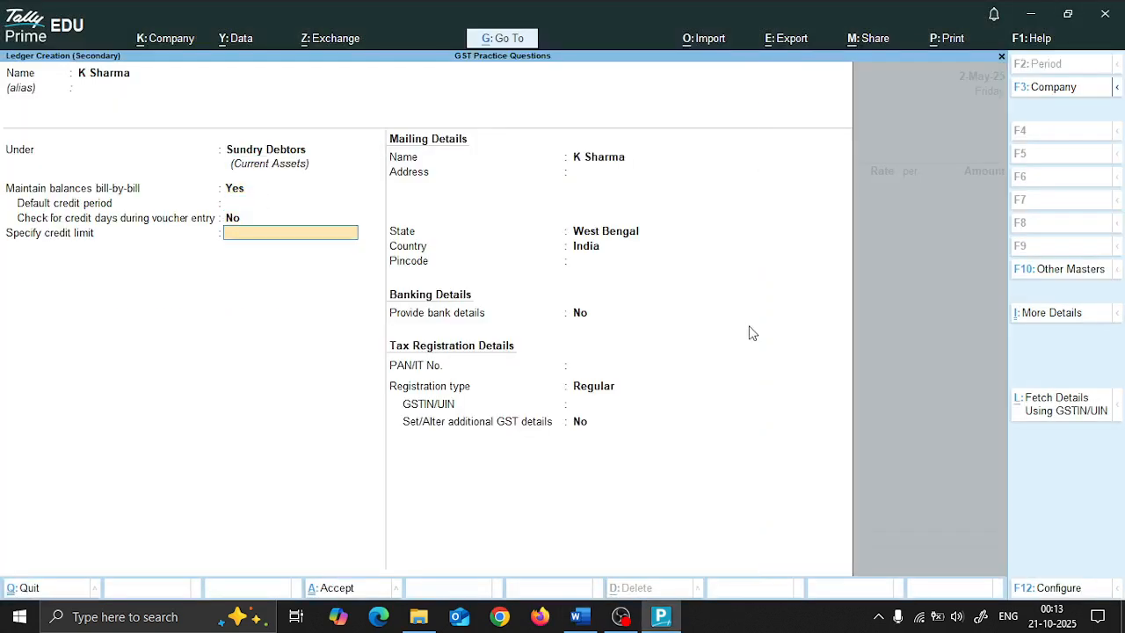
key("Return")
key("Return")
key("Return")
key("Return")
key("Return")
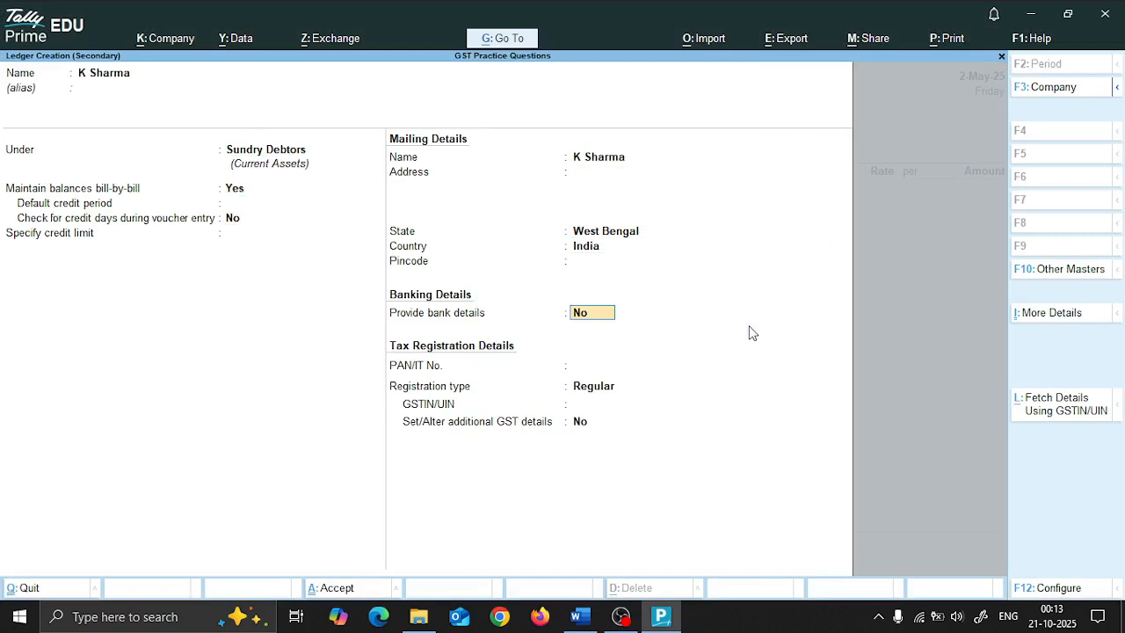
key("BackSpace")
key("BackSpace")
key("Return")
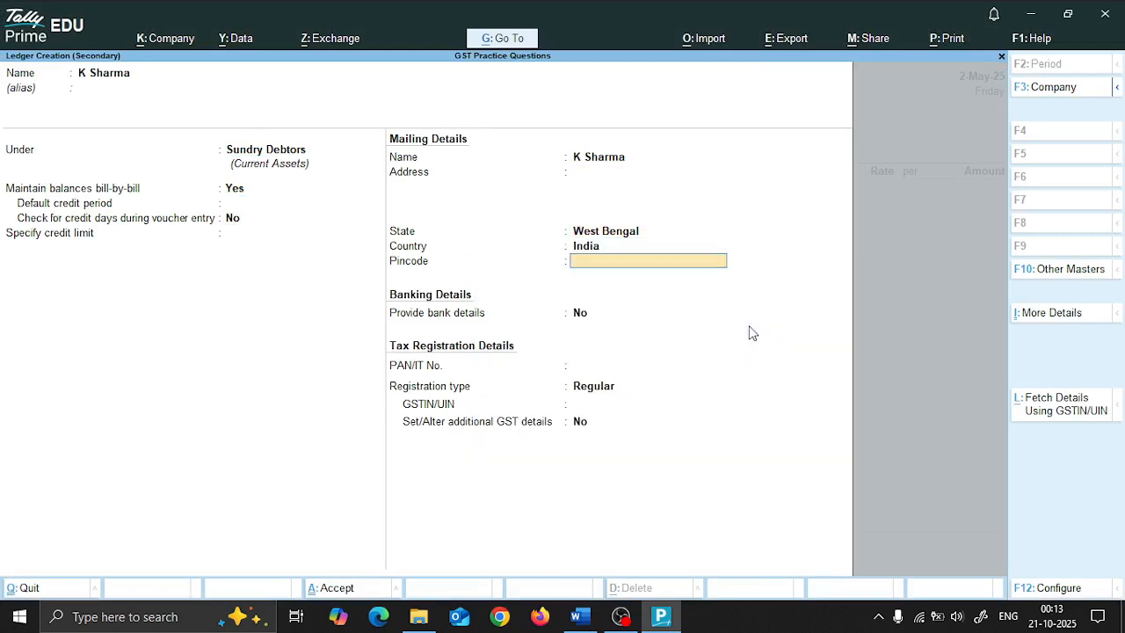
Set the customer's state to Jharkhand as given in the Word question, leaving the pincode, bank details and PAN blank
key("alt+Tab")
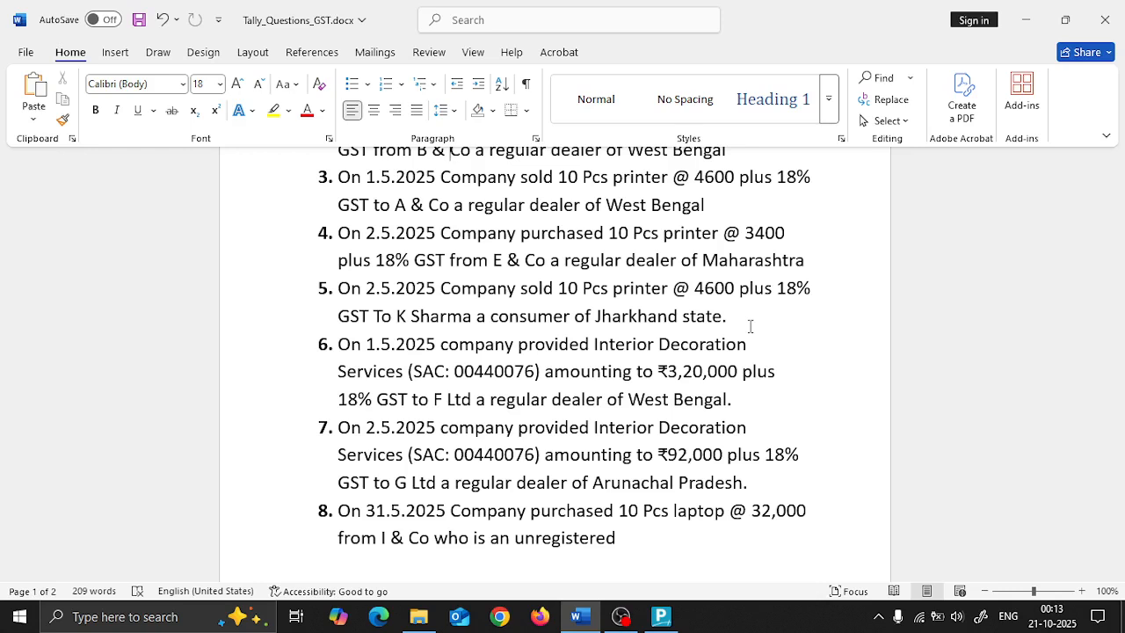
key("alt+Tab")
key("Up")
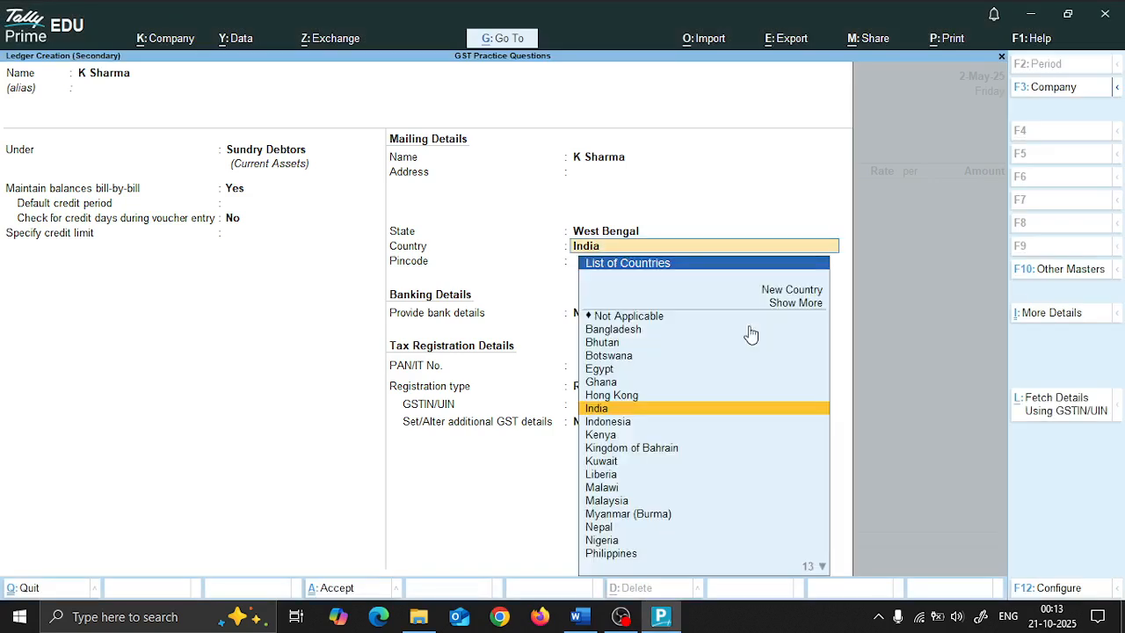
key("Up")
type("Jha")
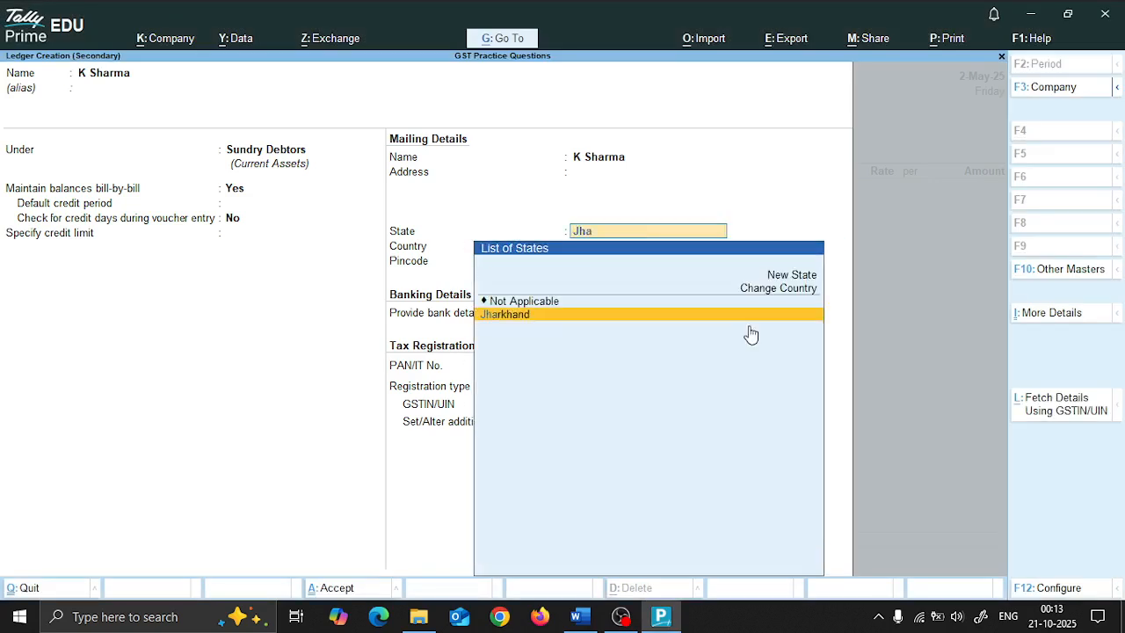
key("Return")
key("Return")
key("Return")
key("Return")
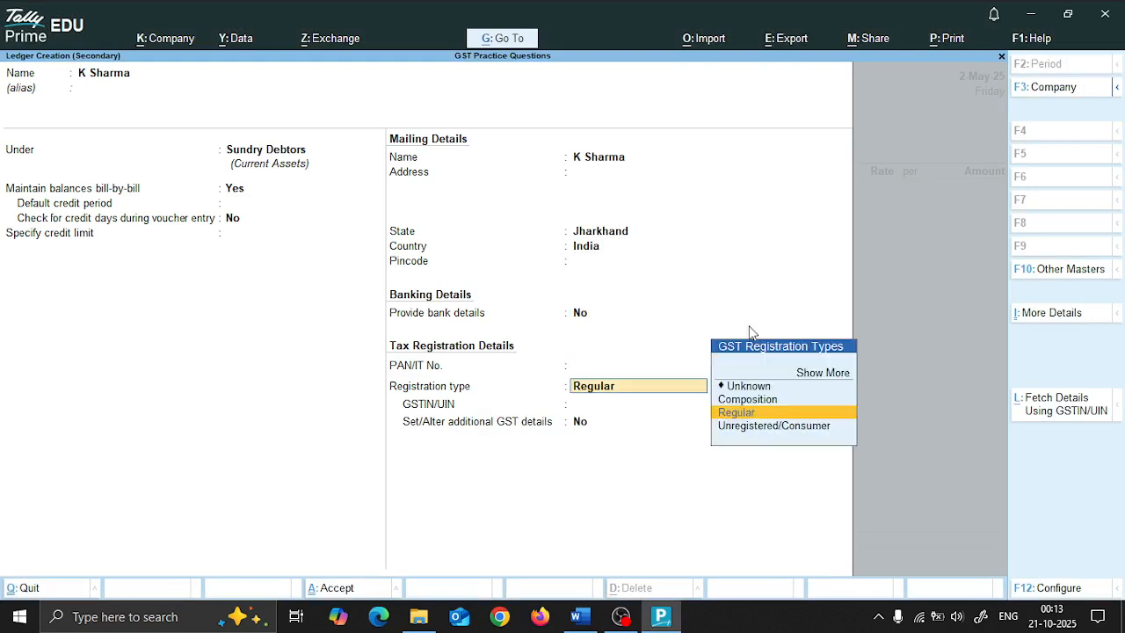
Choose Unregistered/Consumer as the customer's GST registration type
key("Up")
key("Up")
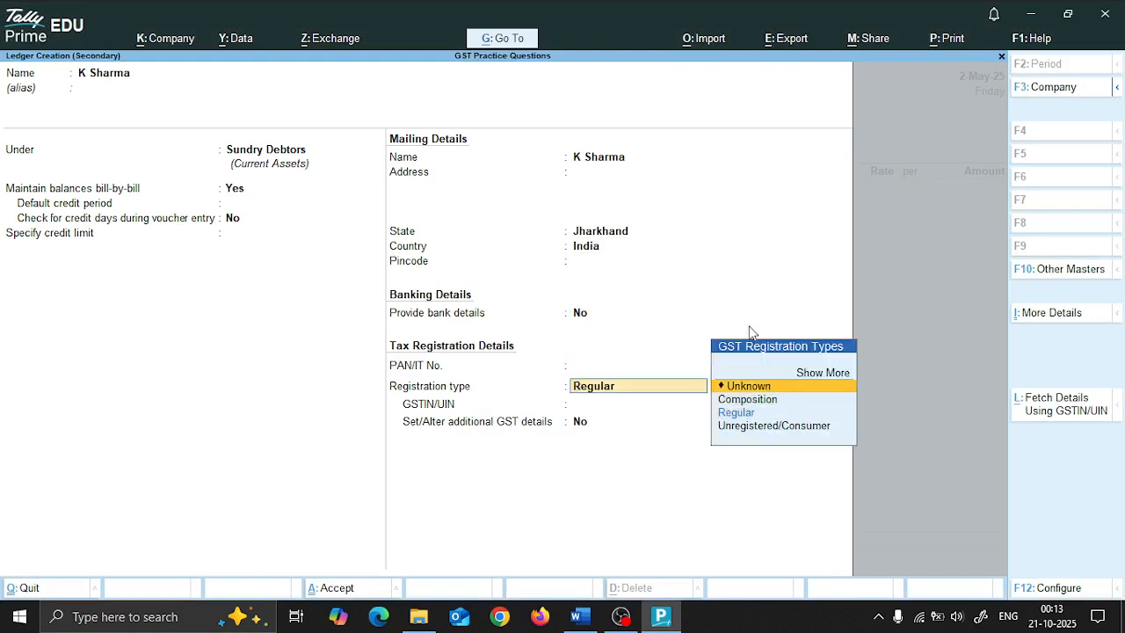
key("Down")
key("Down")
key("Down")
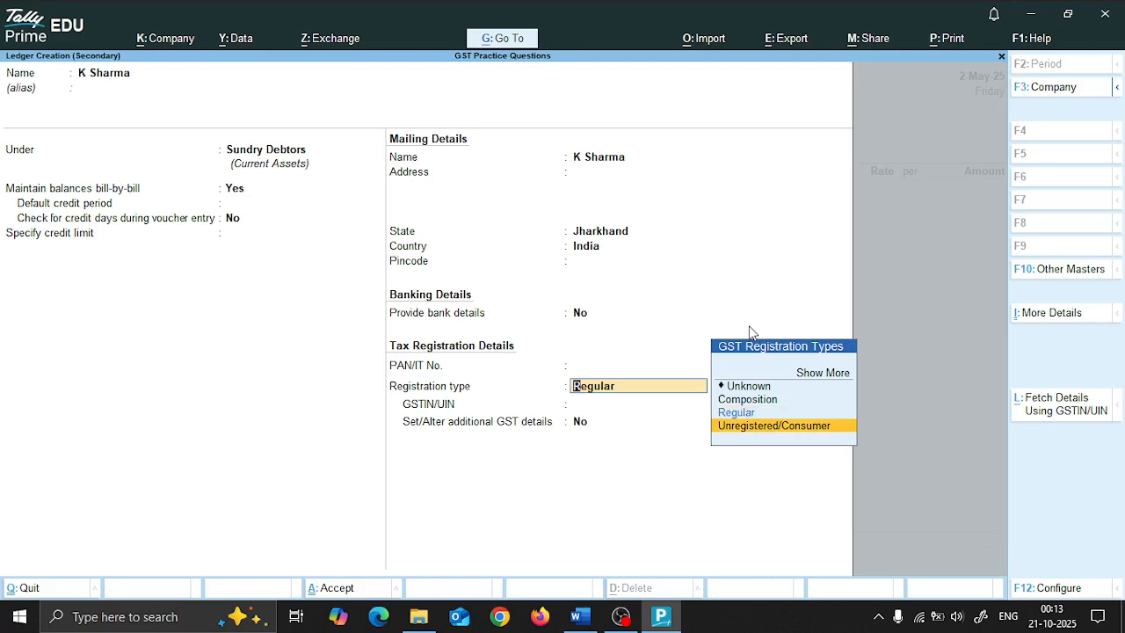
Set the new debtor ledger's GST registration type to Unregistered/Consumer and save the ledger
key("Return")
key("Return")
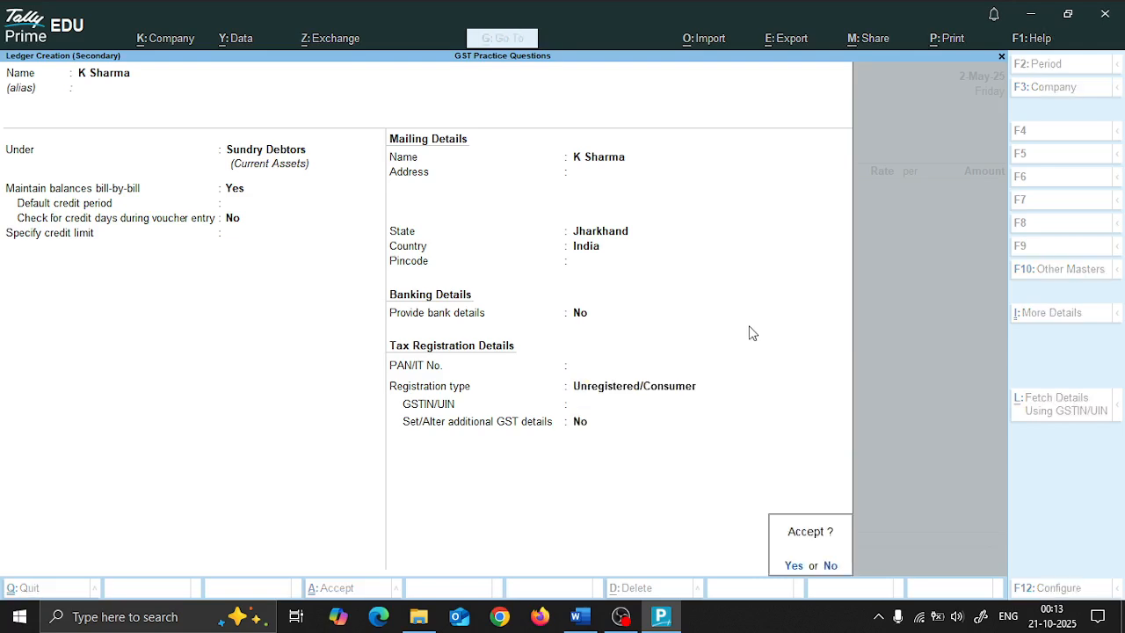
key("Return")
Leave the dispatch and order details blank and accept the default party details for the sales voucher
key("Return")
key("Return")
key("Return")
key("Return")
key("Return")
key("Return")
key("Return")
key("Return")
key("Return")
key("Return")
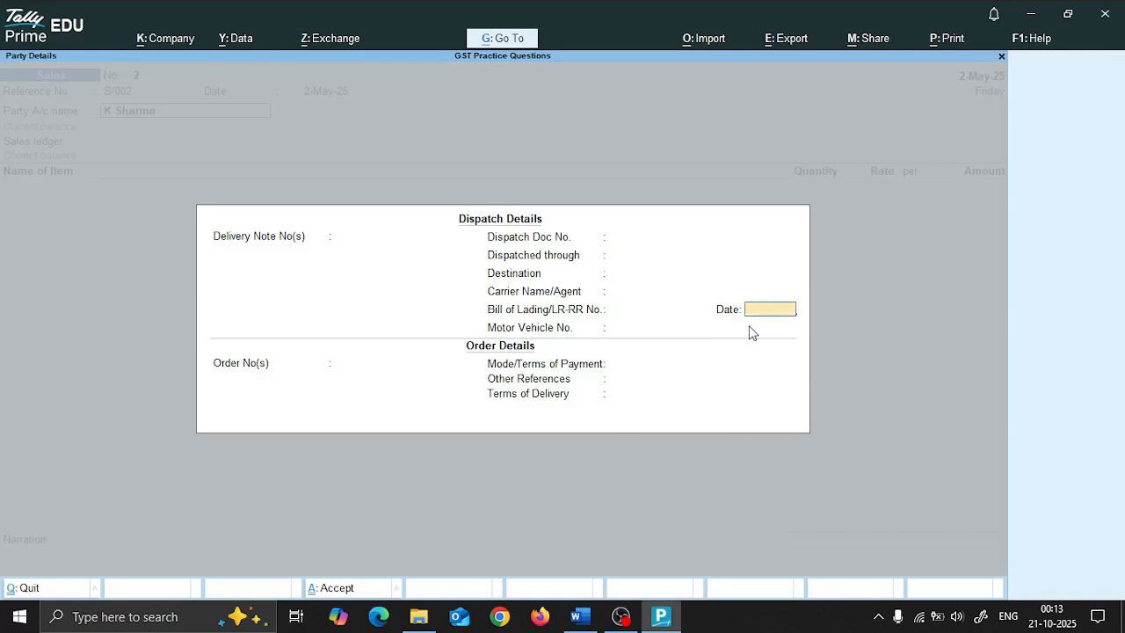
key("Return")
key("Return")
key("Return")
key("Return")
key("Return")
key("Return")
key("Return")
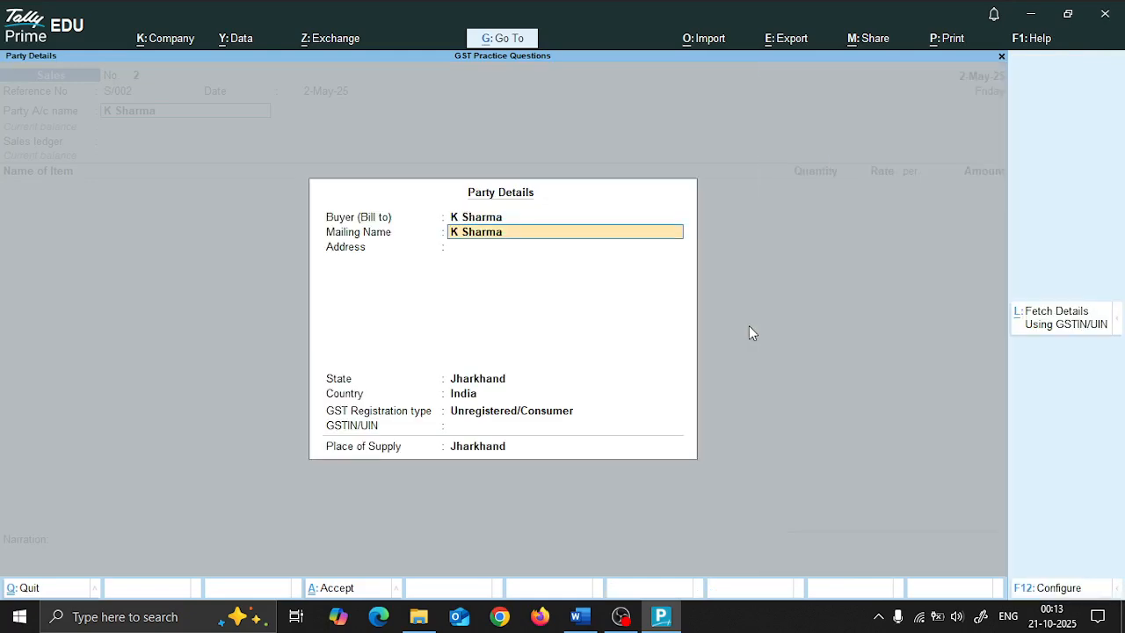
key("Return")
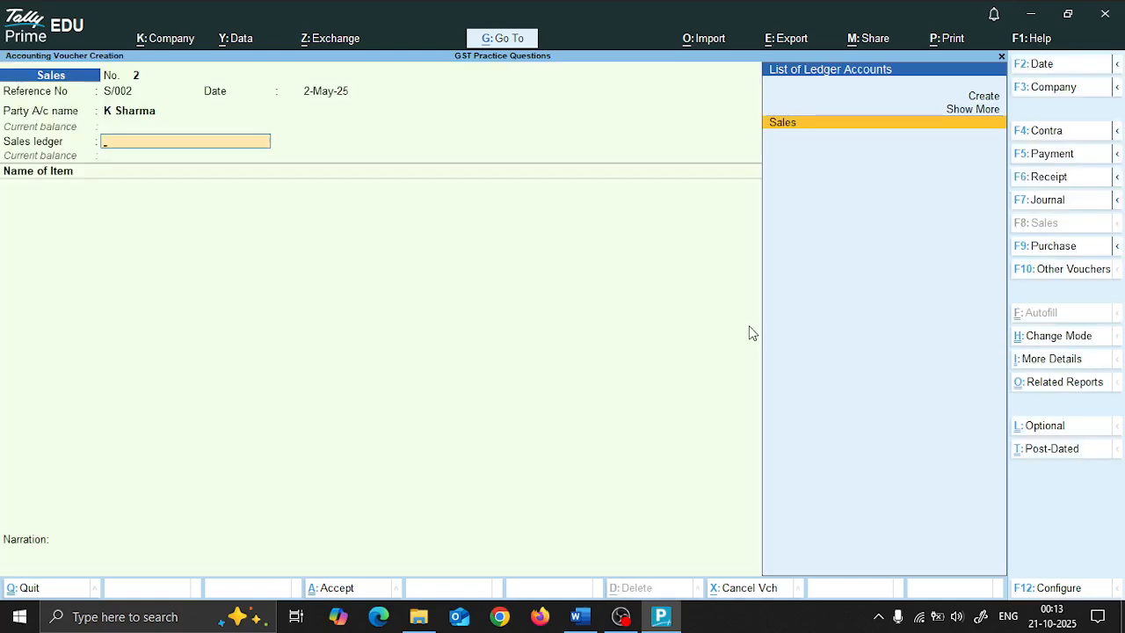
Select the Sales ledger and enter 10 PCS of Printer at 4,600.00 each, checking the sale against question 5 in the Word document
key("Return")
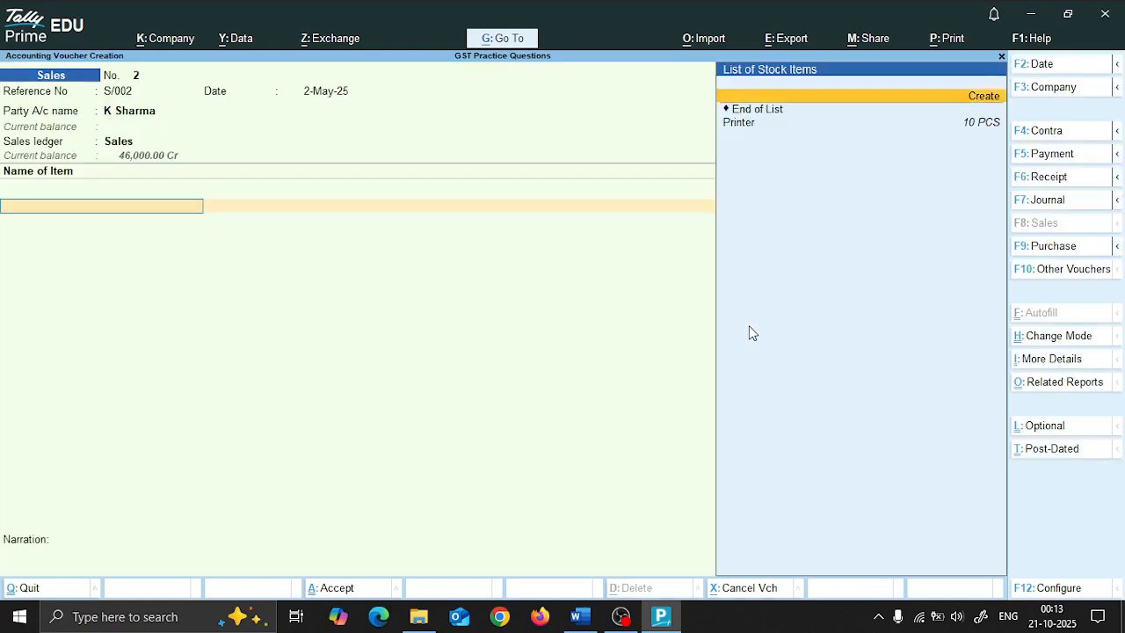
key("Return")
type("10")
key("Return")
key("Return")
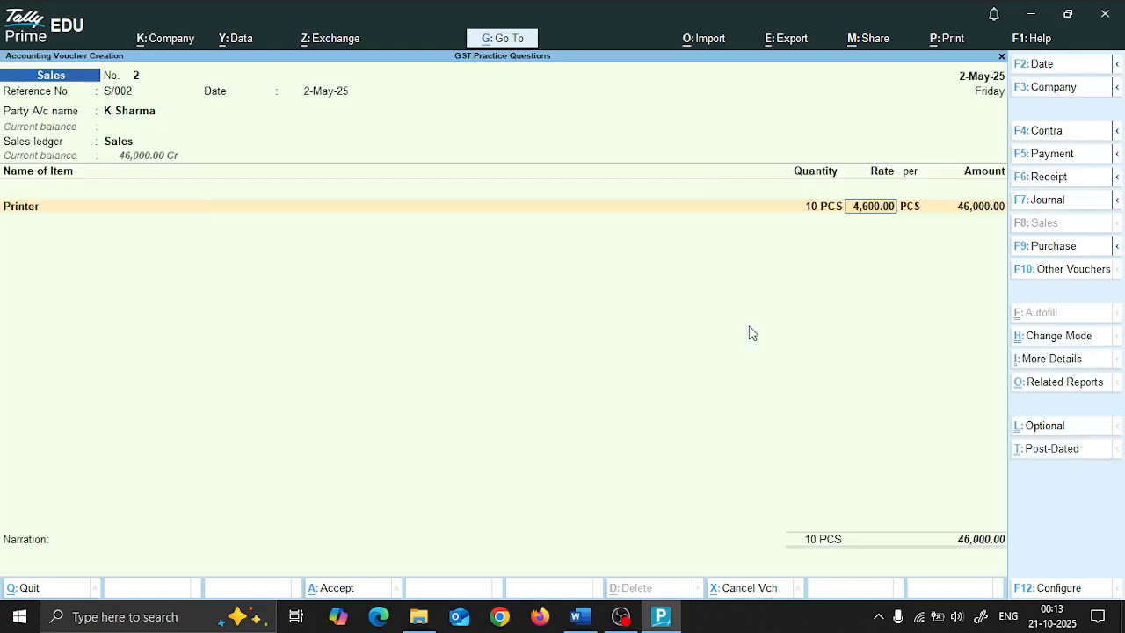
key("alt+Tab")
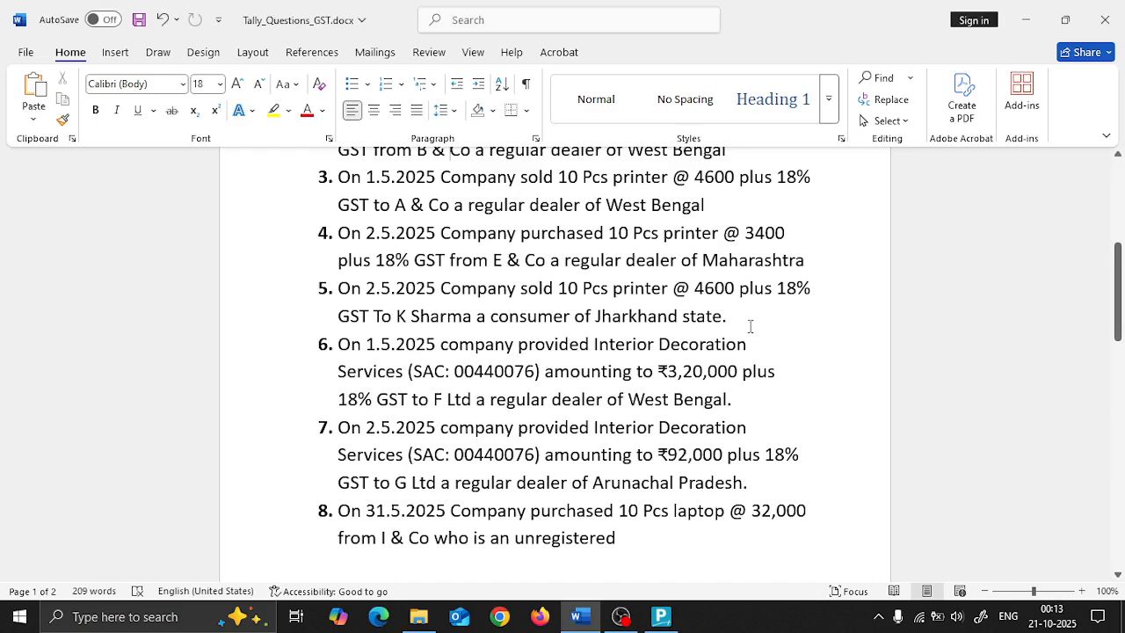
key("alt+Tab")
key("alt+Tab")
key("alt+Tab")
key("Return")
key("Return")
key("Return")
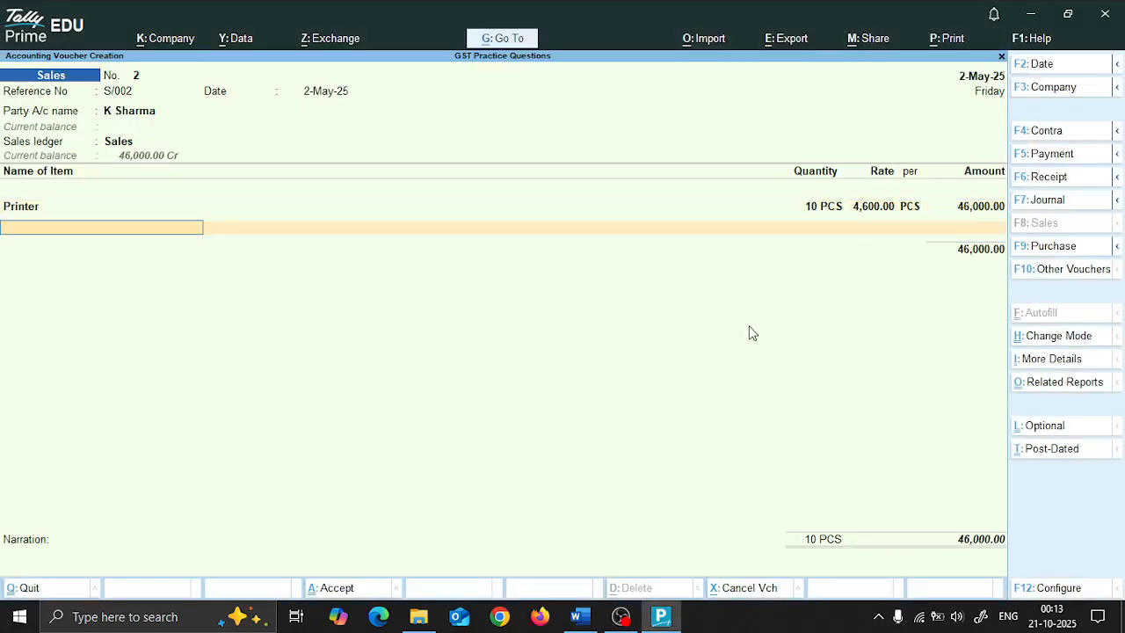
End the item list and create a tax ledger named Output IGST under Duties & Taxes
key("Return")
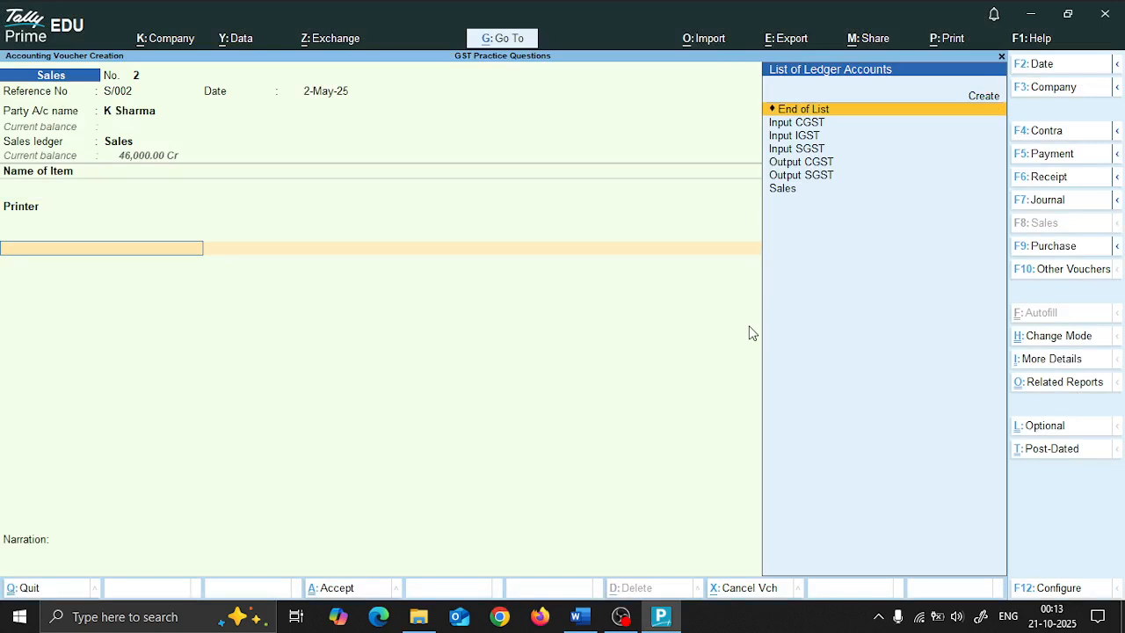
key("Down")
key("Down")
key("Down")
key("alt+c")
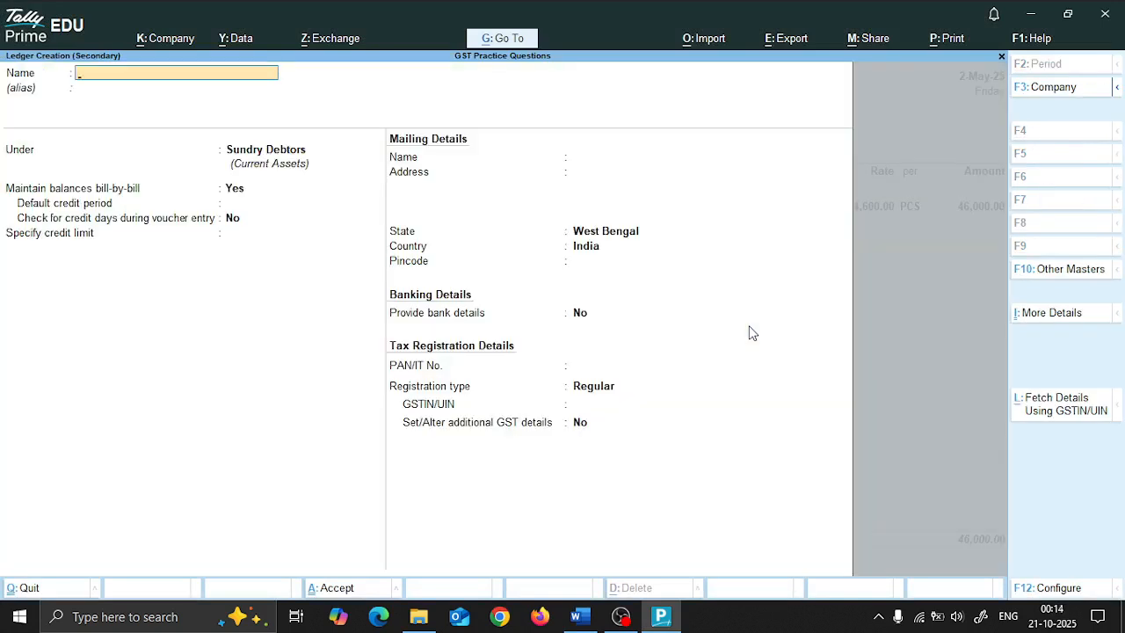
type("Output IGST")
key("Return")
key("Return")
type("Dut")
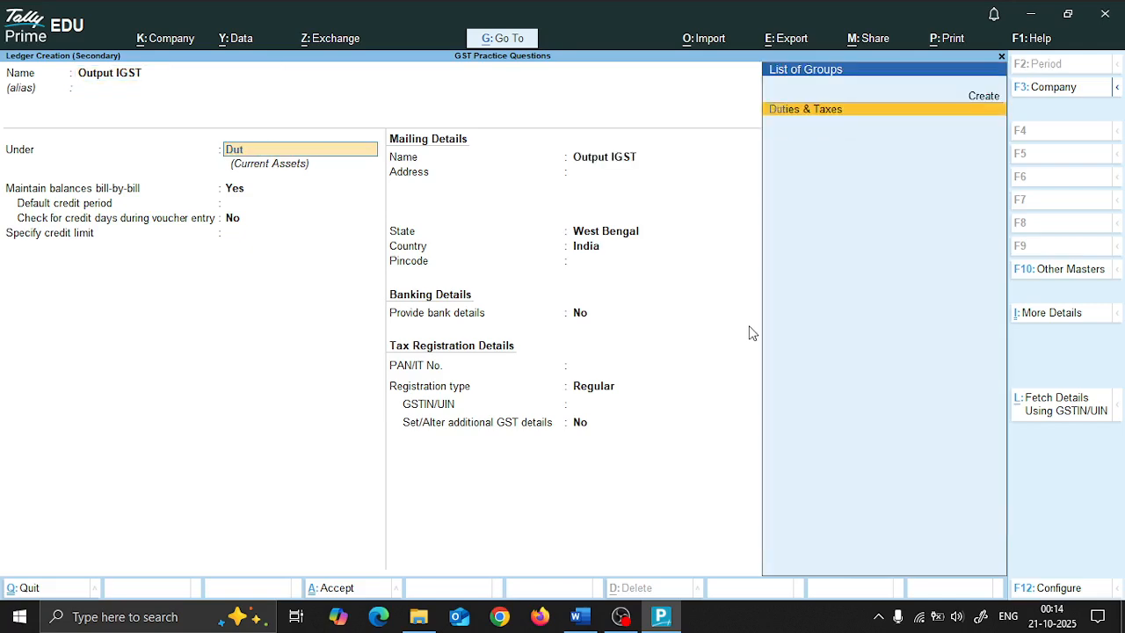
key("Return")
Set the Output IGST ledger's duty type to GST and tax type to IGST, save it and apply it to the voucher
key("Up")
key("Return")
key("Down")
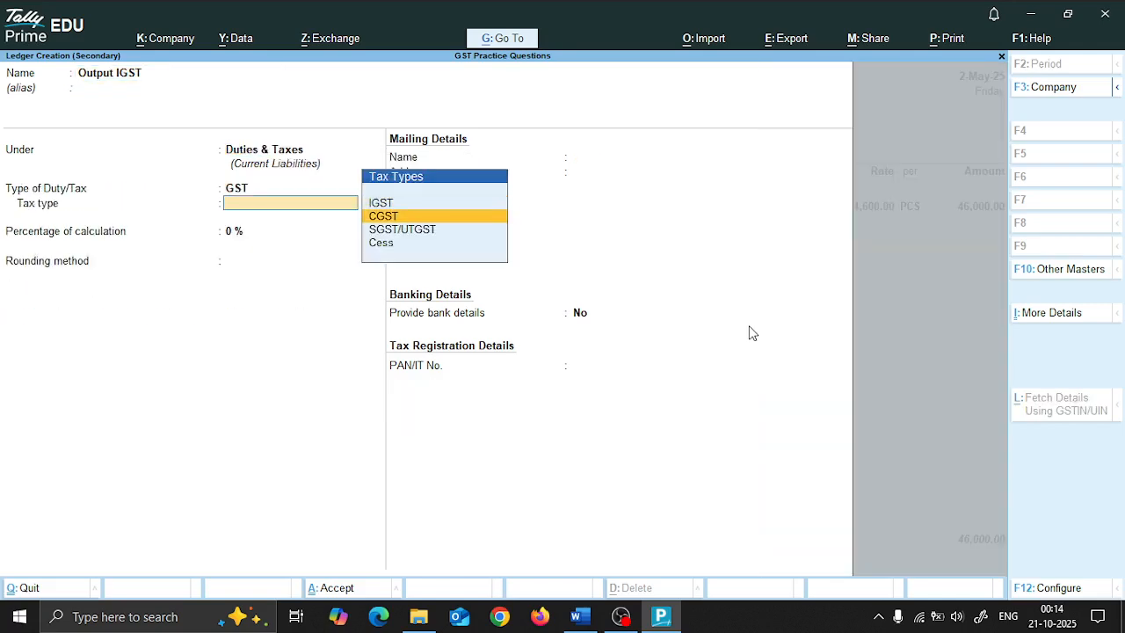
key("Up")
key("Return")
key("Return")
key("Return")
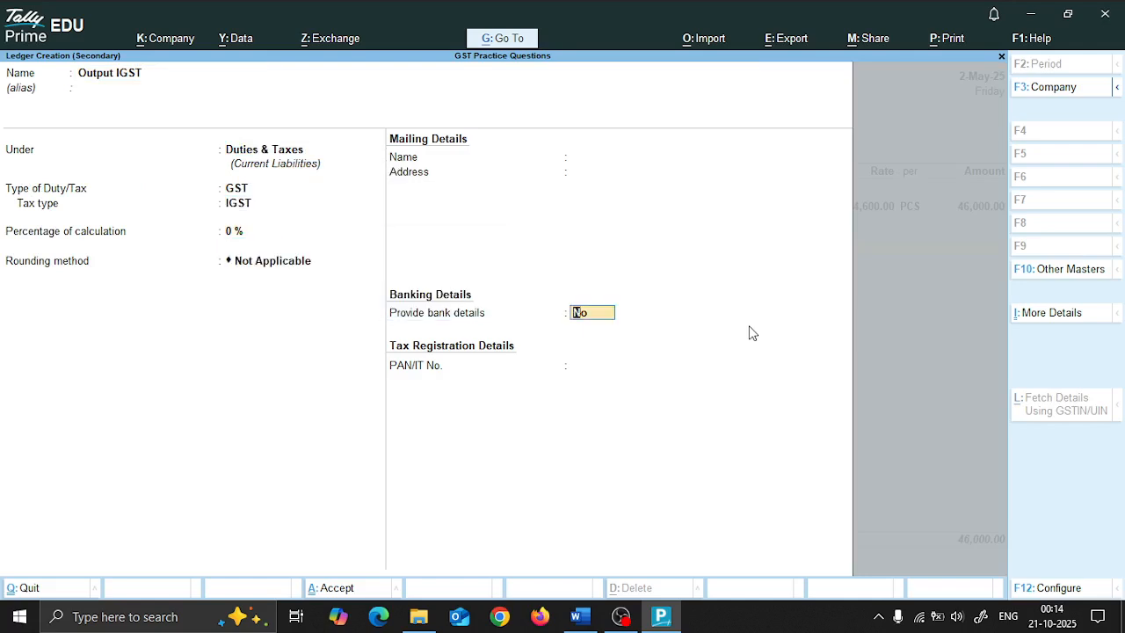
key("Return")
key("Return")
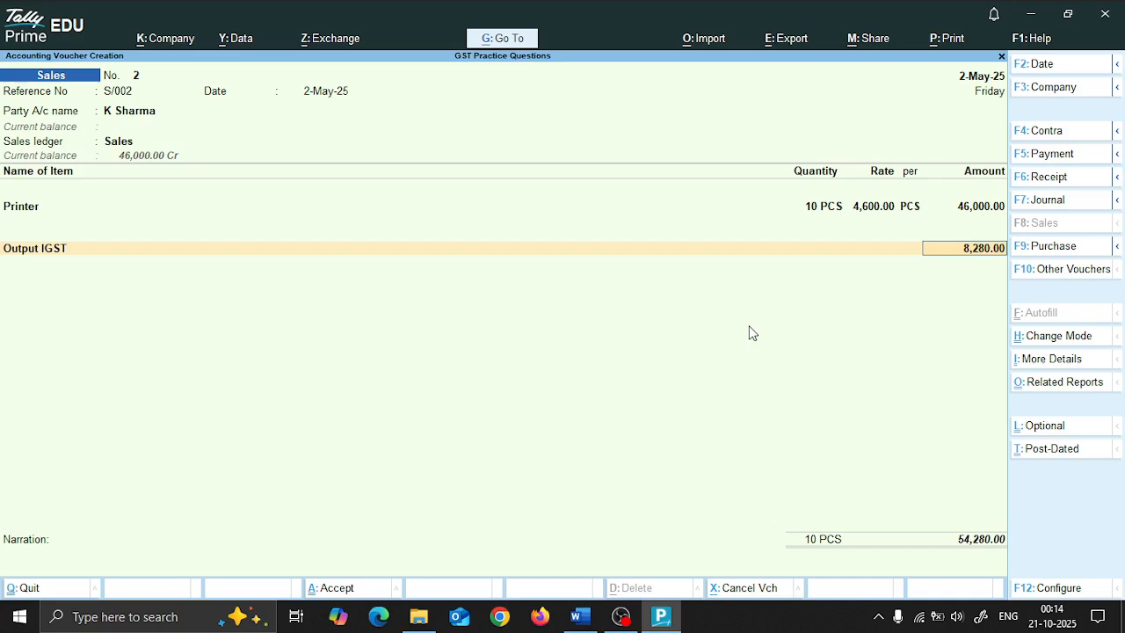
key("Return")
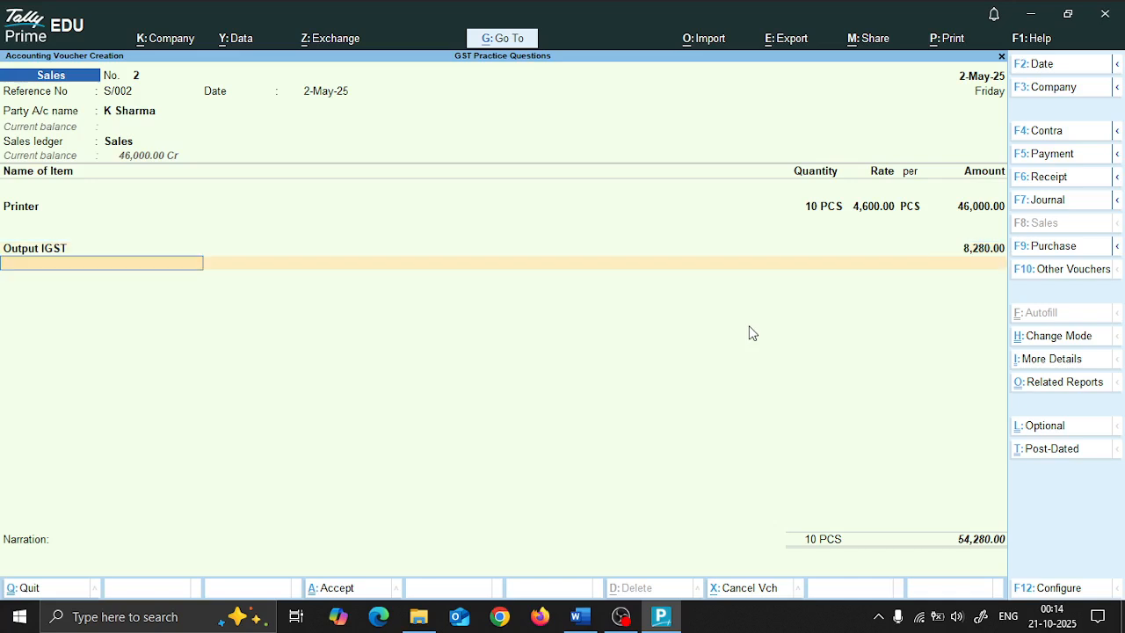
Name the voucher's new bill reference S/002 and save the sales voucher without a narration
key("Return")
key("Return")
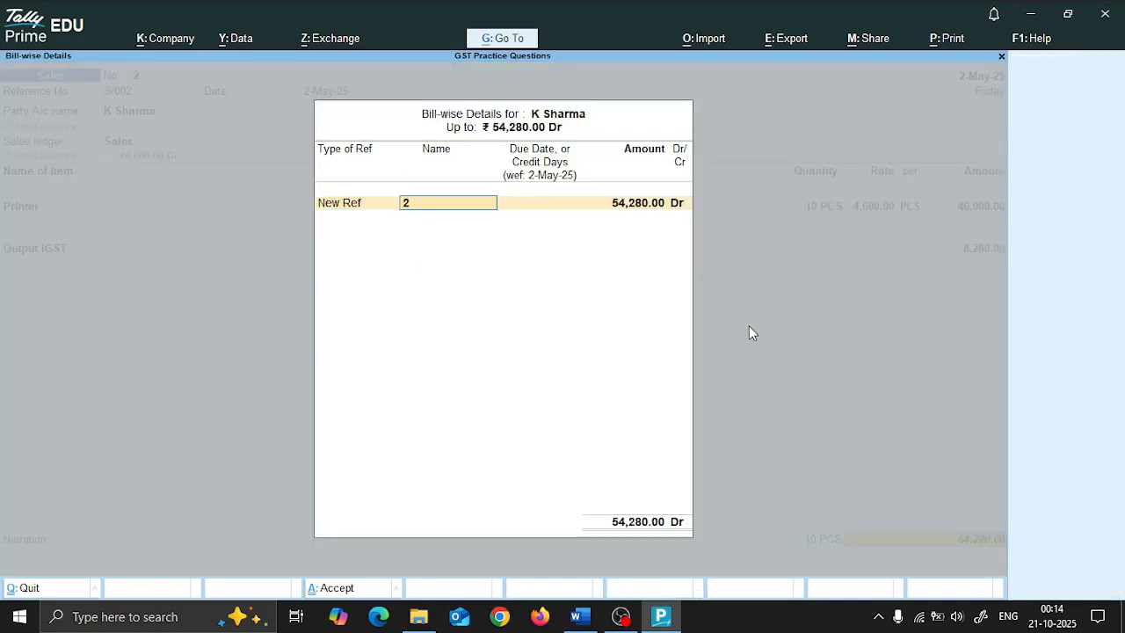
type("S/002")
key("Return")
key("Return")
key("Return")
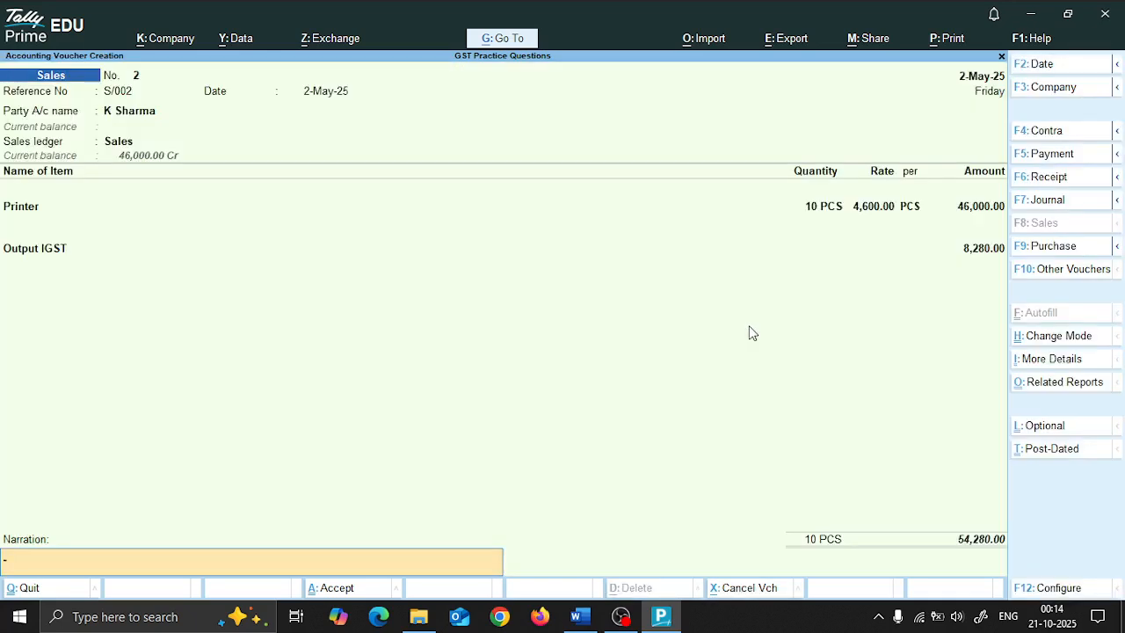
key("Return")
key("Return")
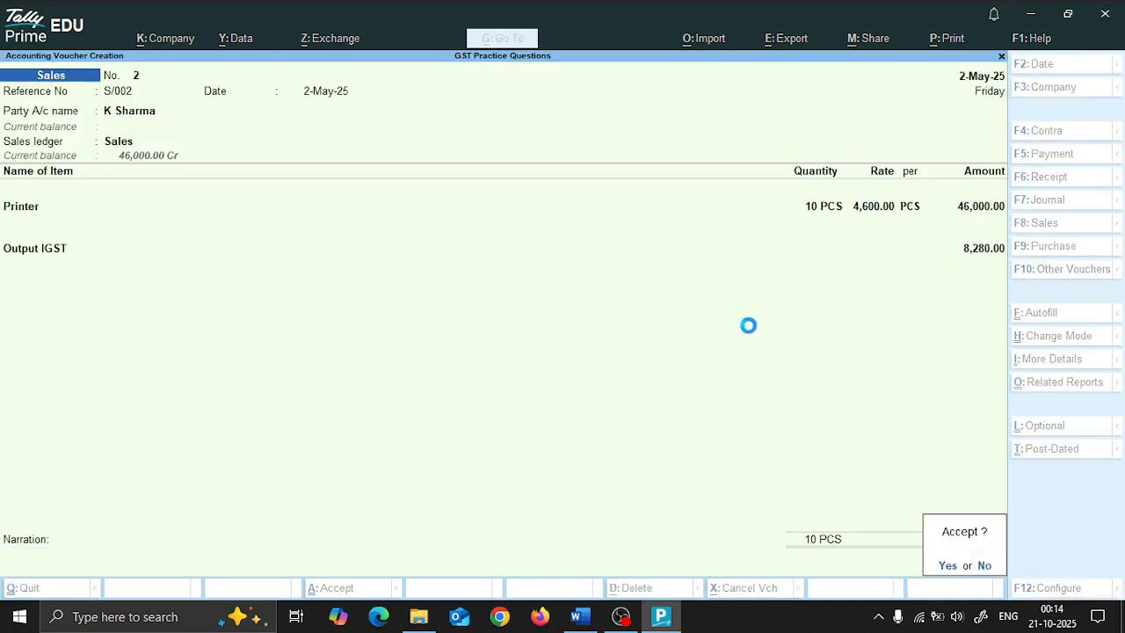
Switch to the Word question document and read question 6 about the Interior Decoration Services
key("alt+Tab")
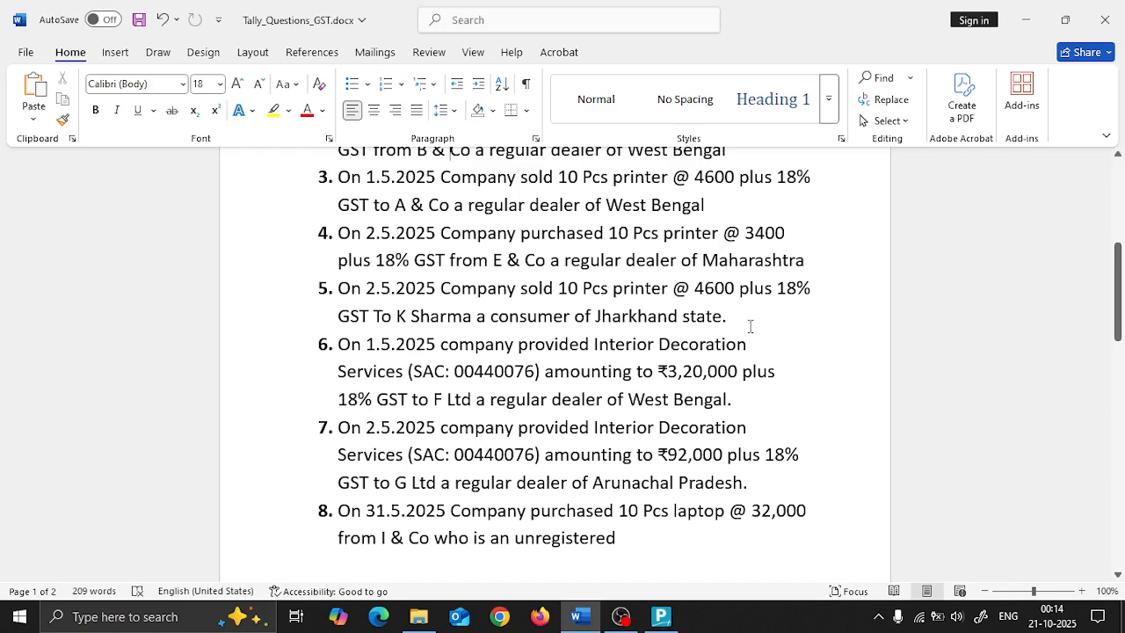
scroll(479, 334, "down", 3)
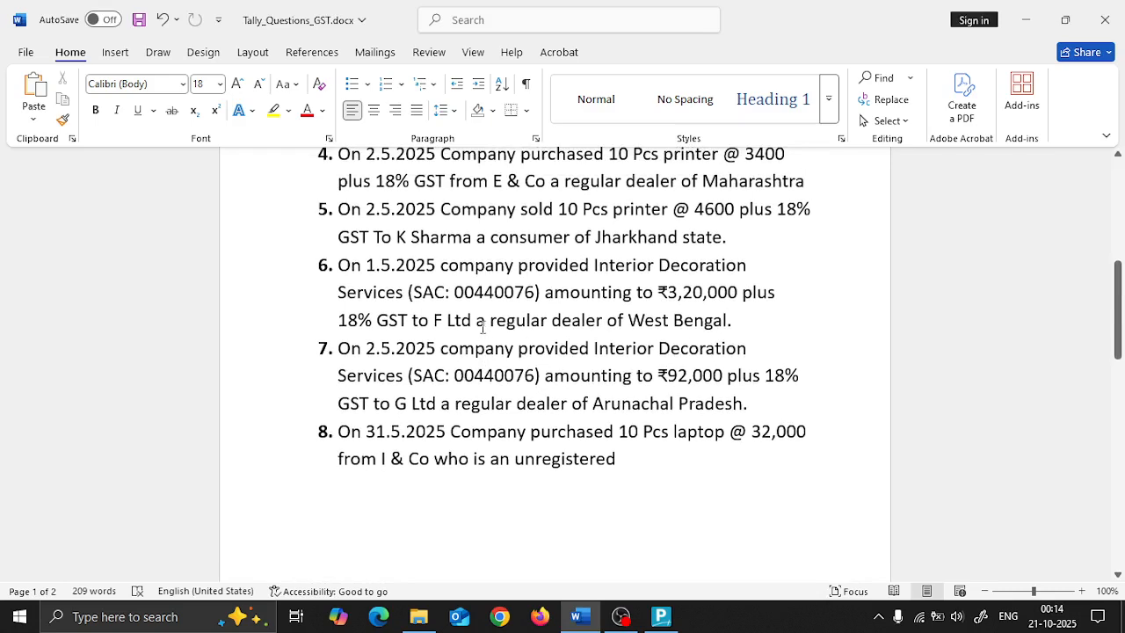
scroll(483, 327, "up", 2)
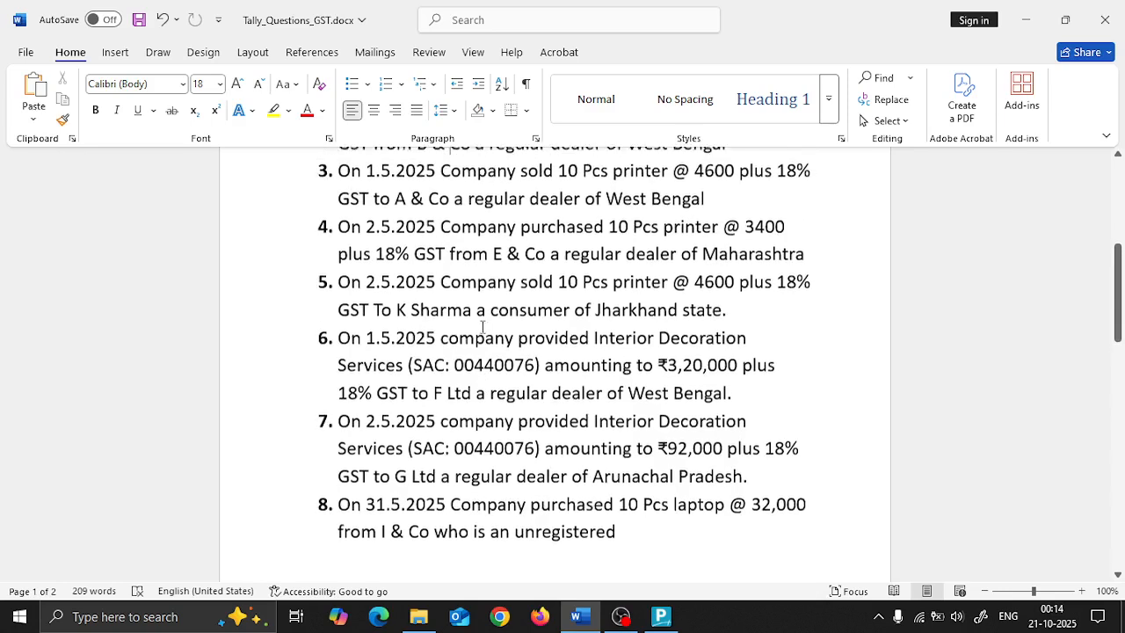
key("alt+Tab")
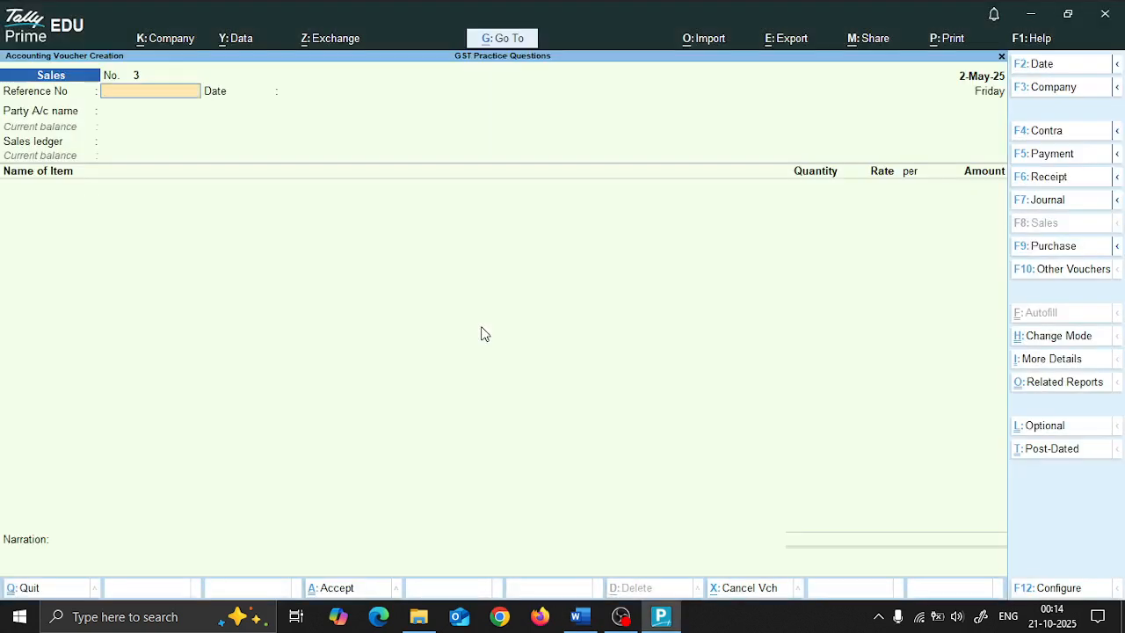
key("ctrl+h")
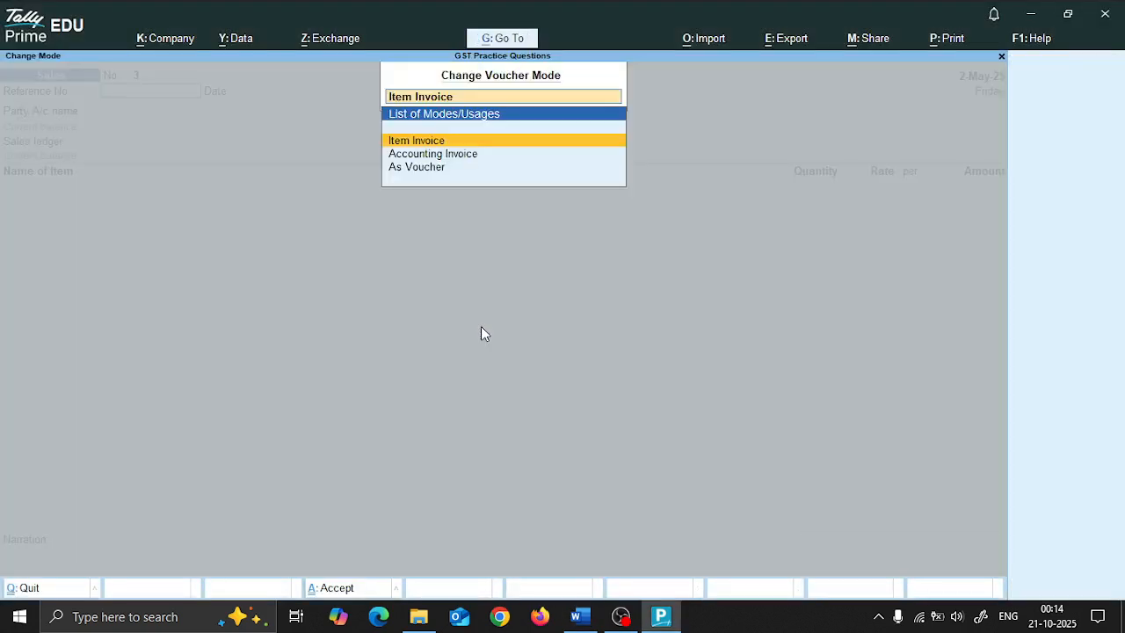
key("Return")
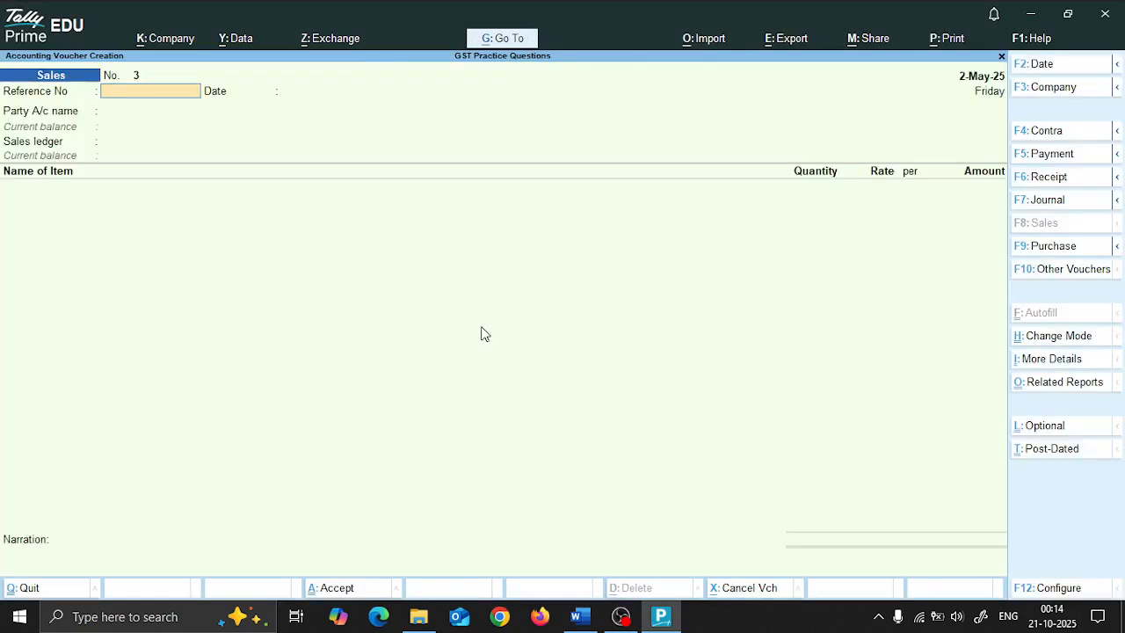
key("ctrl")
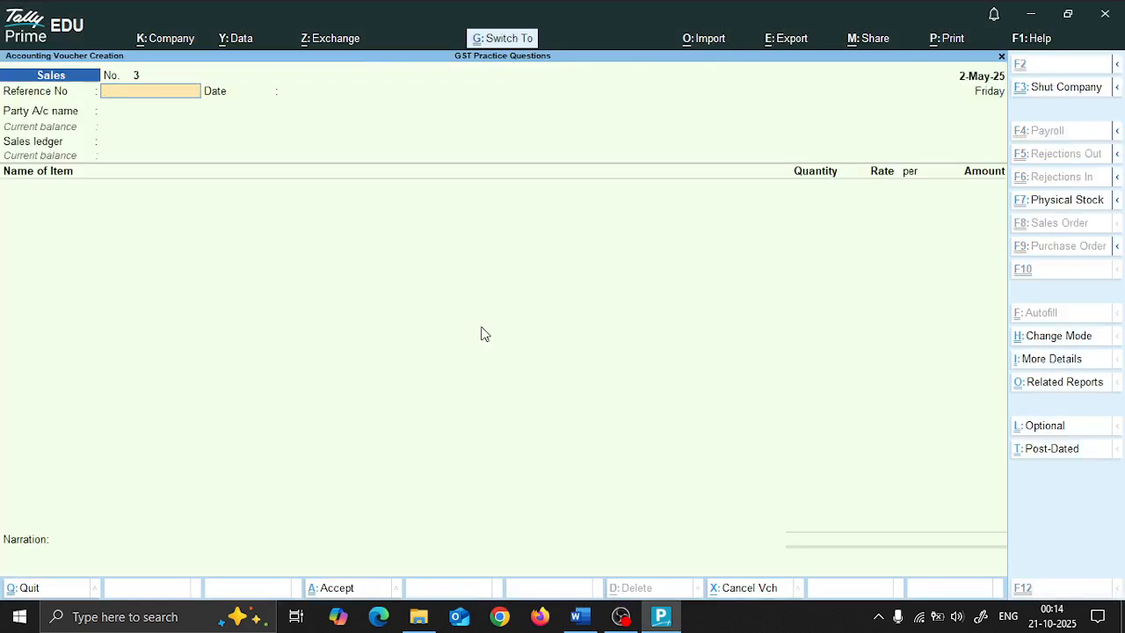
key("ctrl+h")
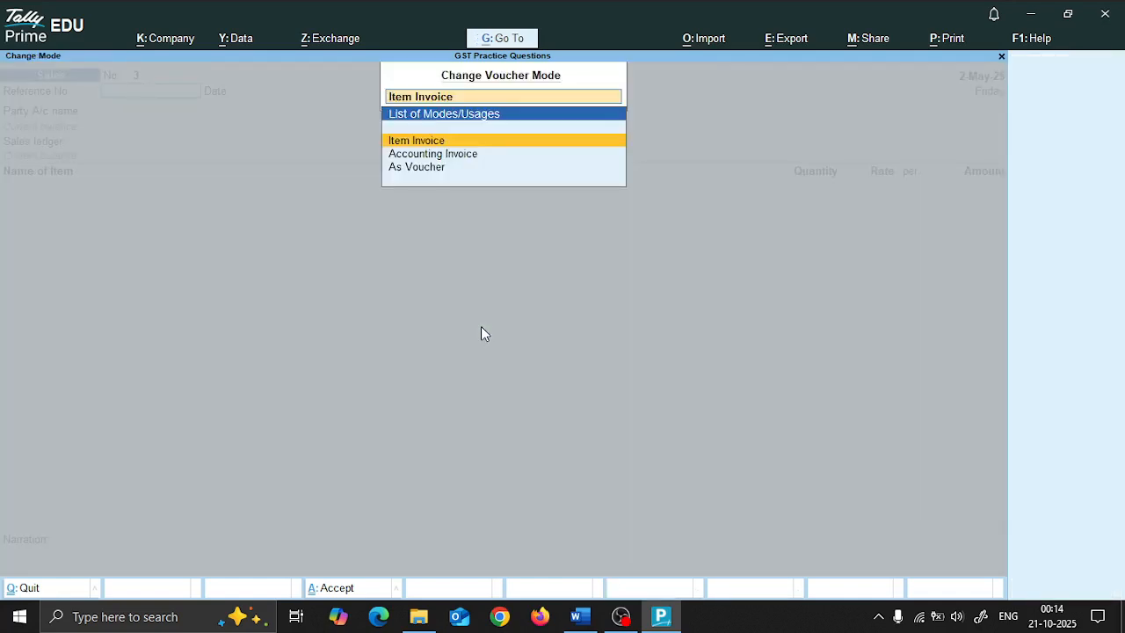
key("Return")
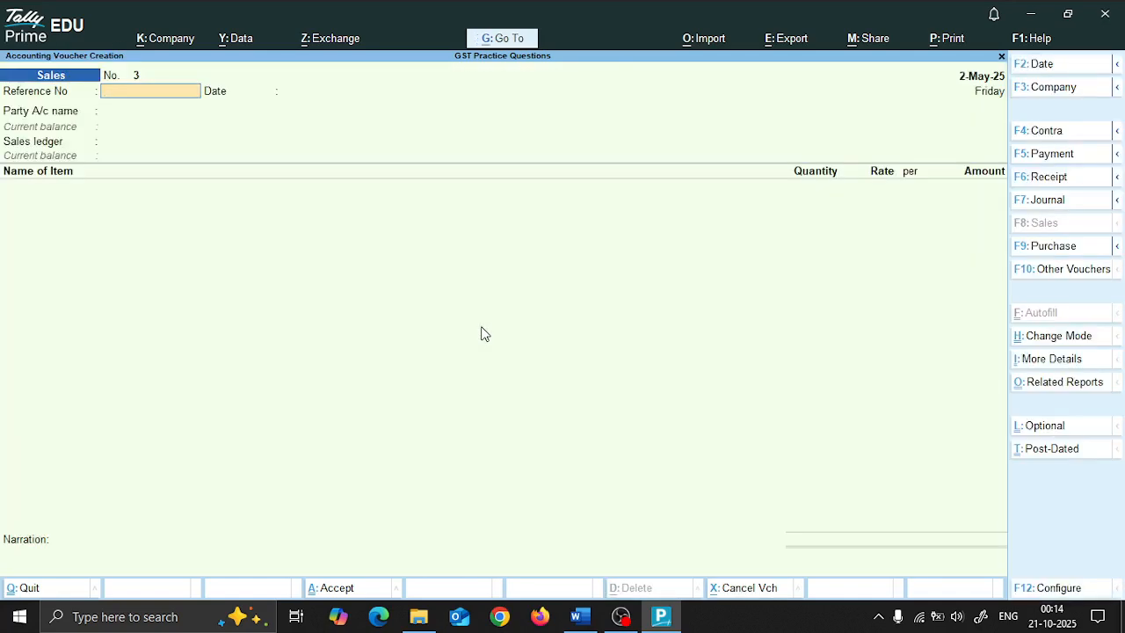
Check question 6 in the Word document and change the new sales voucher's mode to Accounting Invoice
key("alt+Tab")
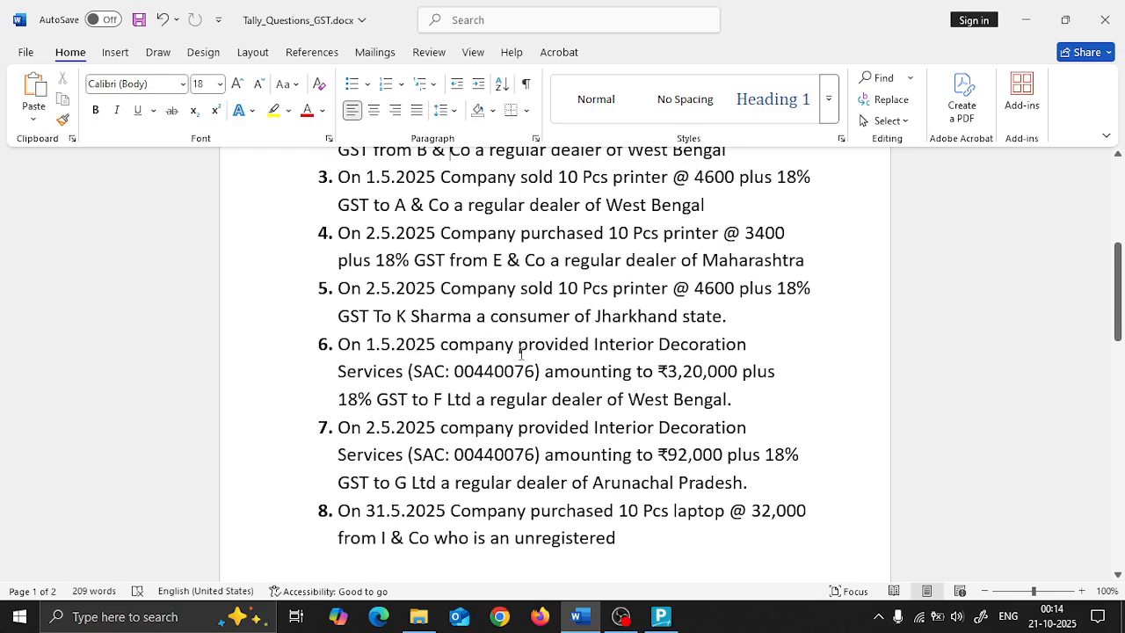
scroll(572, 349, "up", 1)
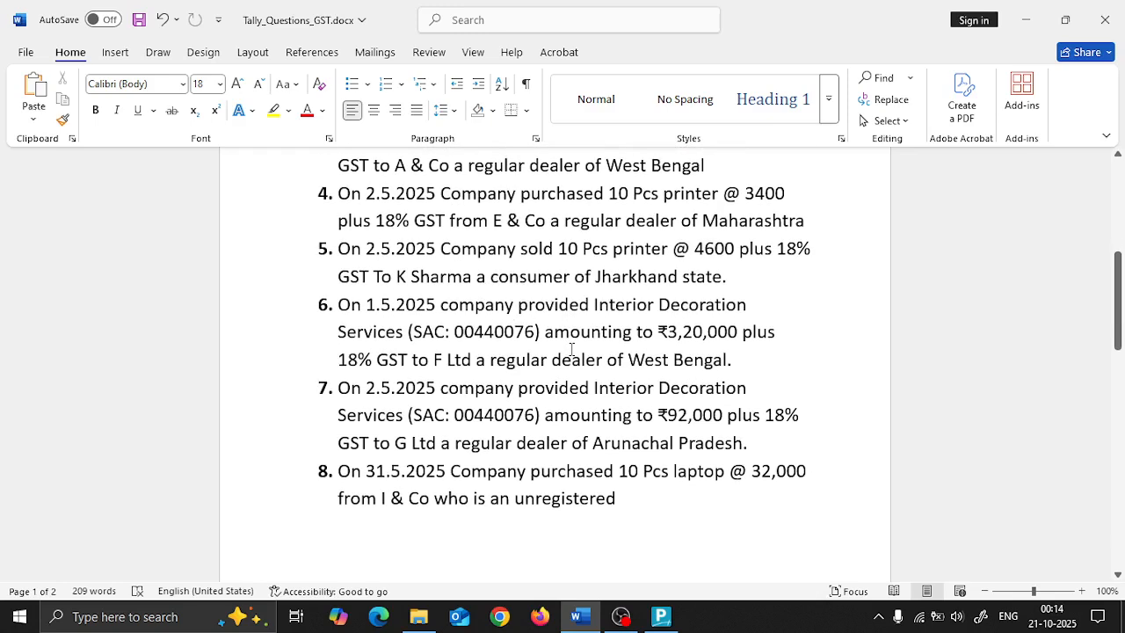
key("alt+Tab")
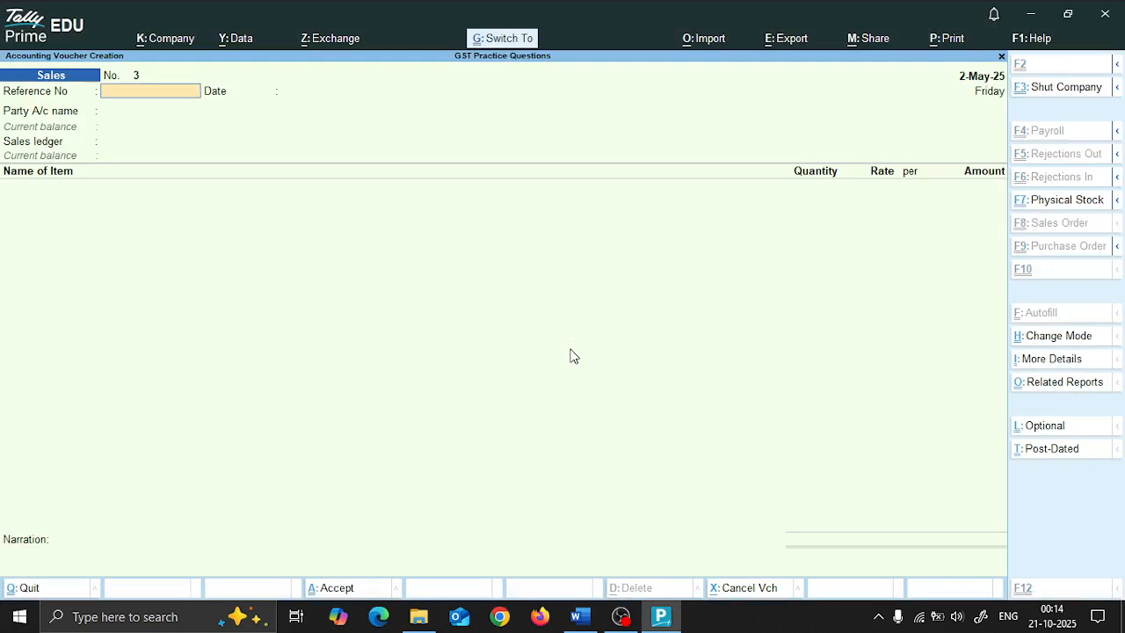
key("ctrl+h")
key("Down")
key("Return")
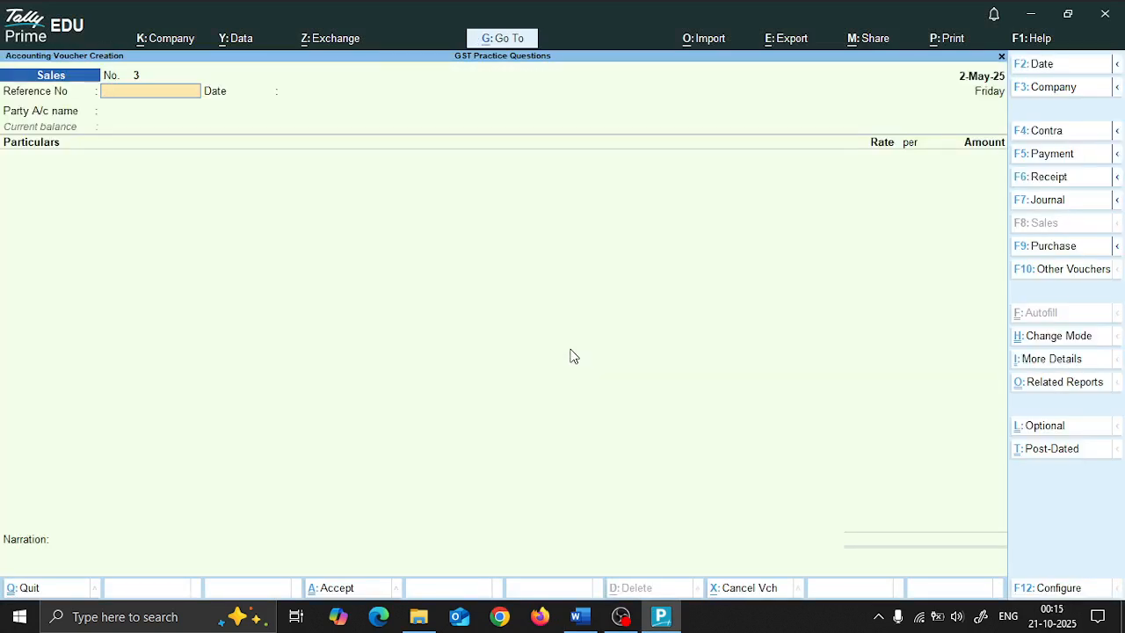
Check the date of question 6 in the Word document and set the sales voucher's date to 1-May-25
key("alt+Tab")
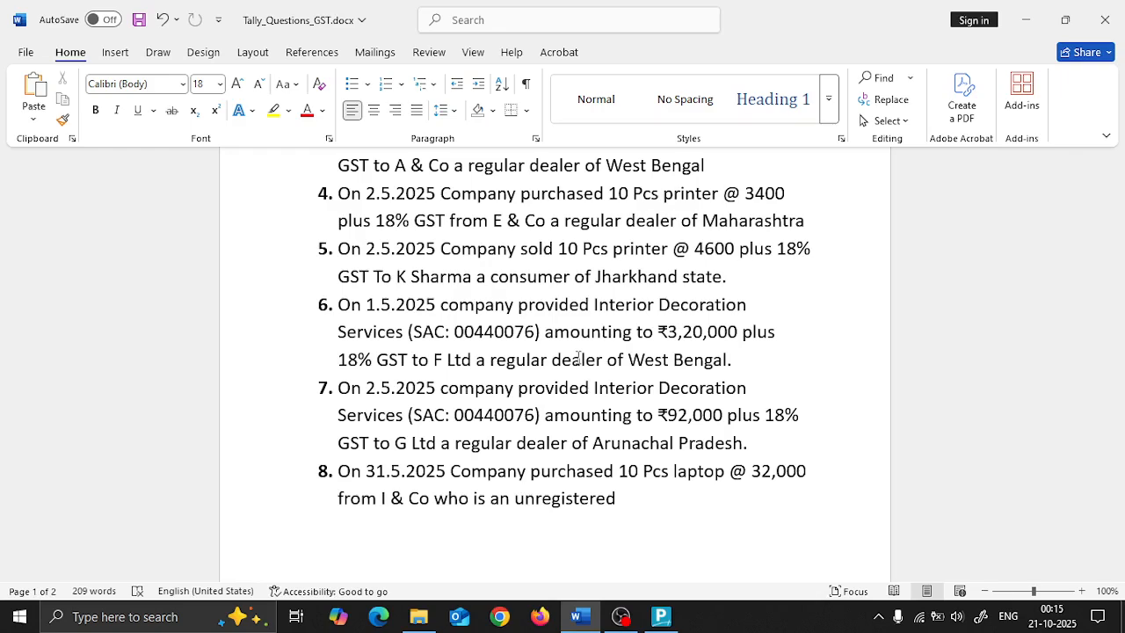
key("alt+Tab")
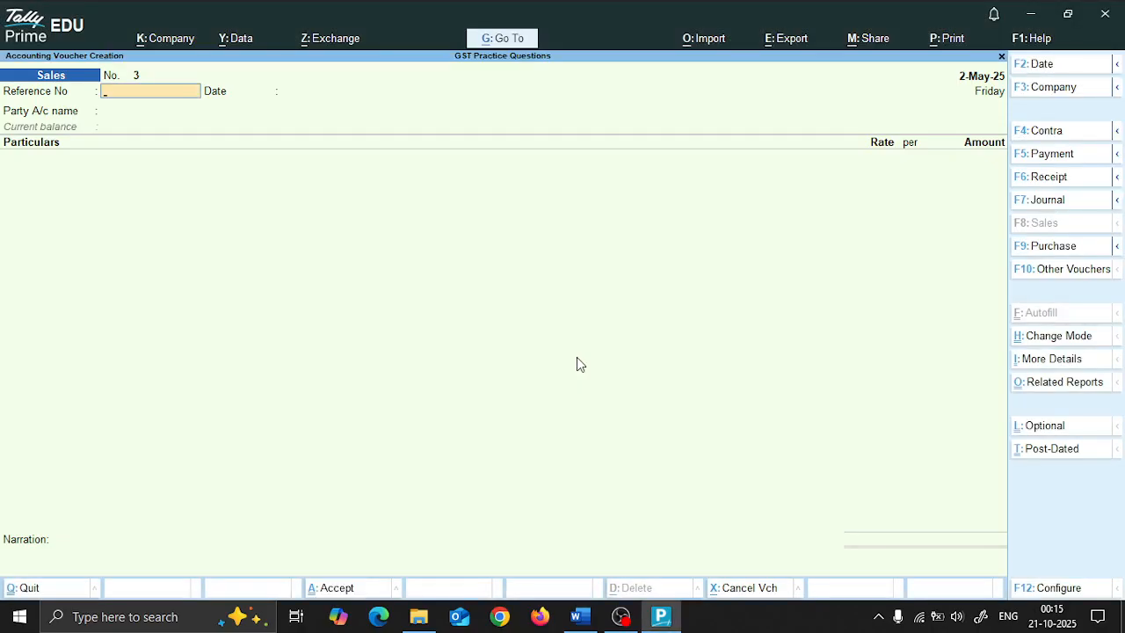
type("S")
key("BackSpace")
key("F1")
key("Escape")
key("F2")
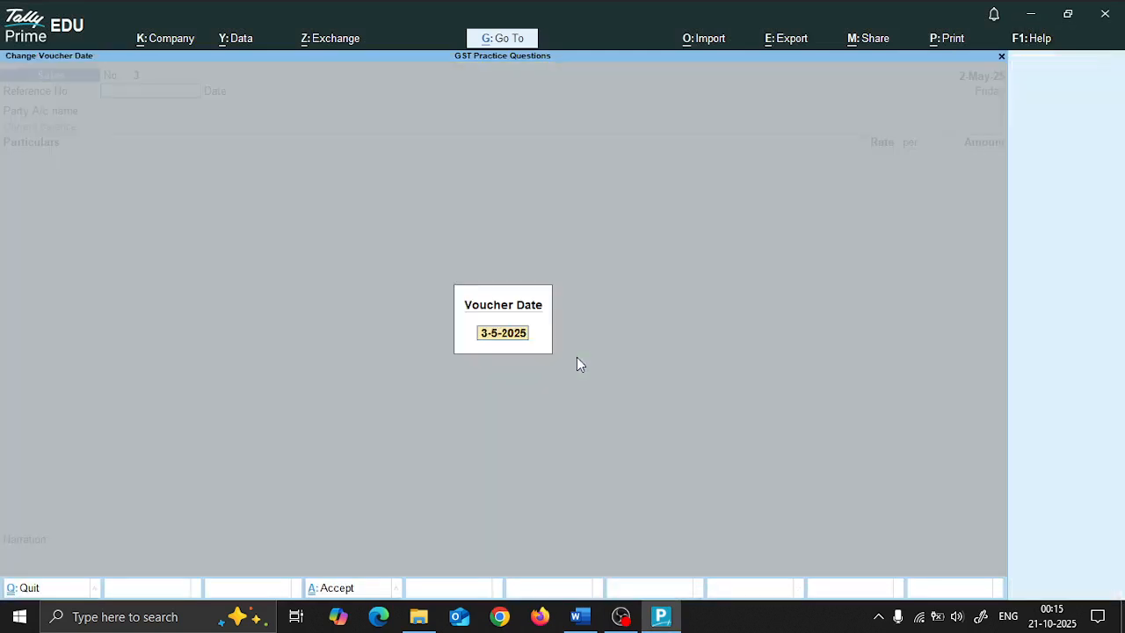
type("1-5")
key("Return")
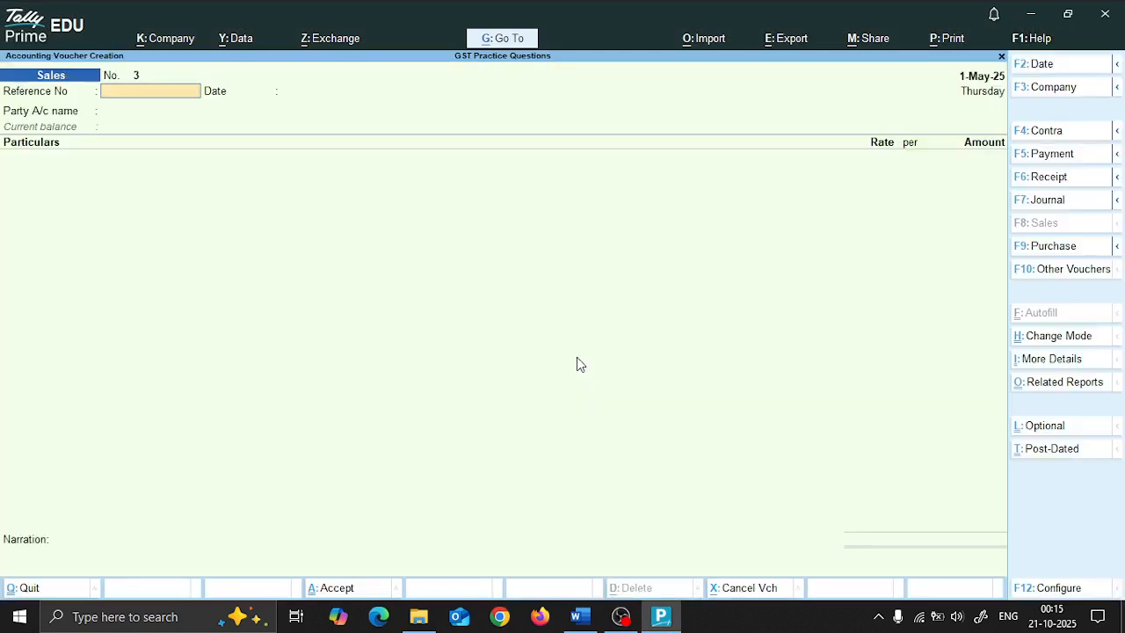
Set the sales voucher's reference number to S/003 and keep 1-May-25 as the reference date
type("S/003")
key("Return")
key("Return")
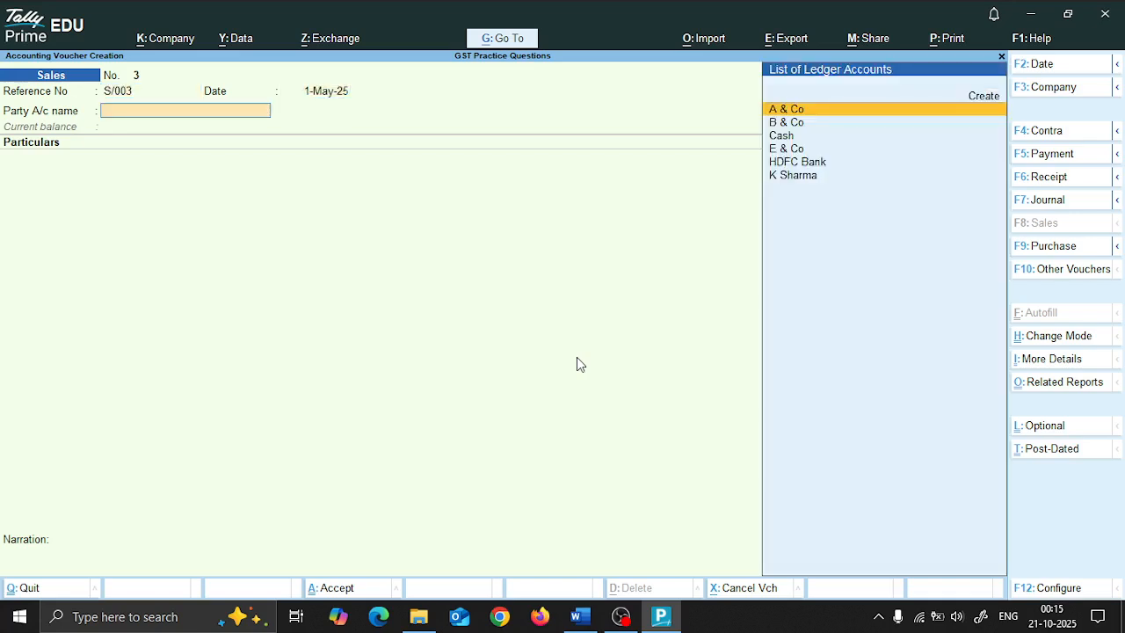
Check the customer of question 6 in the Word document and start a new party ledger F Ltd under Sundry Debtors
key("alt+Tab")
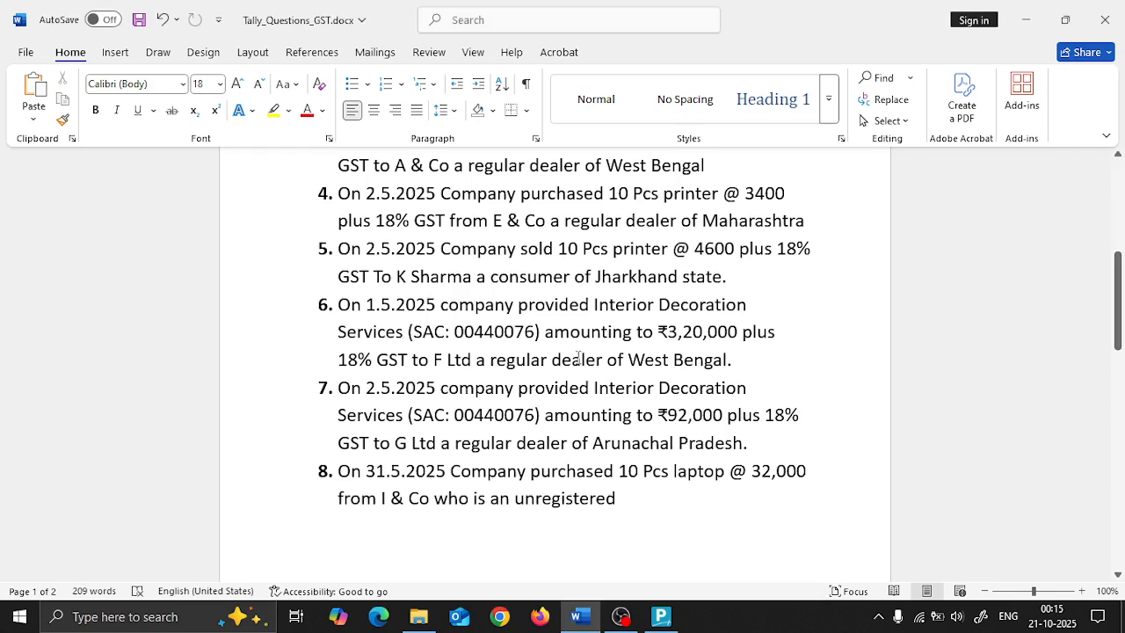
key("alt+Tab")
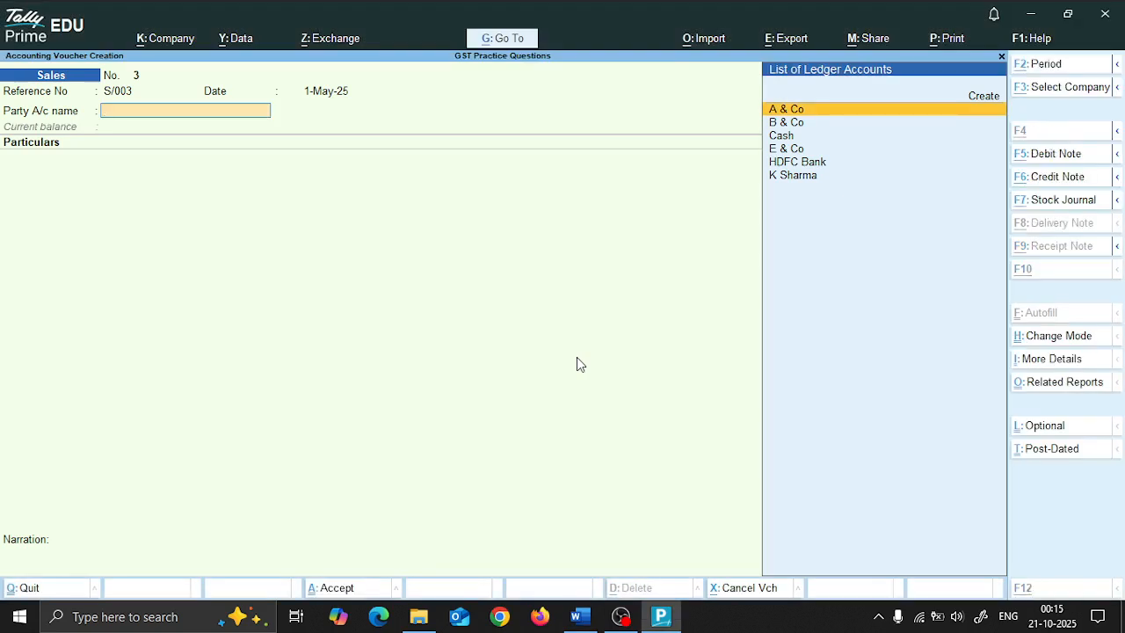
key("alt+c")
type("F Lt")
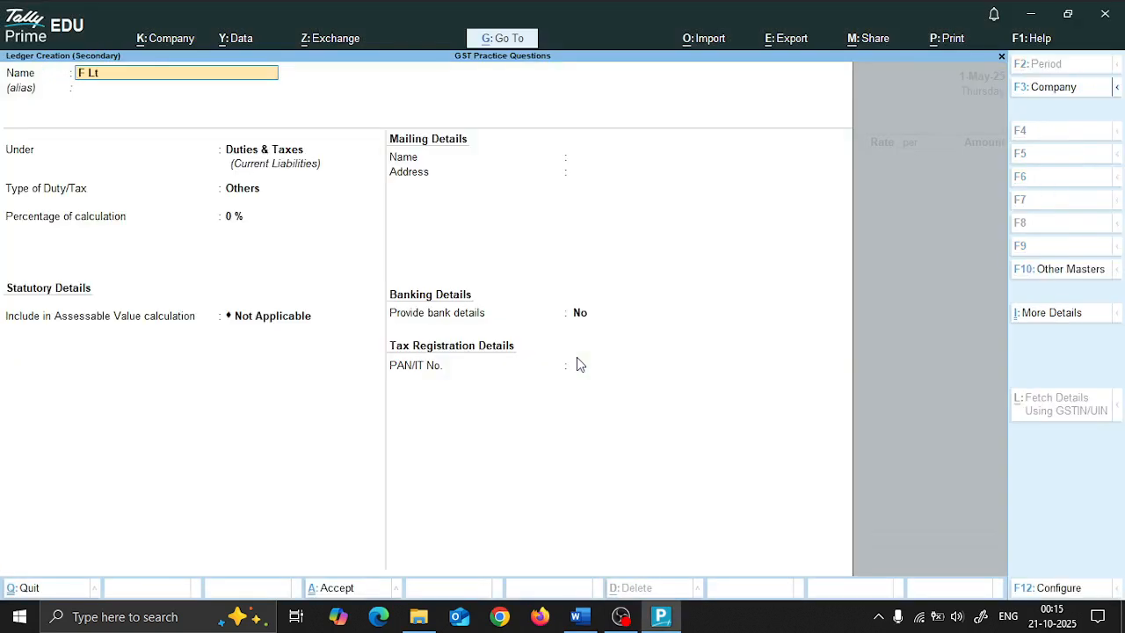
type("d")
key("Return")
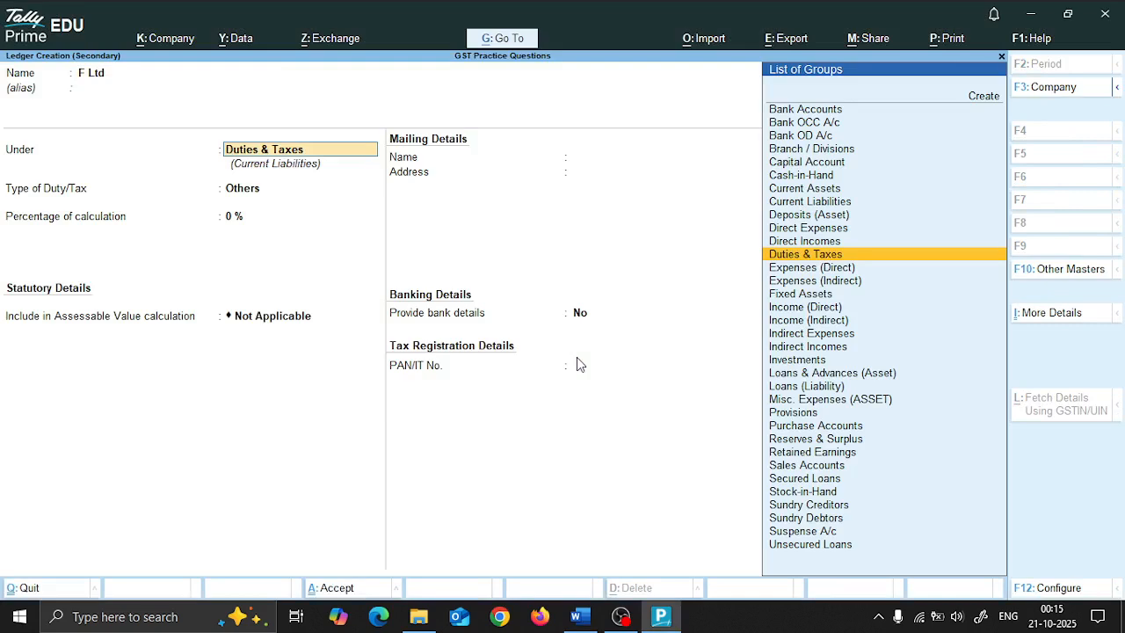
type("Deb")
key("Return")
Check F Ltd's state and dealer type in the Word document, keeping bill-by-bill balances, West Bengal, no bank details and Regular registration
key("alt+Tab")
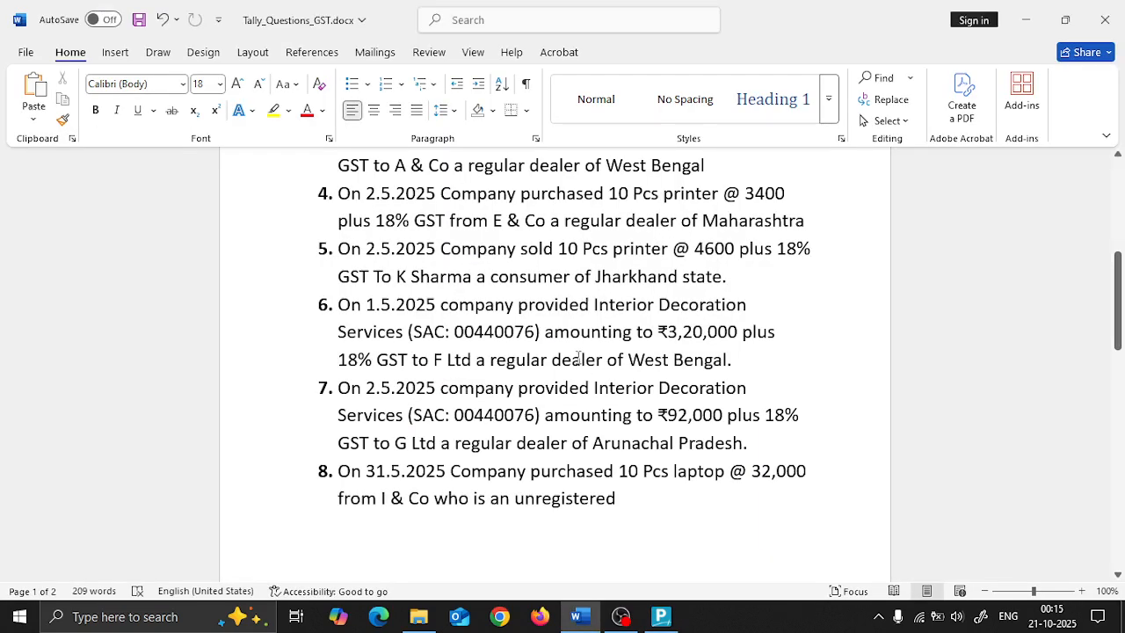
key("alt+Tab")
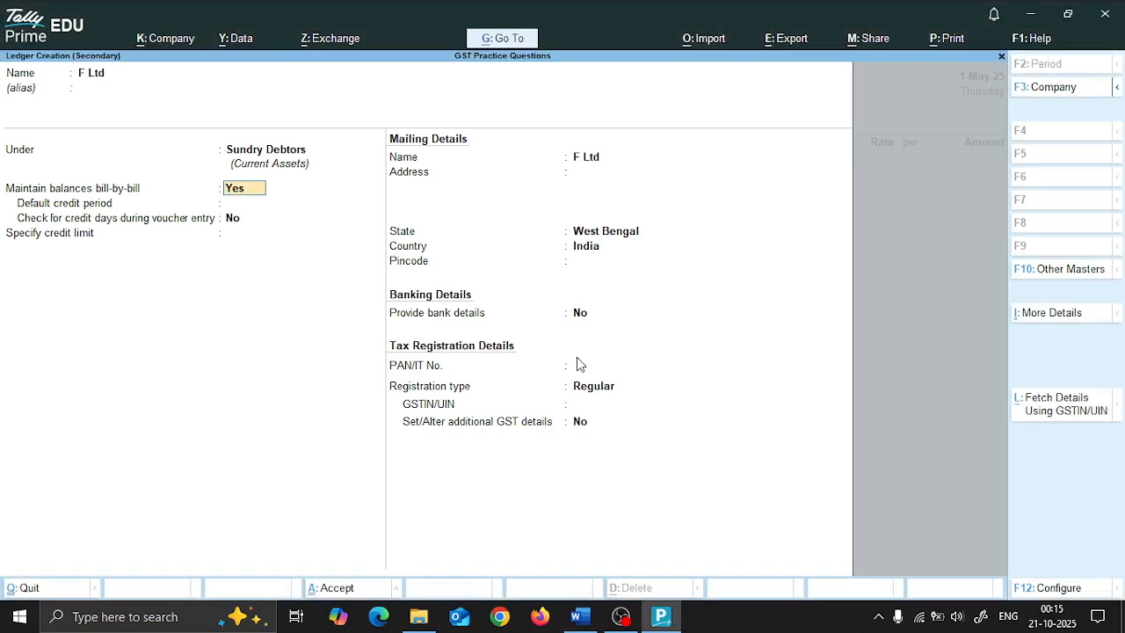
key("Return")
key("Return")
key("Return")
key("Return")
key("Return")
key("Return")
key("Return")
key("Return")
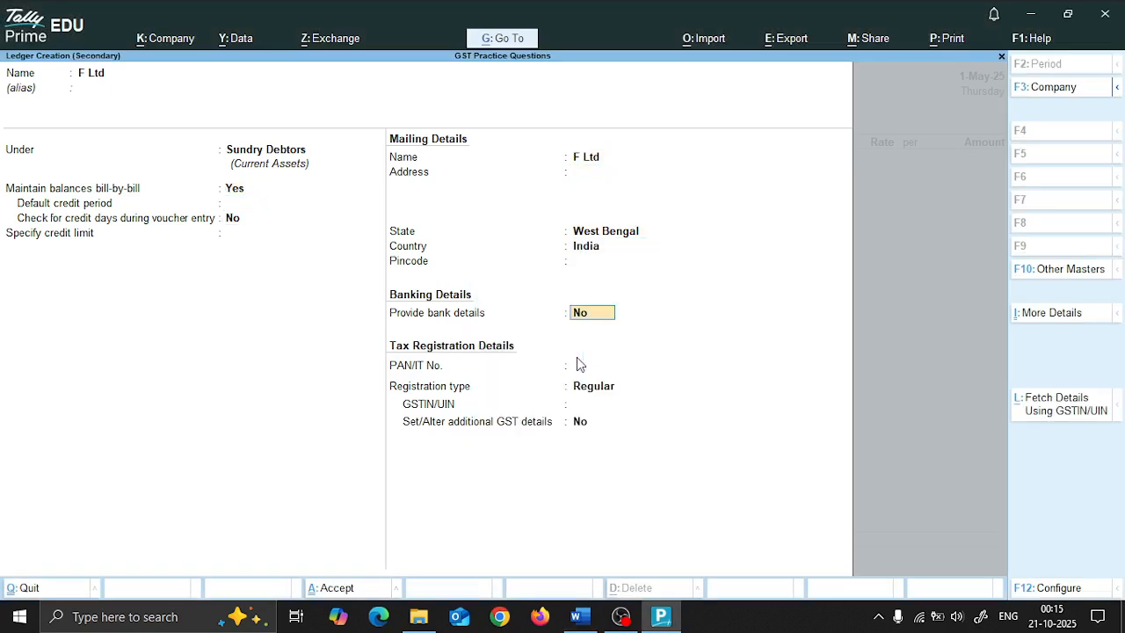
key("Return")
key("Return")
key("Return")
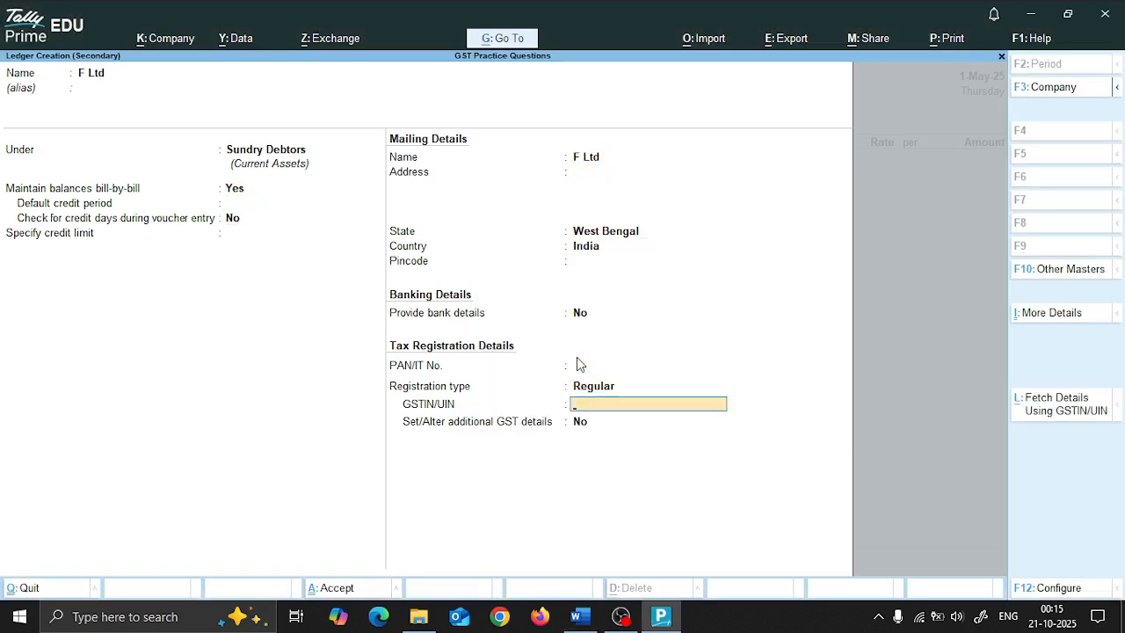
Enter F Ltd's GSTIN and save the ledger without additional GST details
type("19BCDEF1234L1ZE")
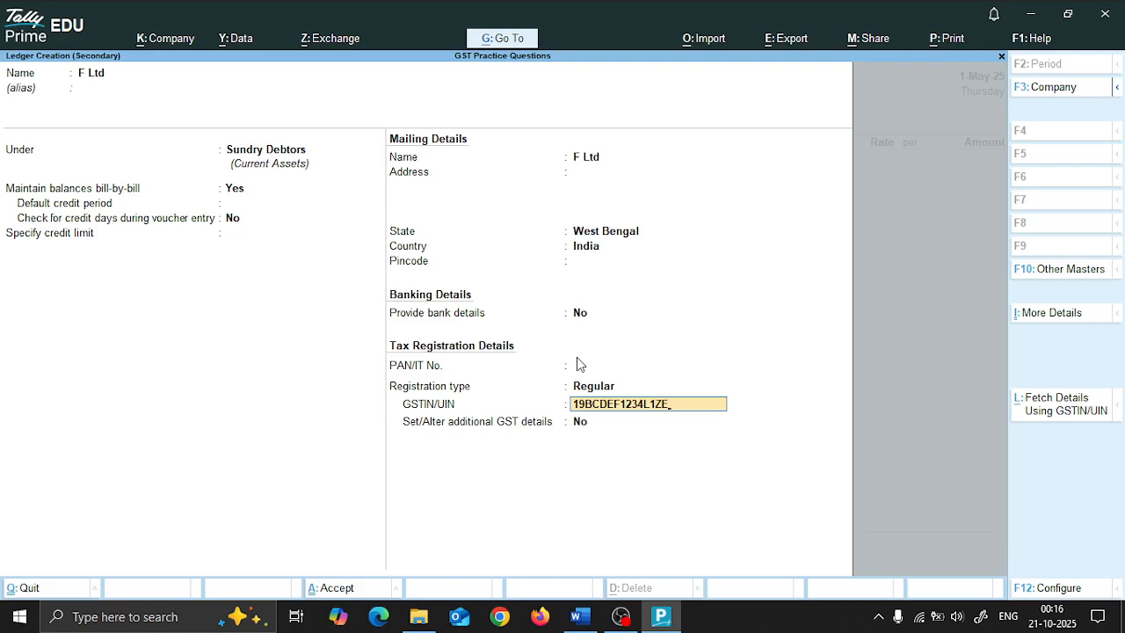
key("Return")
key("Return")
key("Return")
key("Return")
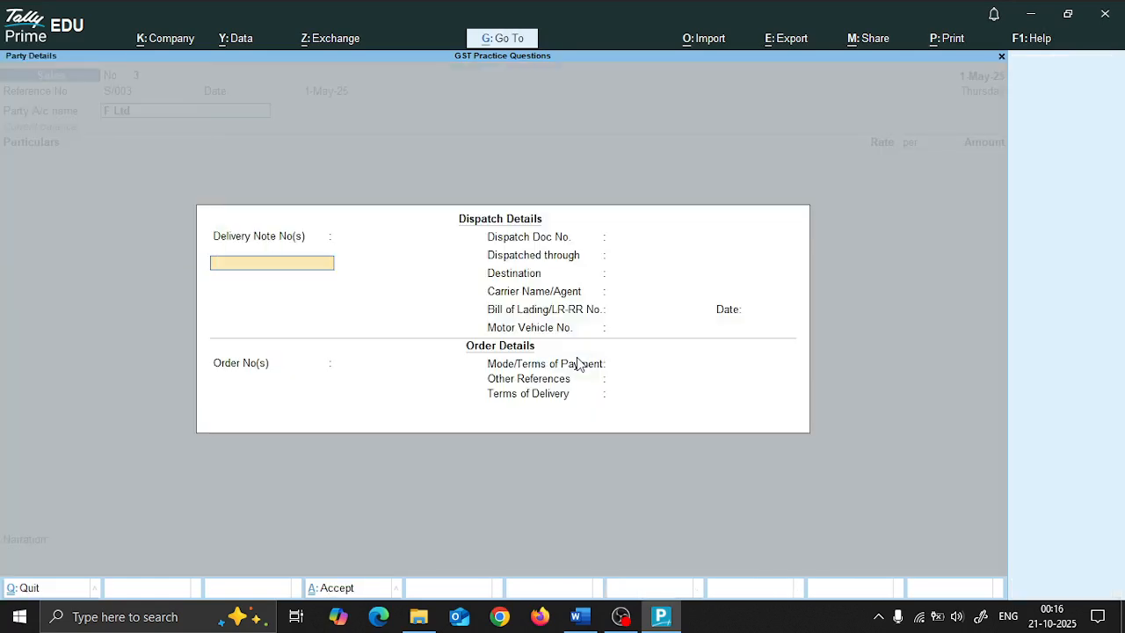
Leave the dispatch and order details blank and accept F Ltd's party details with West Bengal as the place of supply
key("Return")
key("Return")
key("Return")
key("Return")
key("Return")
key("Return")
key("Return")
key("Return")
key("Return")
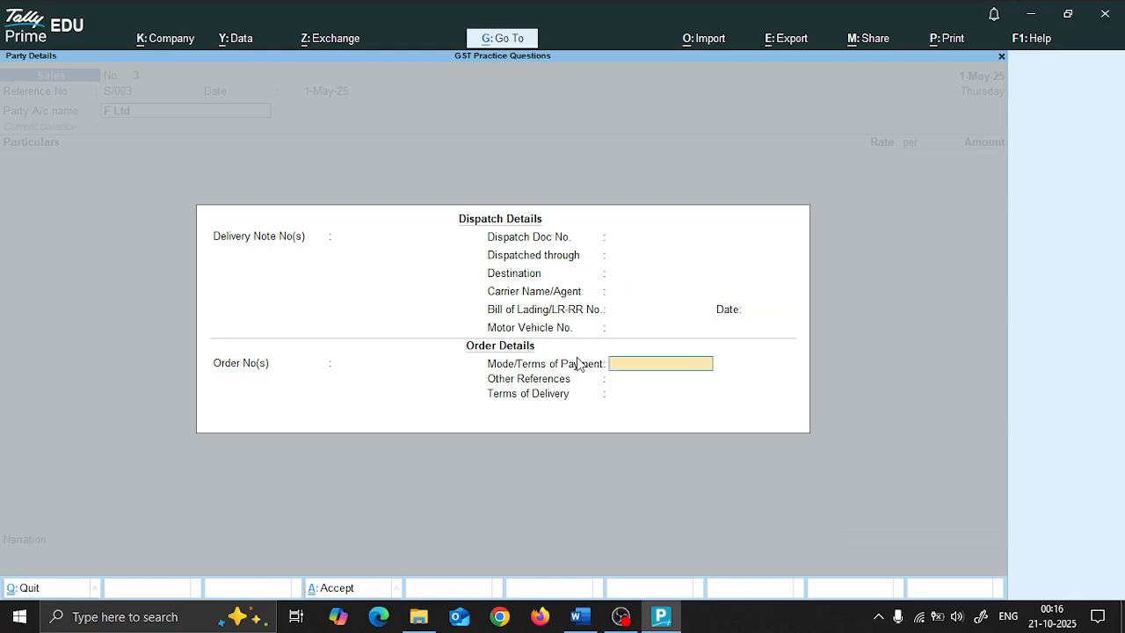
key("Return")
key("Return")
key("Return")
key("Return")
key("Return")
key("Return")
key("Return")
key("Return")
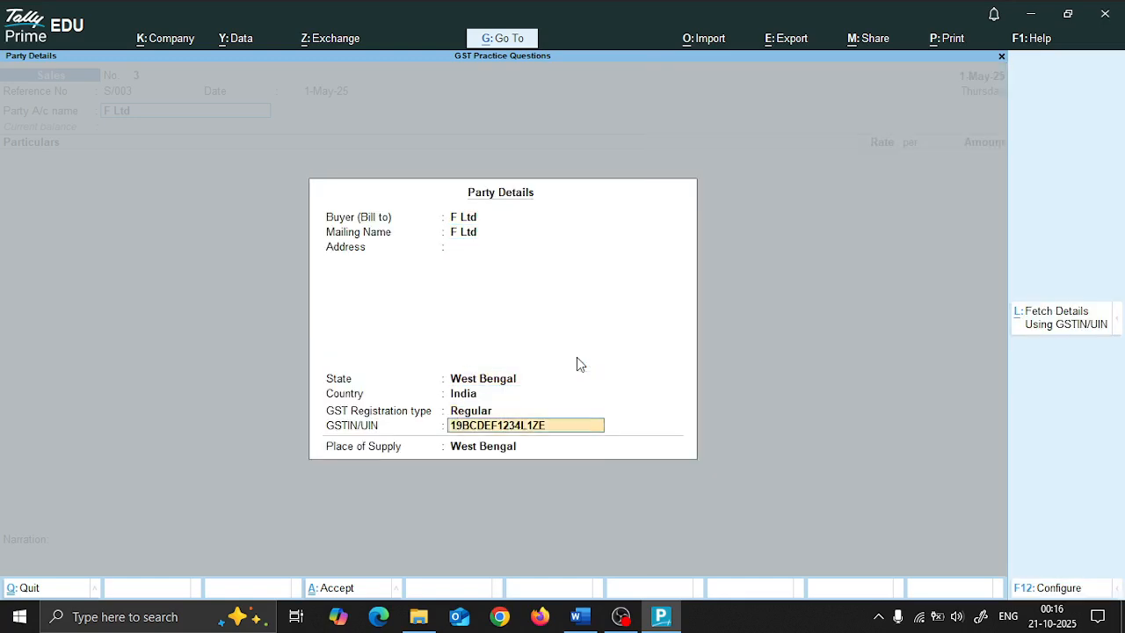
key("Return")
key("Return")
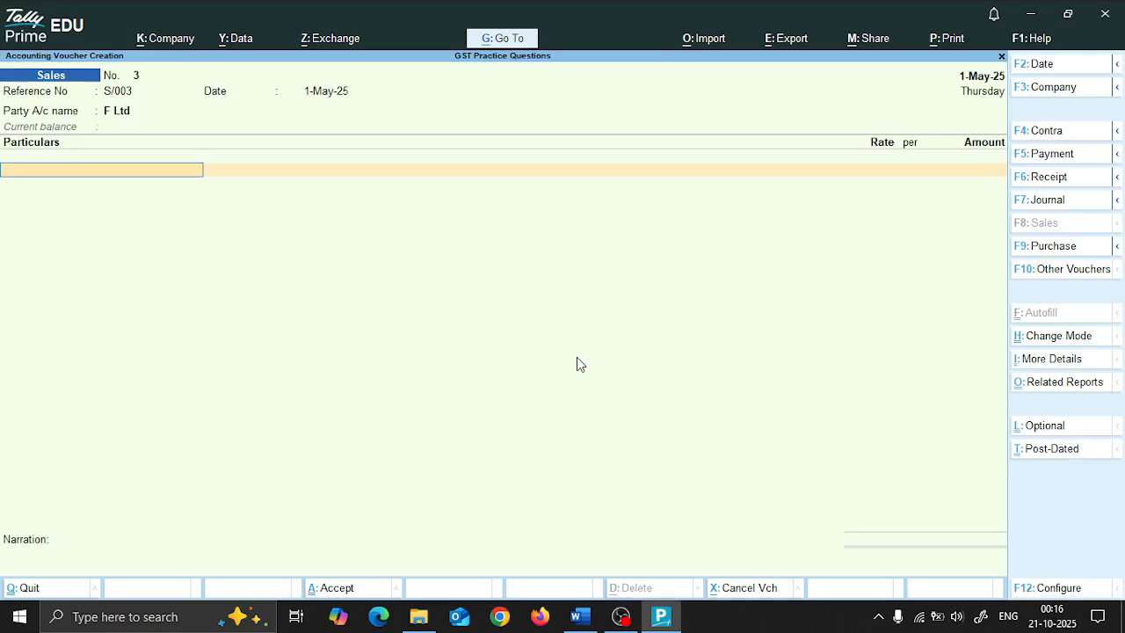
Check the service name in the Word document and start a new ledger Interior Decoration Services under Indirect Incomes
key("alt+Tab")
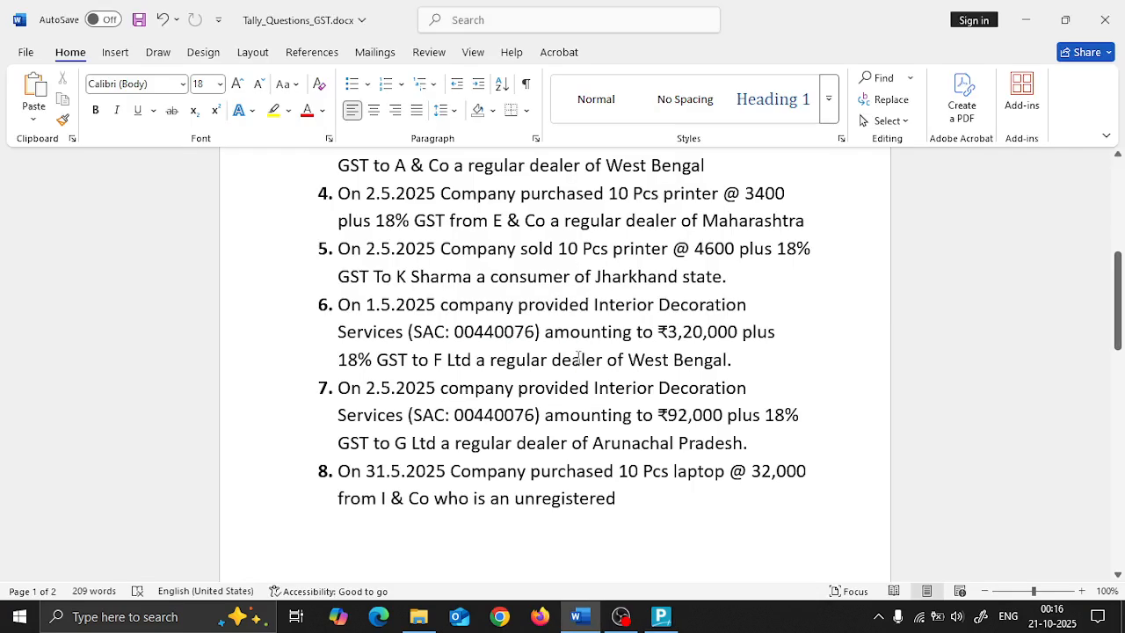
key("alt+Tab")
key("alt+c")
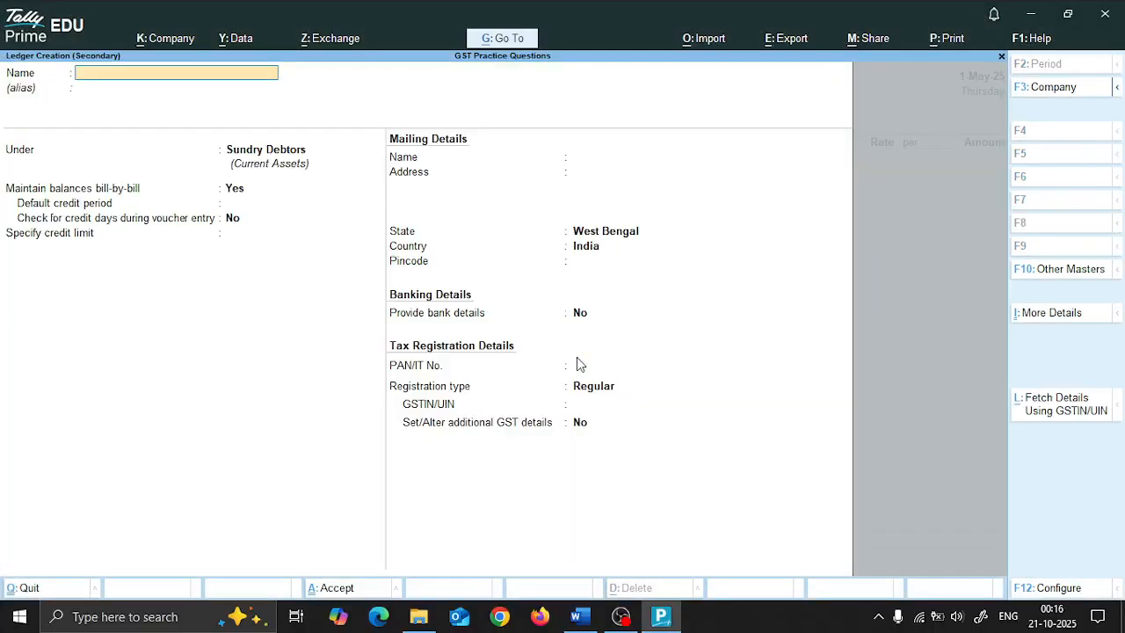
type("Interior Decoration Ser")
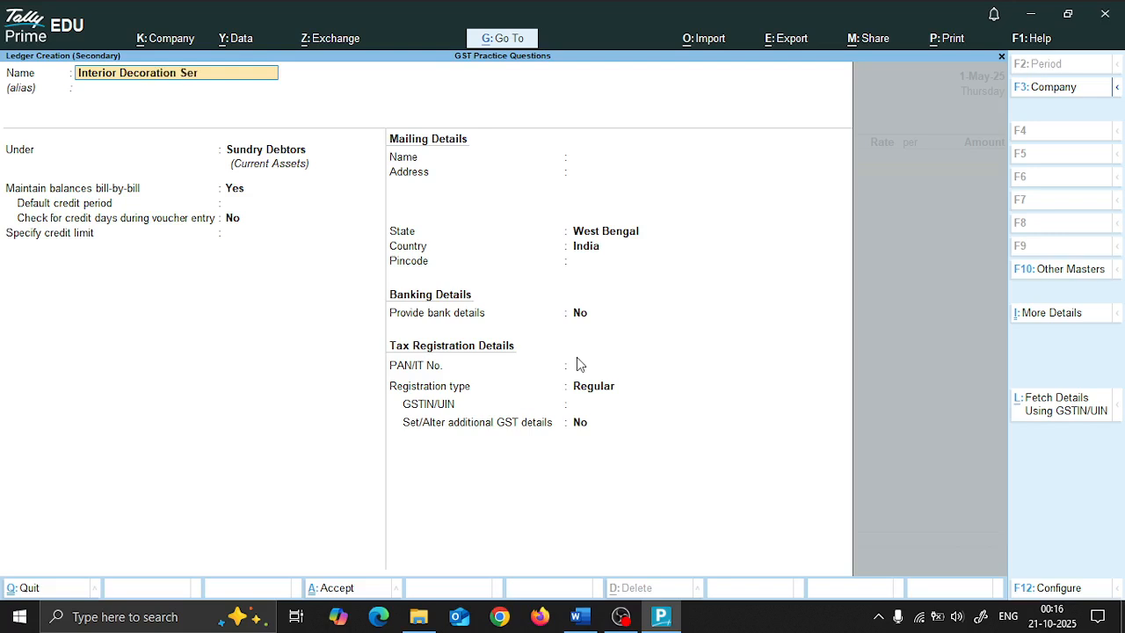
type("vices")
key("Return")
key("Return")
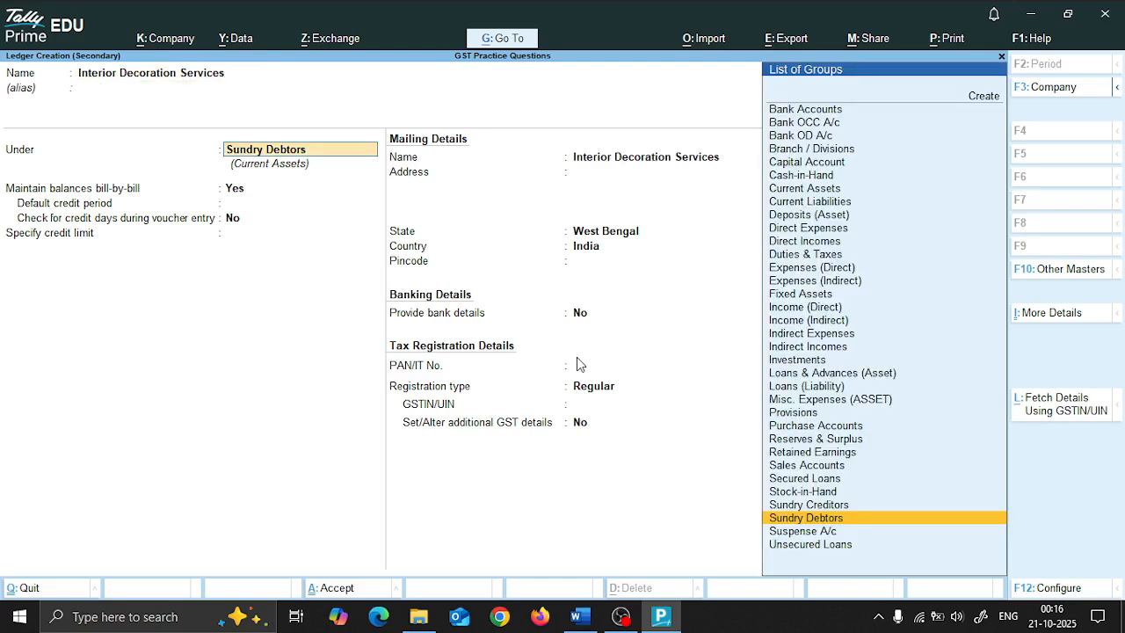
type("in")
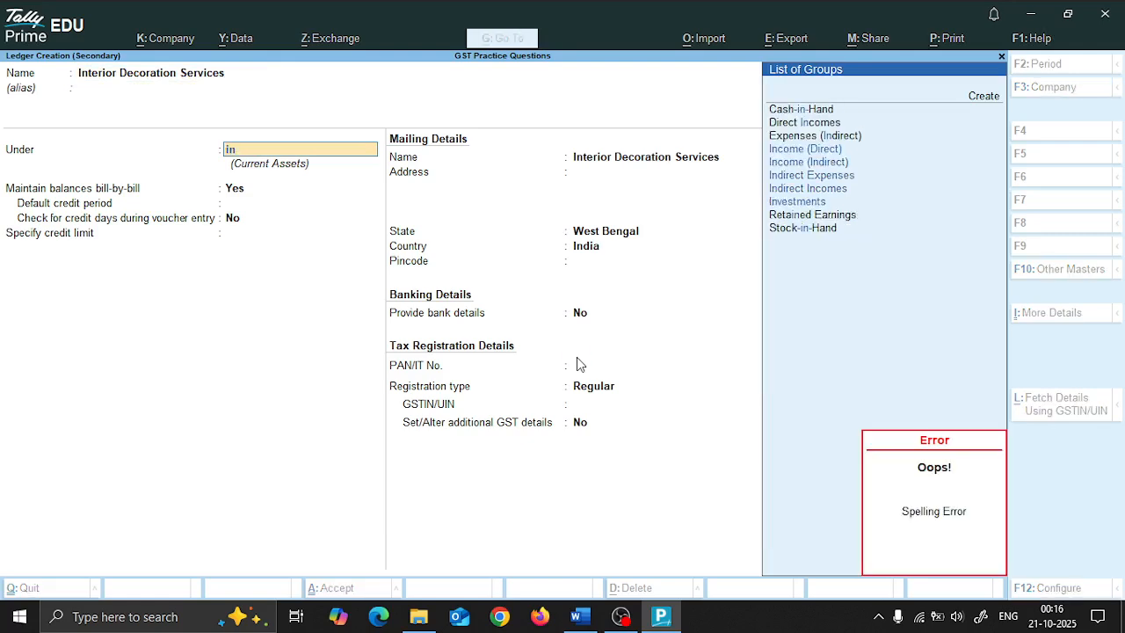
type("d")
key("Down")
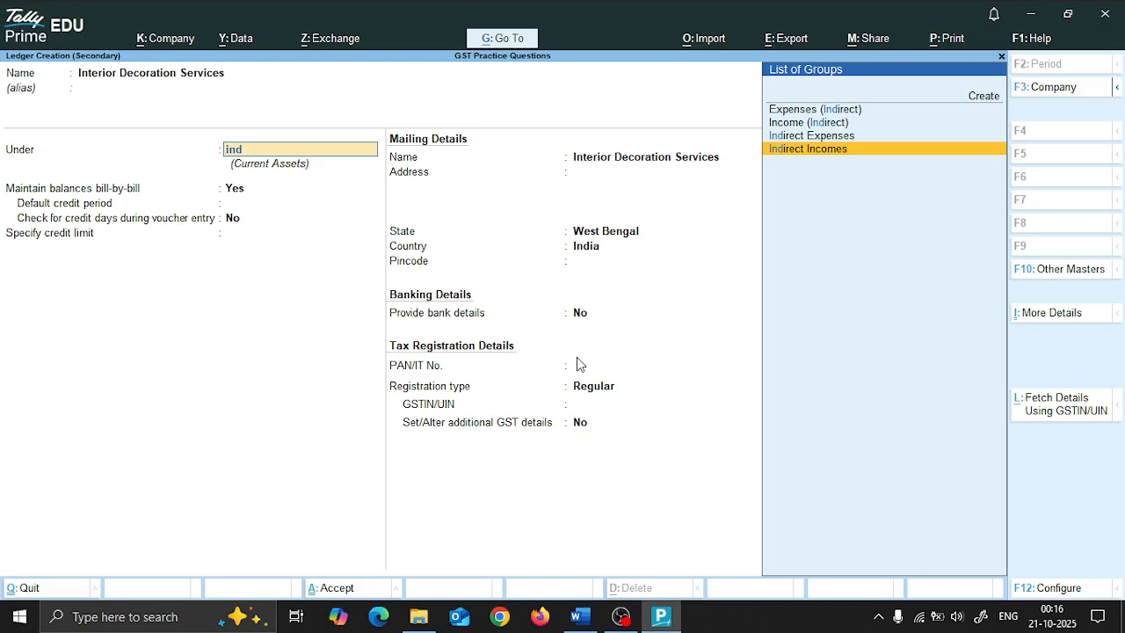
key("Return")
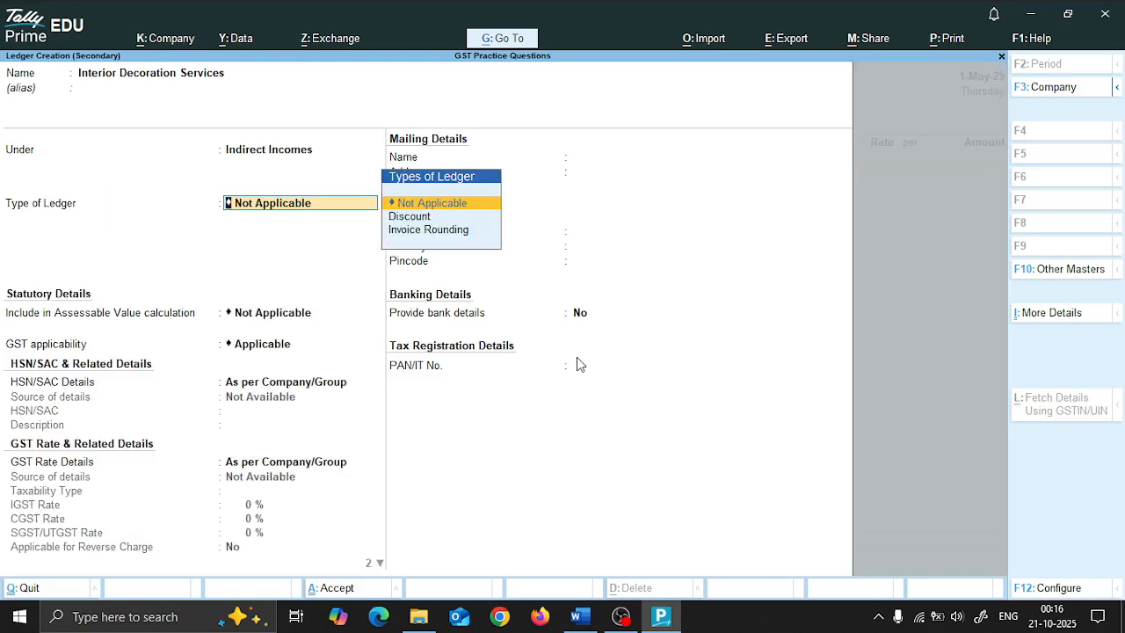
Keep GST applicable for the service ledger and specify its HSN/SAC as 00440076 from question 6, leaving the description blank
key("Return")
key("Return")
key("Return")
key("Return")
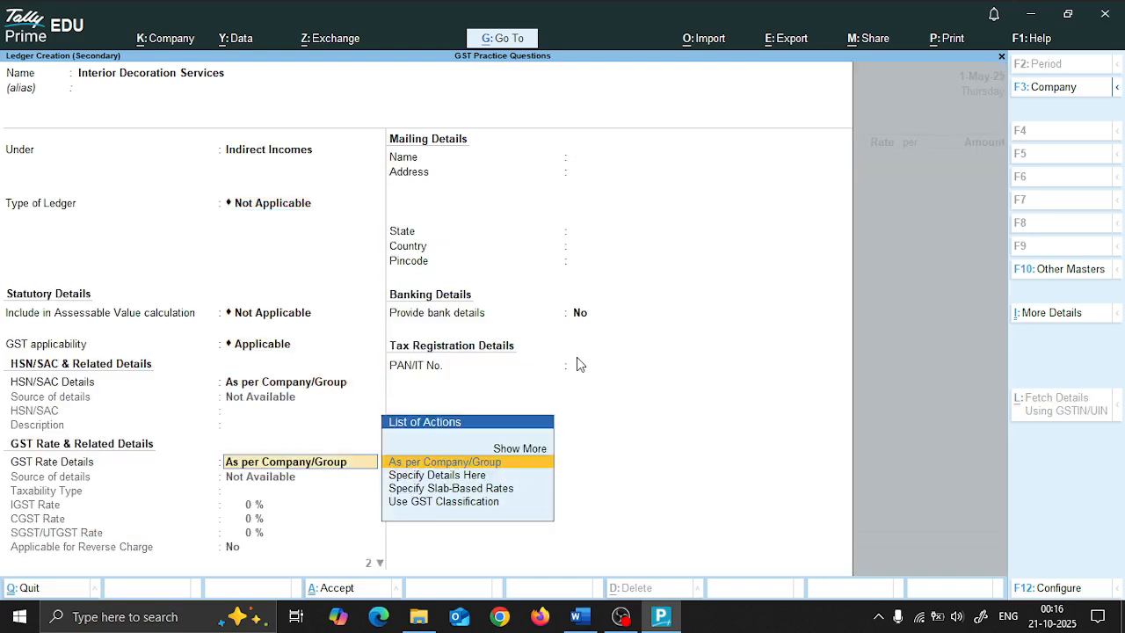
key("BackSpace")
key("BackSpace")
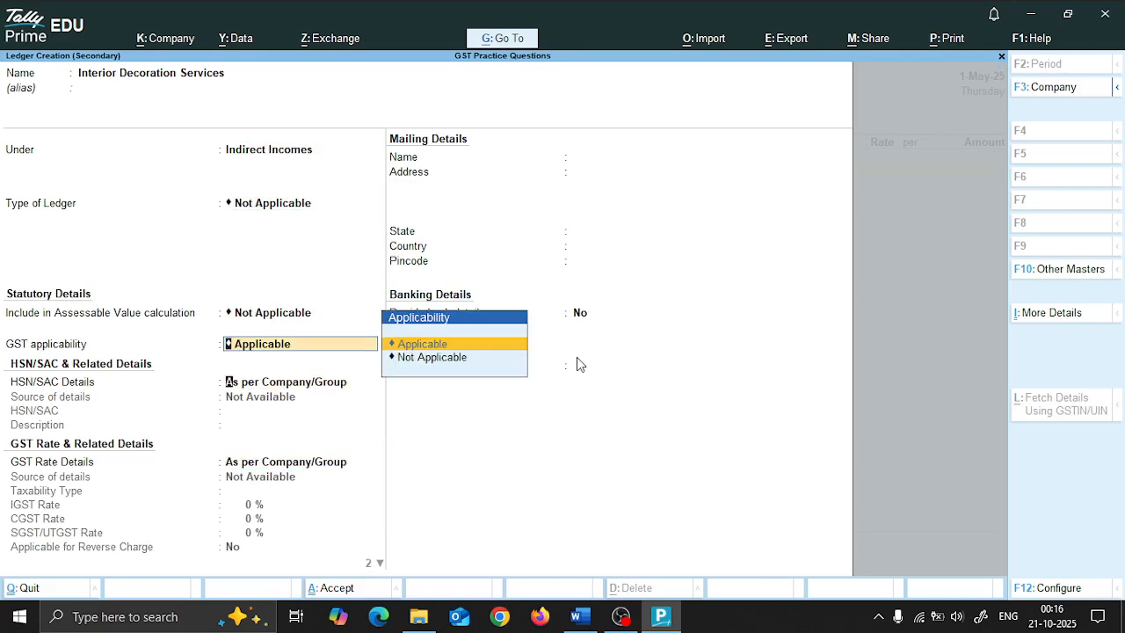
key("Return")
key("Down")
key("Return")
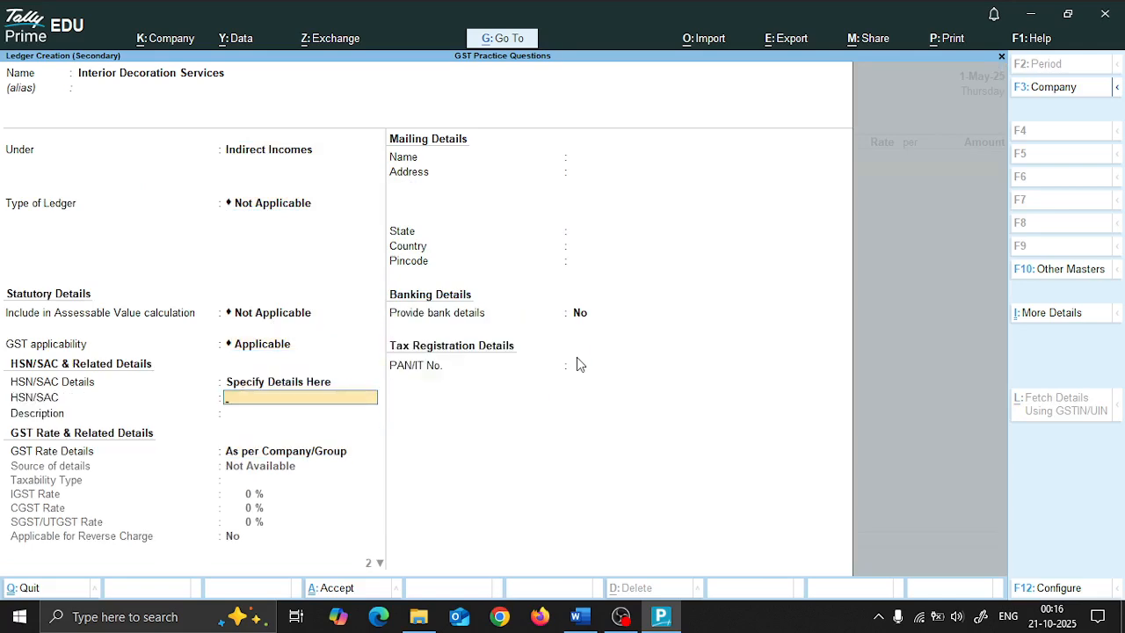
key("alt+Tab")
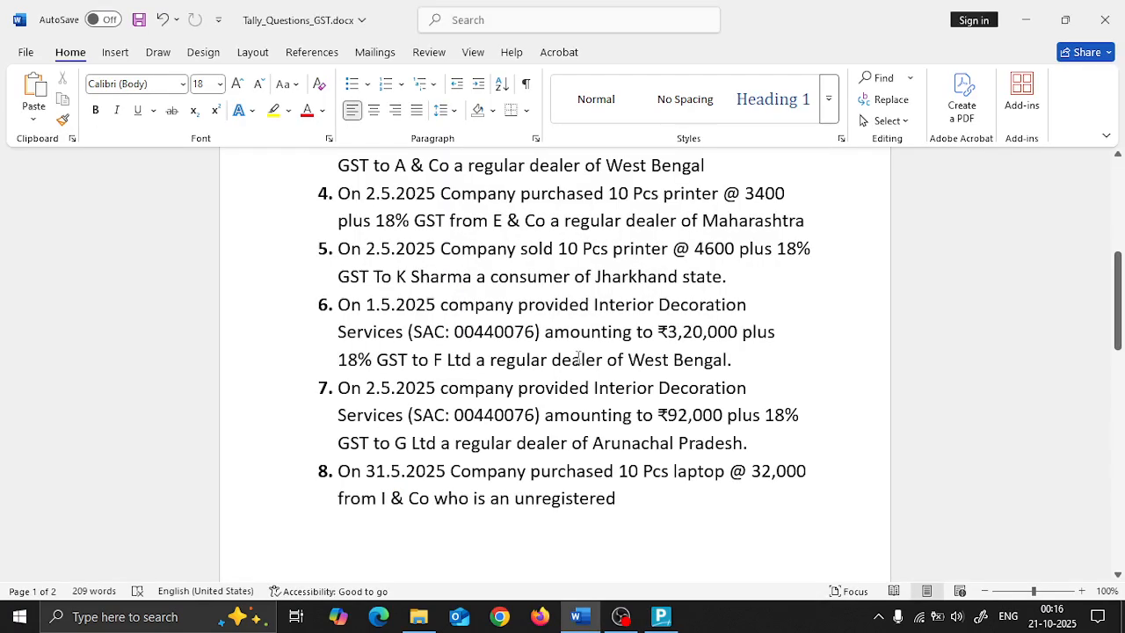
key("alt+Tab")
type("00440076")
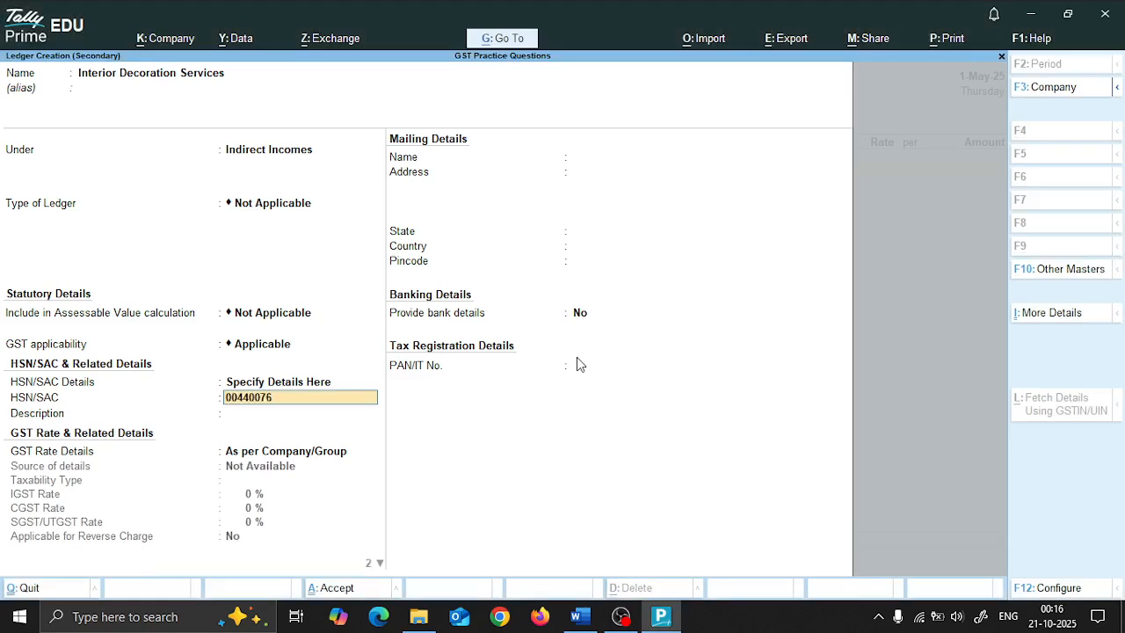
key("Return")
key("Return")
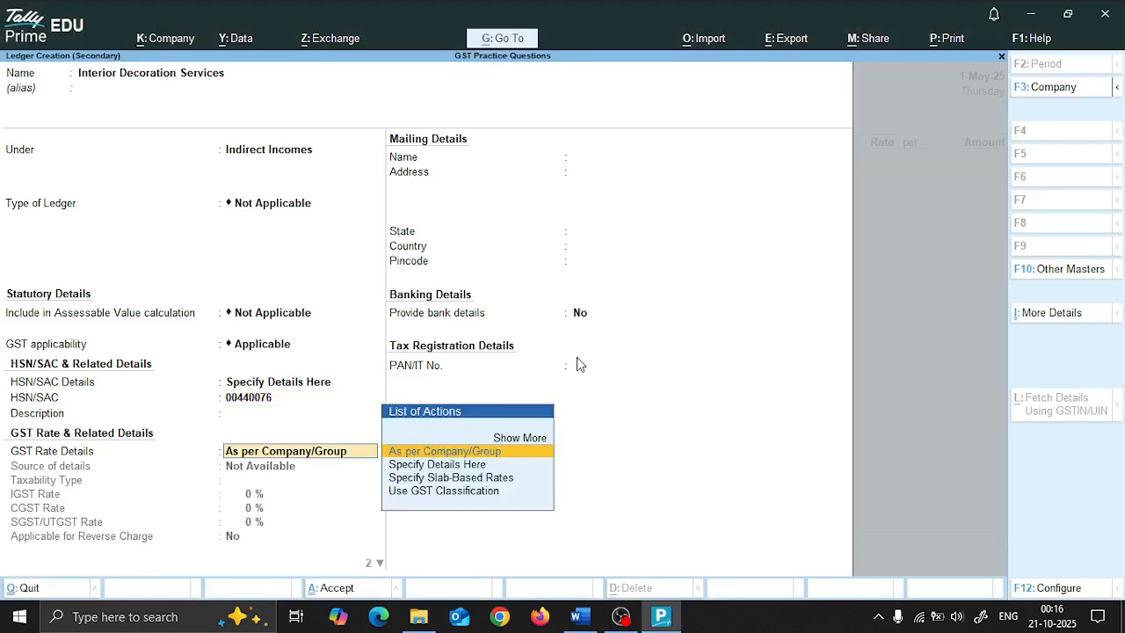
Specify the service ledger's GST details as Taxable at 18% IGST, keep input tax credit eligibility, and save the ledger
key("Down")
key("Return")
key("Return")
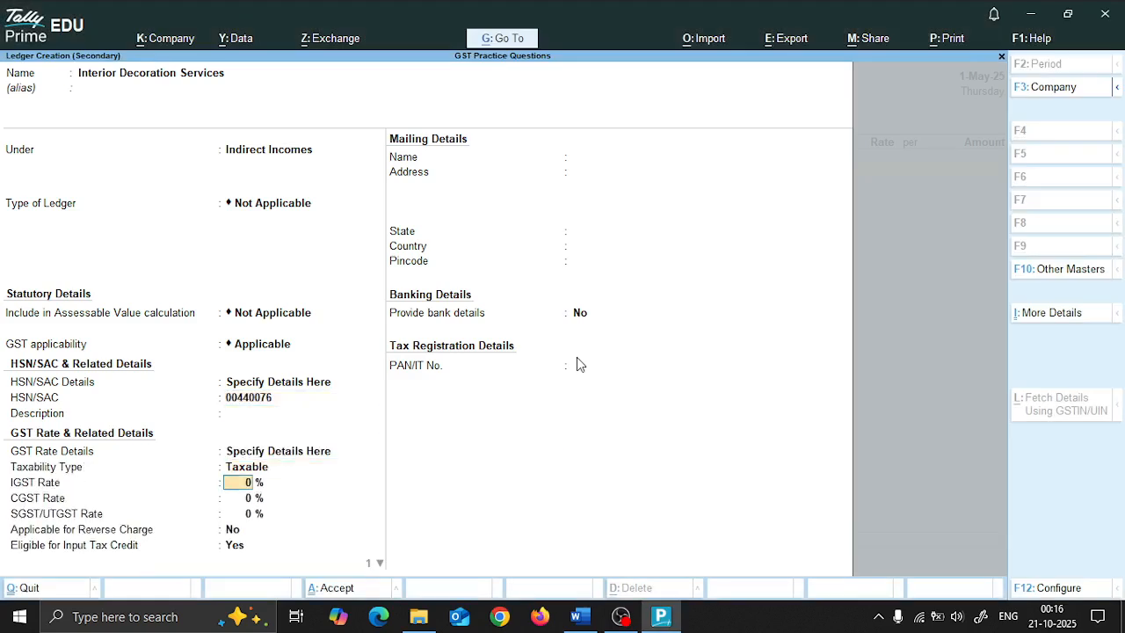
type("18")
key("Return")
key("Return")
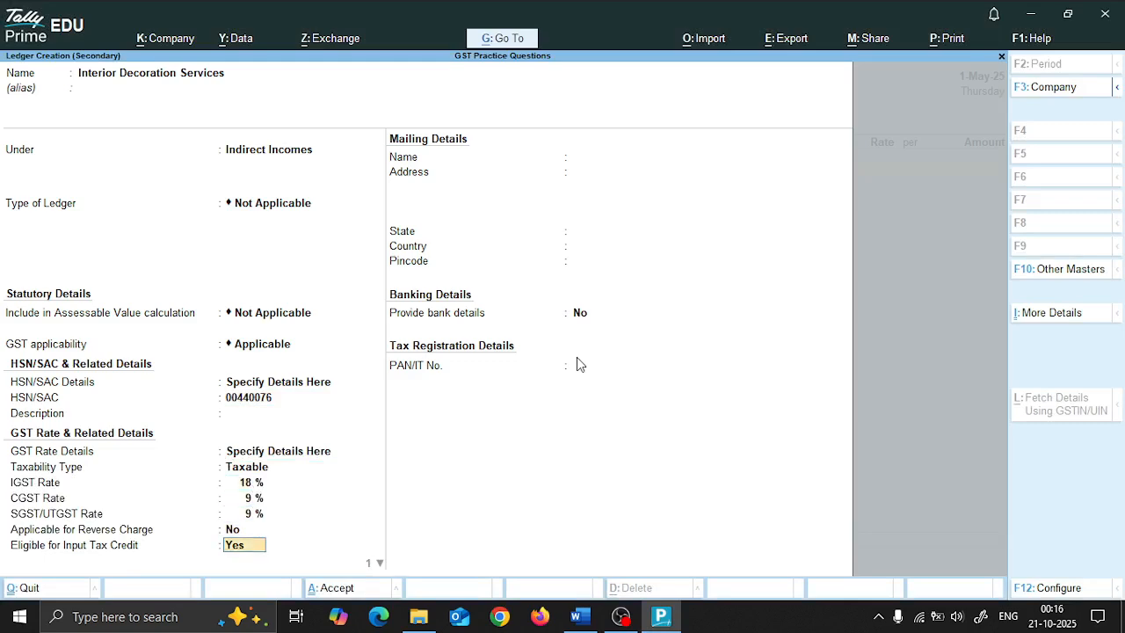
key("Return")
key("Return")
key("Return")
key("Return")
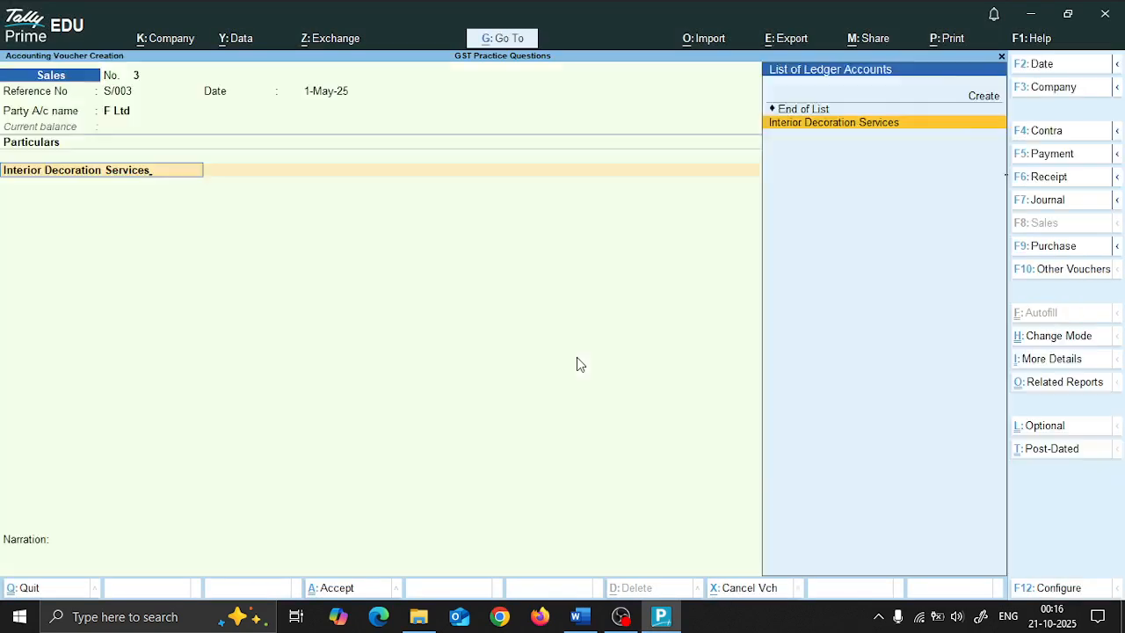
Check the amount of question 6 in the Word document and enter 320000 for Interior Decoration Services in the voucher
key("Return")
key("alt+Tab")
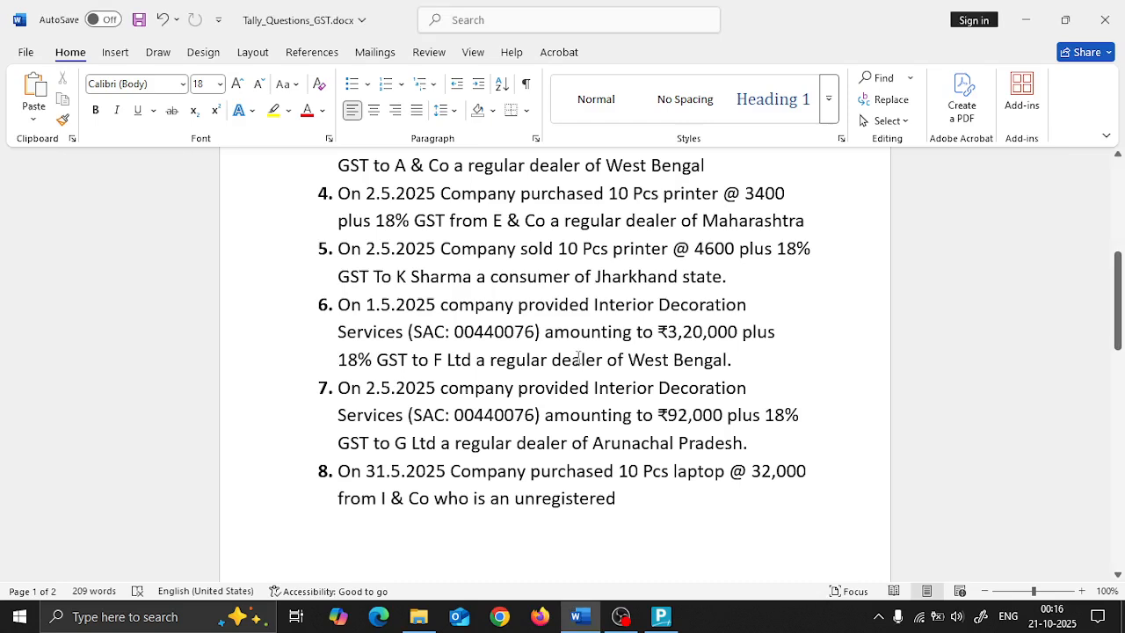
key("alt+Tab")
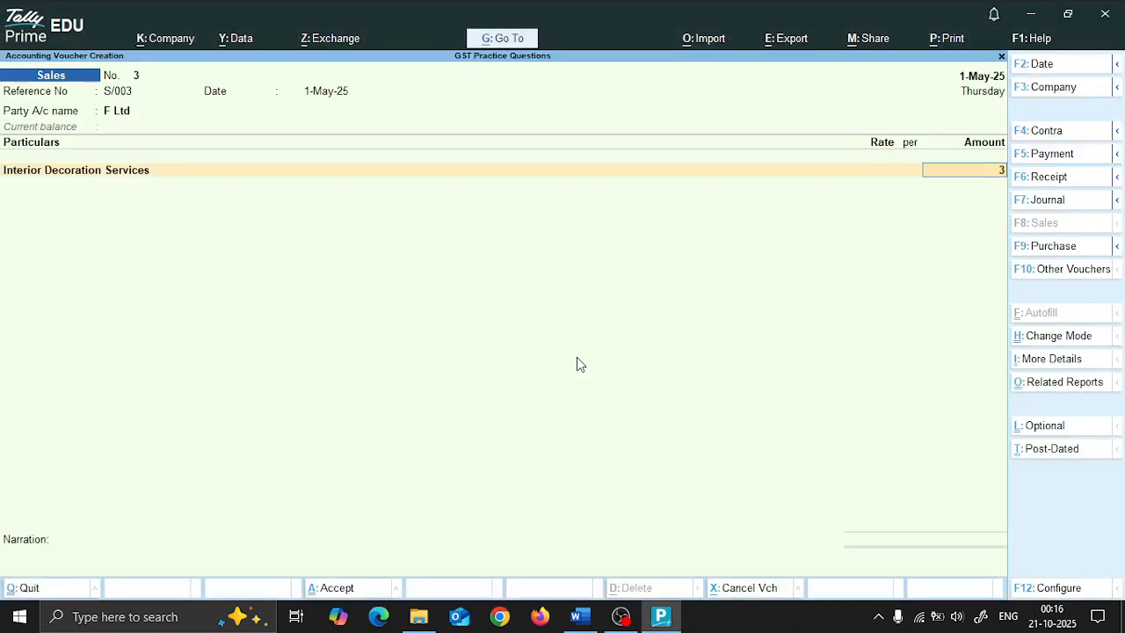
type("320000")
key("Return")
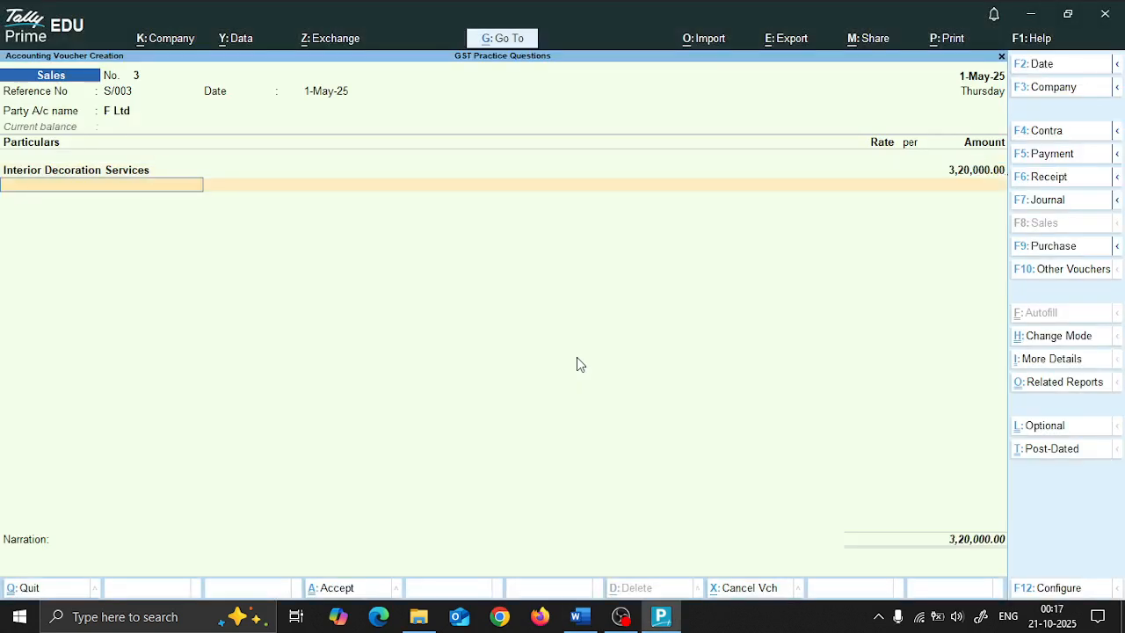
key("Return")
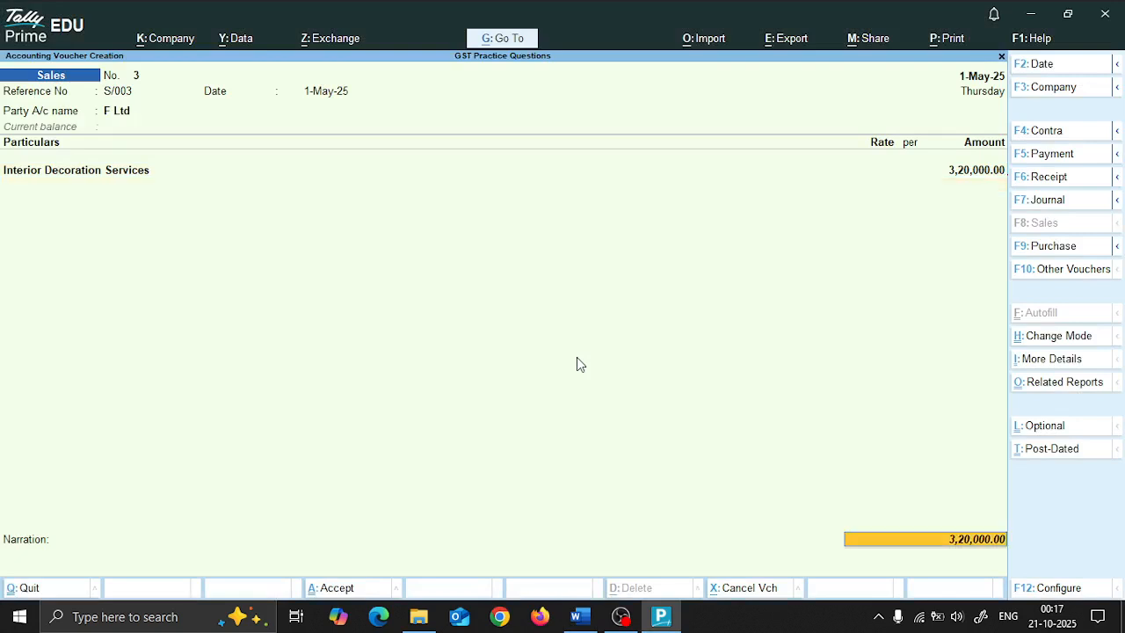
key("BackSpace")
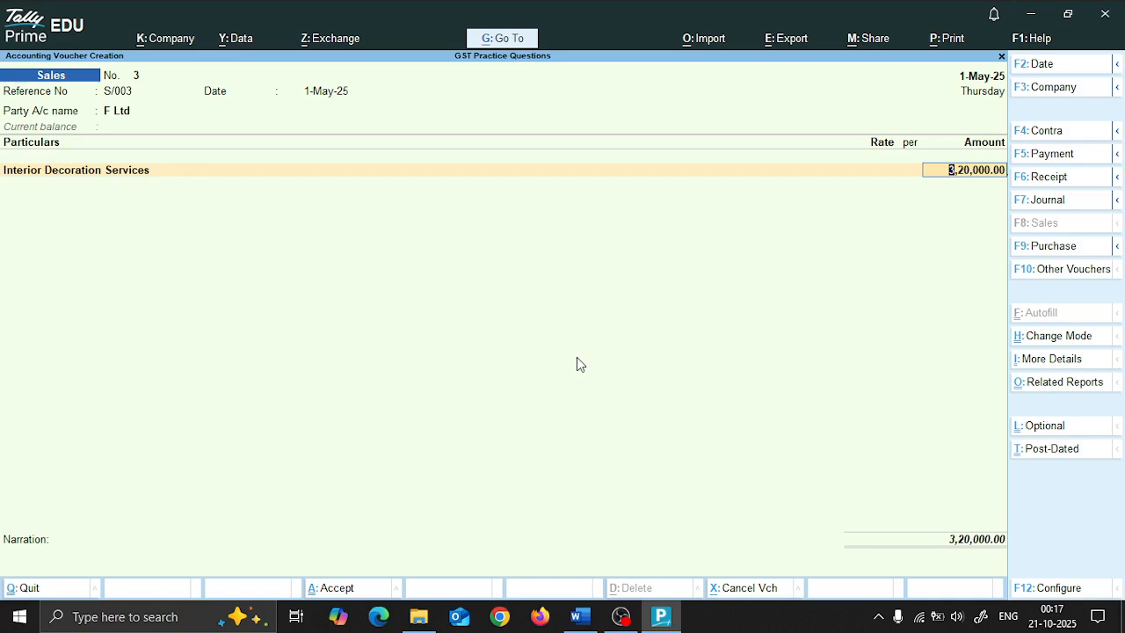
Accept 3,20,000.00 as the amount for Interior Decoration Services
key("Return")
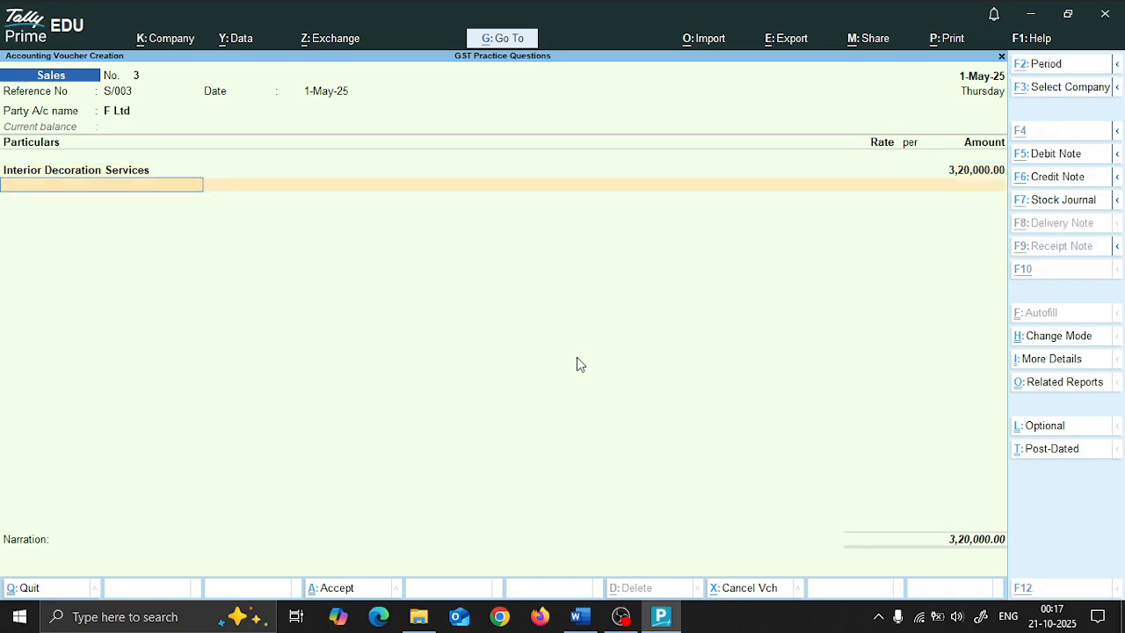
key("alt+c")
type("Input")
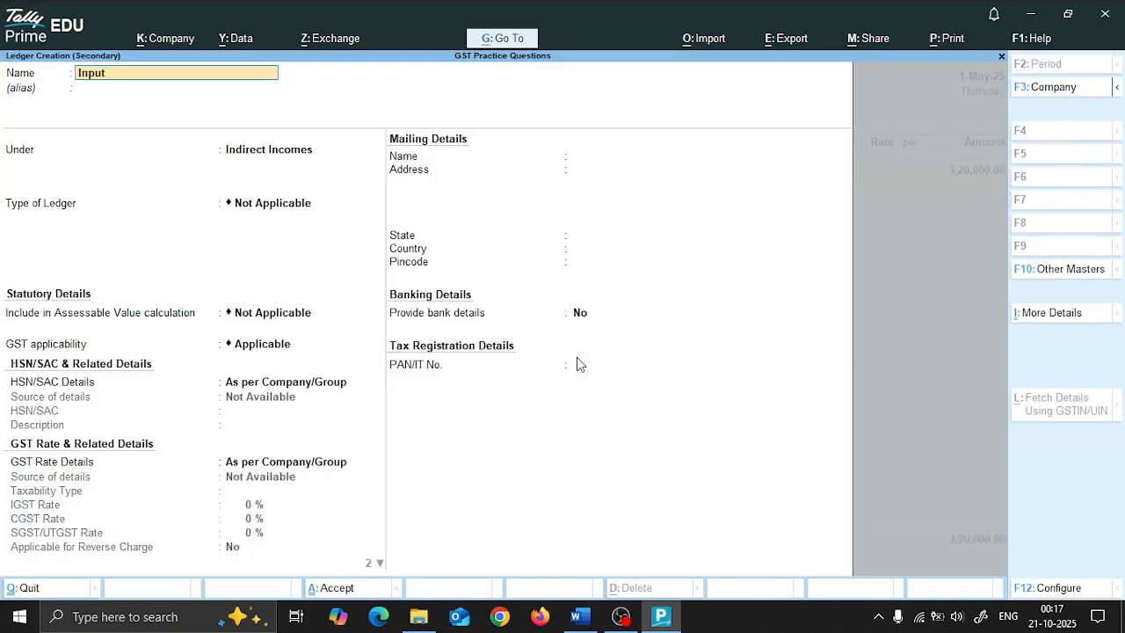
key("alt+Tab")
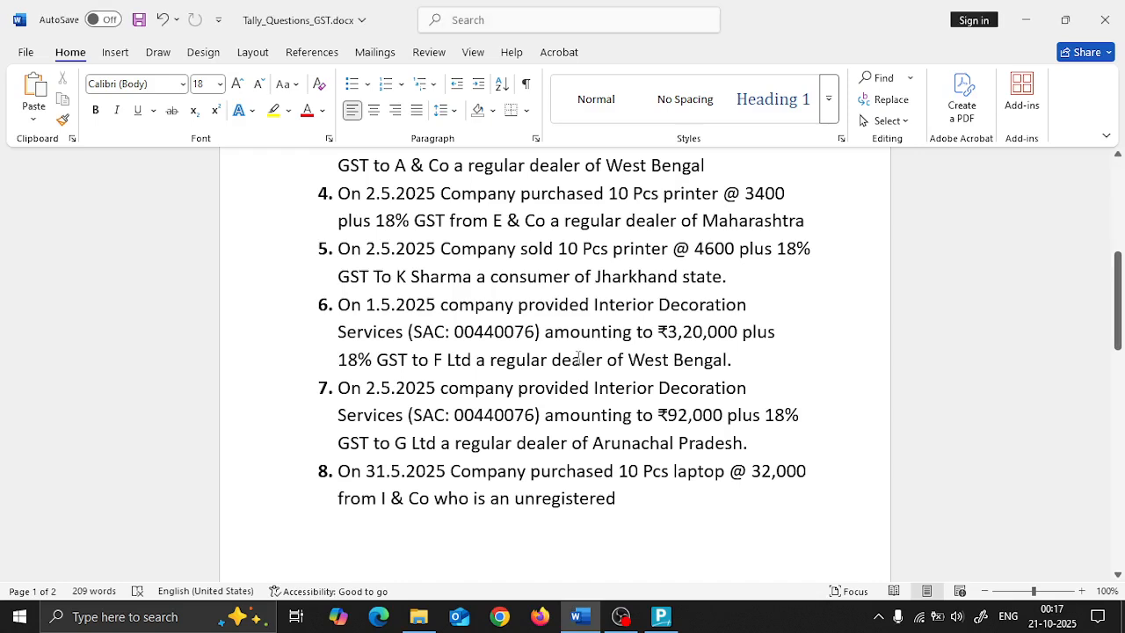
key("alt+Tab")
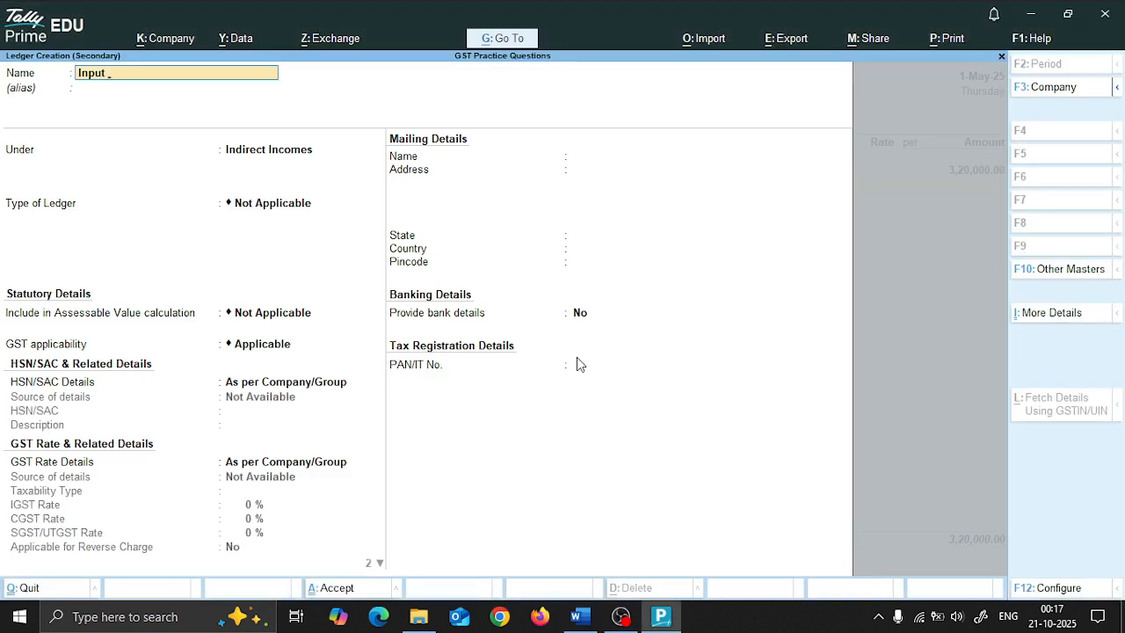
key("BackSpace")
key("BackSpace")
key("BackSpace")
key("BackSpace")
key("BackSpace")
key("Escape")
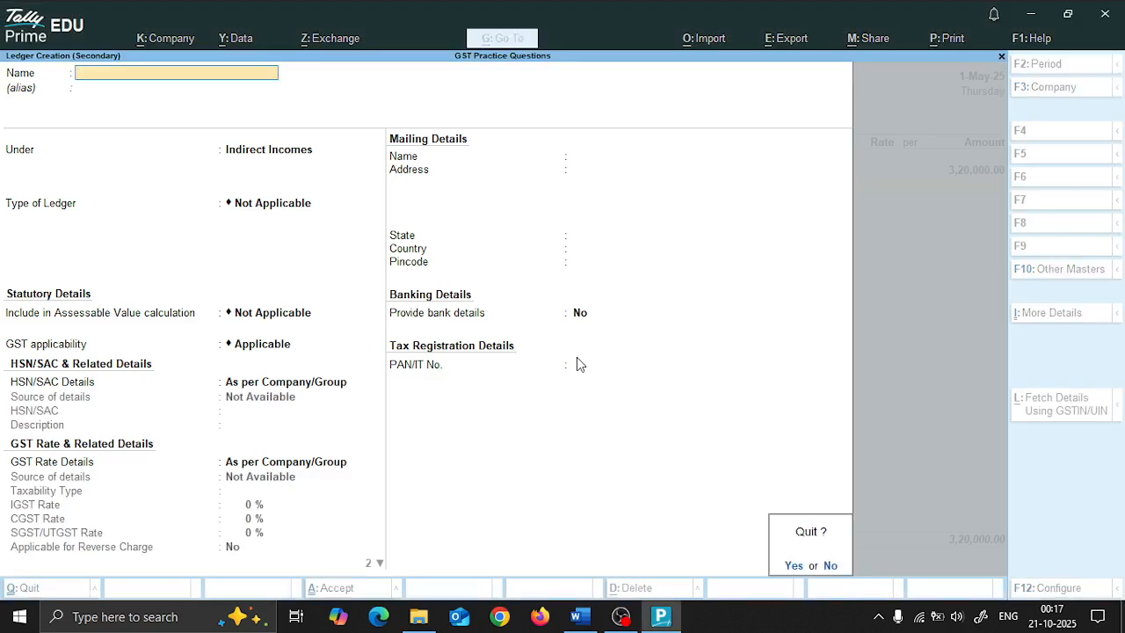
key("Return")
Add the Input CGST and Input SGST ledgers with their calculated amounts to the F Ltd voucher and end the ledger entries
key("Down")
key("Down")
key("Up")
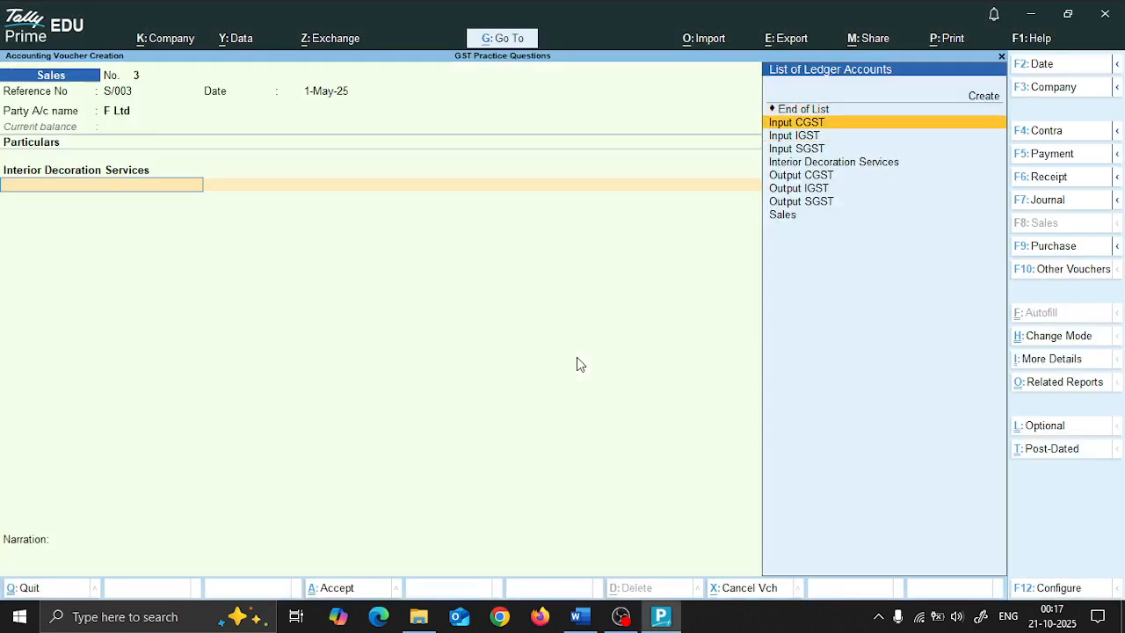
key("Return")
key("Return")
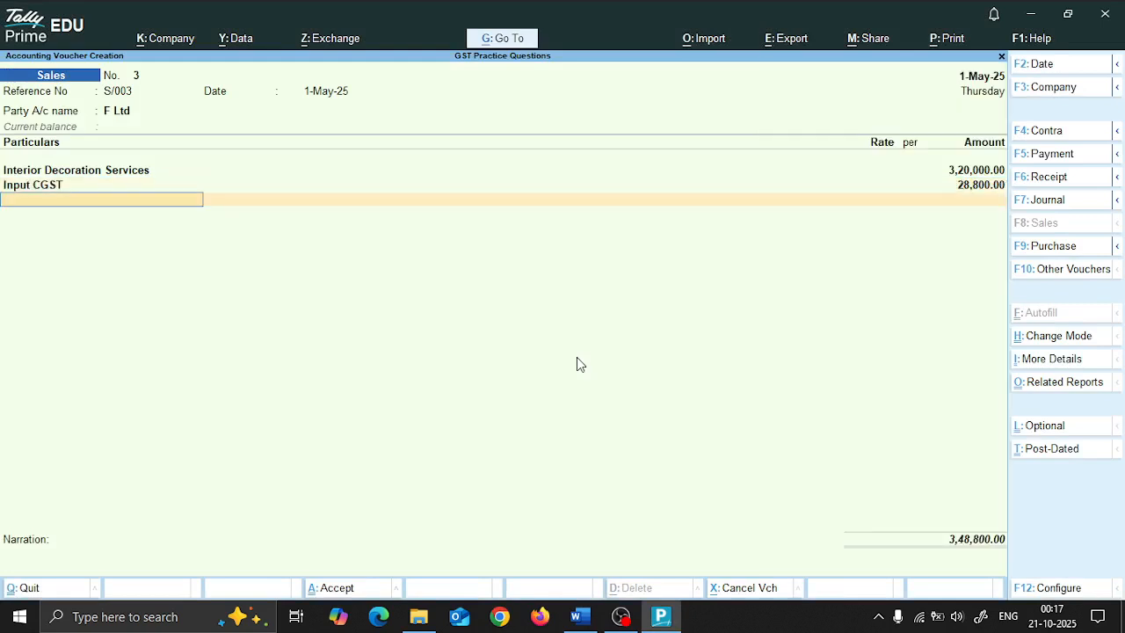
key("Down")
key("Down")
key("Down")
key("Return")
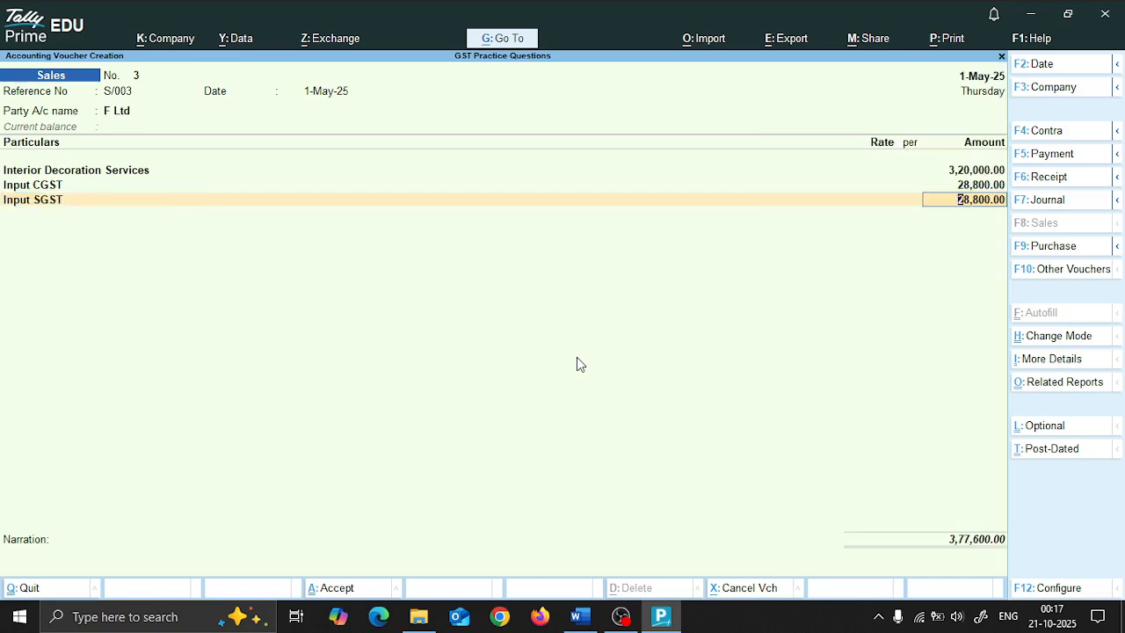
key("Return")
key("Return")
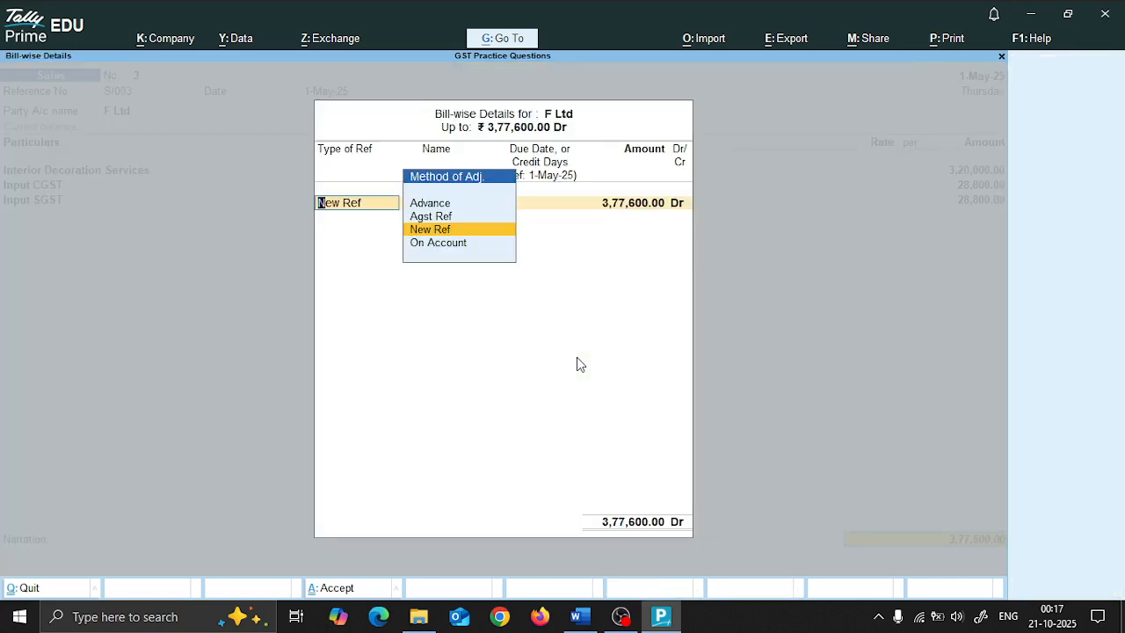
Record the F Ltd bill as New Ref S/003, leave the narration blank, and save the sales voucher
key("Return")
type("S/003")
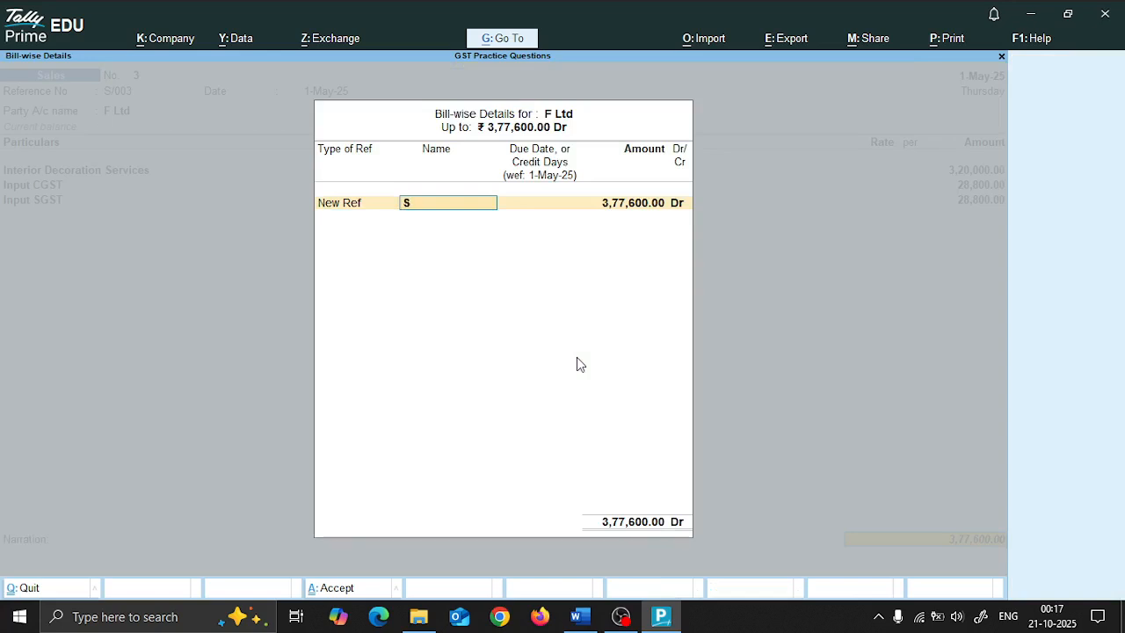
key("Return")
key("Return")
key("Return")
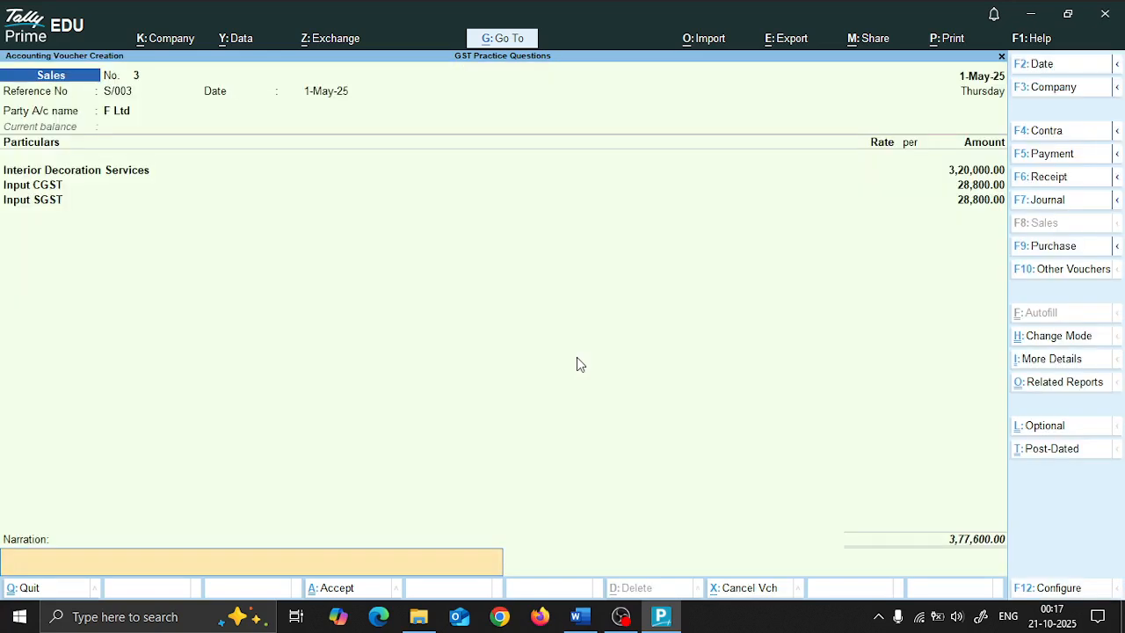
key("Return")
key("Return")
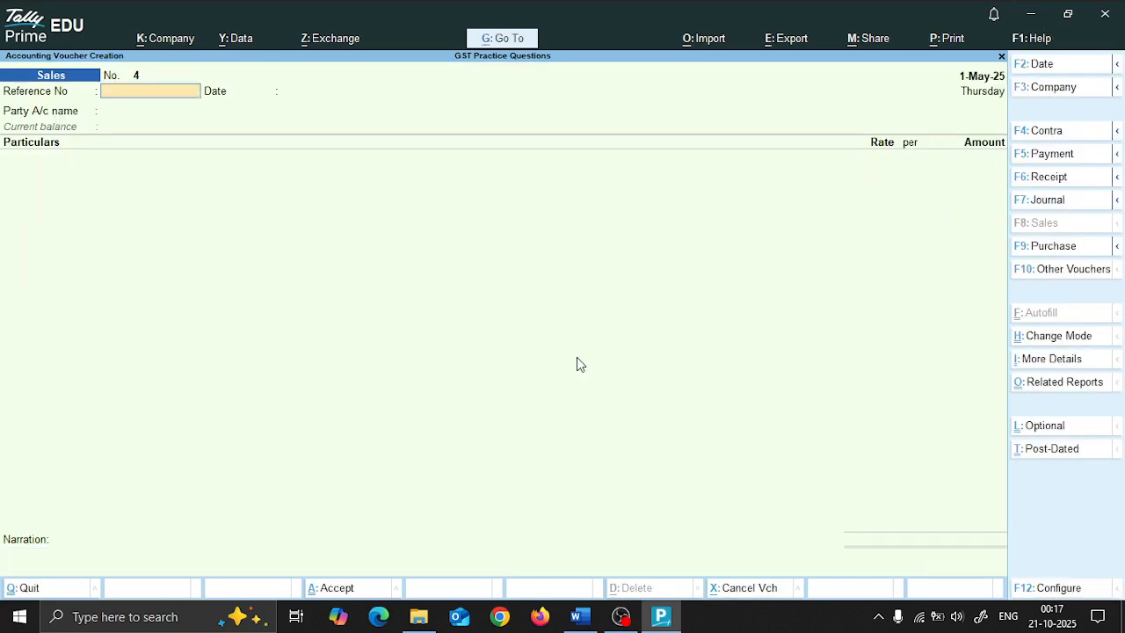
Check the date of question 7 in the Word document and set the new sales voucher's date to 2-May-25
key("alt+Tab")
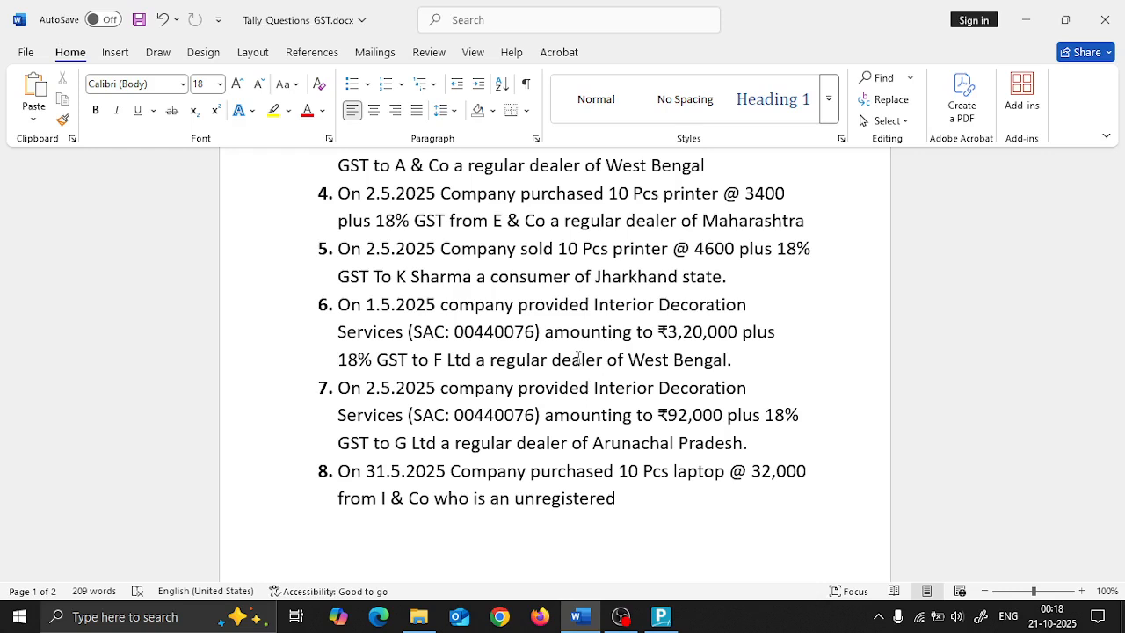
key("alt+Tab")
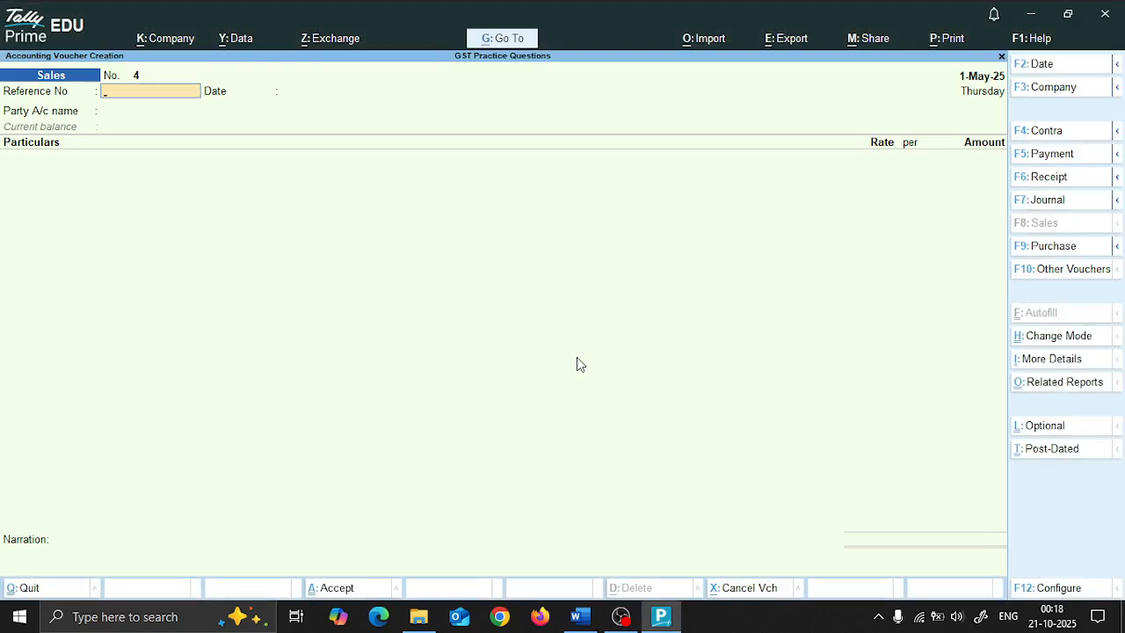
key("alt+Tab")
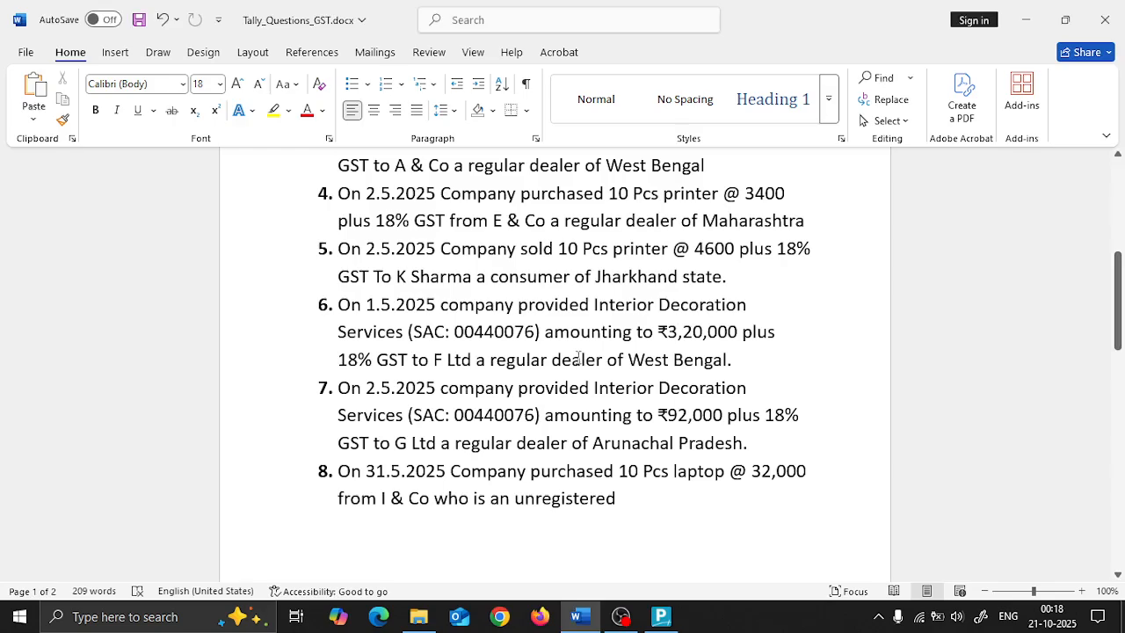
key("alt+Tab")
key("F2")
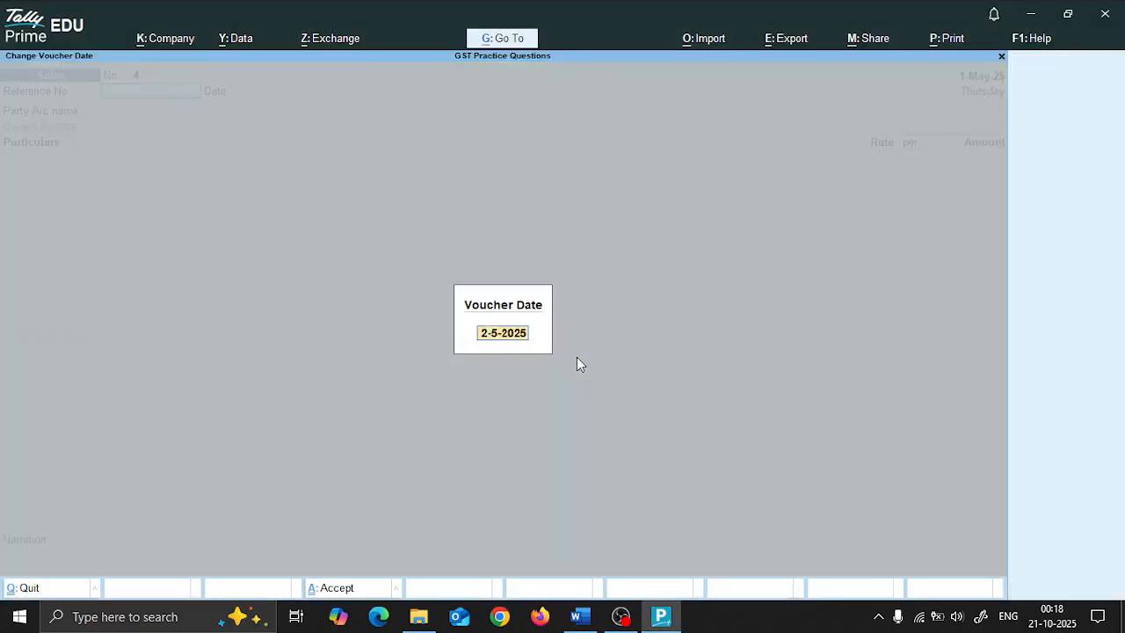
type("2")
key("Return")
Enter S/004 as the sales voucher's reference number and keep 2-May-25 as the reference date
type("S")
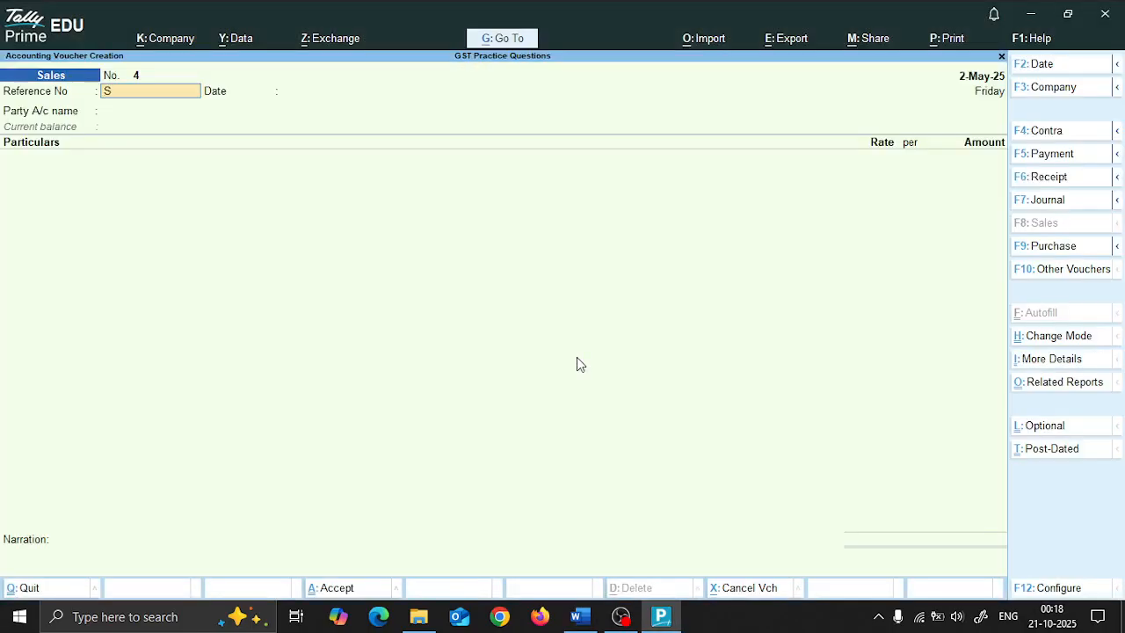
type("/004")
key("Return")
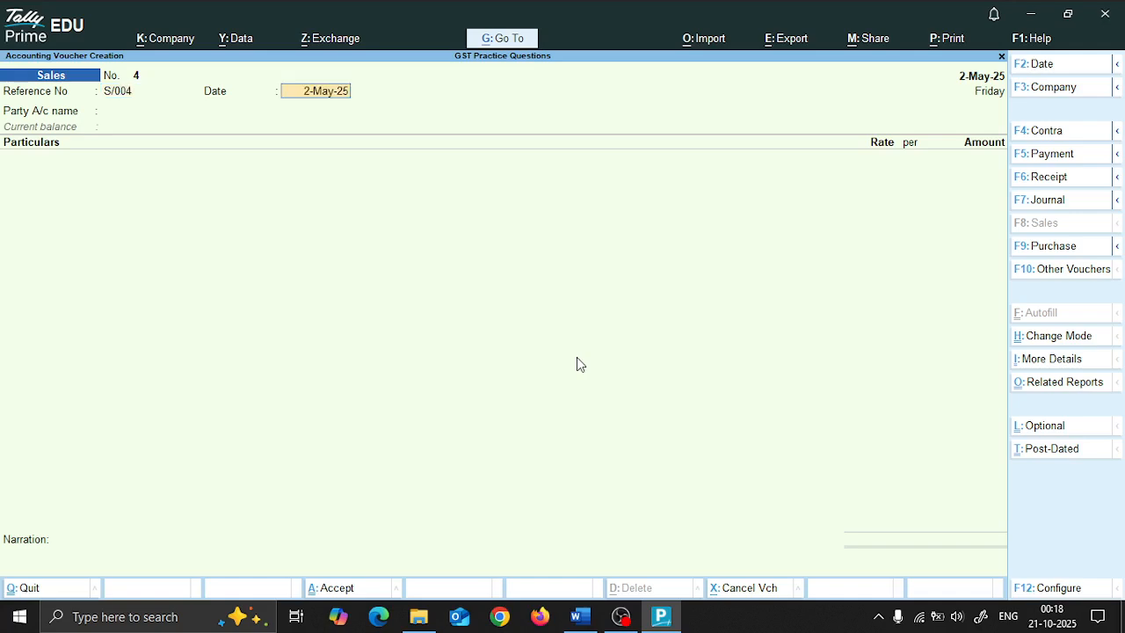
key("Return")
Check the party of question 7 in the Word document and start a new ledger G Ltd under Sundry Debtors
key("alt+Tab")
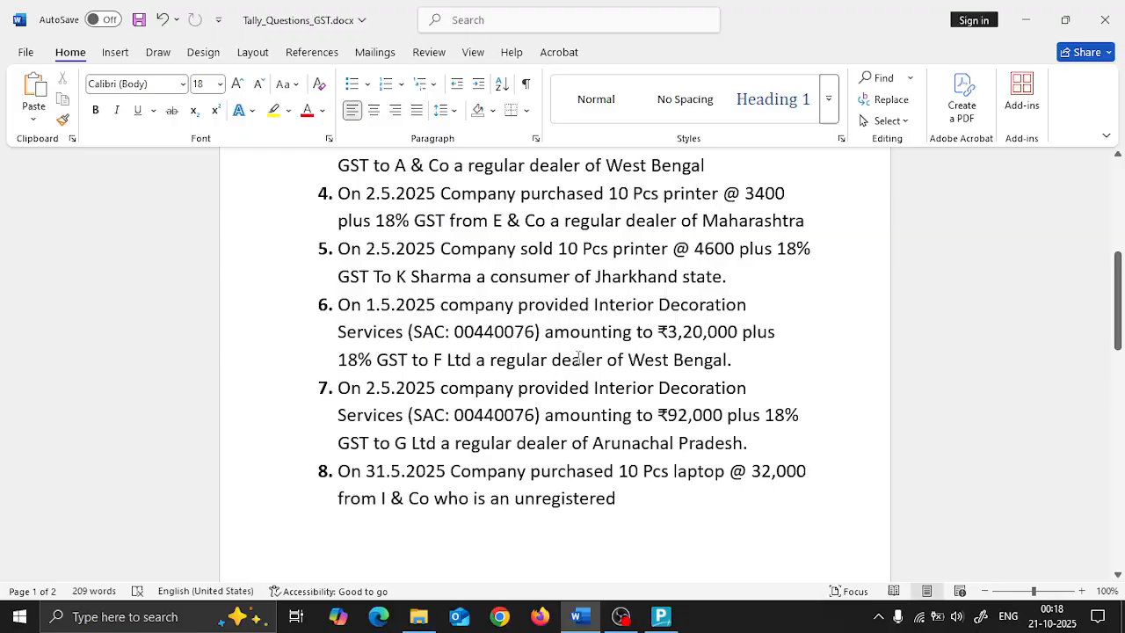
key("alt+Tab")
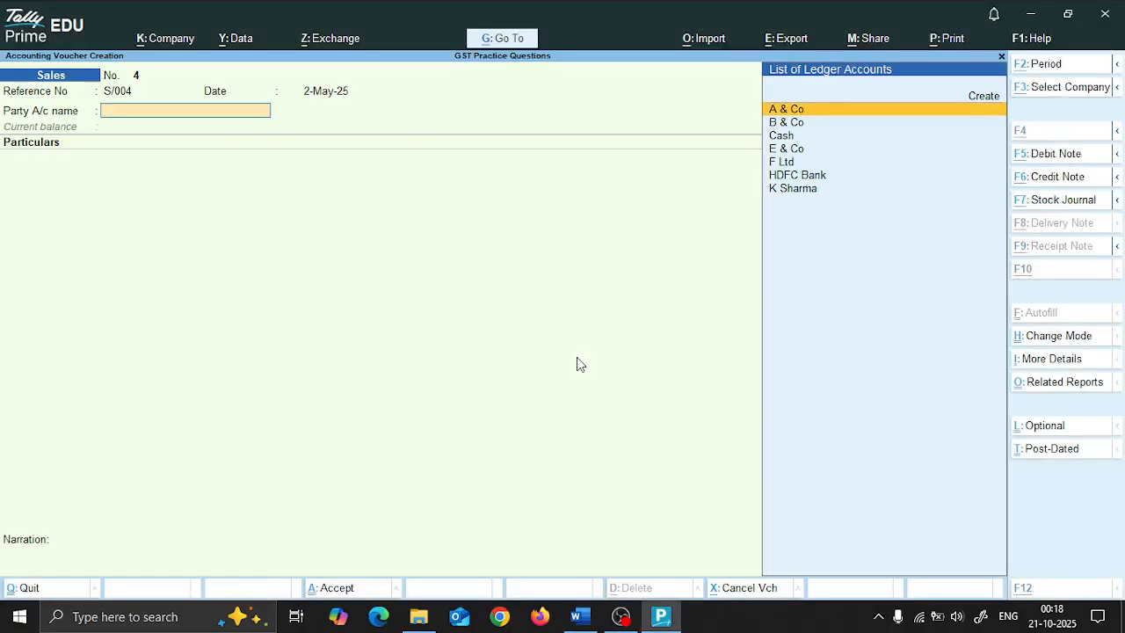
key("alt+c")
type("G Ltd")
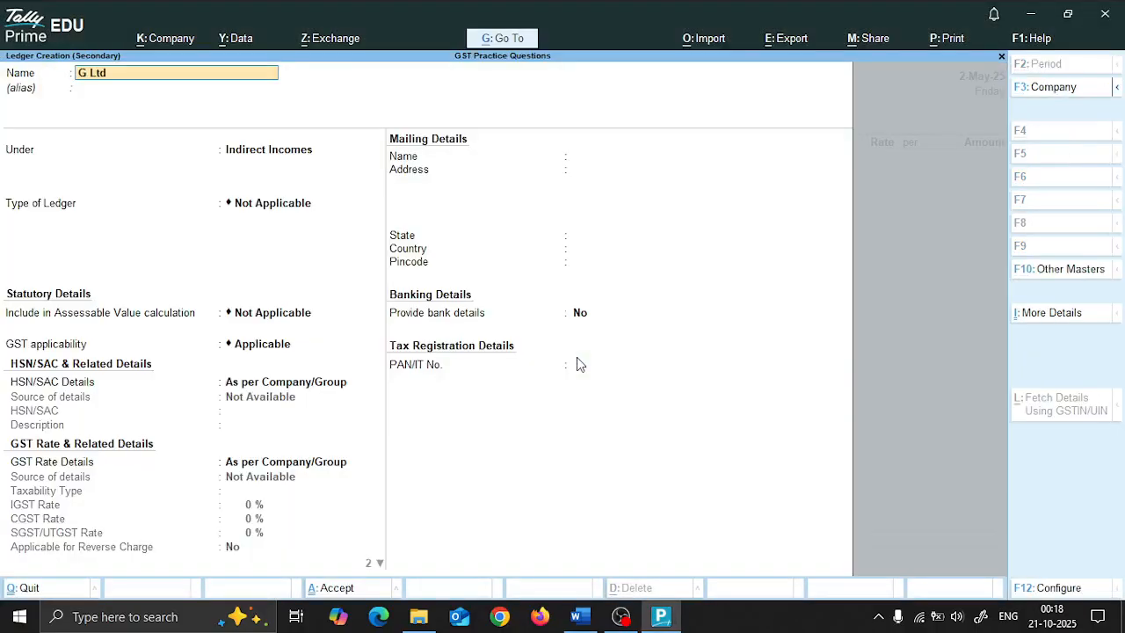
key("Return")
type("Deb")
key("Return")
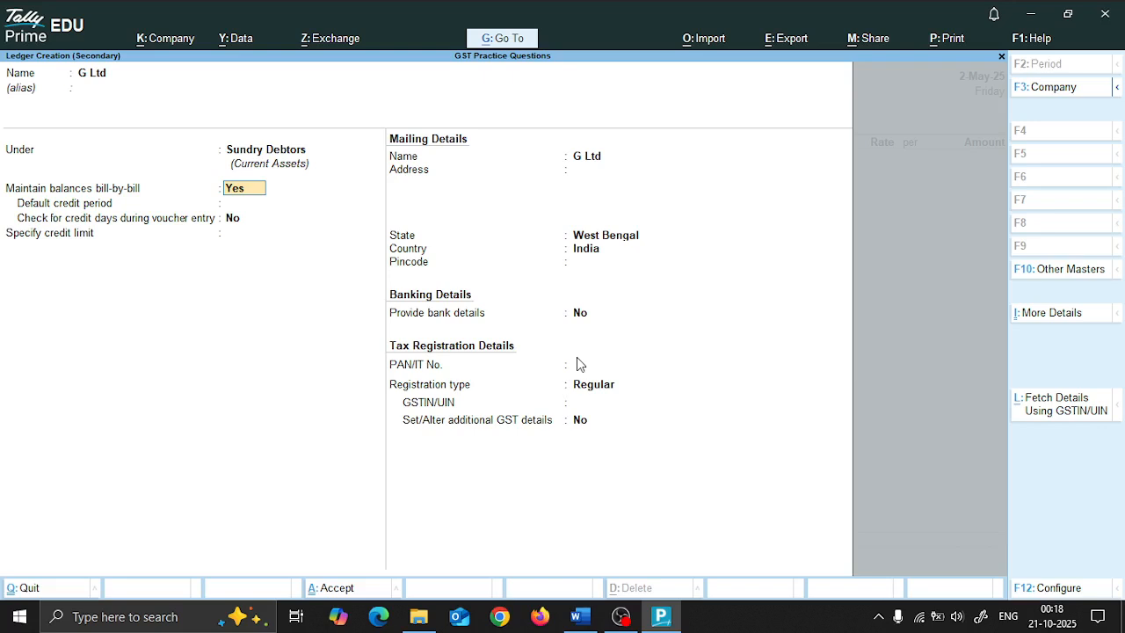
Keep bill-by-bill balances for G Ltd and set its state to Arunachal Pradesh with India as the country
key("Return")
key("Return")
key("Return")
key("Return")
key("Return")
key("Return")
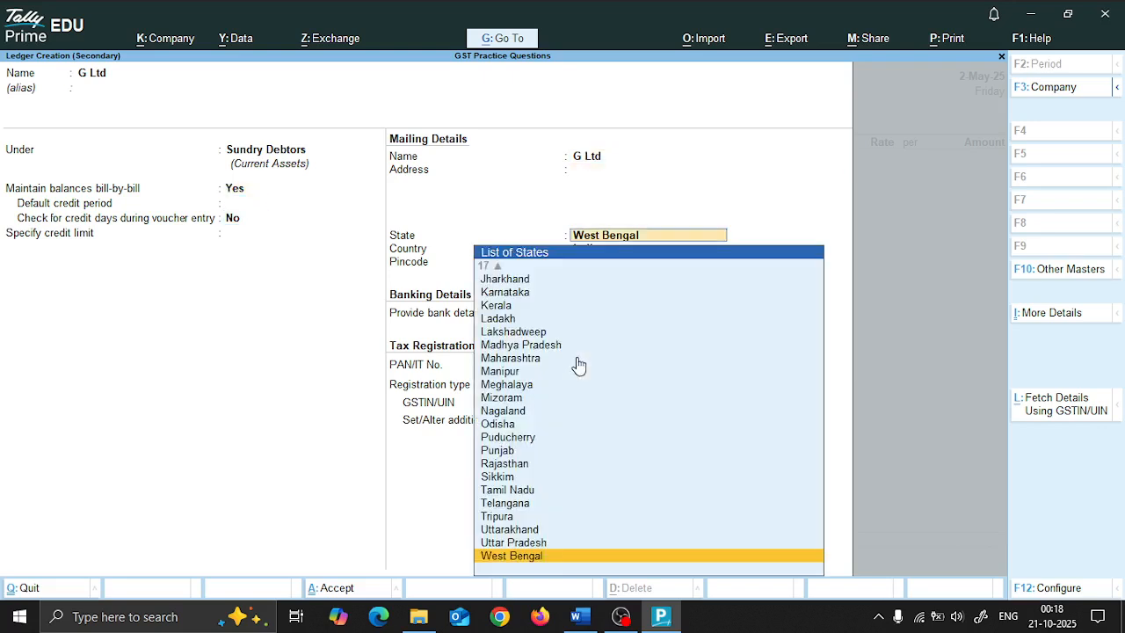
type("Ar")
key("Return")
key("Return")
key("Return")
key("Return")
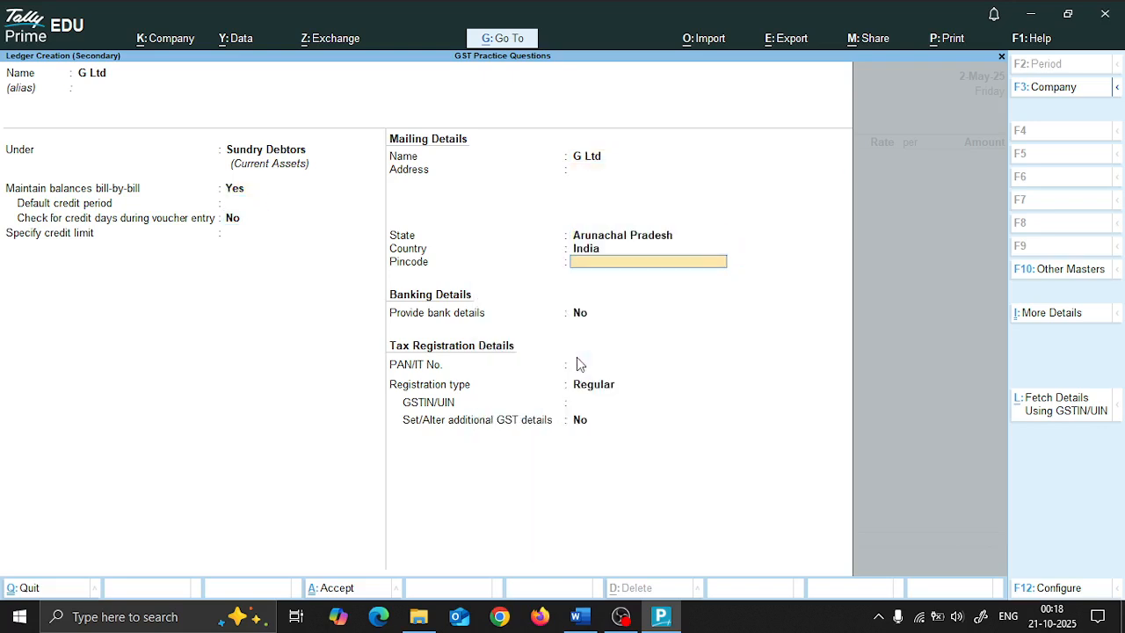
Keep G Ltd's registration type Regular, enter the party's GSTIN, and save the ledger without additional GST details
key("Return")
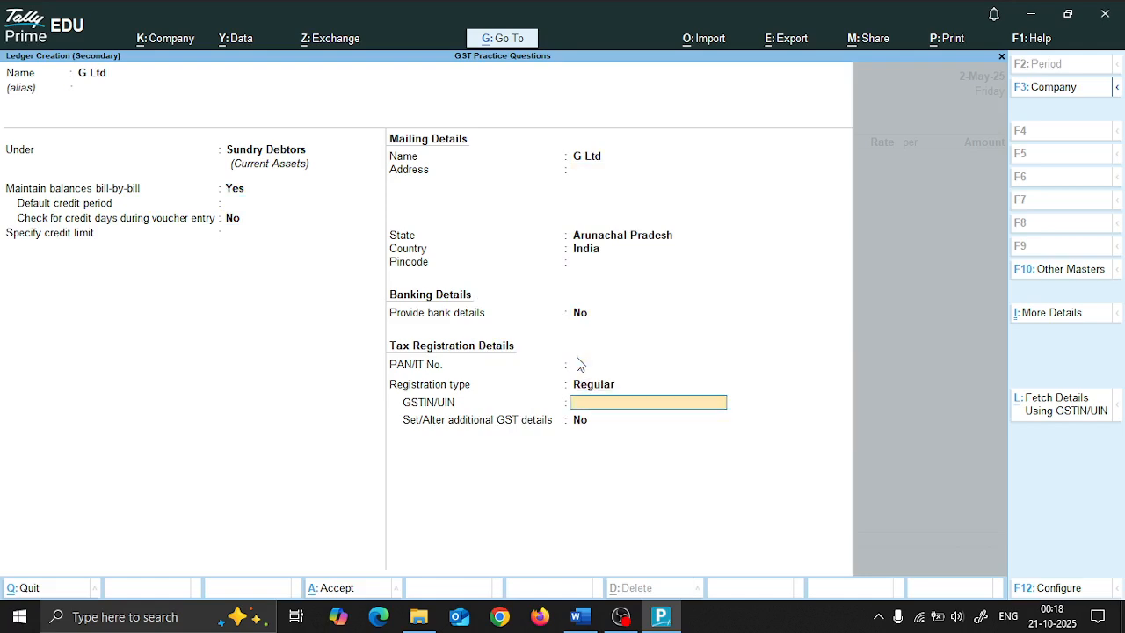
type("12ABCDF1234L1ZE")
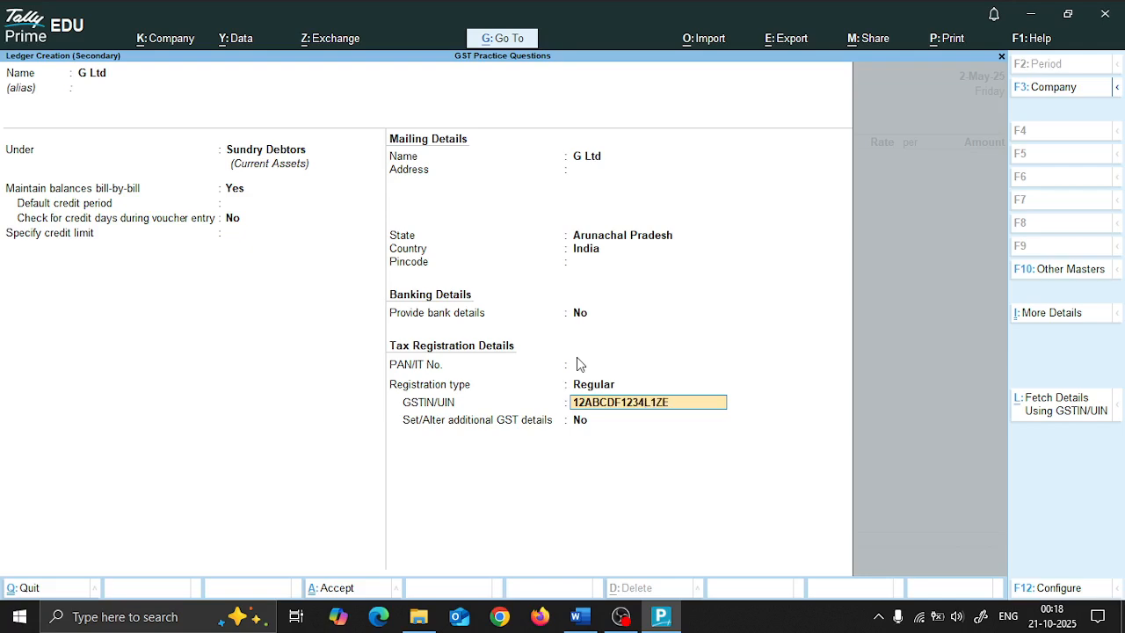
key("Return")
key("Return")
key("Return")
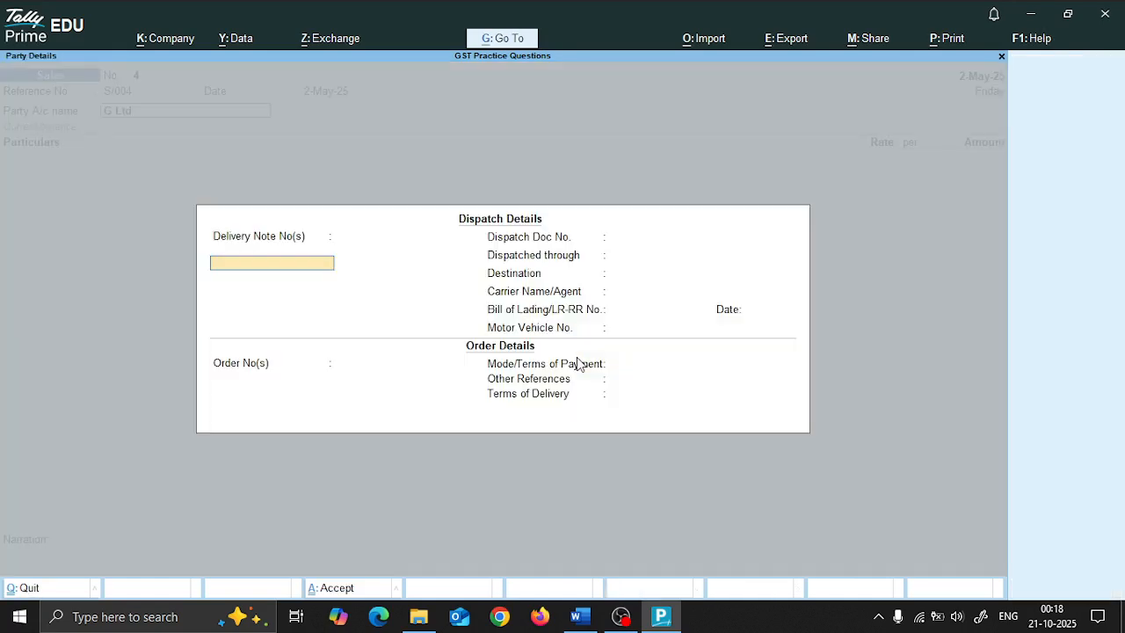
Leave the dispatch and order details blank and accept the party details for G Ltd
key("Return")
key("Return")
key("Return")
key("Return")
key("Return")
key("Return")
key("Return")
key("Return")
key("Return")
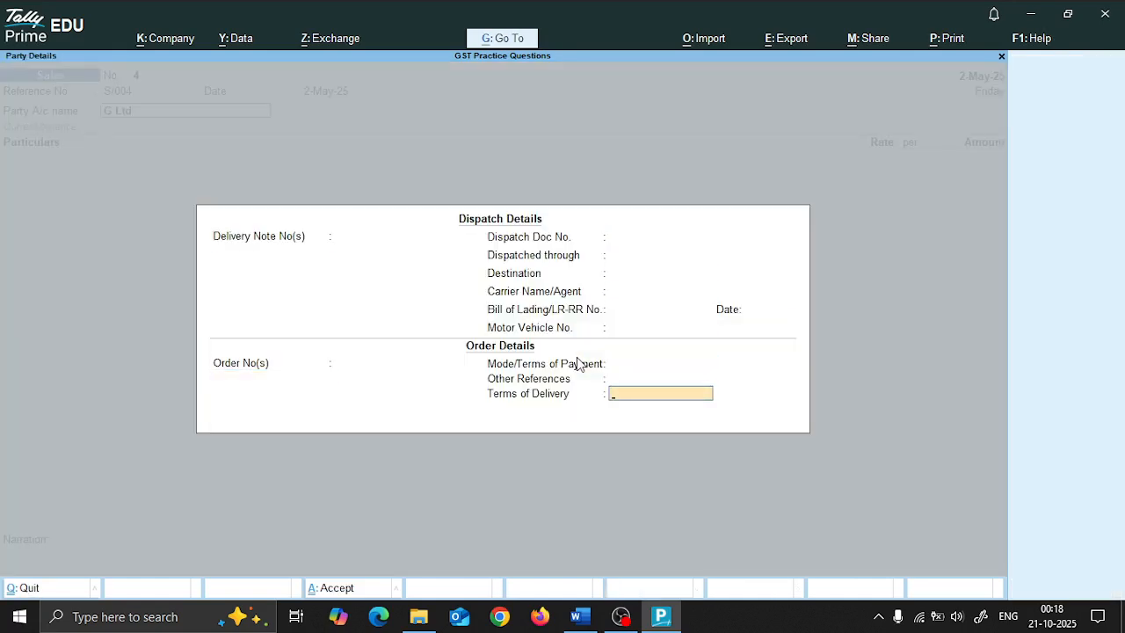
key("Return")
key("Return")
key("Return")
key("Return")
key("Return")
key("Return")
key("Return")
key("Return")
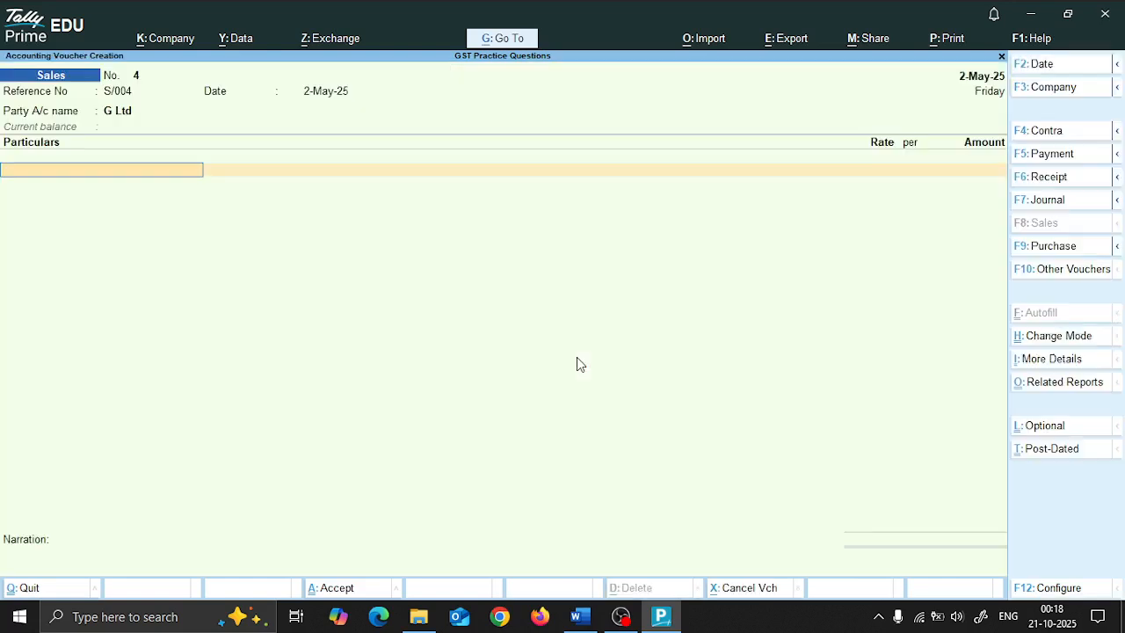
Add Interior Decoration Services to the G Ltd voucher and enter 92000 as its amount from question 7 in the Word document
key("Down")
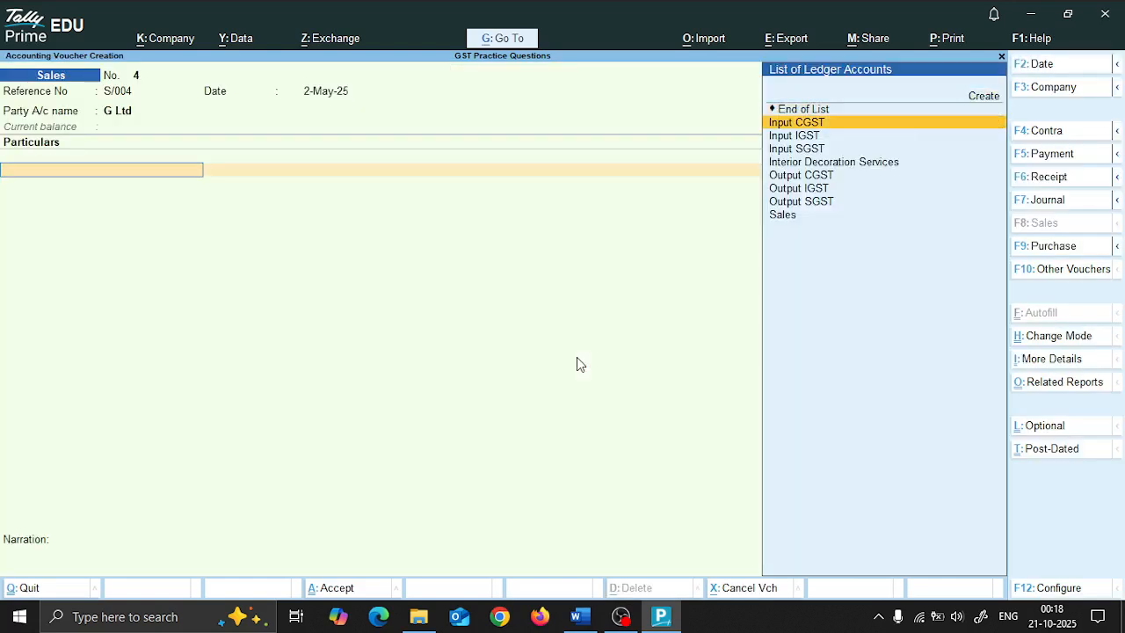
key("Down")
key("Down")
key("Down")
key("Return")
key("alt+Tab")
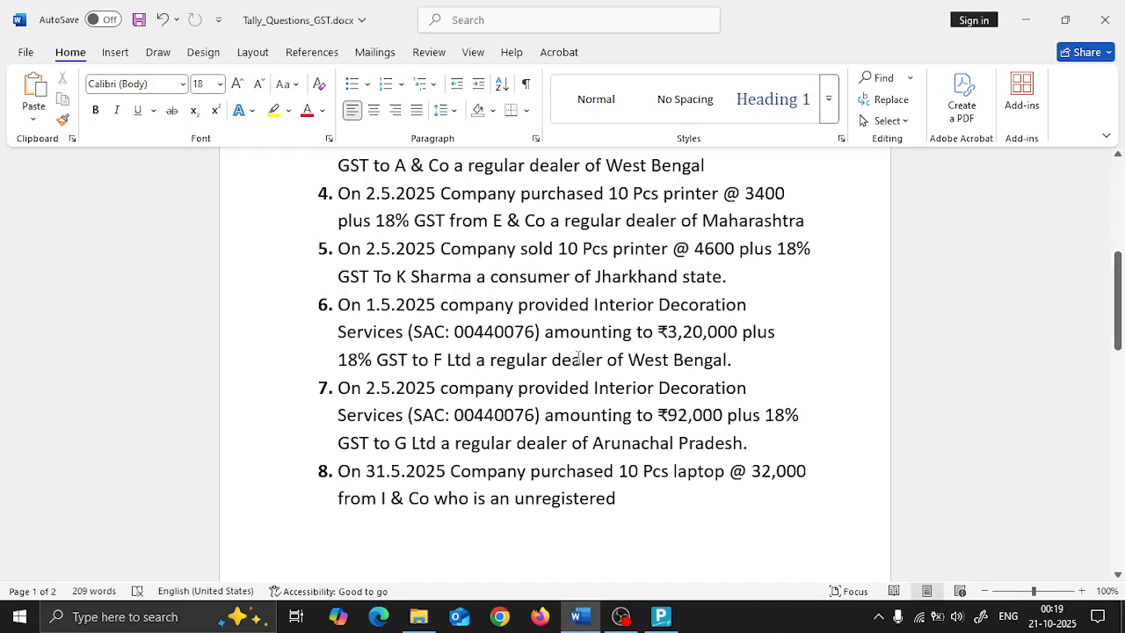
key("alt+Tab")
type("920000")
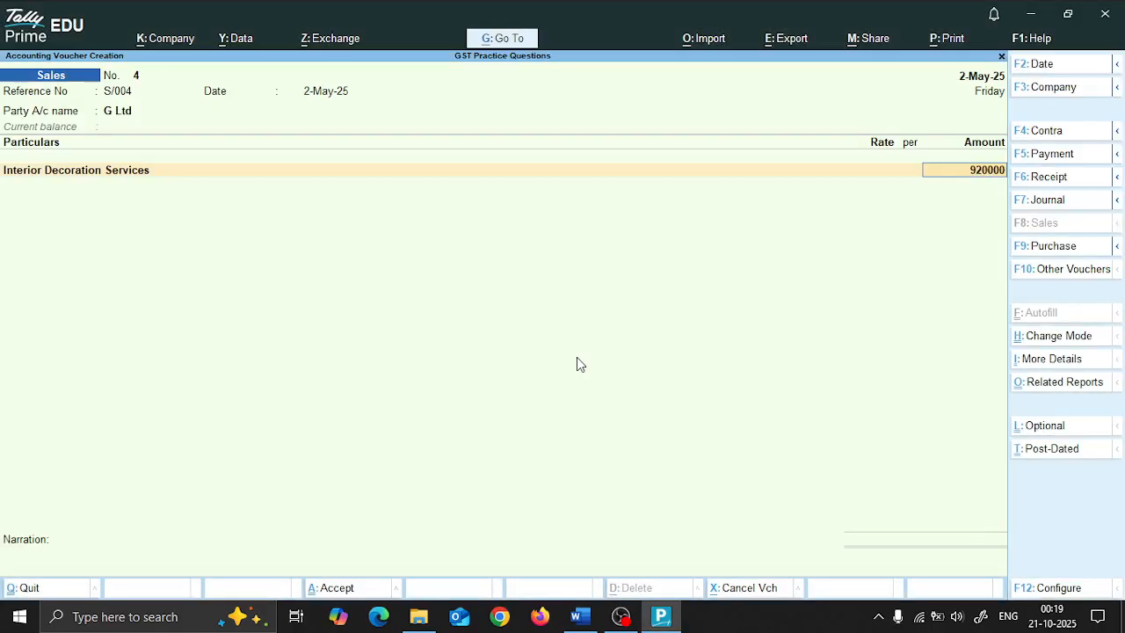
key("BackSpace")
key("Return")
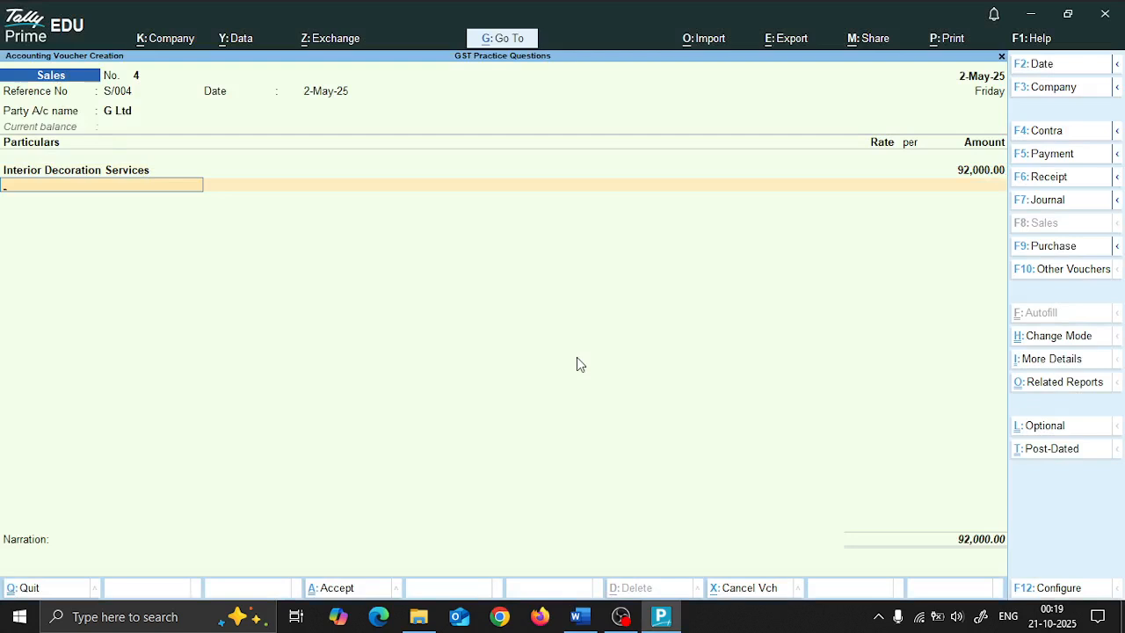
Add the Output IGST ledger with its calculated amount to the G Ltd voucher and end the ledger entries
key("Down")
key("Down")
key("Down")
key("Down")
key("Down")
key("Down")
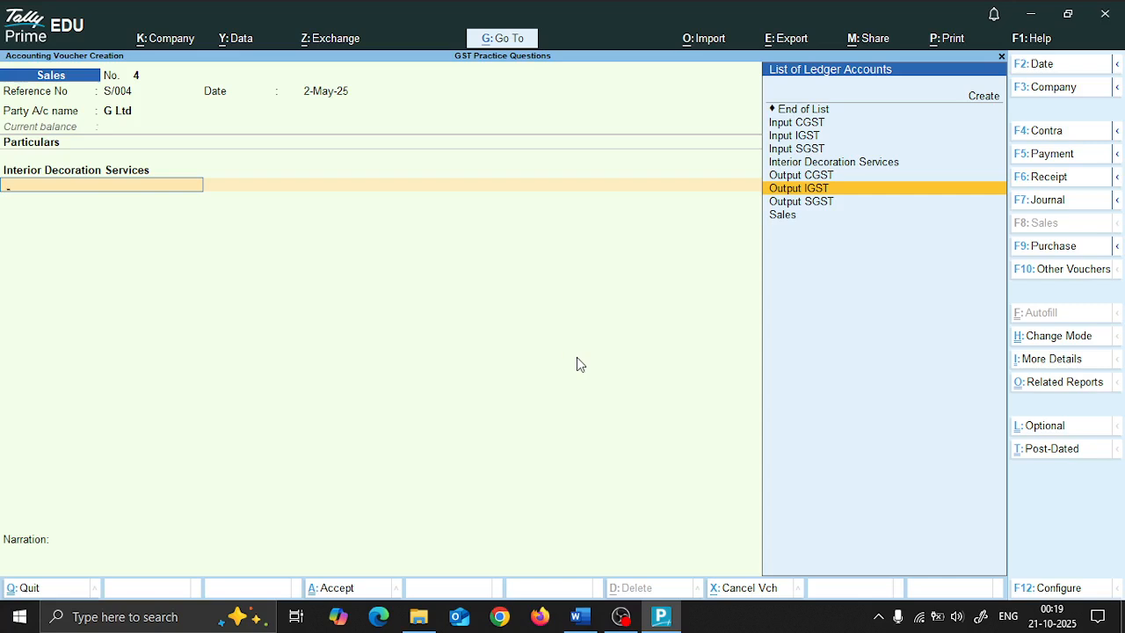
key("Return")
key("Return")
key("Return")
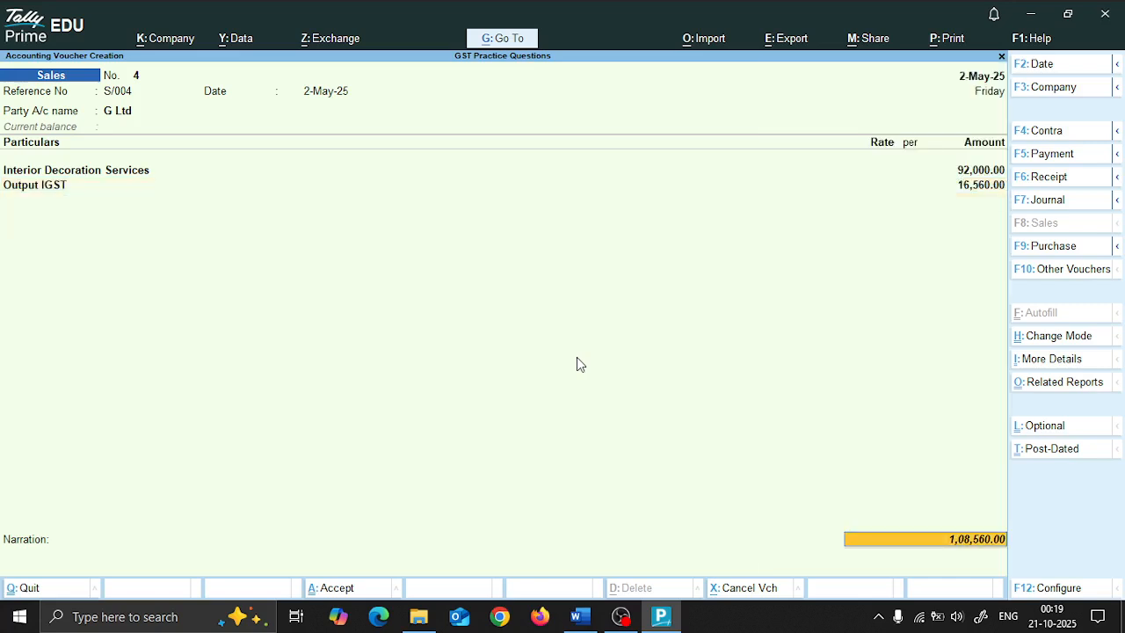
Enter S/004 as the new bill reference for G Ltd's full amount and save the sales voucher without narration
key("Return")
key("Return")
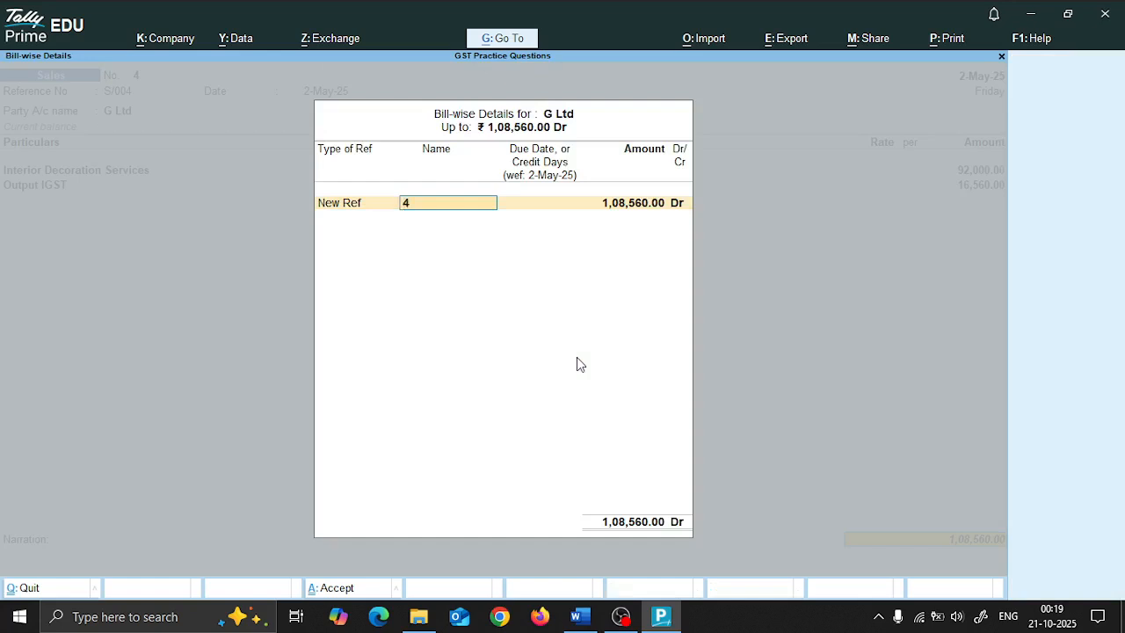
type("S/004")
key("Return")
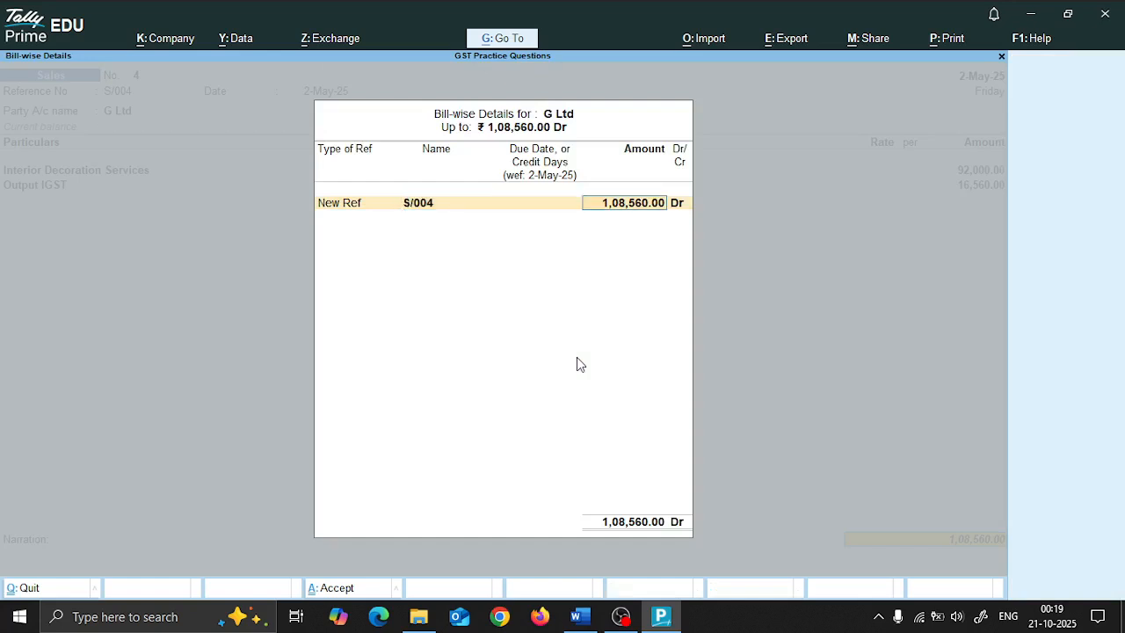
key("Return")
key("Return")
key("Return")
key("Return")
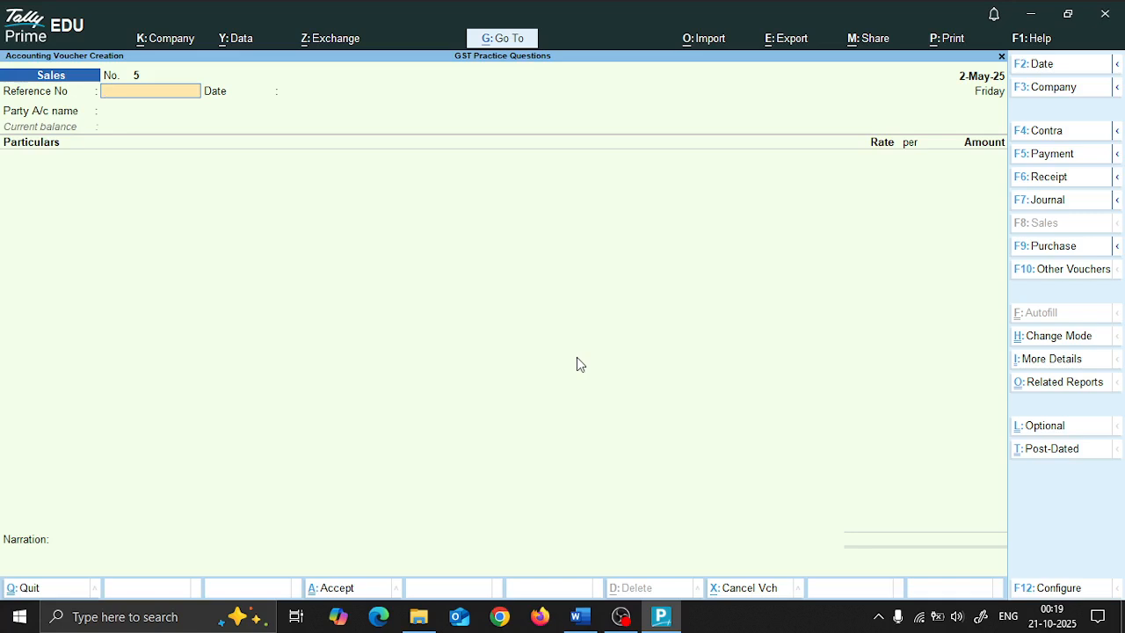
Leave voucher entry and read questions 8 and 9 in the Tally_Questions_GST.docx Word document, returning to TallyPrime
key("Escape")
key("Return")
key("alt+Tab")
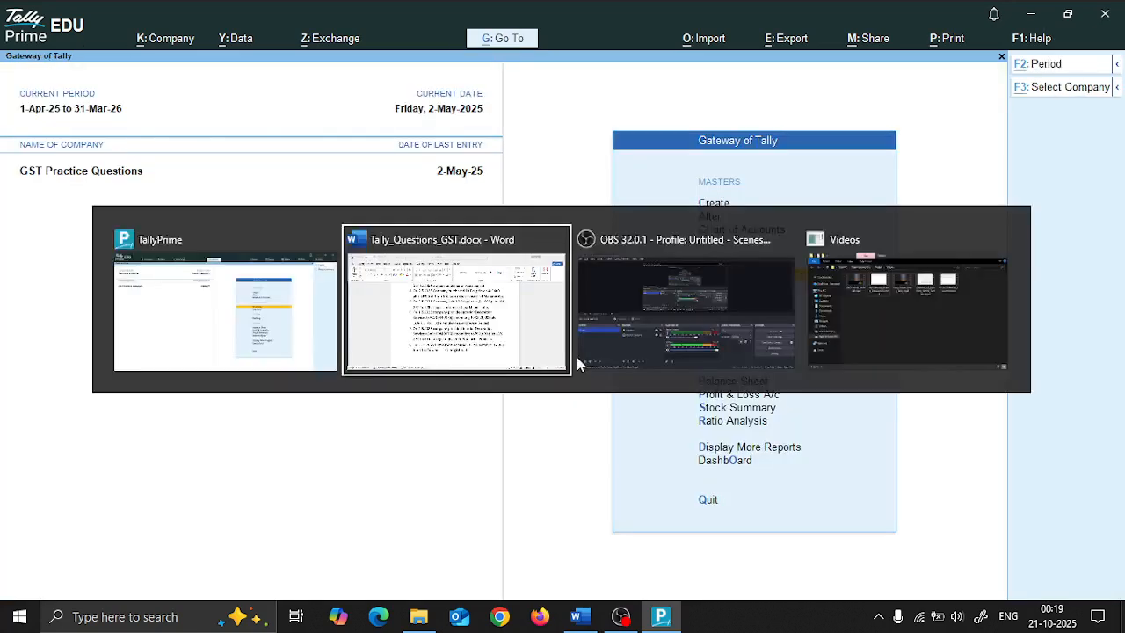
scroll(573, 357, "down", 1)
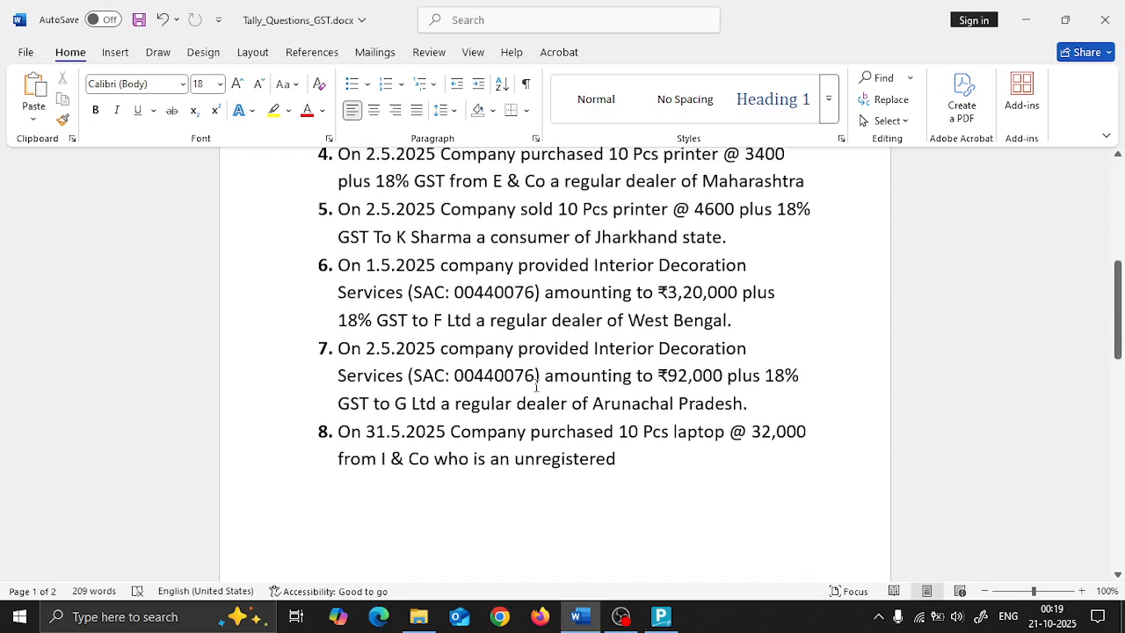
scroll(509, 401, "down", 1)
scroll(439, 377, "down", 1)
scroll(438, 377, "down", 1)
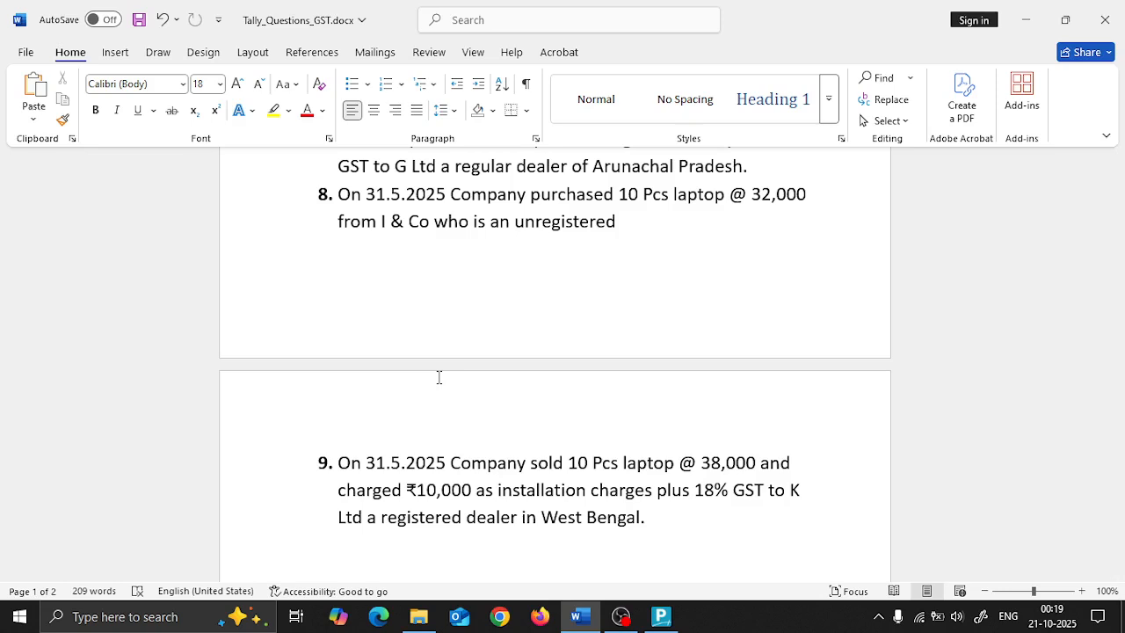
key("alt+Tab")
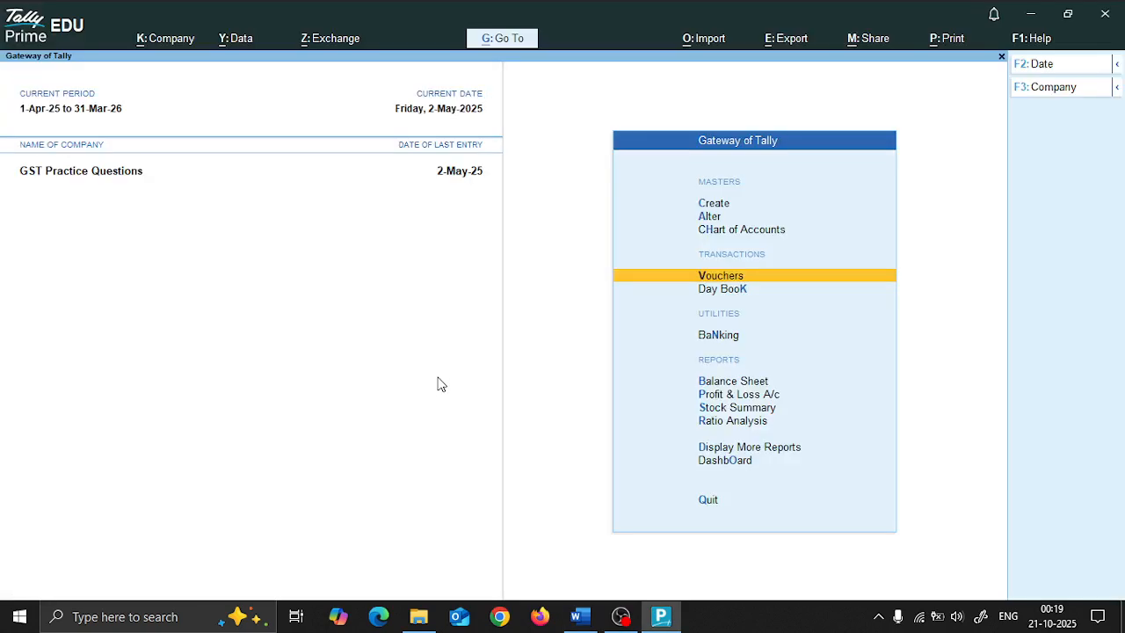
Set the current date to 31 May 2025 and open a new purchase voucher
key("F2")
type("31-5")
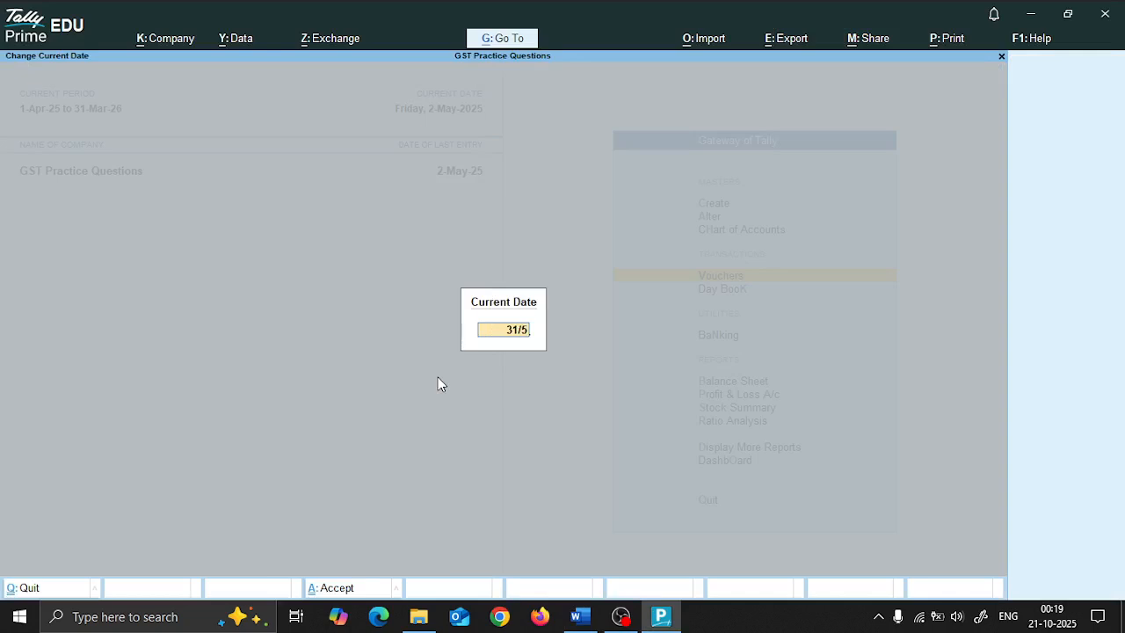
key("Return")
key("Return")
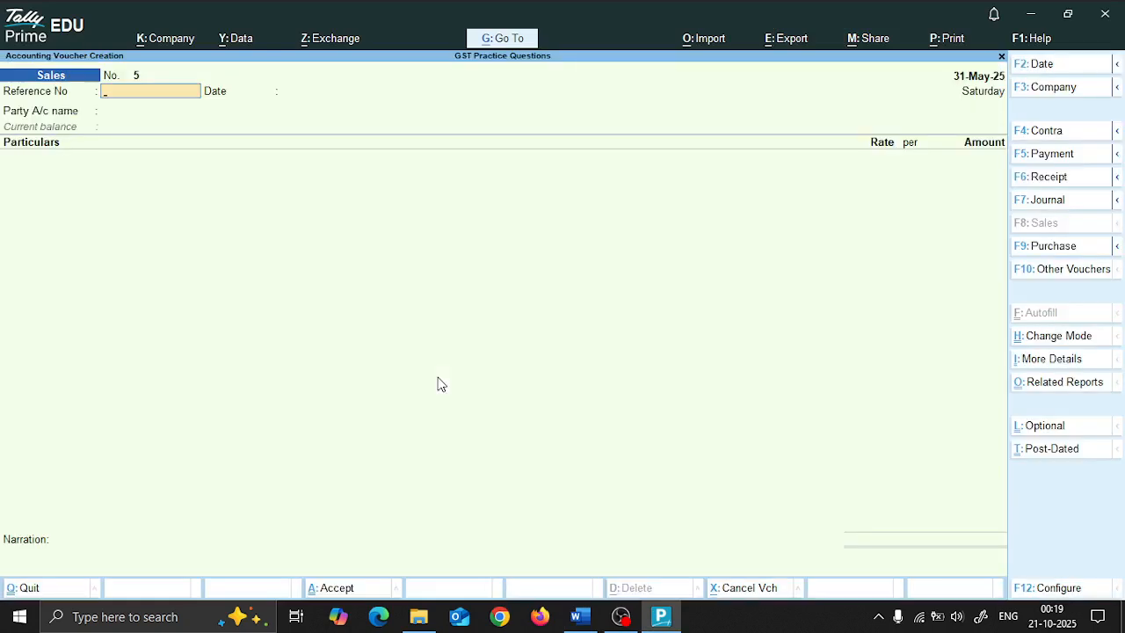
key("F9")
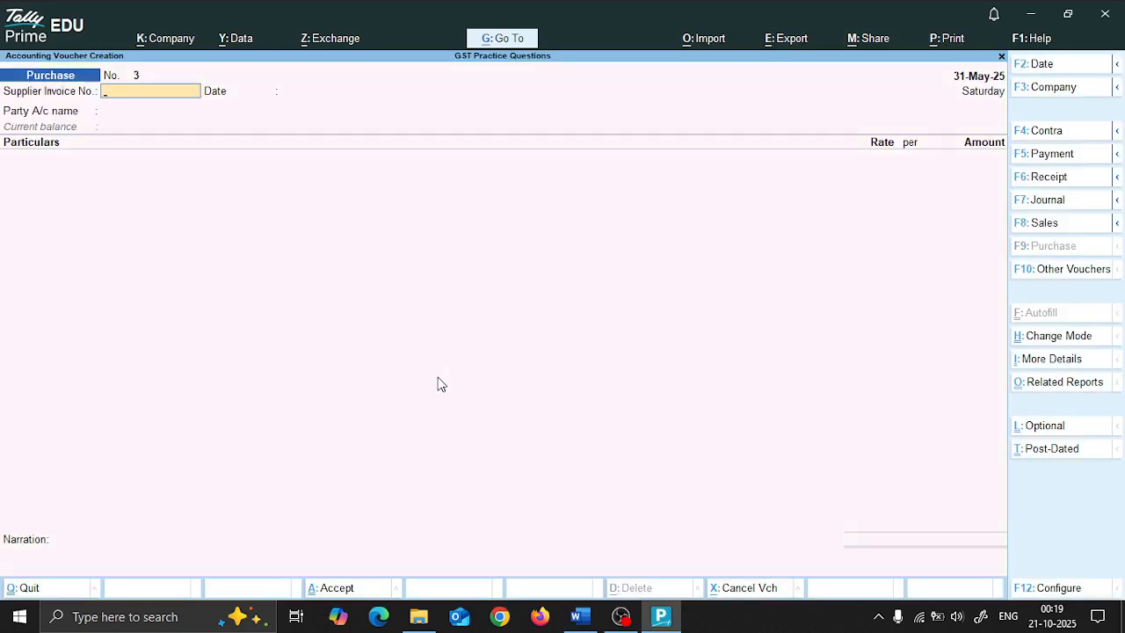
Change the purchase voucher to Item Invoice mode and enter supplier invoice number P/003, keeping the date 31-May-25
key("alt+Tab")
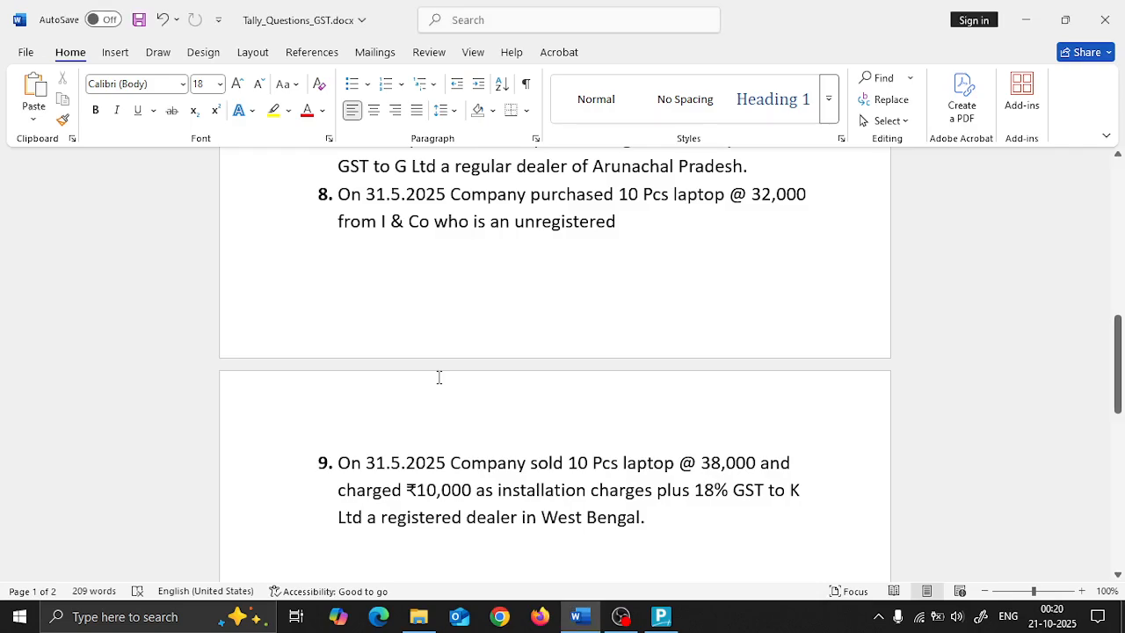
key("alt+Tab")
key("ctrl+h")
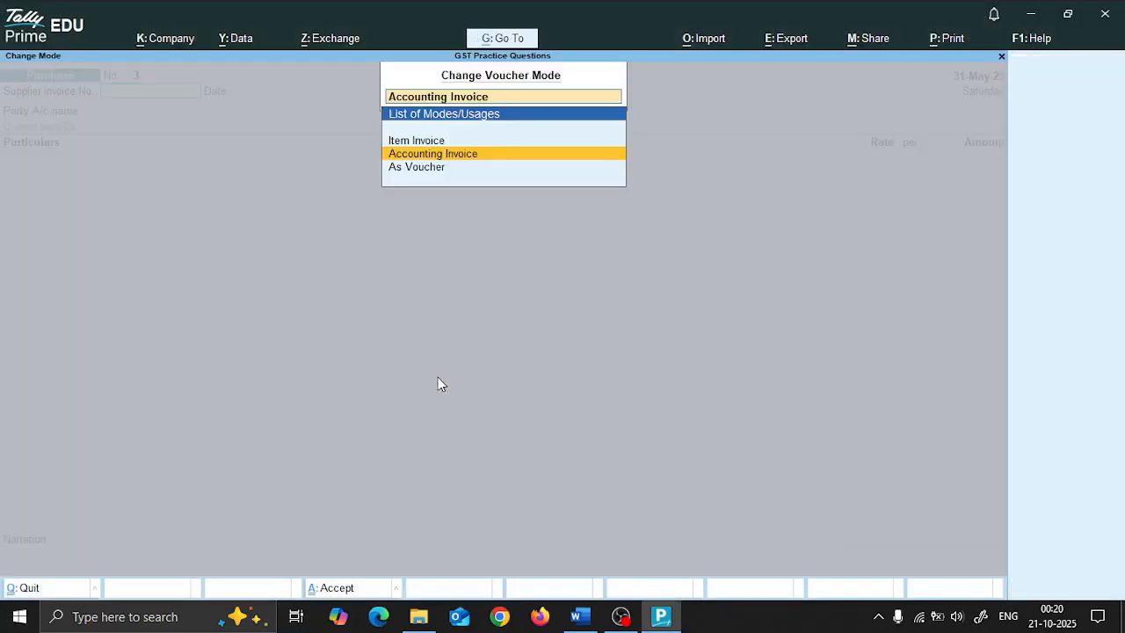
key("Up")
key("Return")
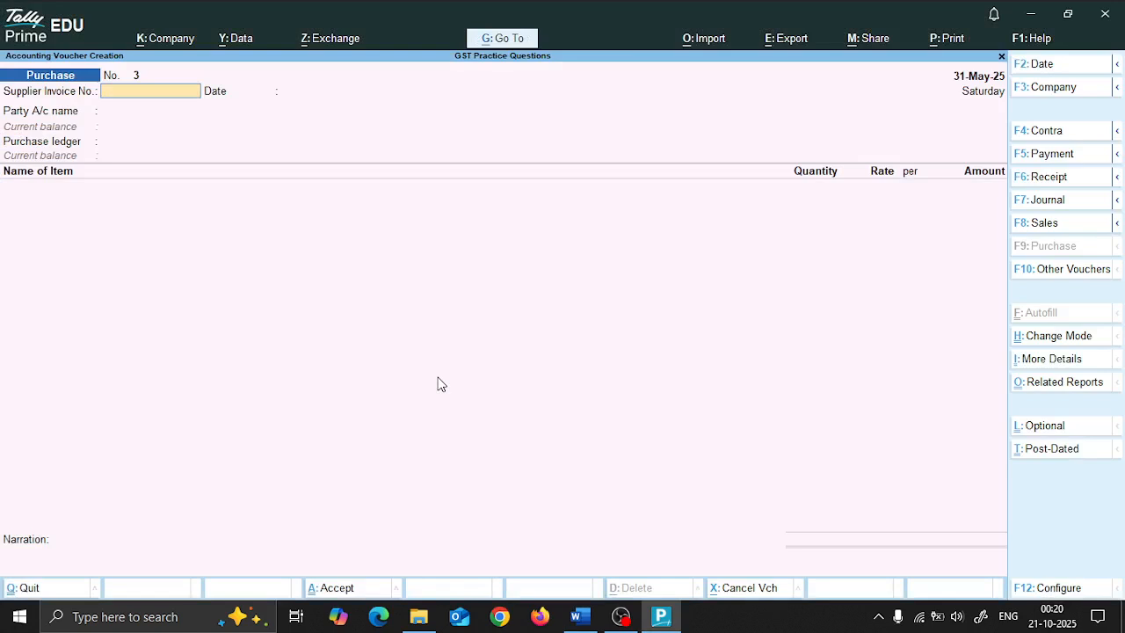
type("P/003")
key("Return")
key("Return")
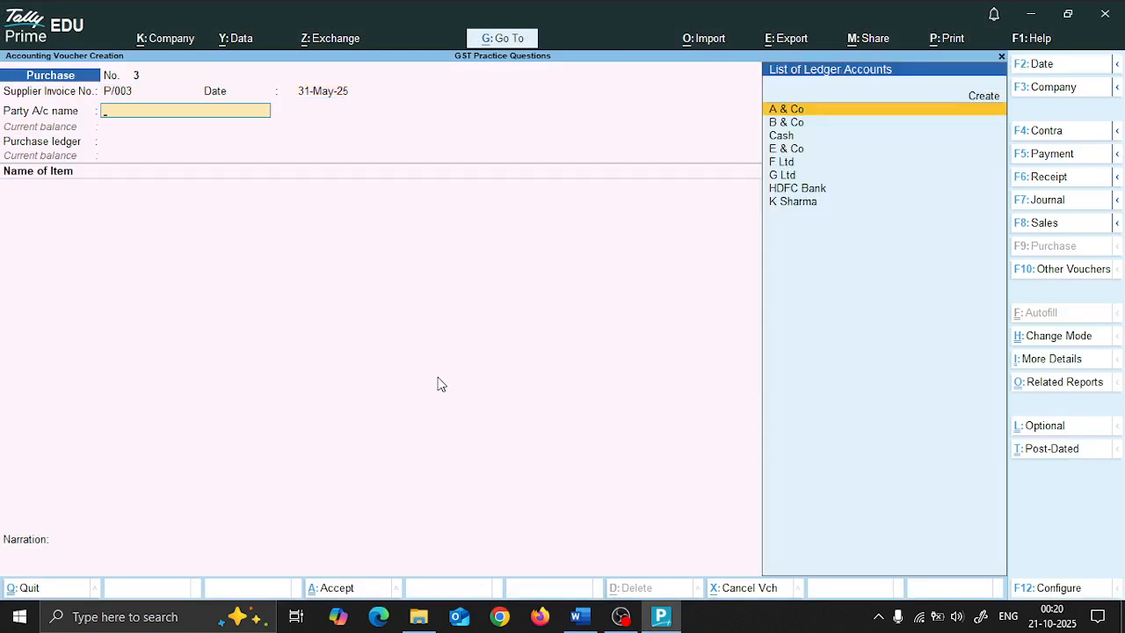
Check the supplier in question 8 and create the party ledger I & Co under Sundry Creditors, keeping bill-by-bill balances and West Bengal
key("alt+Tab")
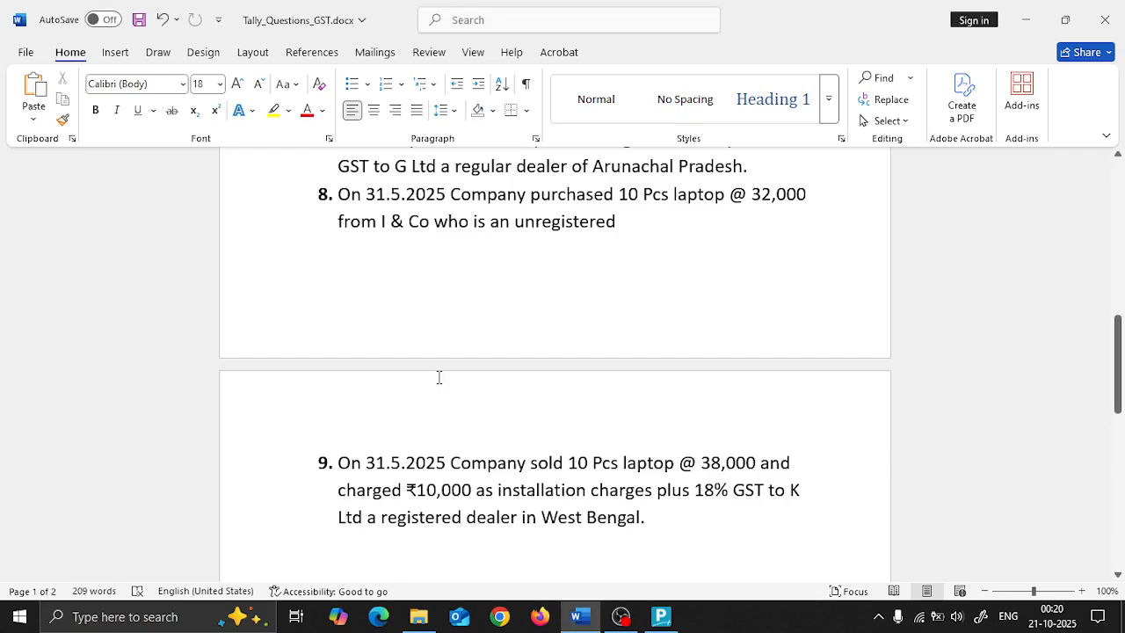
key("alt")
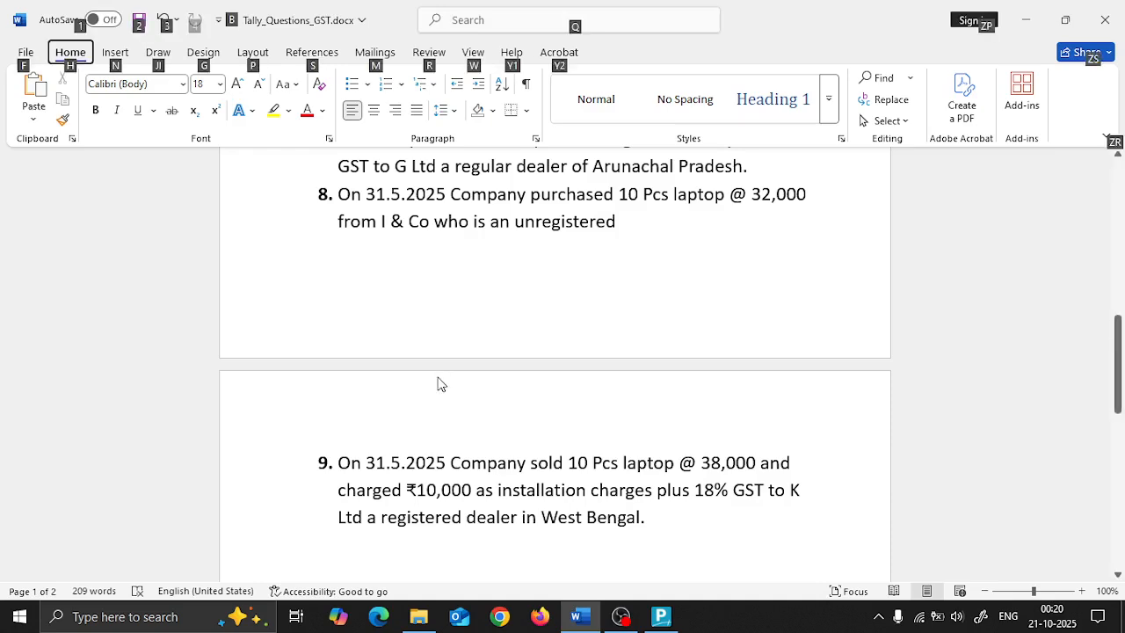
key("alt+Tab")
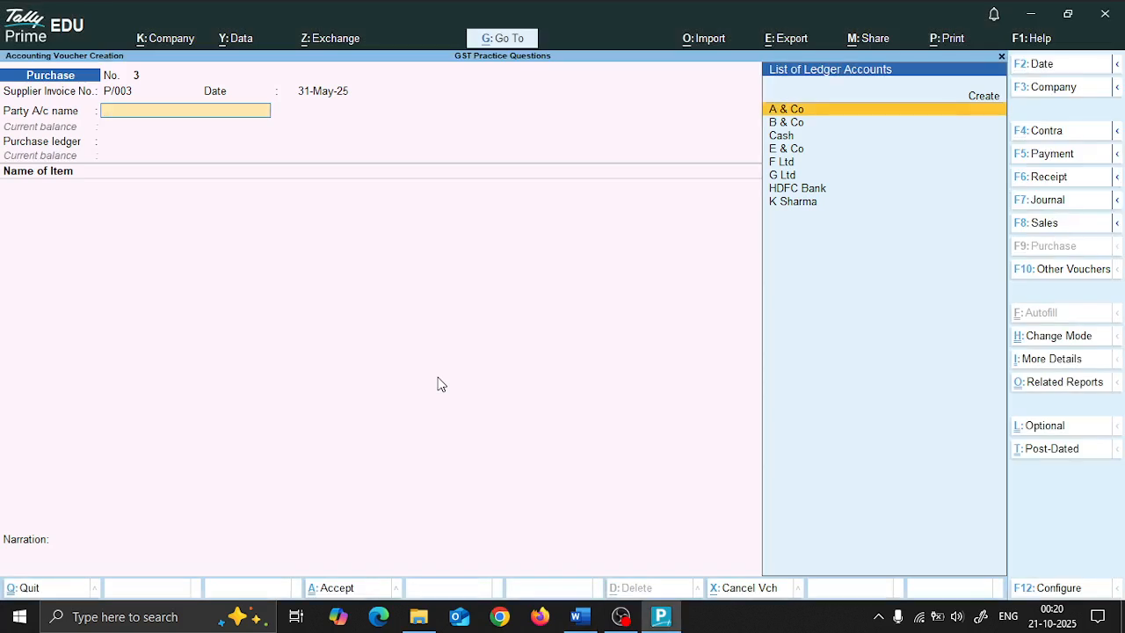
key("alt+c")
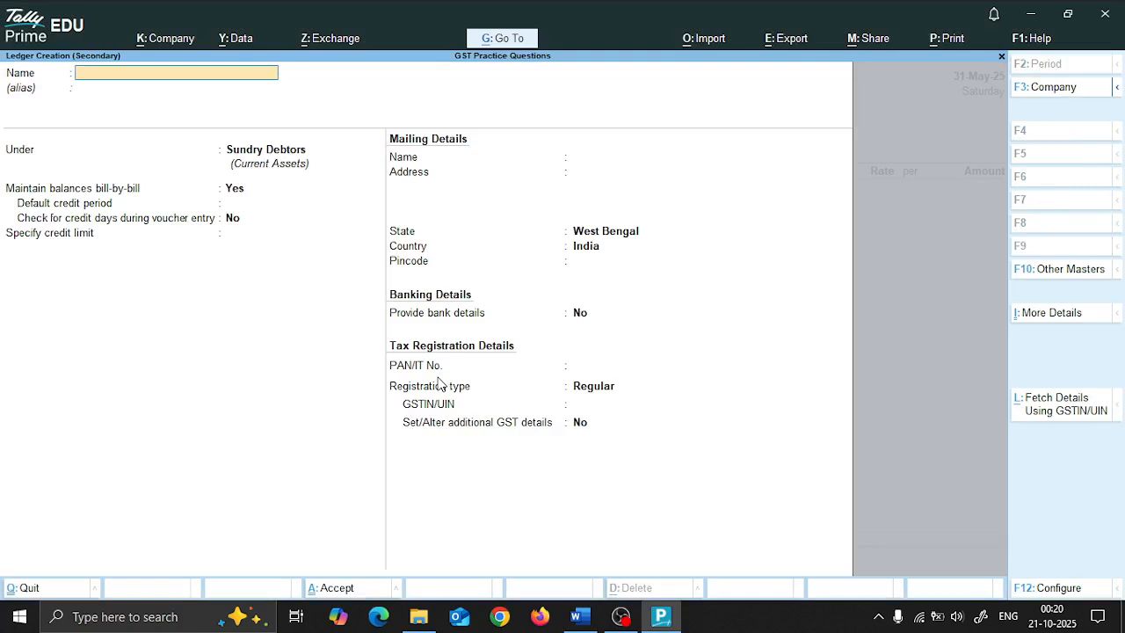
type("I & co")
key("Return")
type("cred")
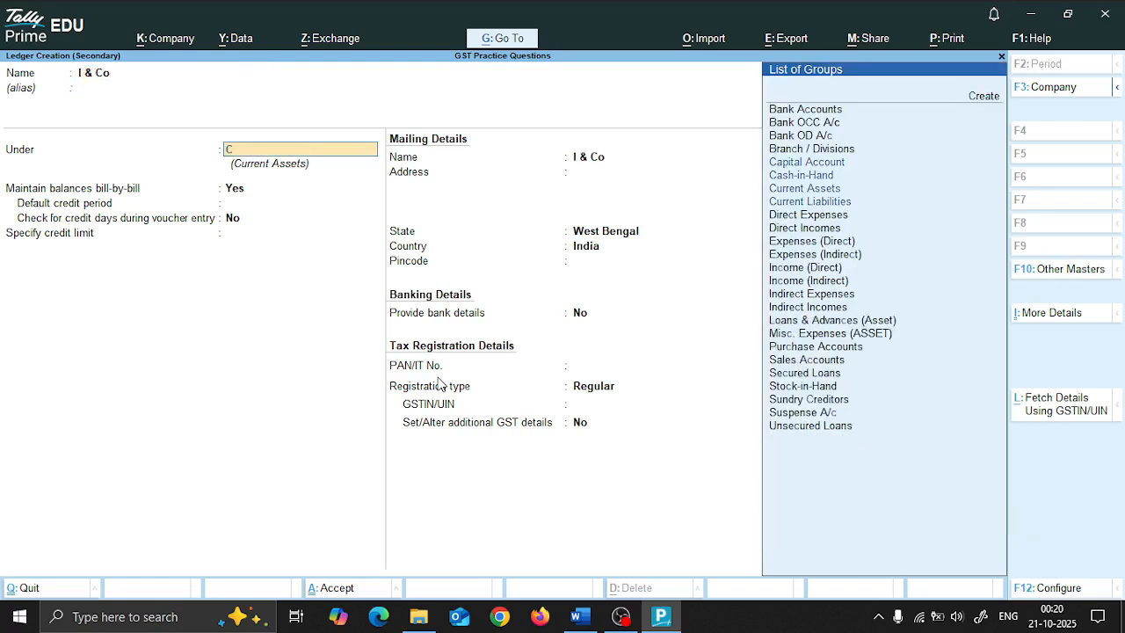
key("Return")
key("Return")
key("Return")
key("Return")
key("Return")
key("Return")
key("Return")
key("Return")
key("Return")
key("Return")
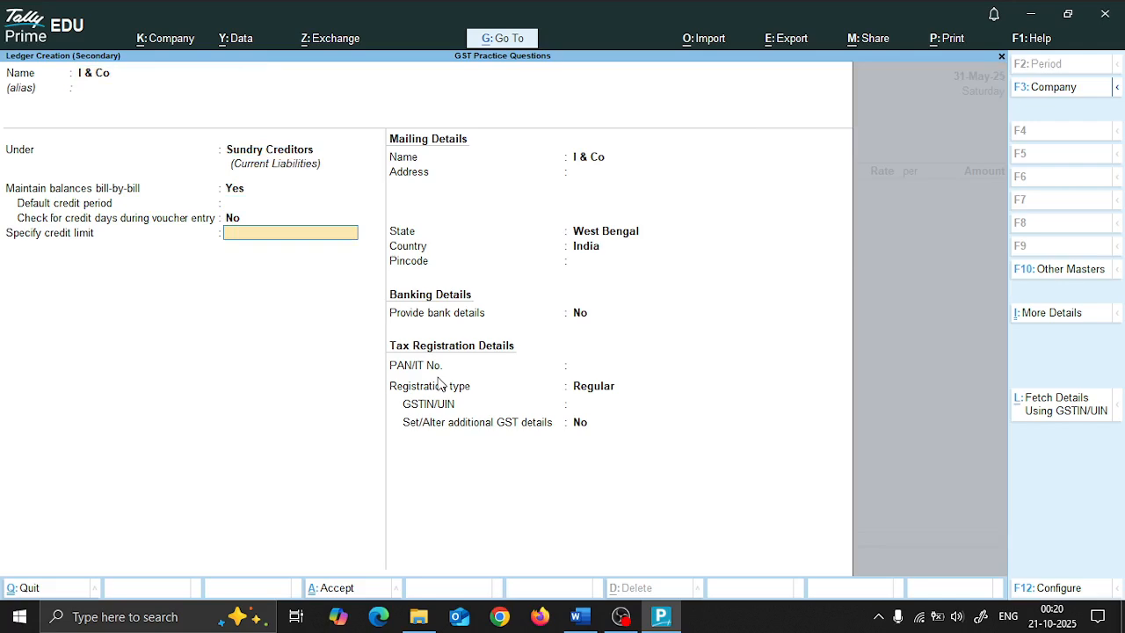
Set I & Co's GST registration type to Unregistered/Consumer and save the ledger
key("Return")
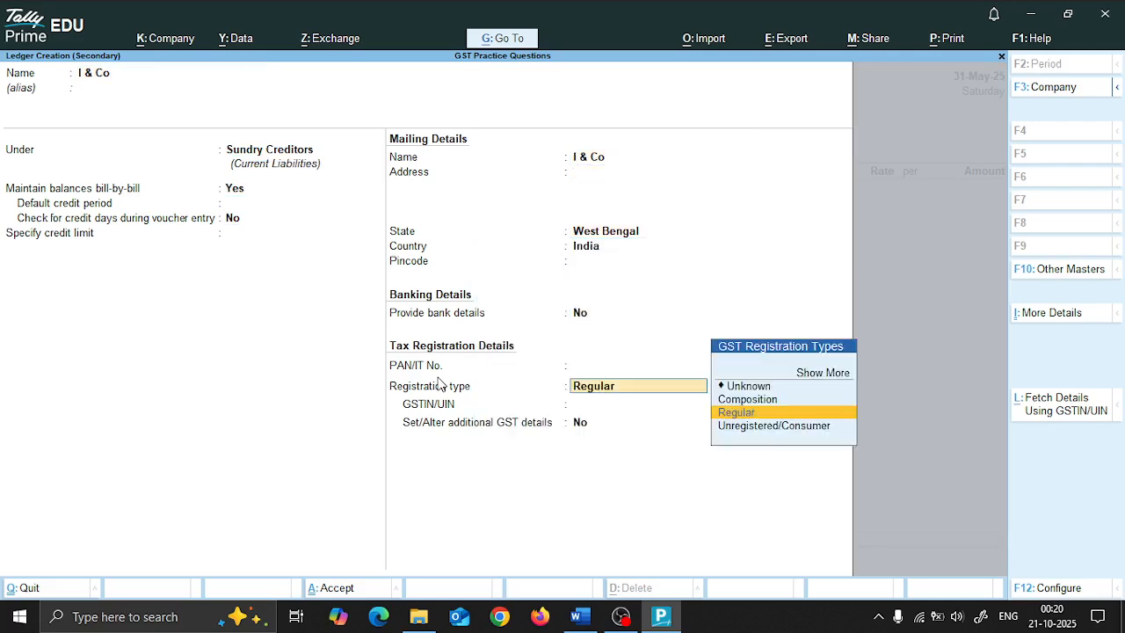
key("Up")
key("Up")
key("Down")
key("Down")
key("Down")
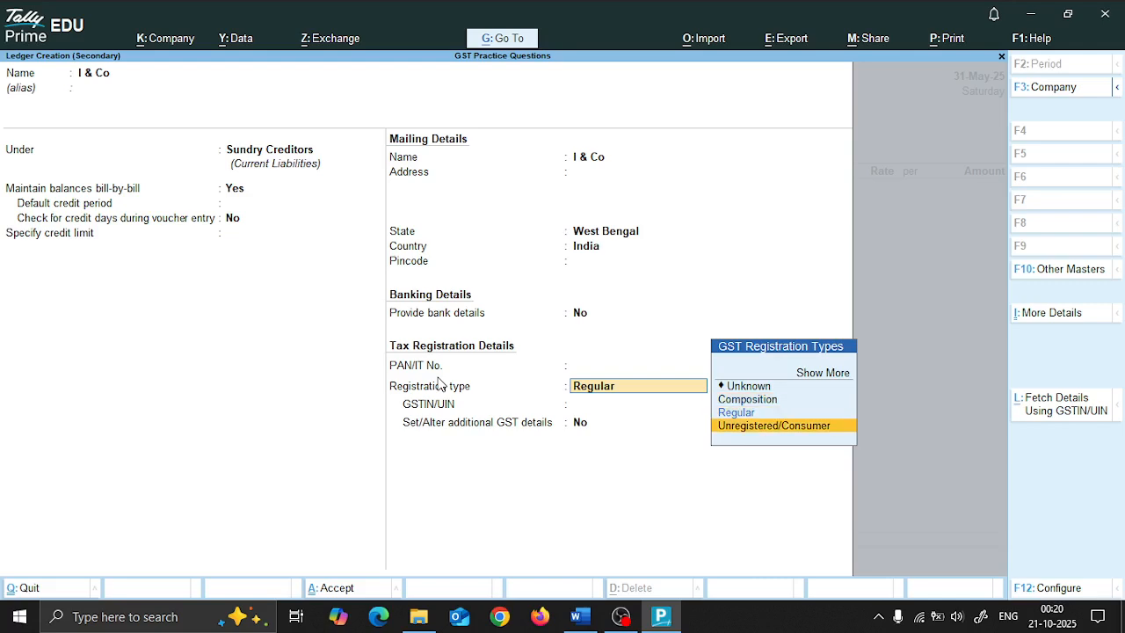
key("Return")
key("Return")
key("Return")
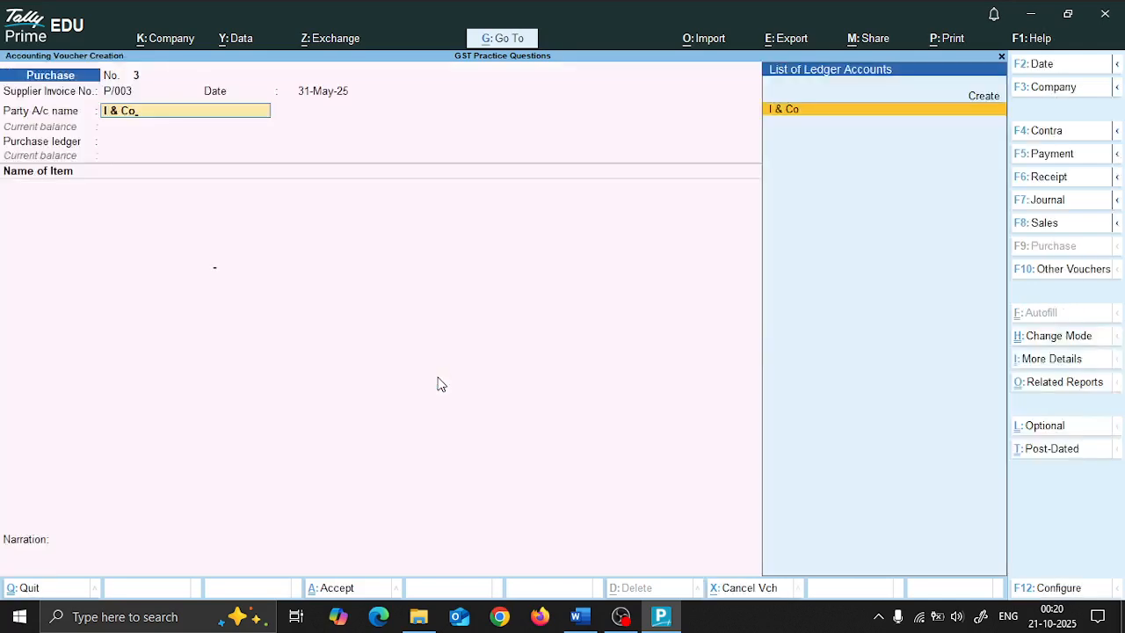
Use I & Co as the voucher's party with blank receipt and order details, and choose Purchase as the purchase ledger
key("Return")
key("Return")
key("Return")
key("Return")
key("Return")
key("Return")
key("Return")
key("Return")
key("Return")
key("Return")
key("Return")
key("Return")
key("Return")
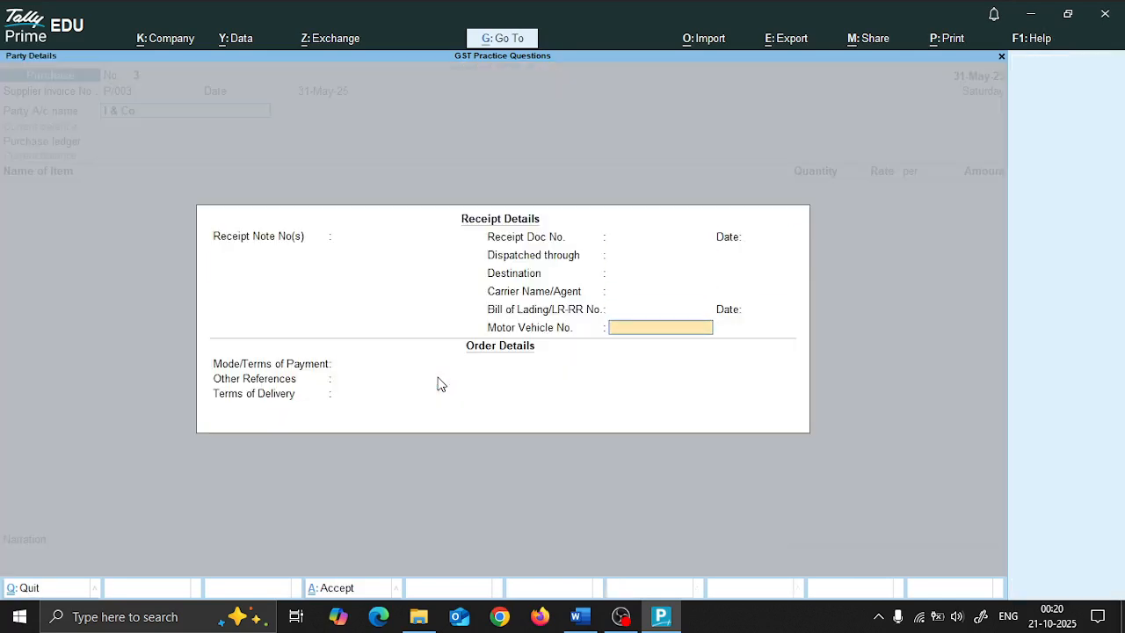
key("Return")
key("Return")
key("Return")
key("Return")
key("Return")
key("Return")
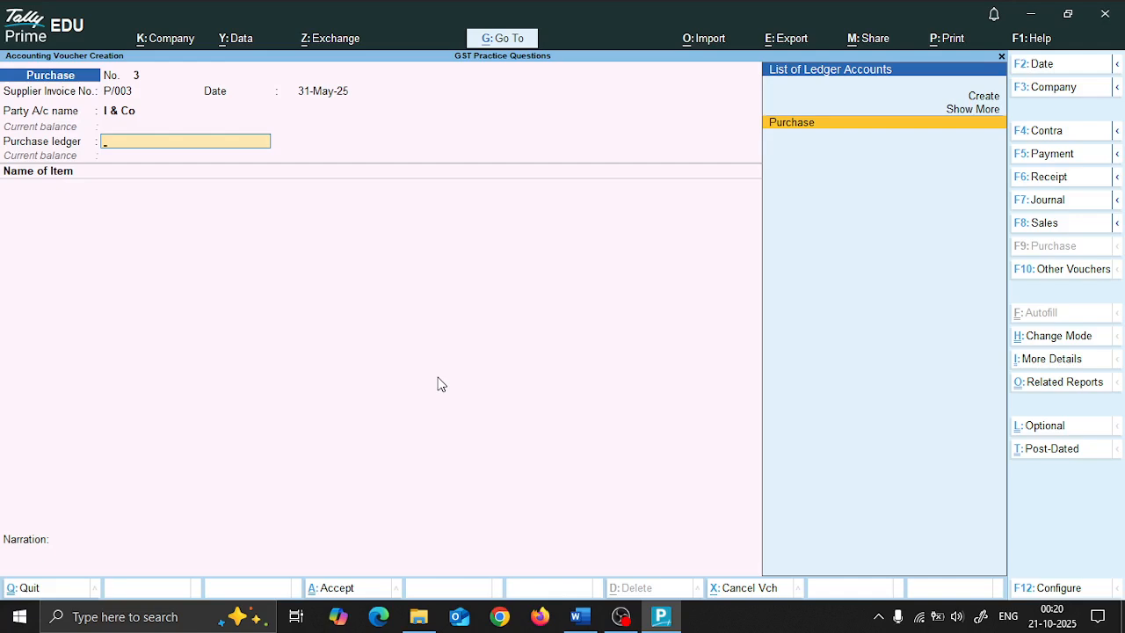
key("Return")
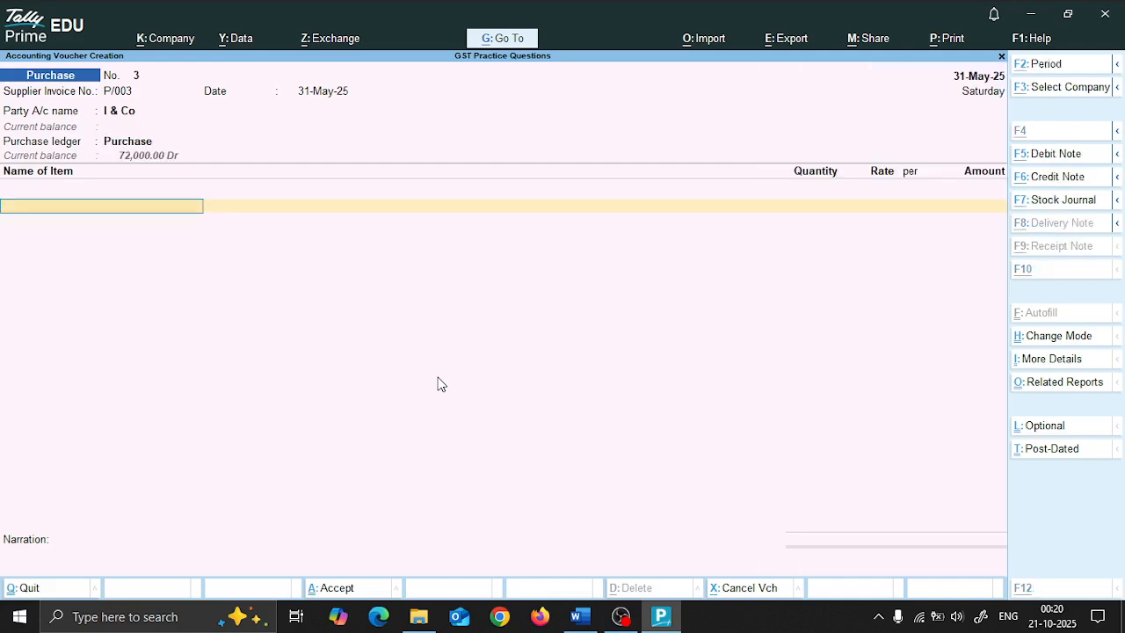
Start a new stock item named Laptop from question 8, under Primary with PCS as its unit
key("alt+c")
key("alt+Tab")
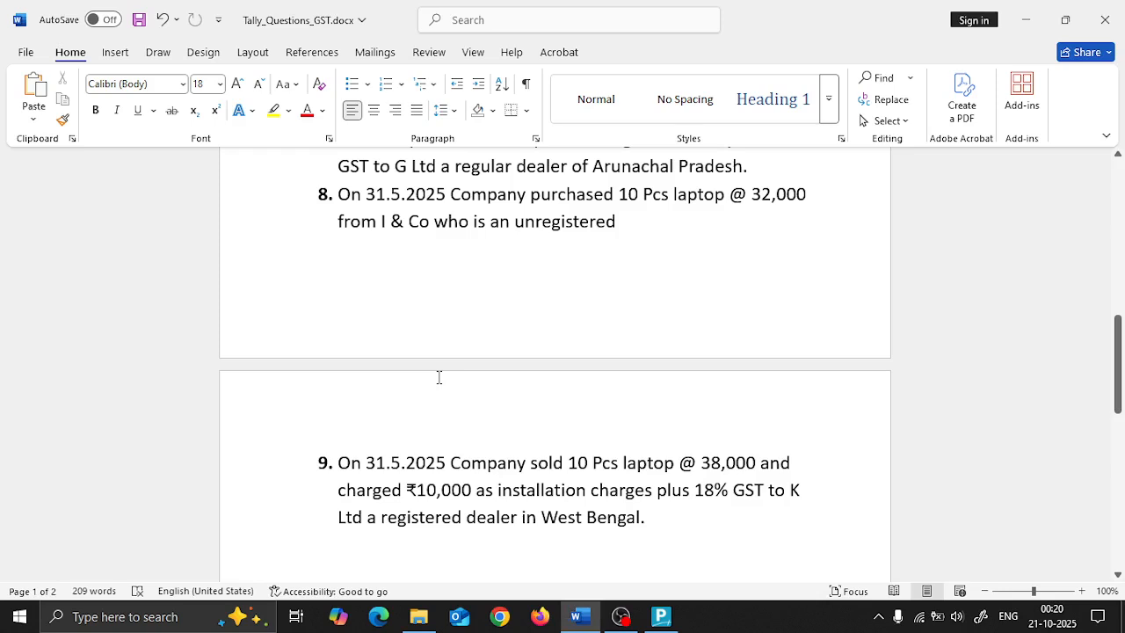
key("alt+Tab")
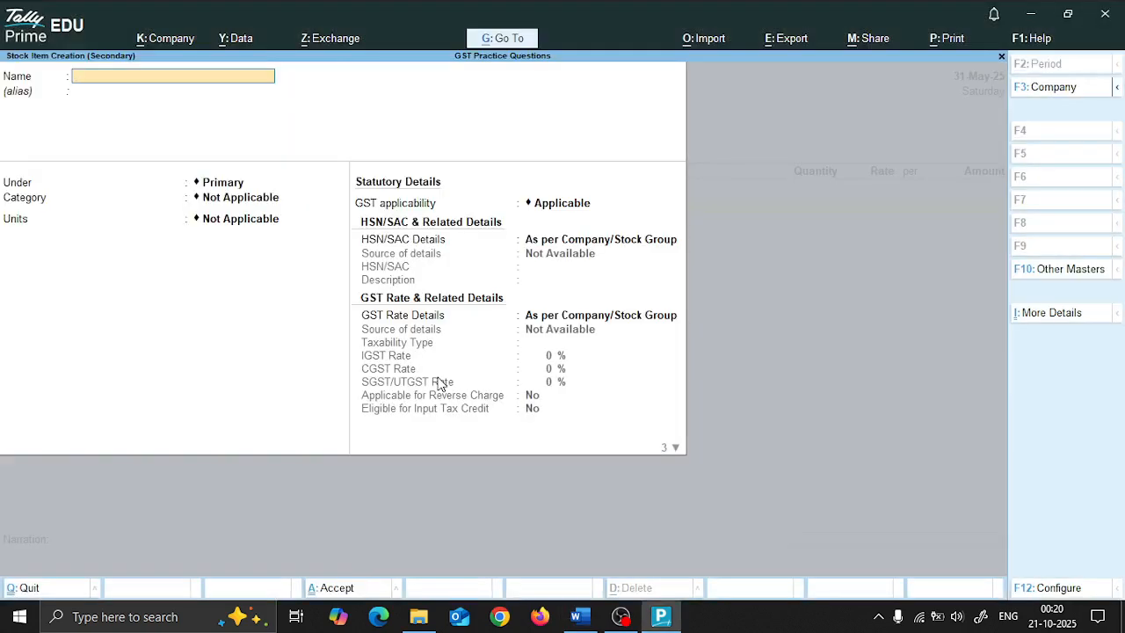
type("Laptop")
key("Return")
key("Return")
key("Return")
key("Return")
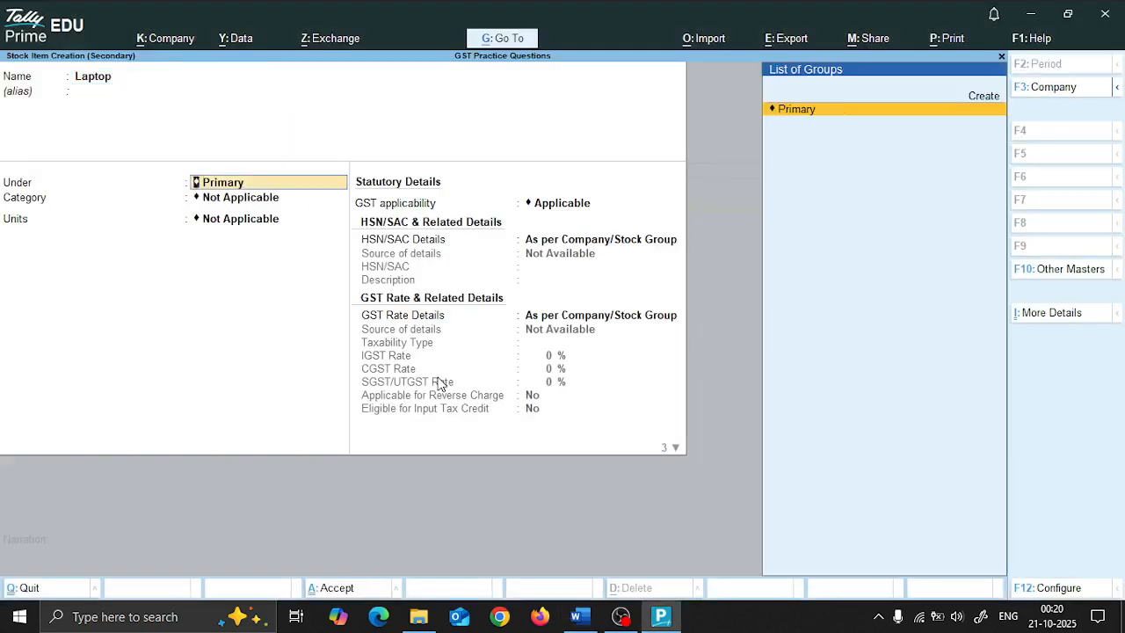
key("Down")
key("Return")
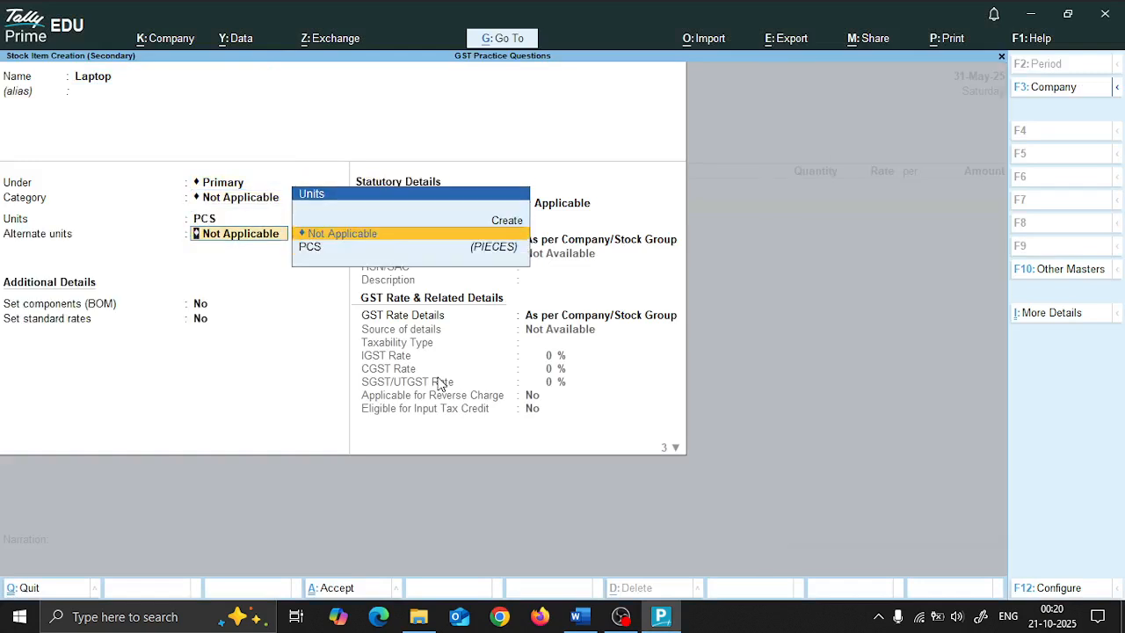
Keep the Laptop item's HSN and GST rate details as per Company/Stock Group with supply type Goods, and save it
key("Return")
key("Return")
key("Return")
key("Return")
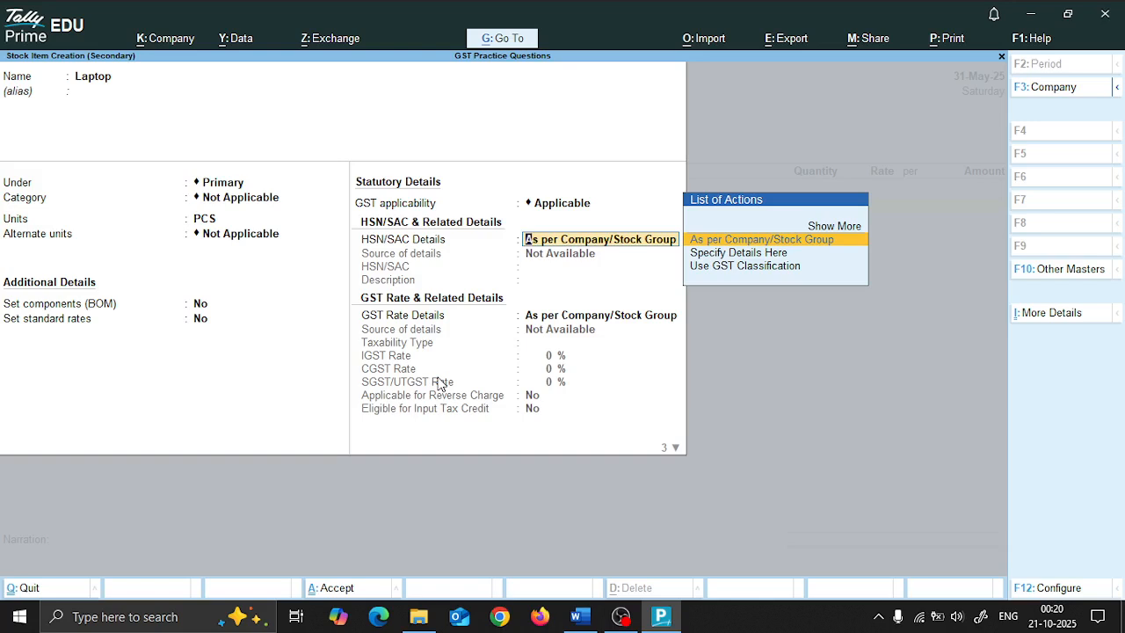
key("Return")
key("Return")
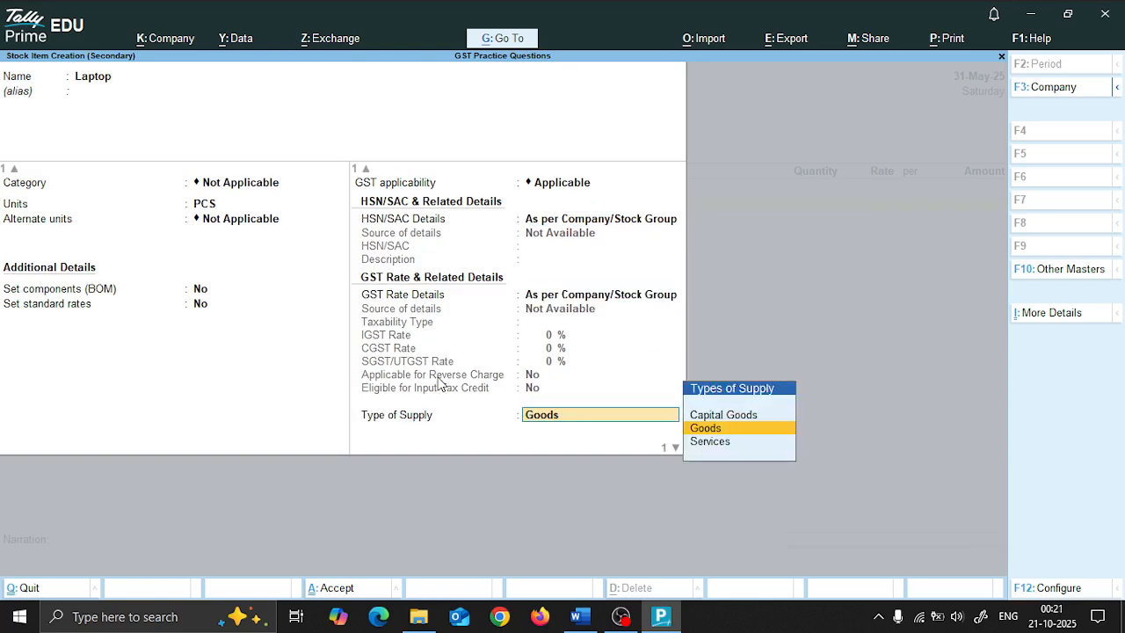
key("Return")
key("Return")
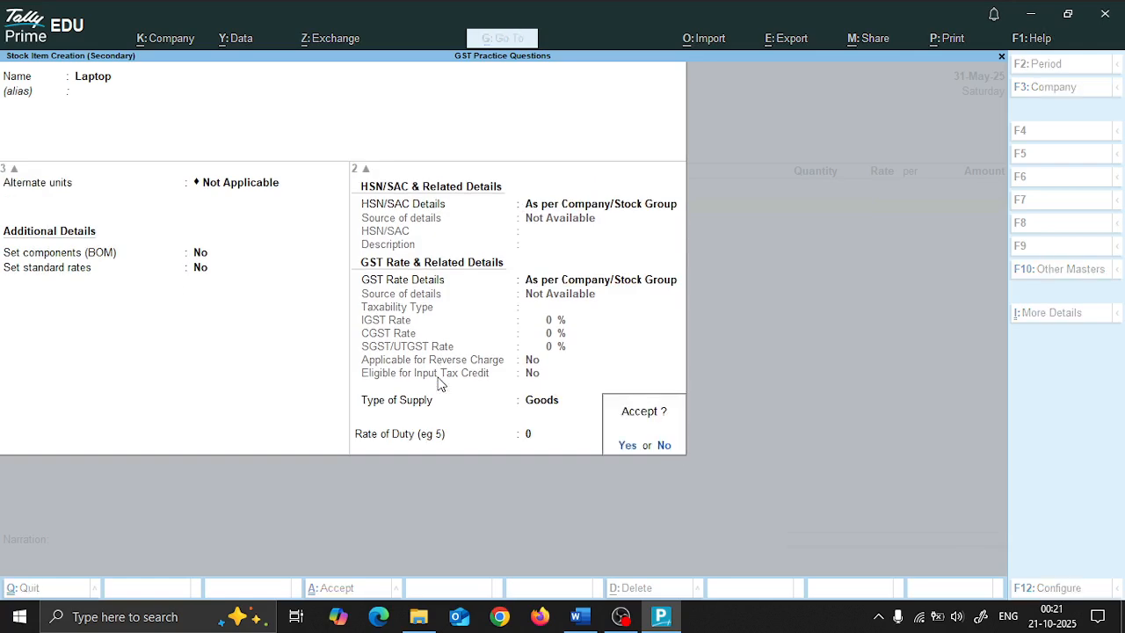
key("Return")
Reopen the Laptop stock item from the voucher line and go through its group, category, unit and additional settings
type("10")
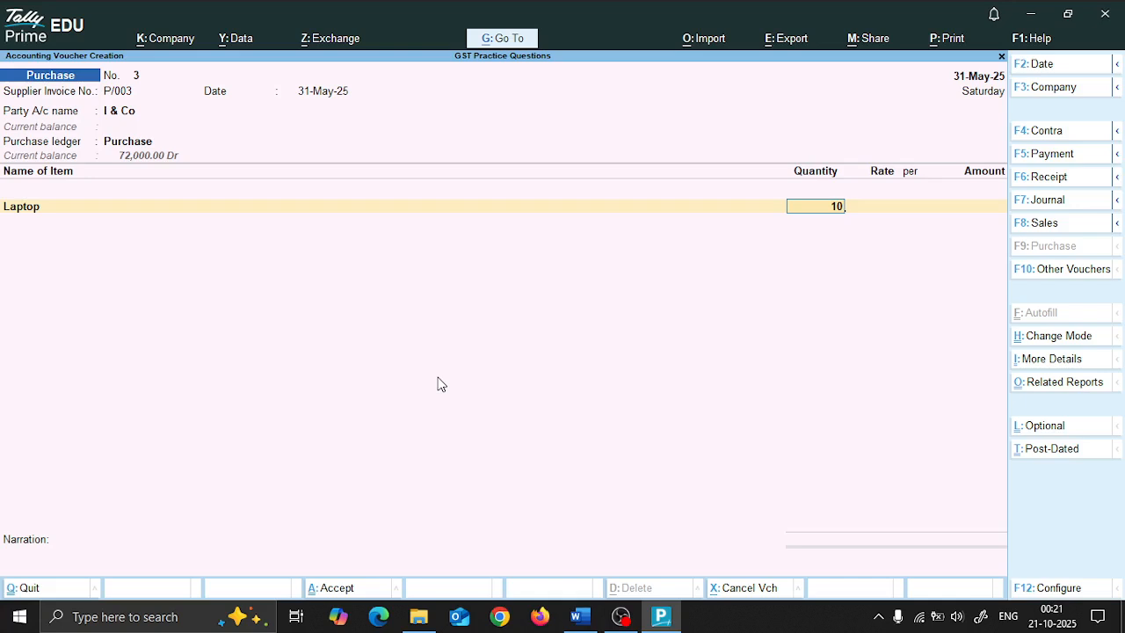
key("BackSpace")
key("BackSpace")
key("BackSpace")
key("ctrl+Return")
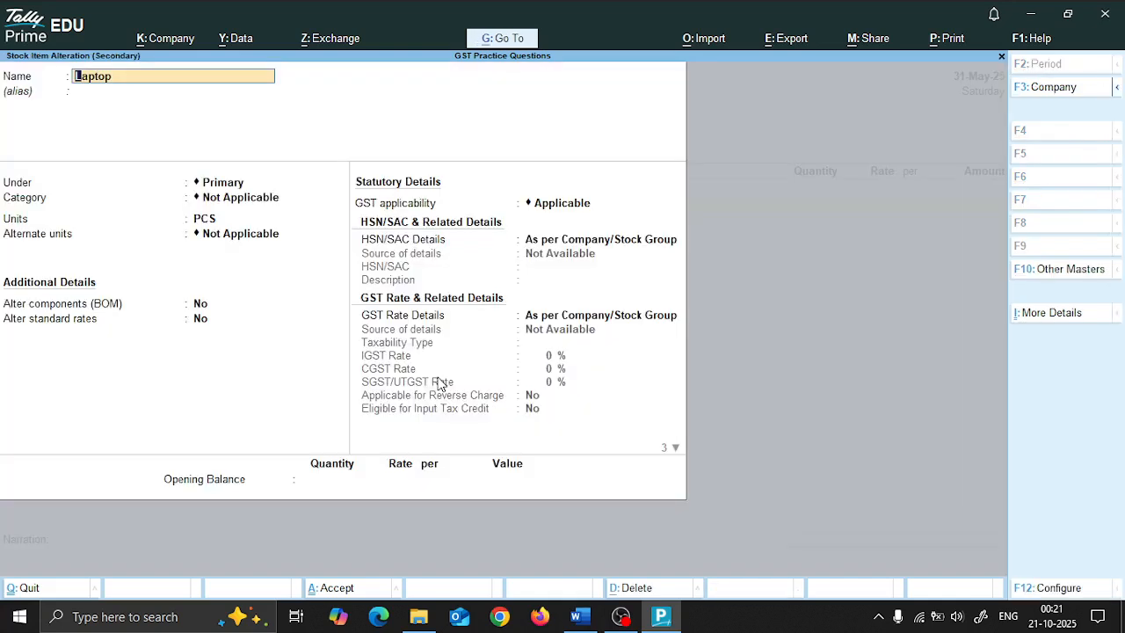
key("Return")
key("Return")
key("Return")
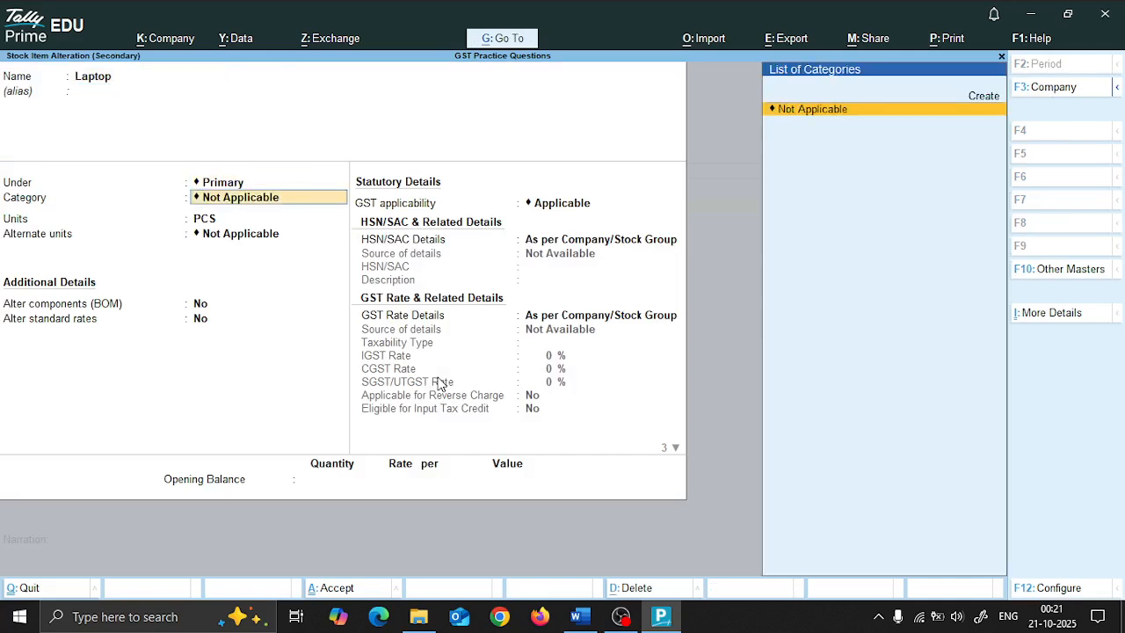
key("Return")
key("Return")
key("Return")
key("Return")
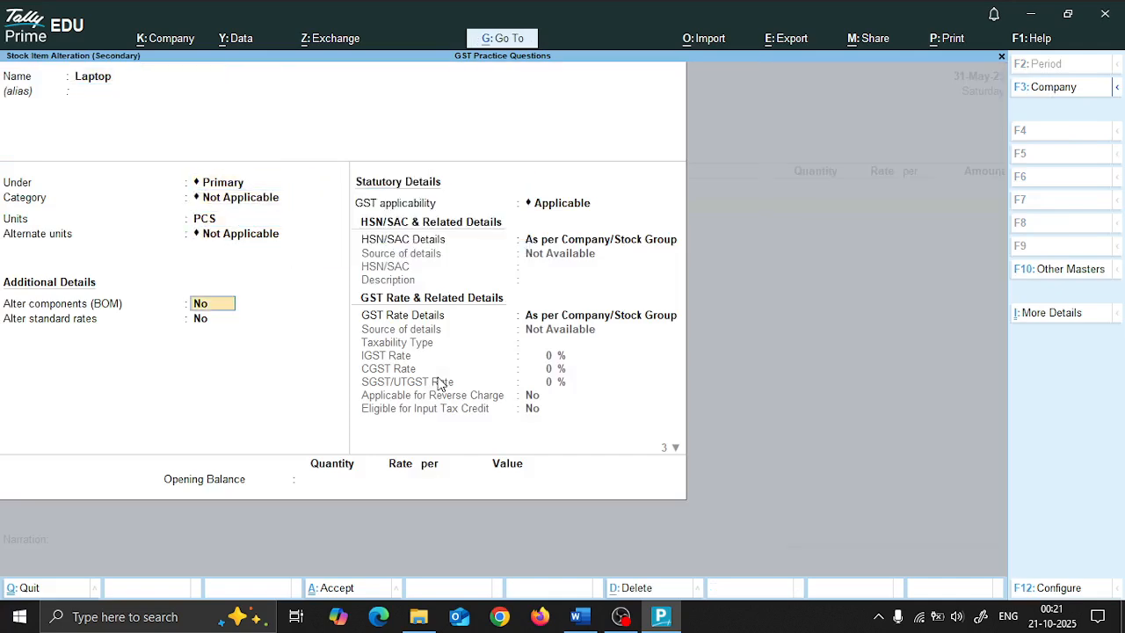
key("Return")
key("Return")
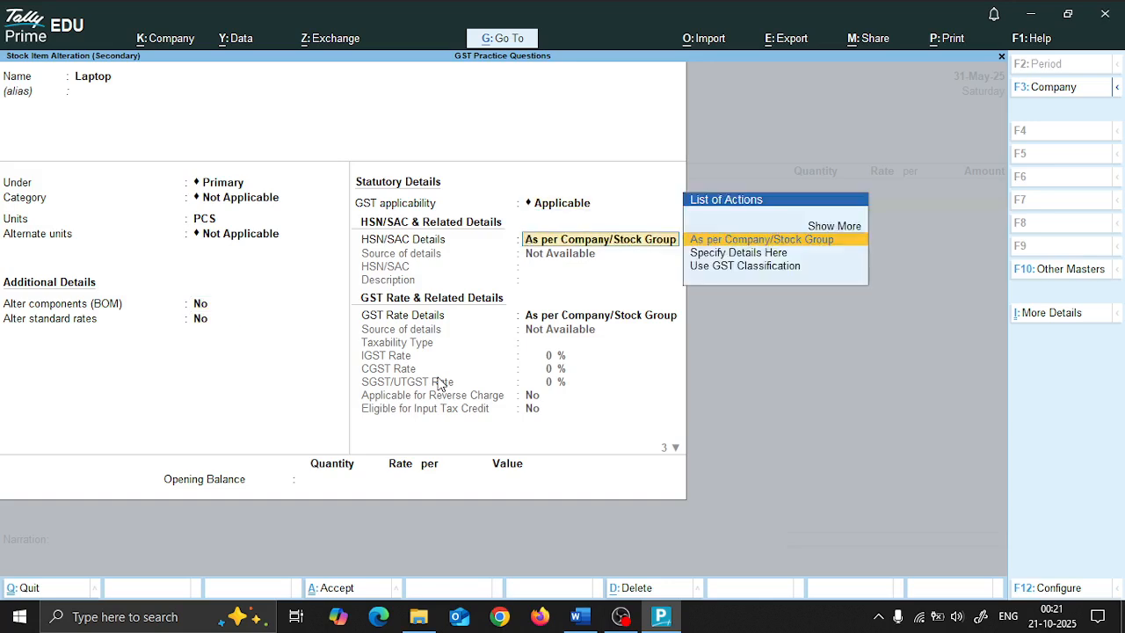
Check the expanded HSN/SAC options for the Laptop item, keep As per Company/Stock Group and save the item
key("Up")
key("Return")
key("Down")
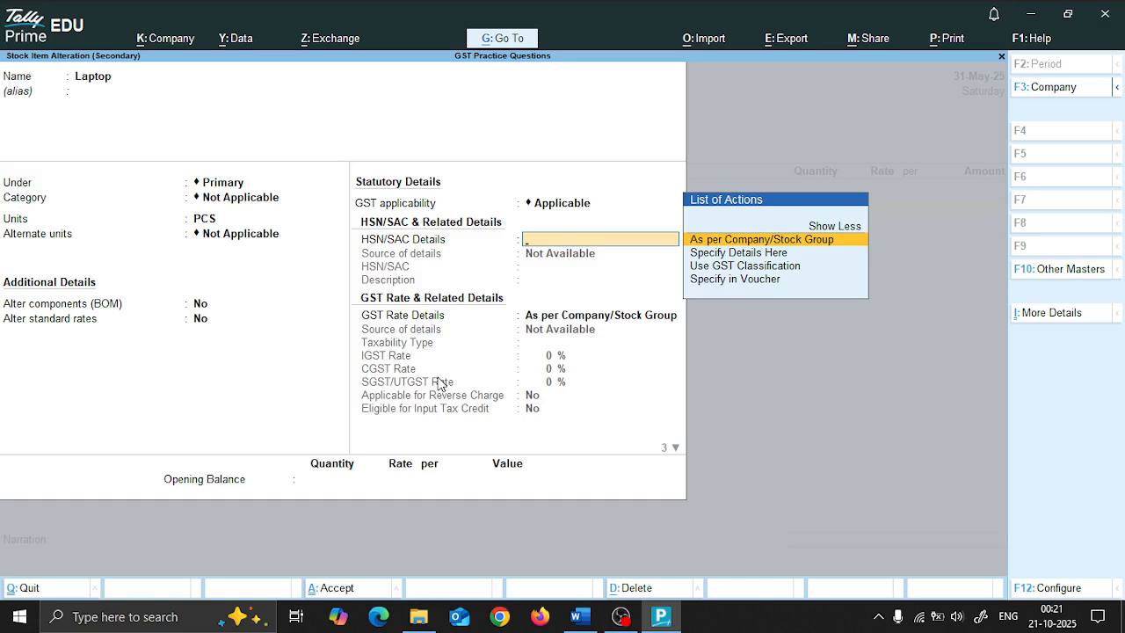
key("Return")
key("Return")
key("Return")
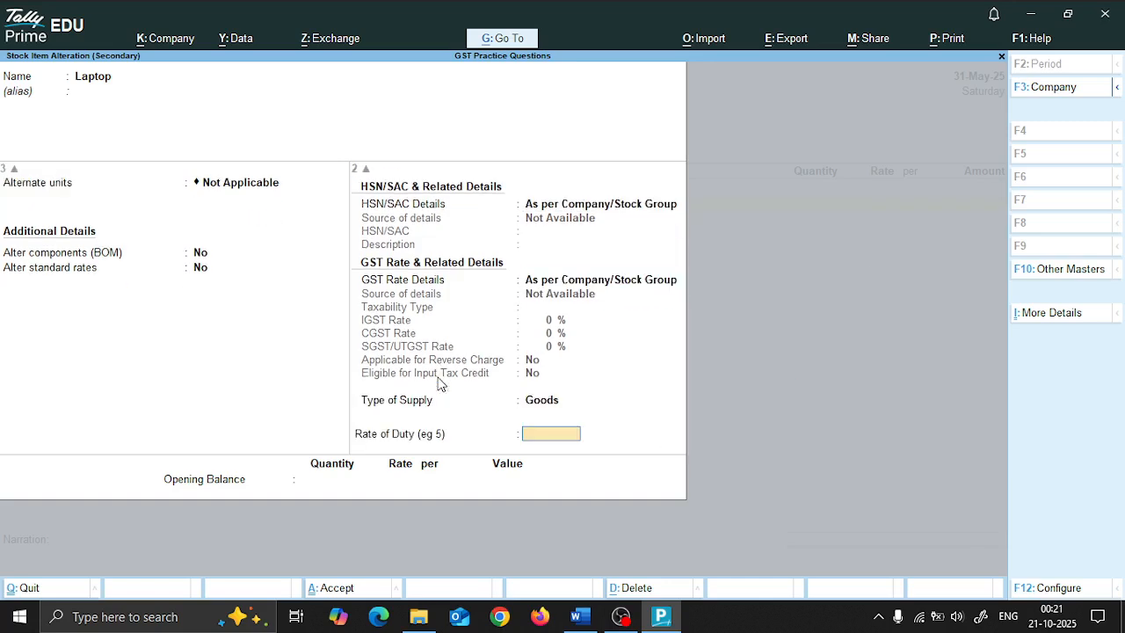
key("Return")
key("Return")
key("Return")
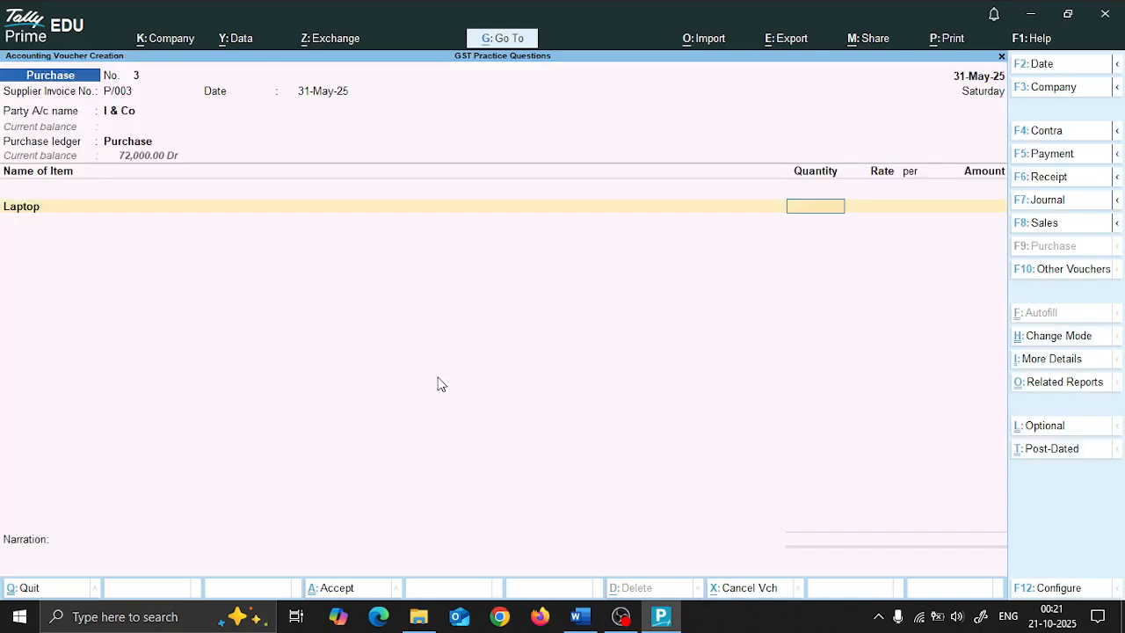
Enter the Laptop line of the purchase voucher with quantity 10 PCS at a rate of 32,000, as given in question 8
type("10")
key("Return")
key("alt+Tab")
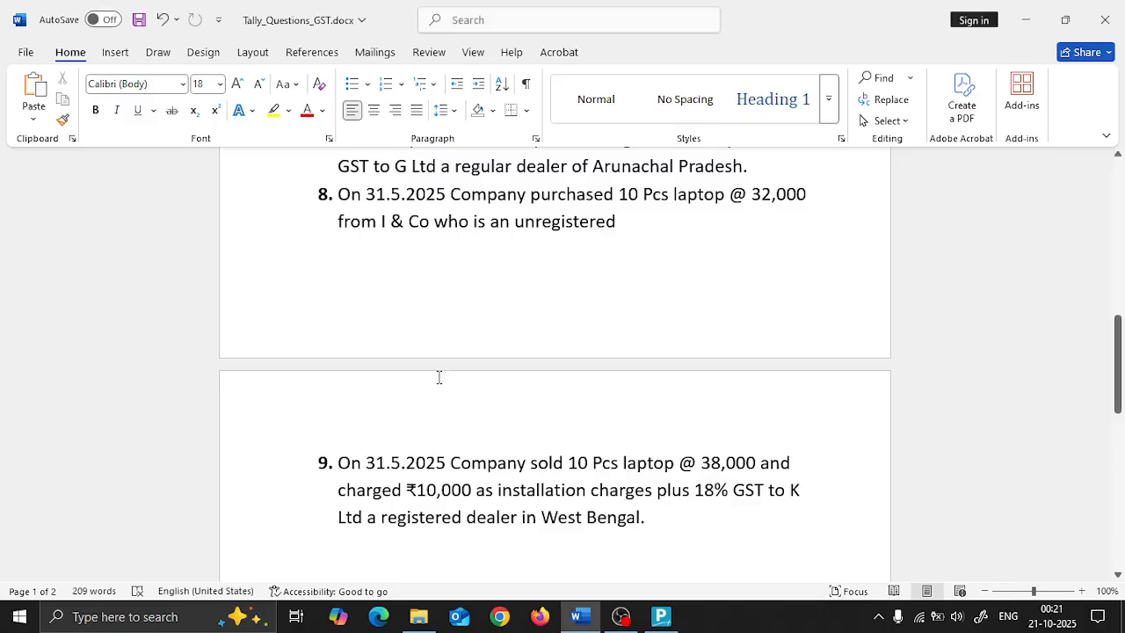
key("alt+Tab")
type("32000")
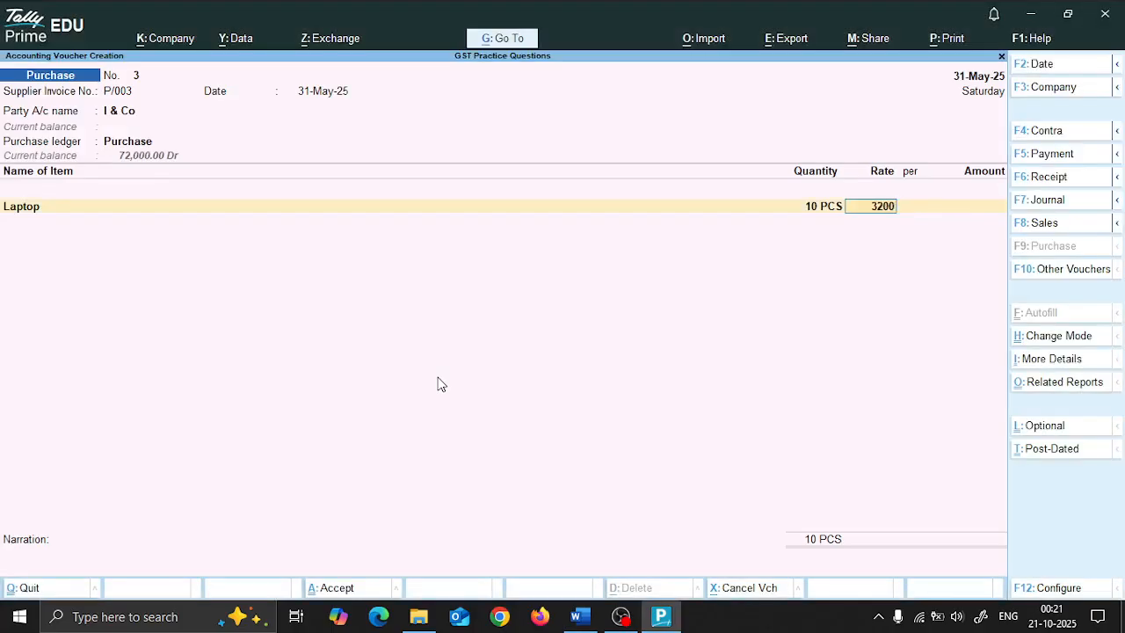
key("Return")
key("Return")
key("Return")
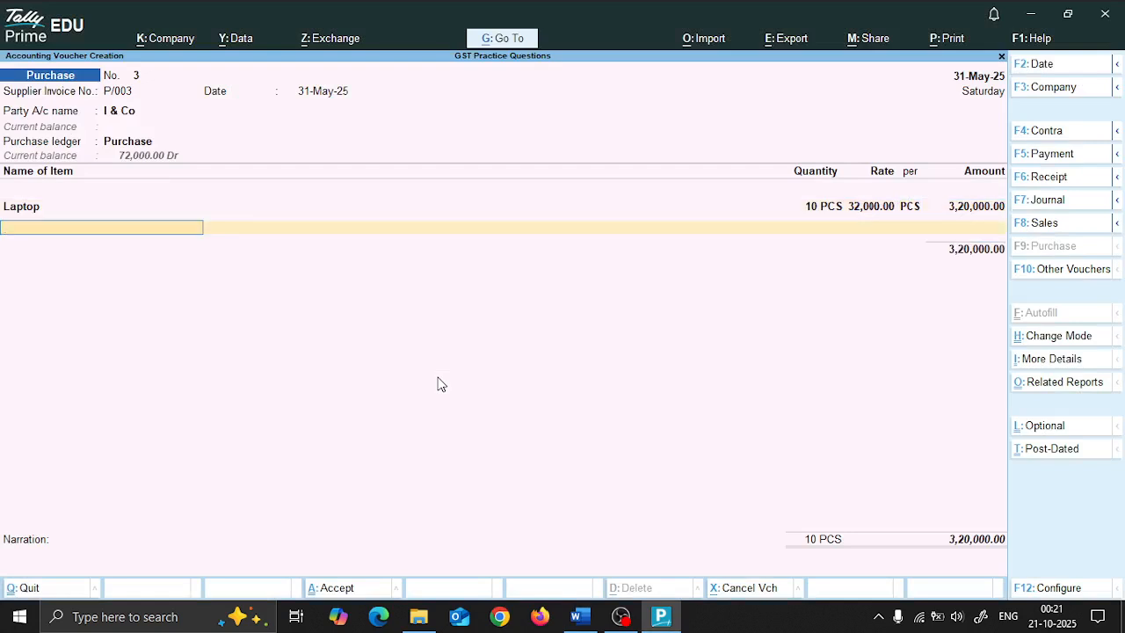
End the item list, allocate the bill as New Ref P/003, leave the narration blank and save the purchase voucher
key("Return")
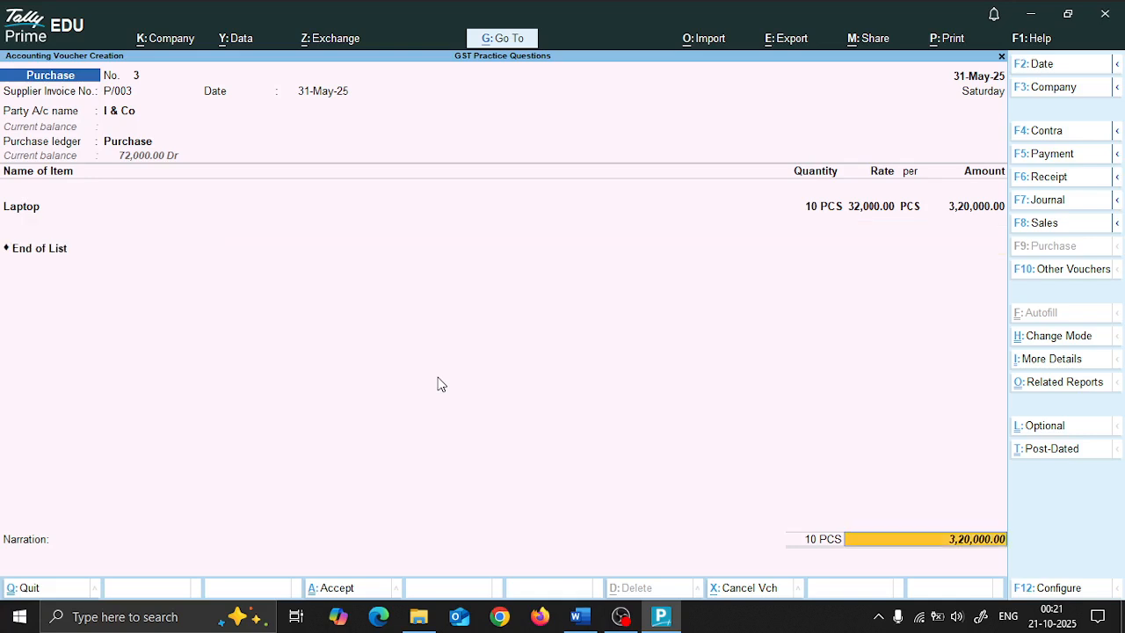
key("Return")
key("Return")
key("Return")
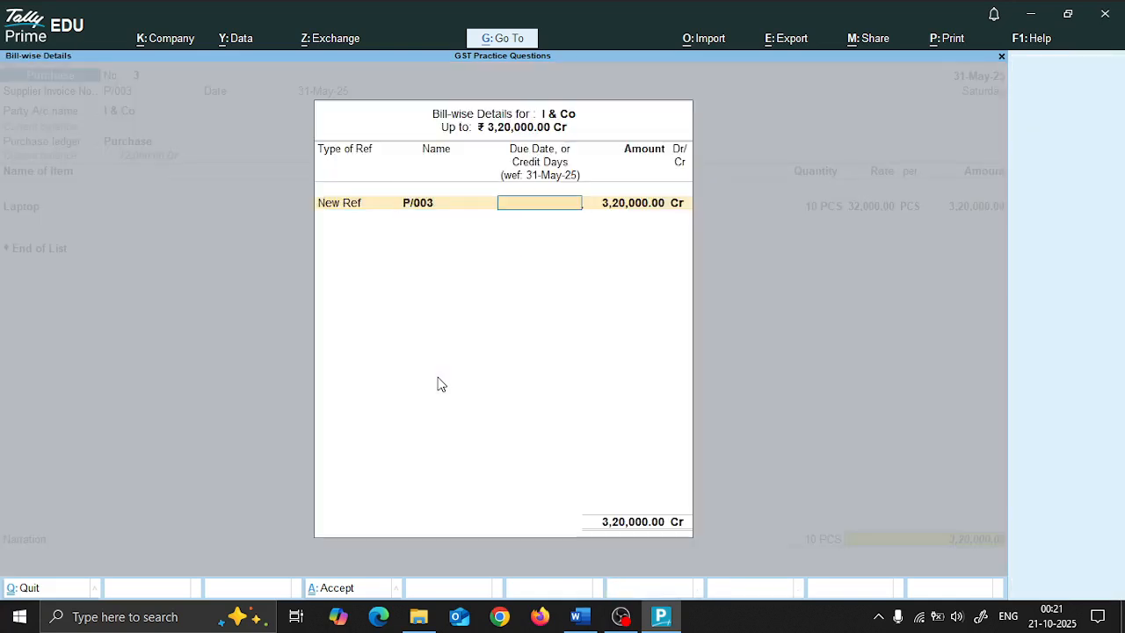
key("Return")
key("Return")
key("Return")
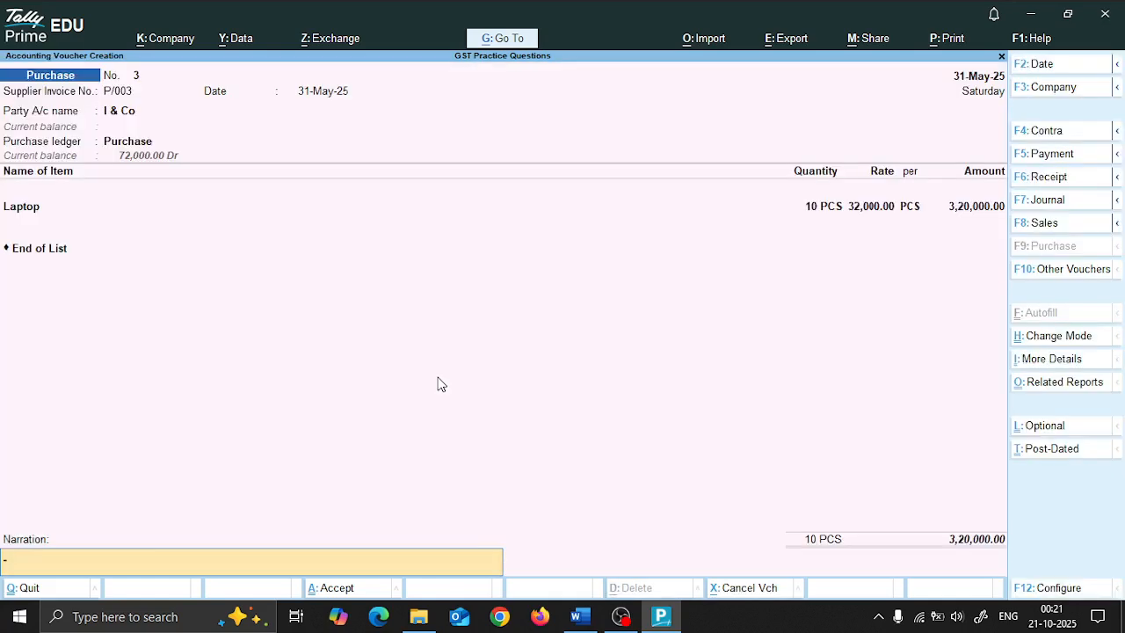
key("Return")
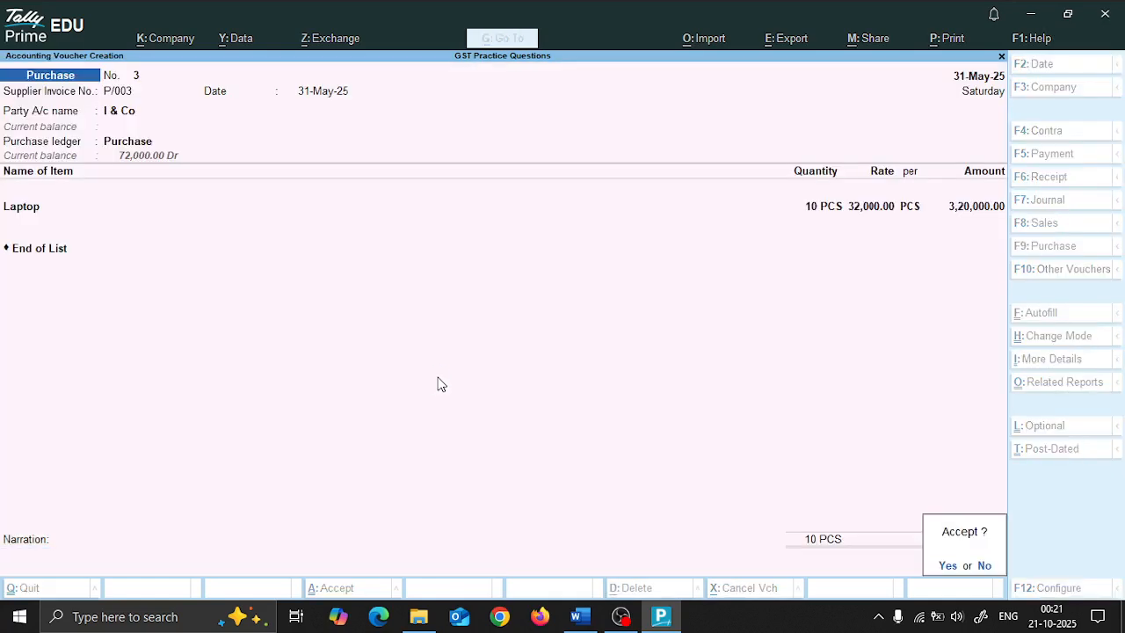
key("Return")
Read question 9 in the Word question document for the laptop sale and installation charges to K Ltd
key("alt+Tab")
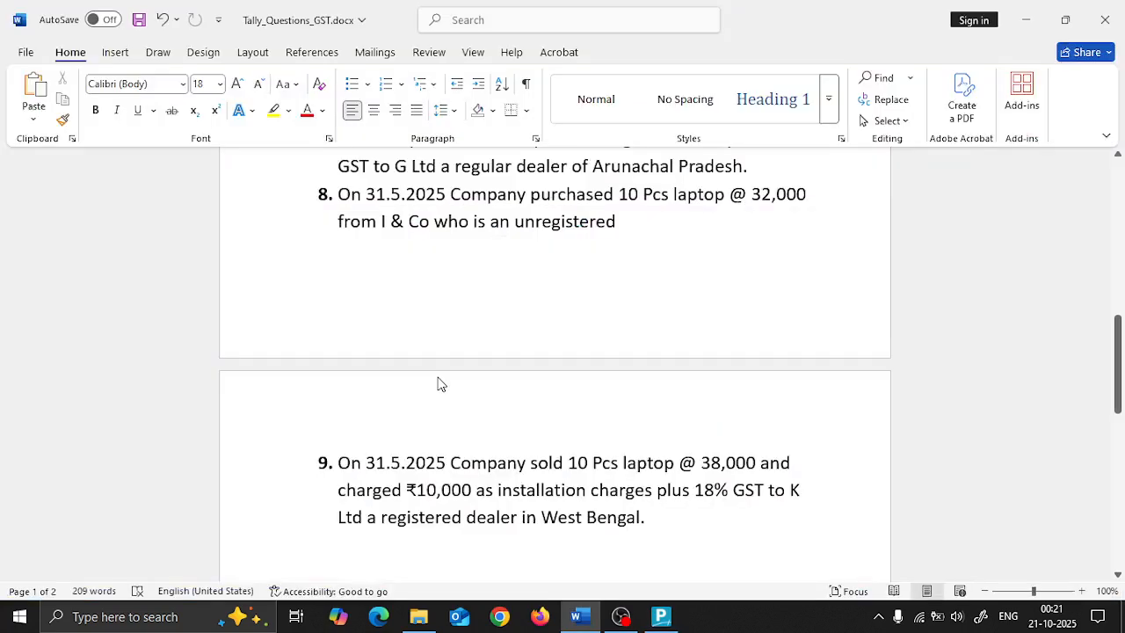
scroll(441, 384, "down", 2)
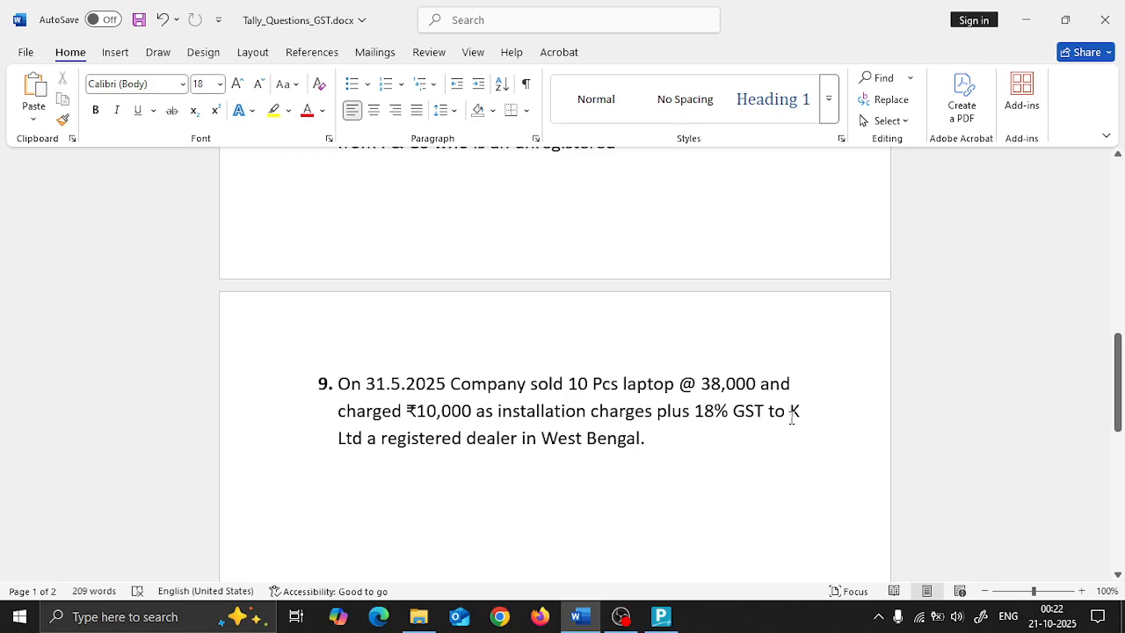
scroll(791, 419, "up", 3)
scroll(791, 418, "down", 3)
scroll(791, 418, "up", 4)
scroll(788, 416, "down", 2)
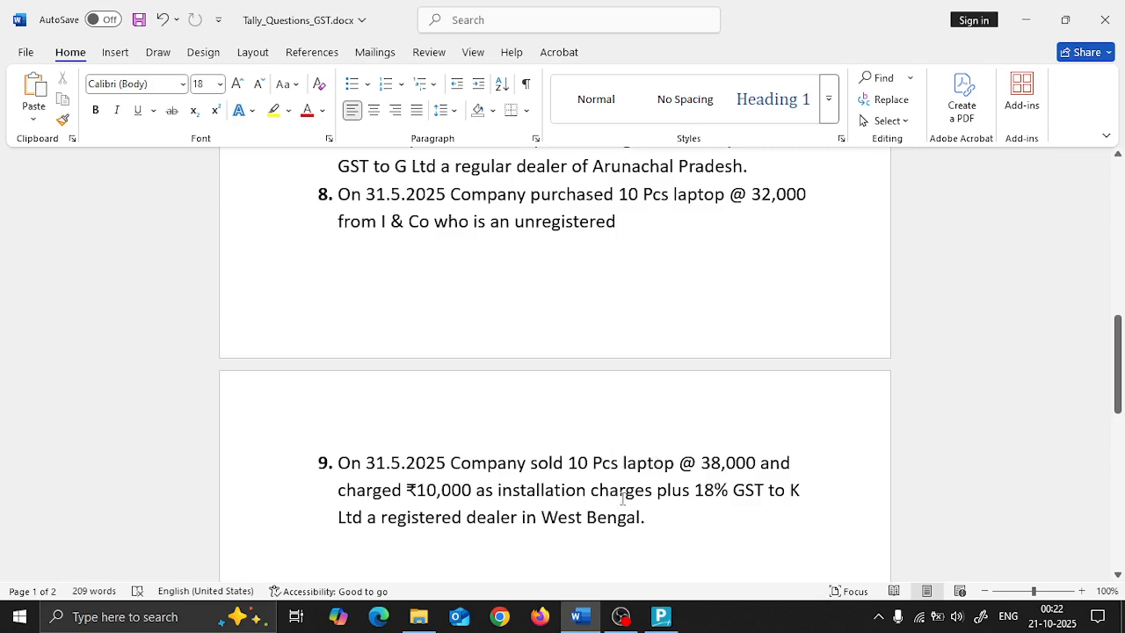
key("alt+Tab")
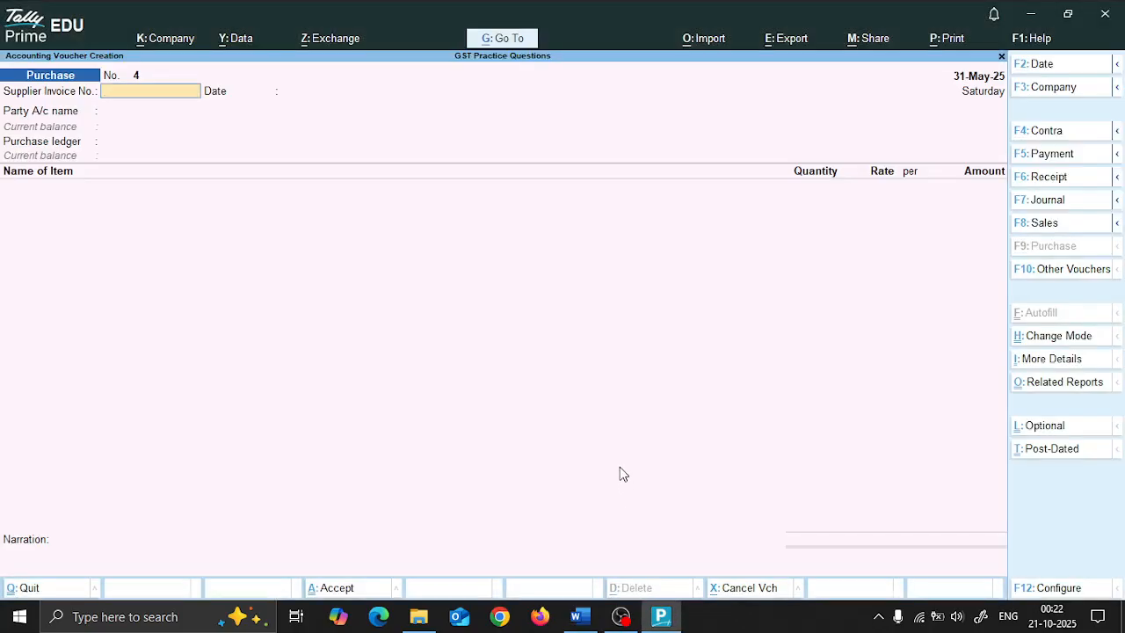
key("alt+Tab")
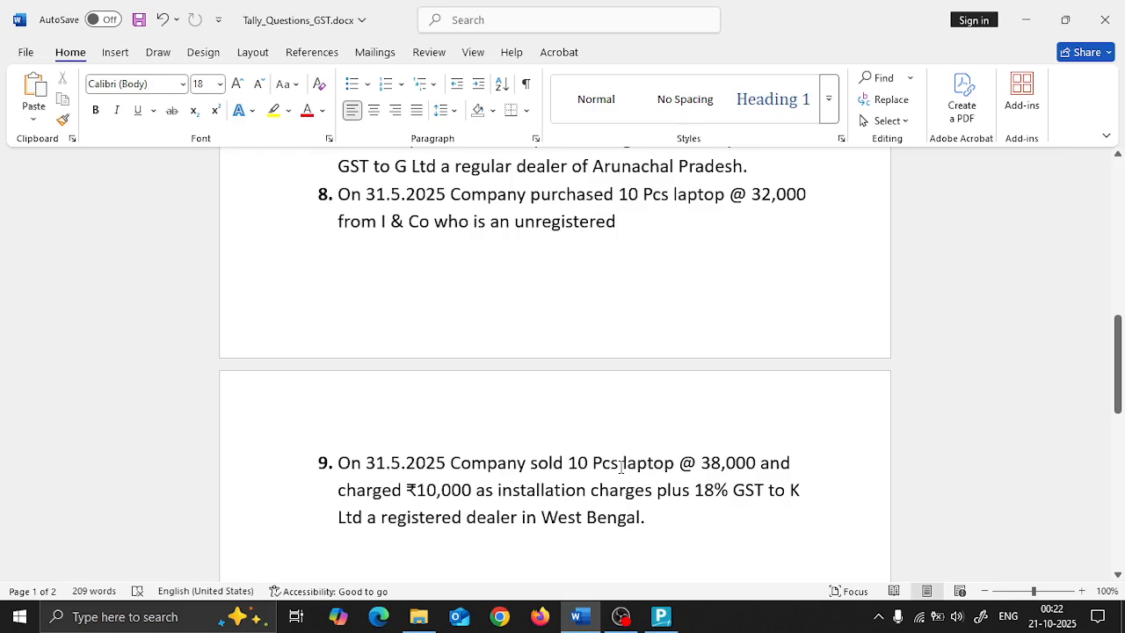
key("alt+Tab")
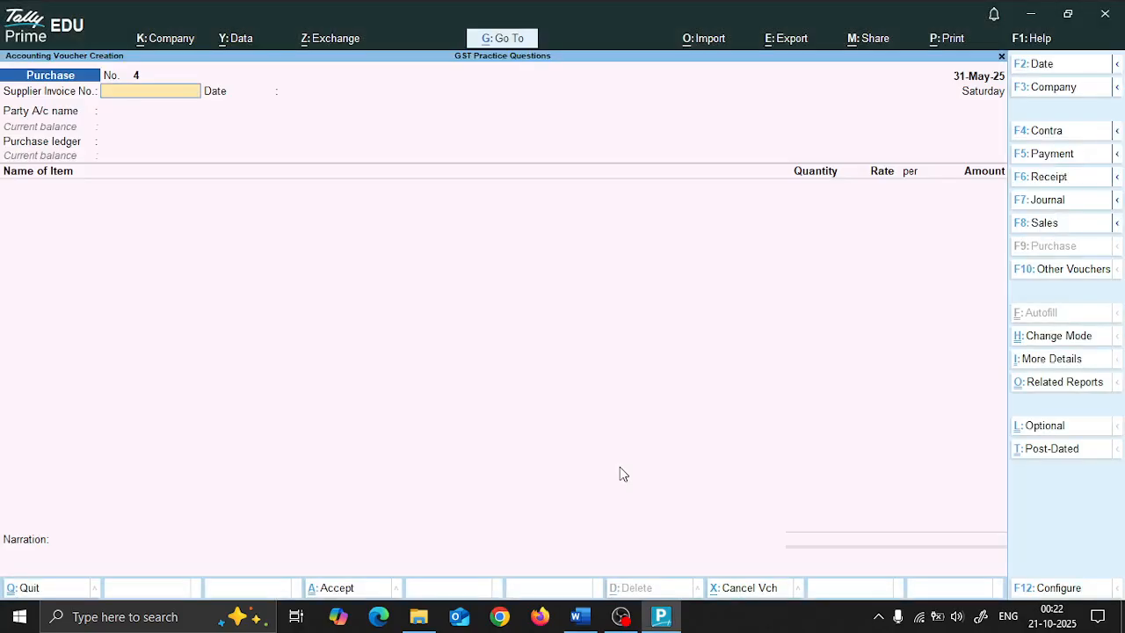
key("alt+Tab")
key("alt+Tab")
Start a sales voucher in Accounting Invoice mode with reference number S/005 dated 31-May-25
key("F8")
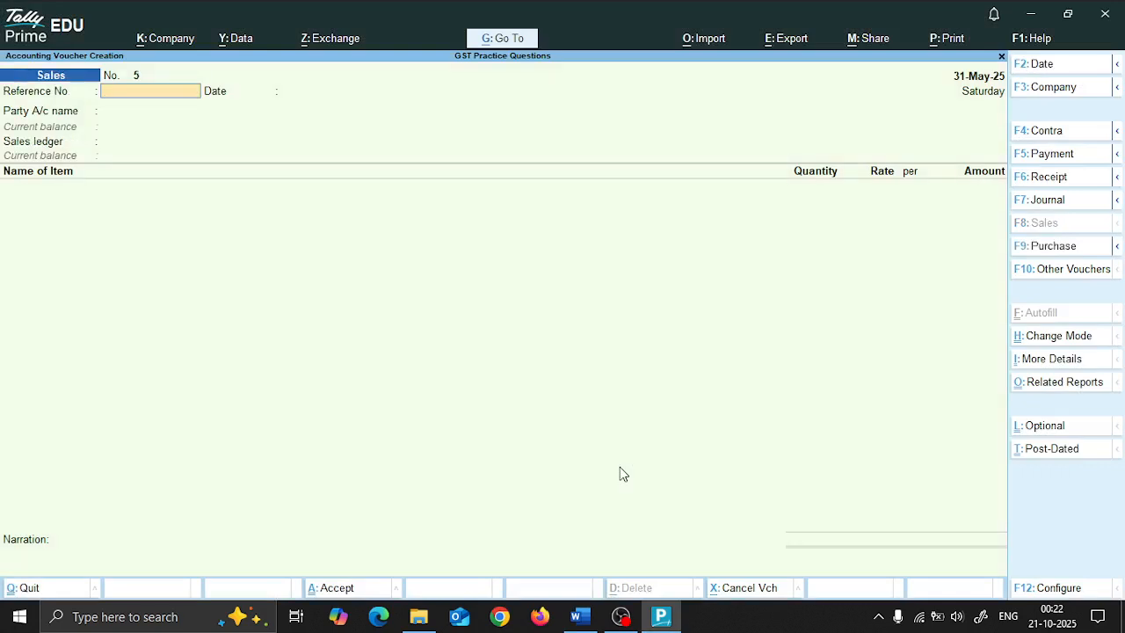
key("ctrl+h")
key("Down")
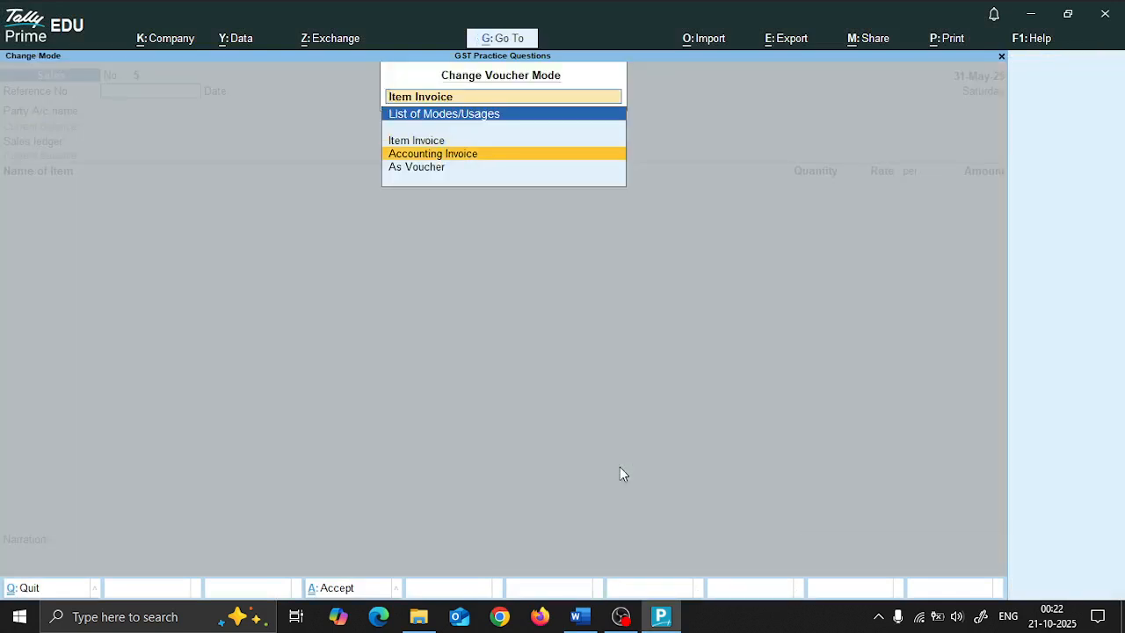
key("Return")
type("S")
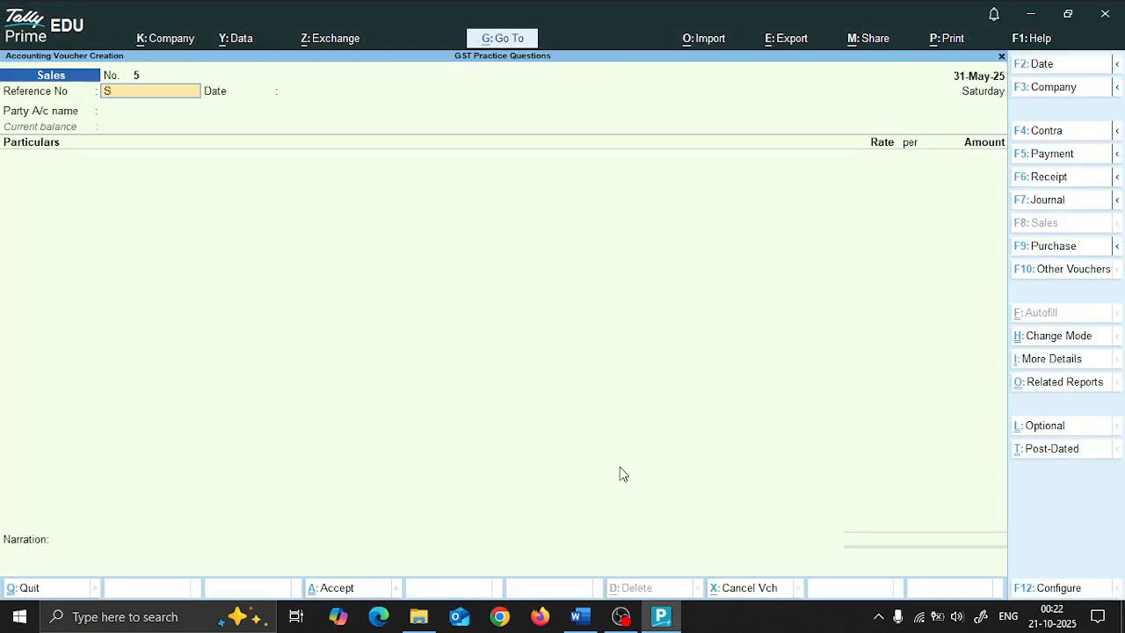
type("/005")
key("Return")
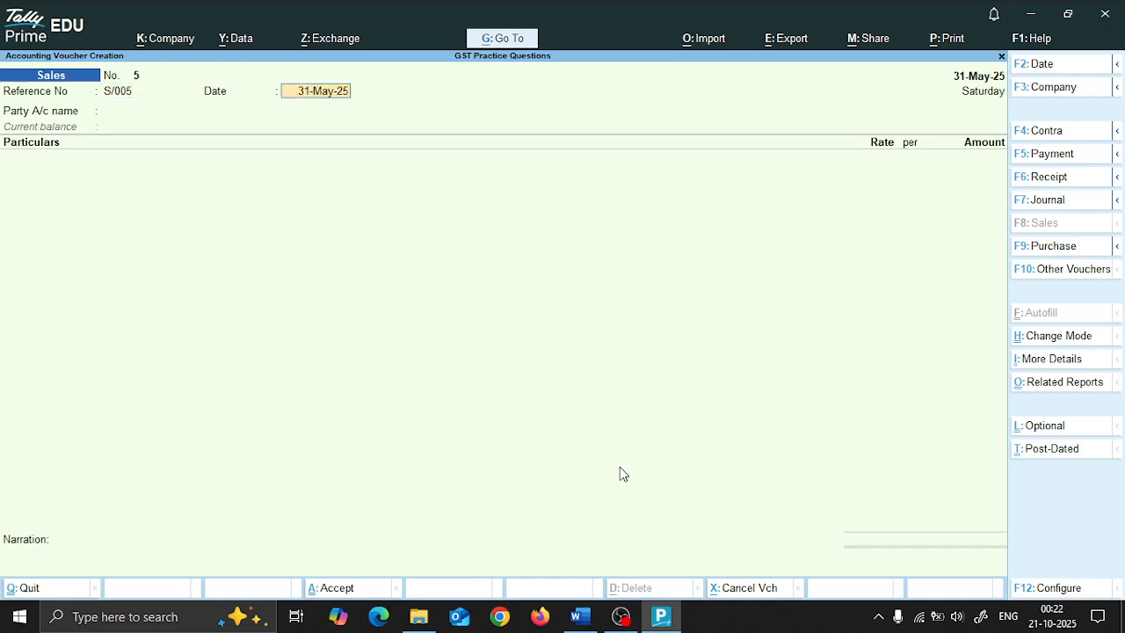
key("Return")
Create a new party ledger named K Ltd from question 9 under Sundry Debtors
key("alt+Tab")
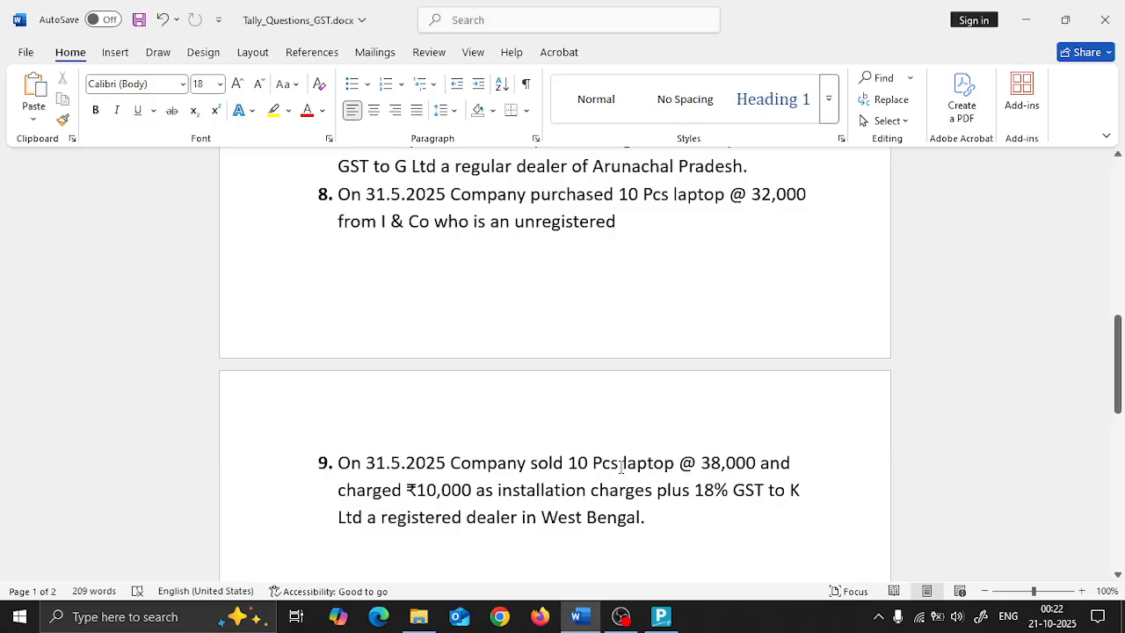
key("alt+Tab")
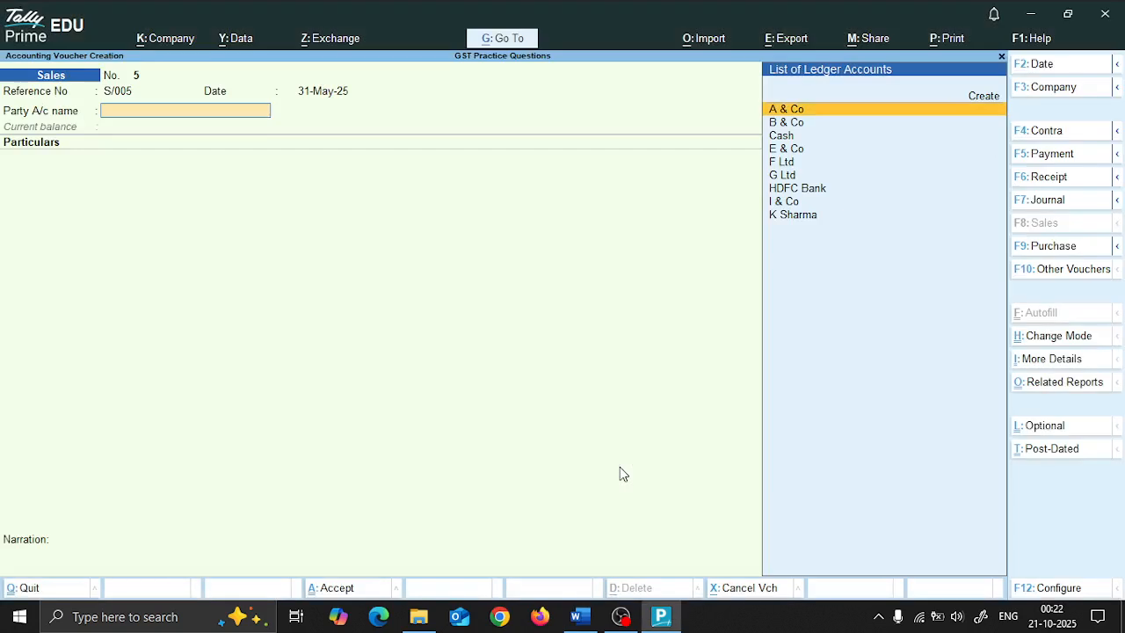
key("alt+c")
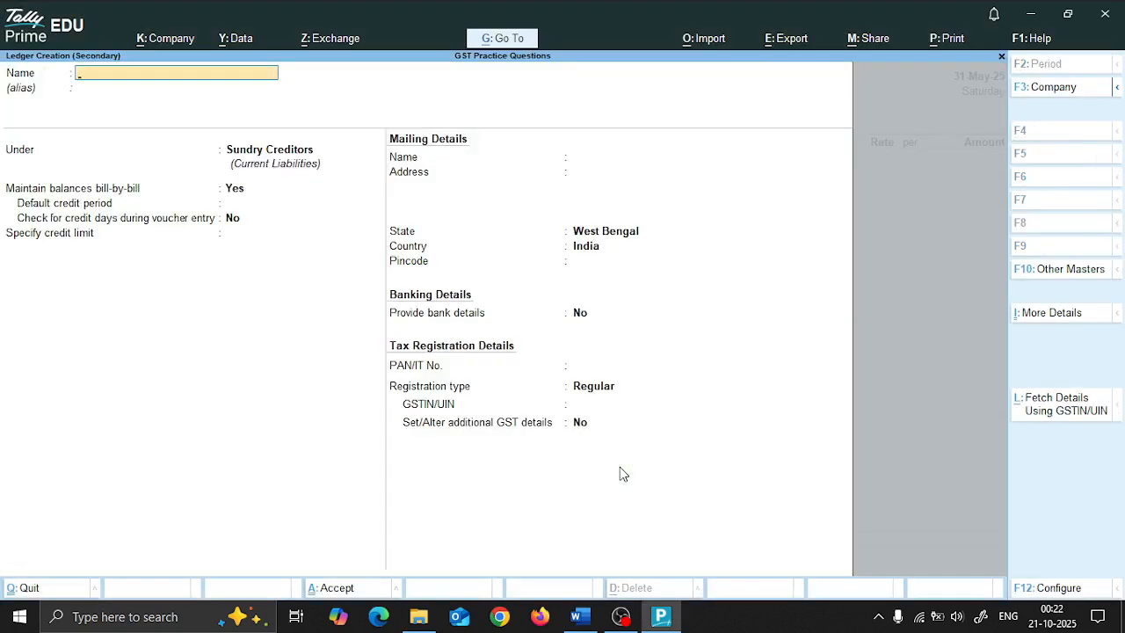
type("K Ltd")
key("Return")
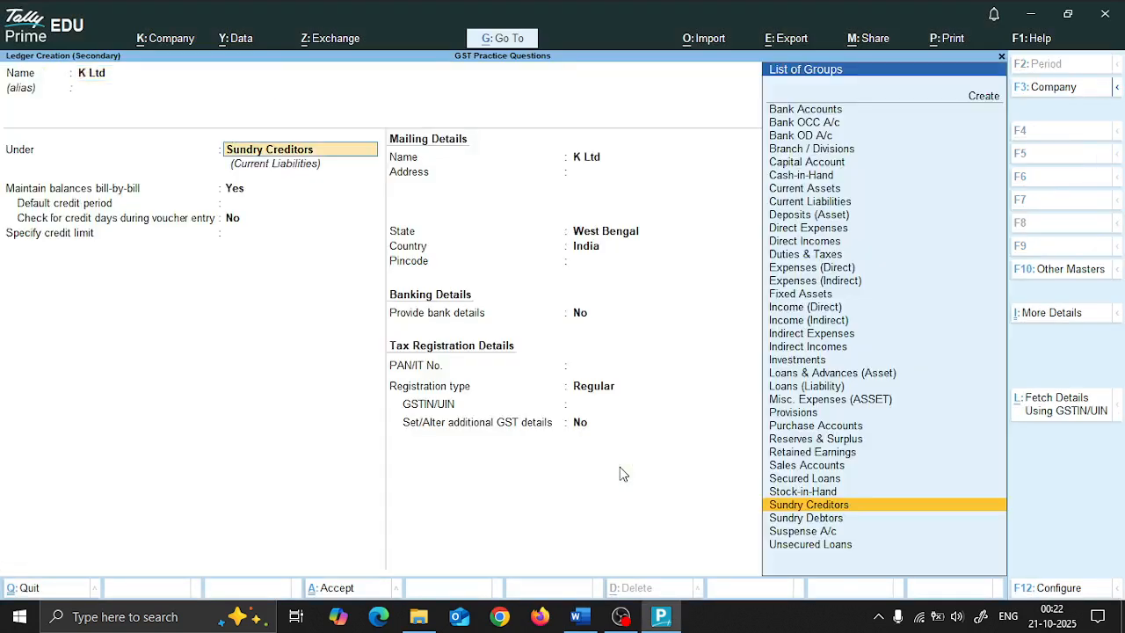
type("Deb")
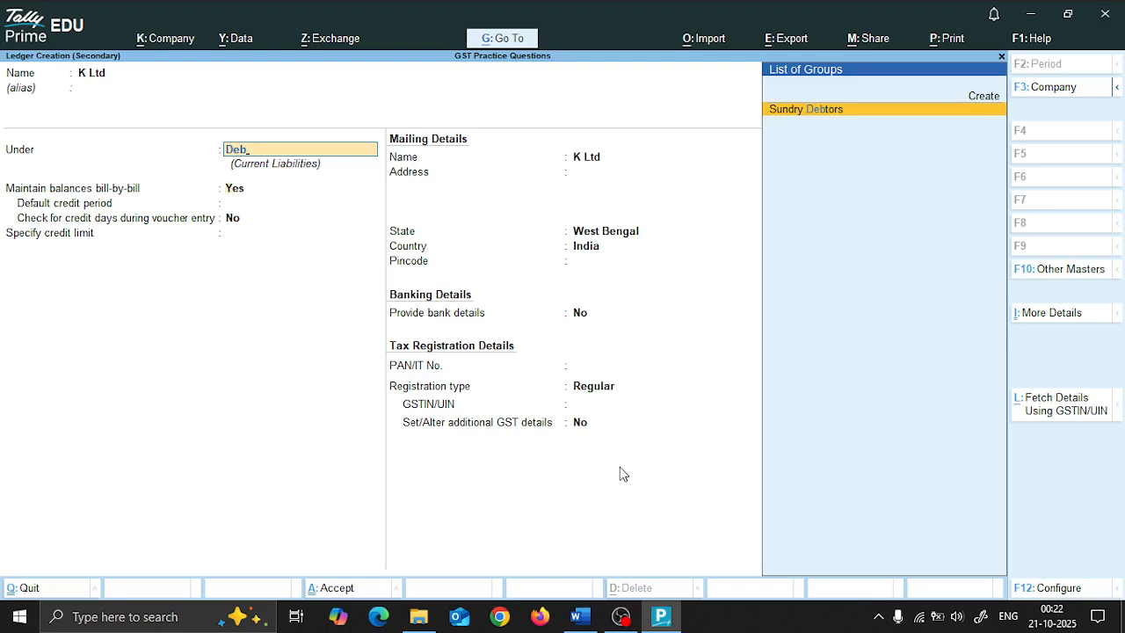
key("Return")
Keep K Ltd's bill-by-bill balances, West Bengal and India as location, no bank details and Regular registration
key("Return")
key("Return")
key("Return")
key("Return")
key("Return")
key("Return")
key("Return")
key("Return")
key("Return")
key("Return")
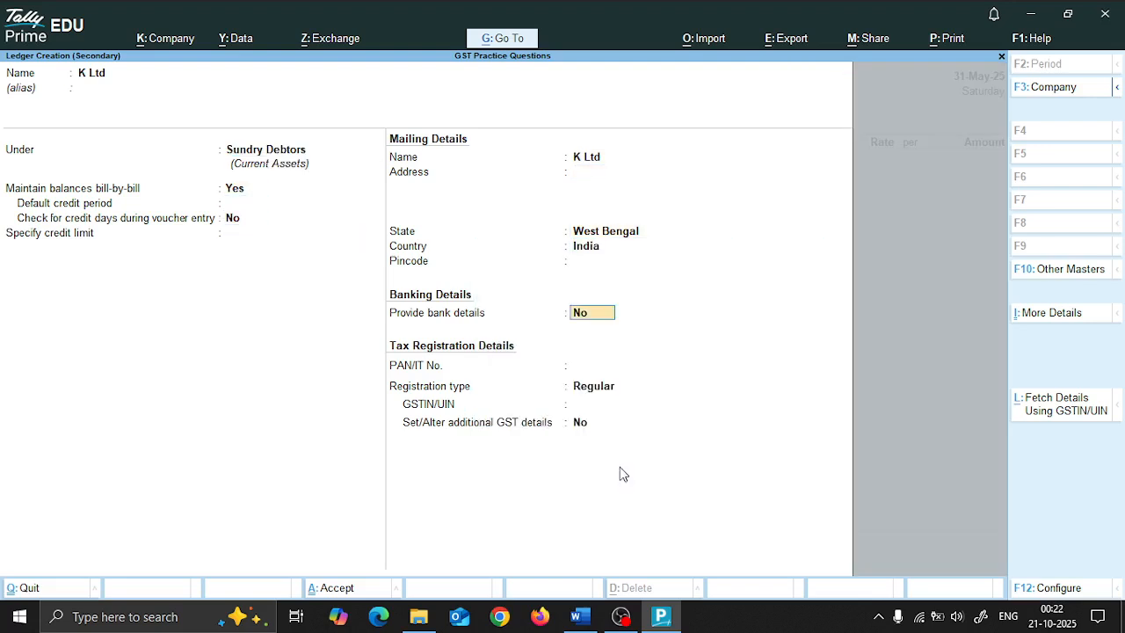
key("Return")
key("Return")
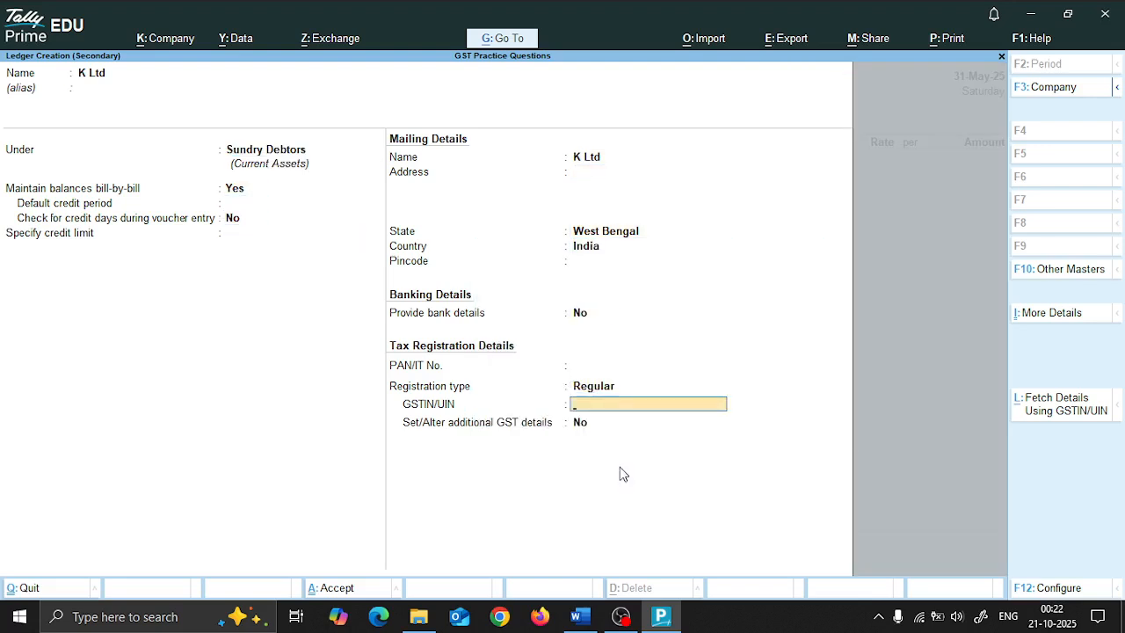
Enter K Ltd's GSTIN, keep additional GST details at No and save the ledger
type("19ABCGD1234L1ZE")
key("Return")
key("Return")
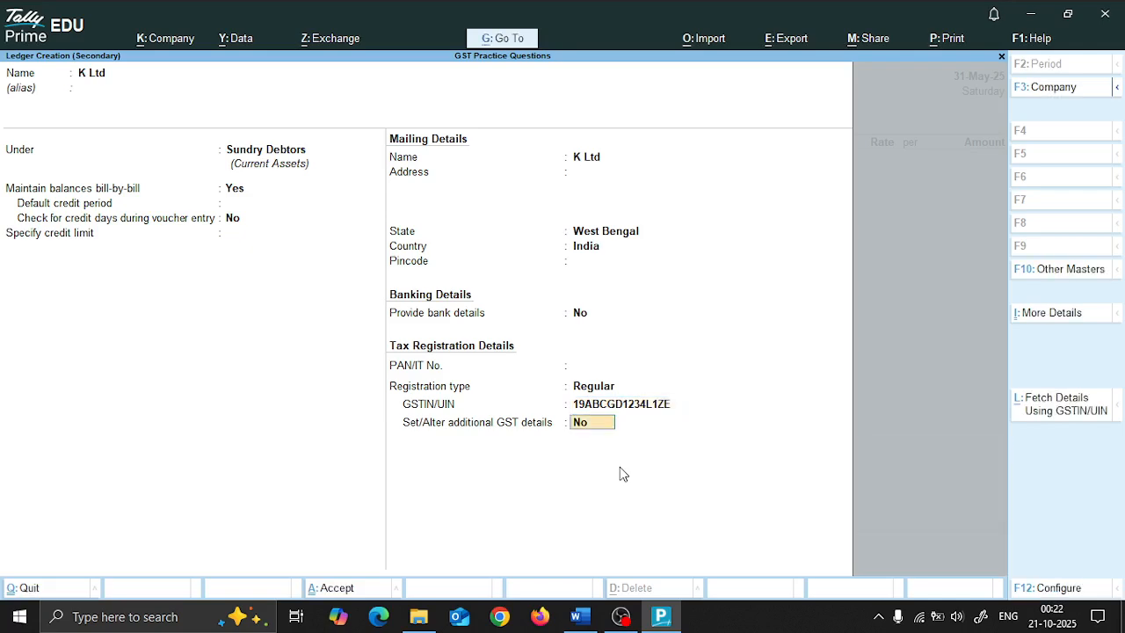
key("Return")
key("Return")
Use K Ltd as the sales voucher's party, leaving dispatch and order details blank and accepting the default party details
key("Return")
key("Return")
key("Return")
key("Return")
key("Return")
key("Return")
key("Return")
key("Return")
key("Return")
key("Return")
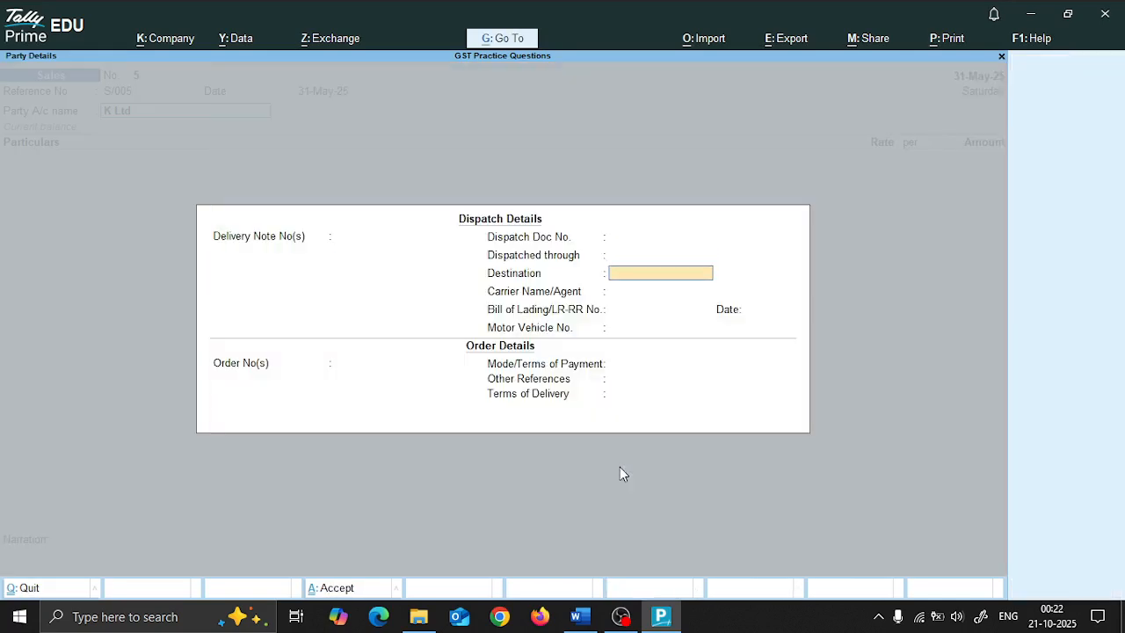
key("Return")
key("Return")
key("Return")
key("Return")
key("Return")
key("Return")
key("Return")
key("Return")
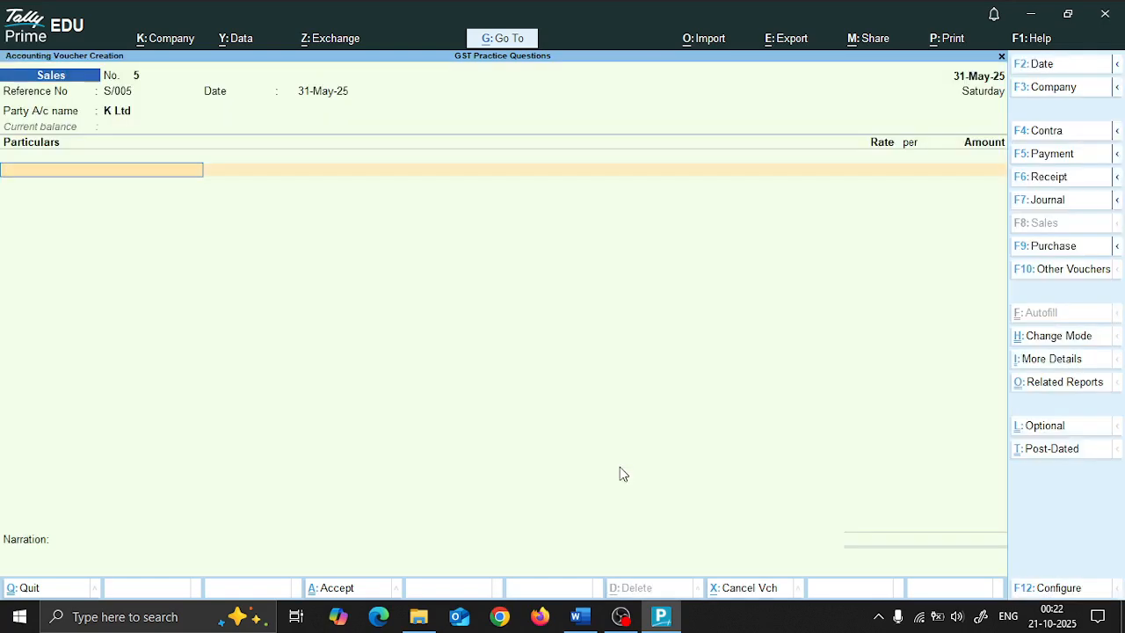
Check question 9 in the Word document against the ledgers offered for the sales voucher's particulars
key("alt+Tab")
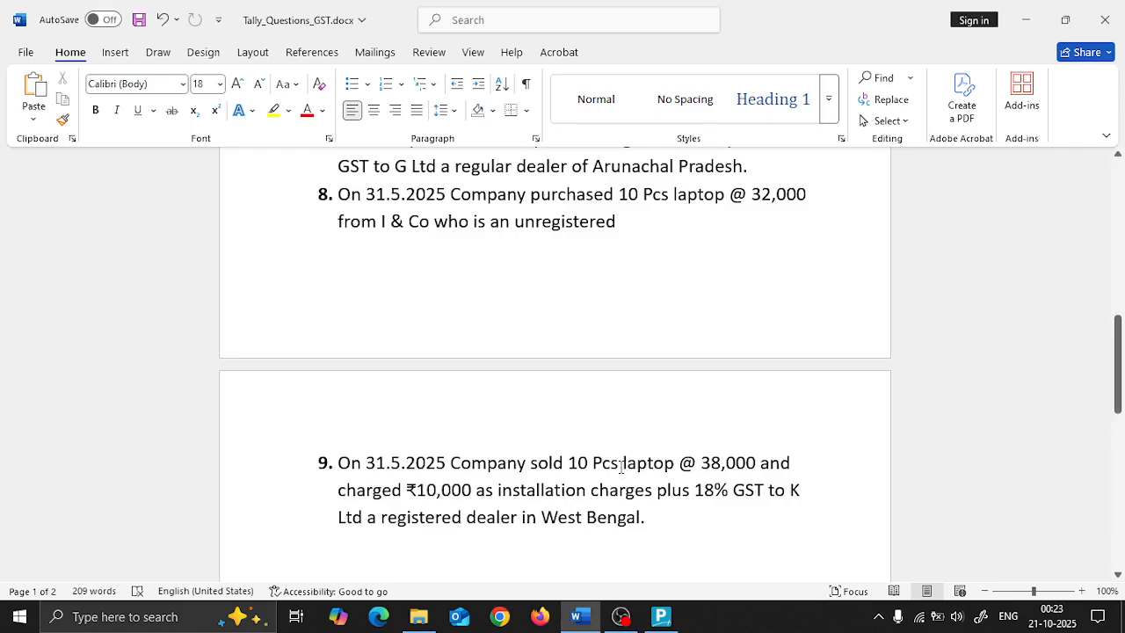
key("alt+Tab")
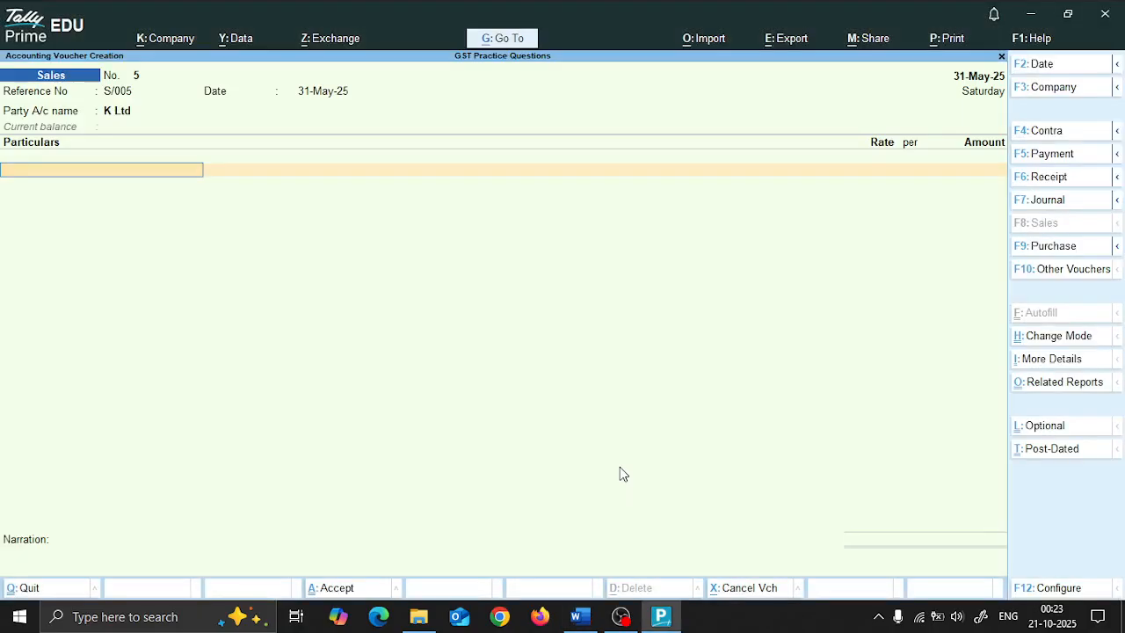
key("Down")
key("Down")
key("Down")
key("Down")
key("Down")
key("Down")
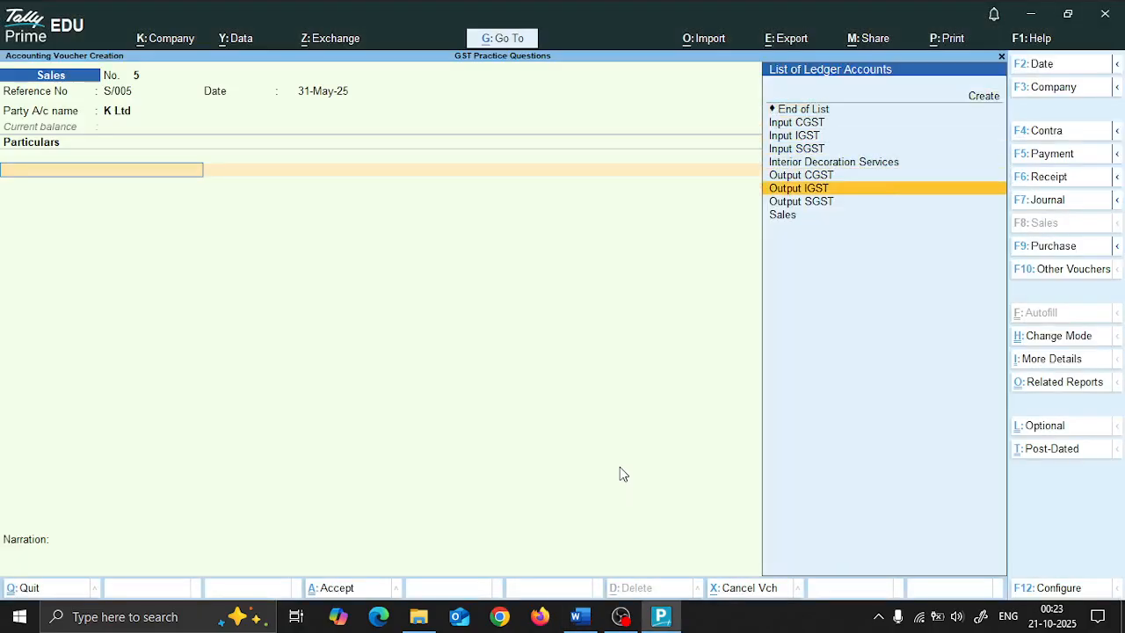
key("Up")
key("Up")
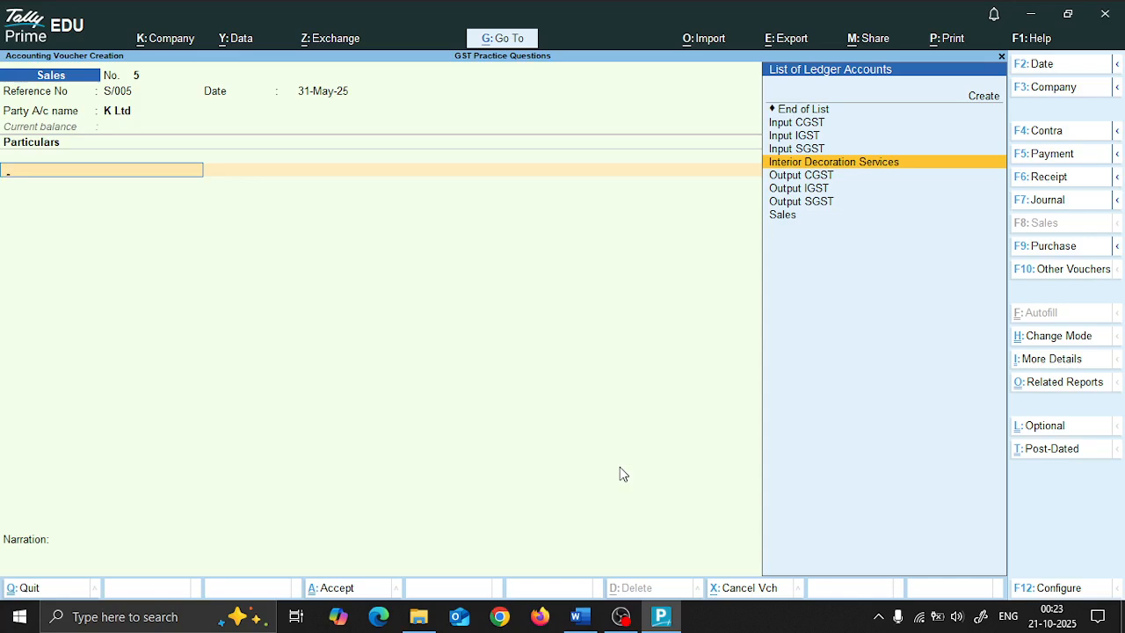
key("alt+Tab")
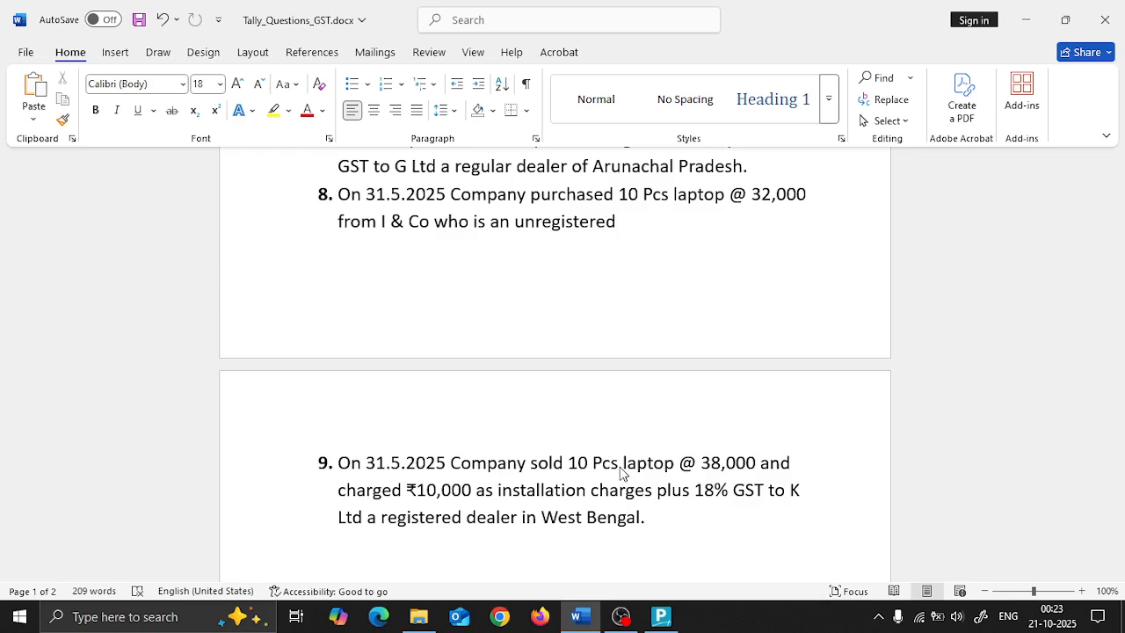
key("alt+Tab")
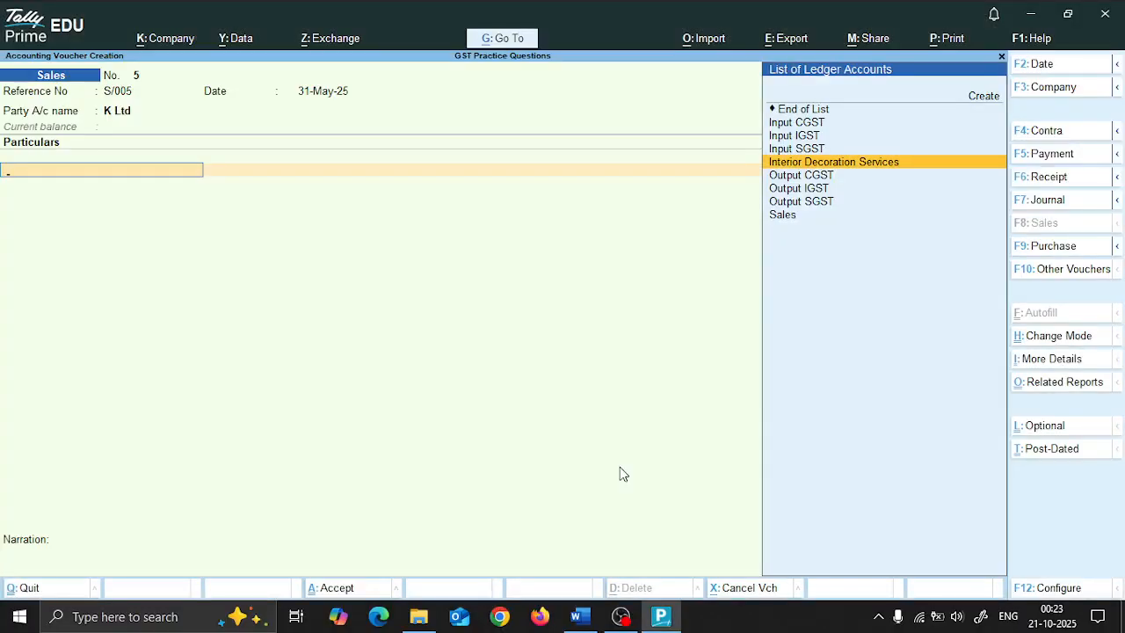
Change the sales voucher to Item Invoice mode, keeping reference S/005, the 31-May-25 date and K Ltd as party
key("ctrl+h")
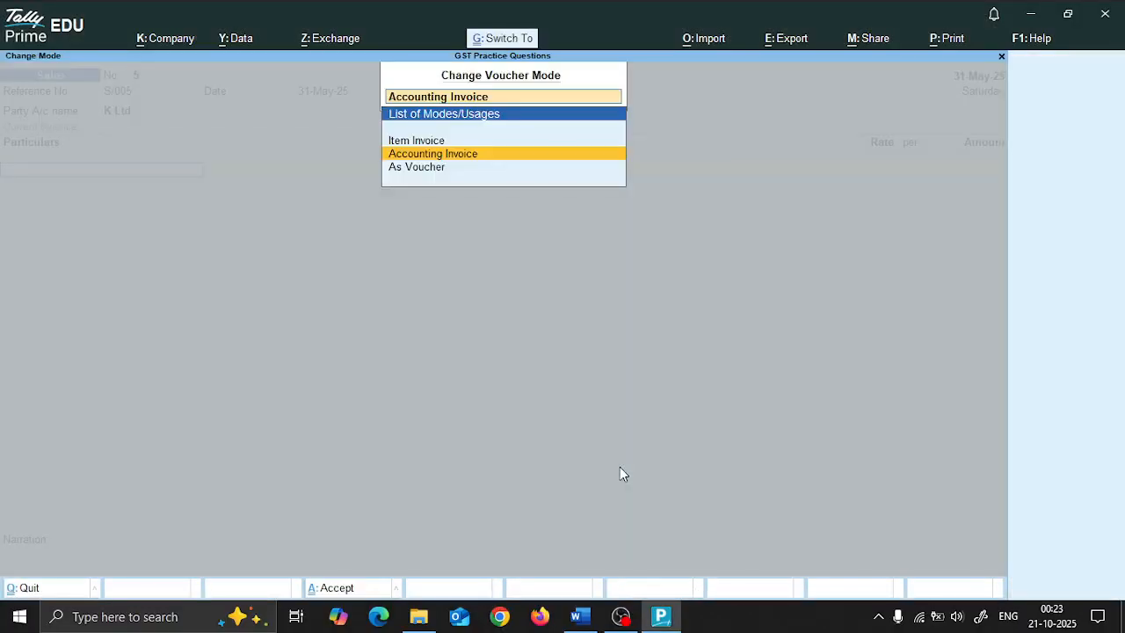
key("Up")
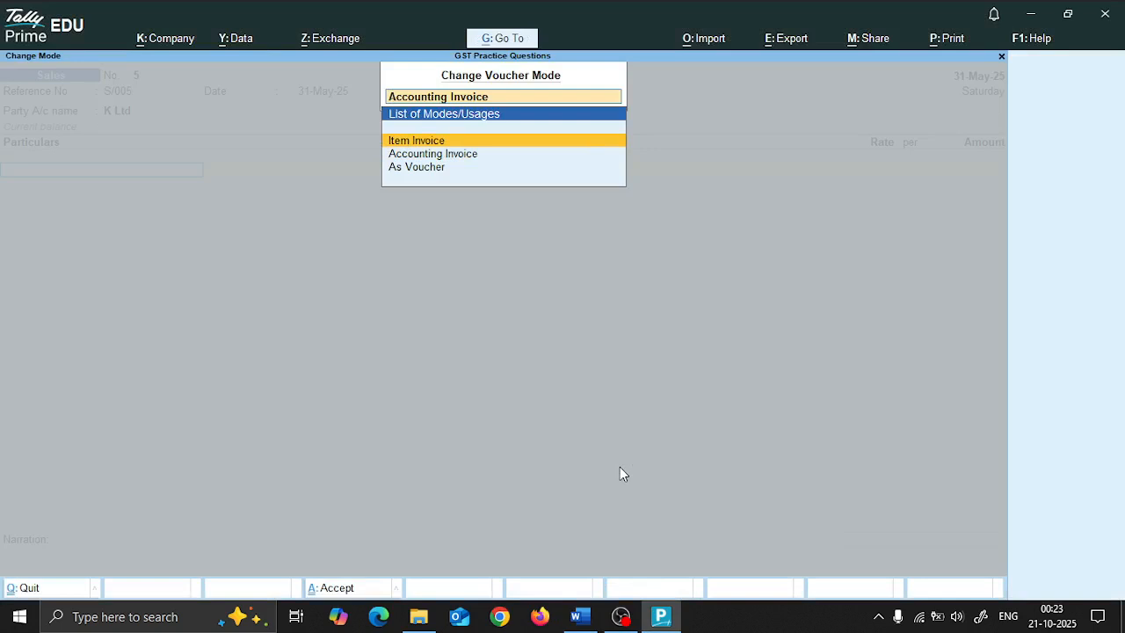
key("Return")
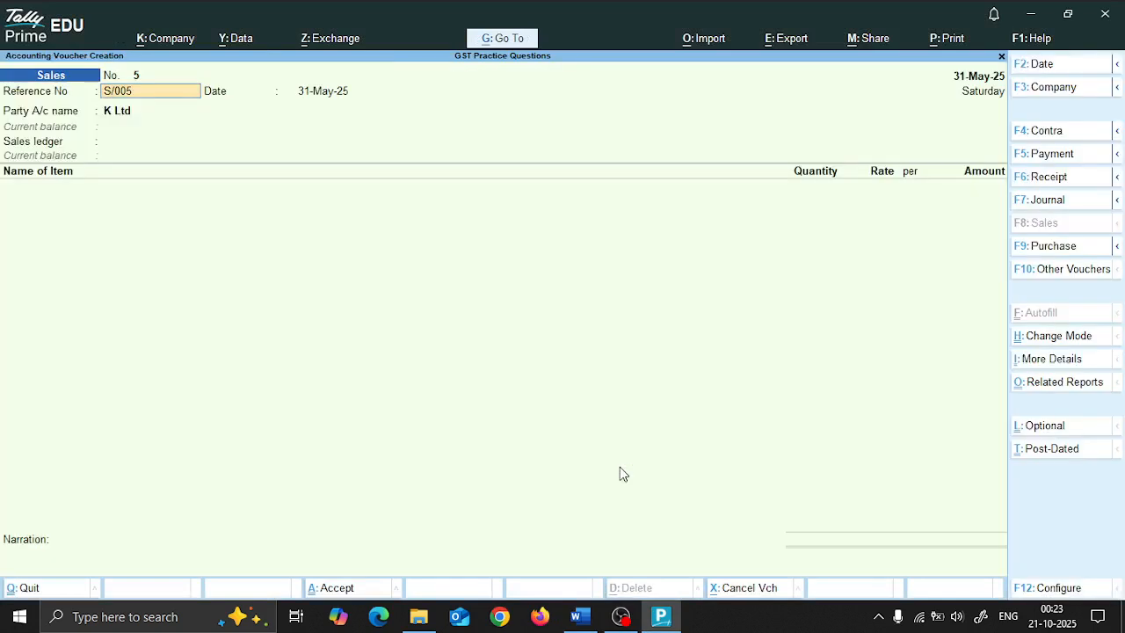
key("Return")
key("Return")
key("Return")
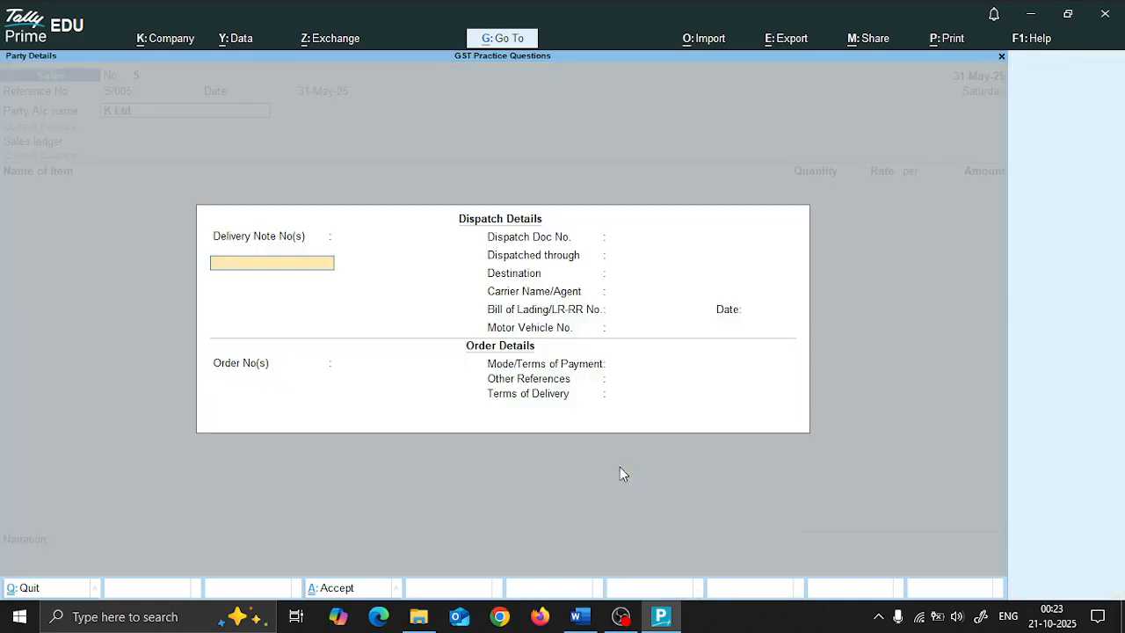
Leave all dispatch and order details of the K Ltd sales voucher blank
key("Return")
key("Return")
key("Return")
key("Return")
key("Return")
key("Return")
key("Return")
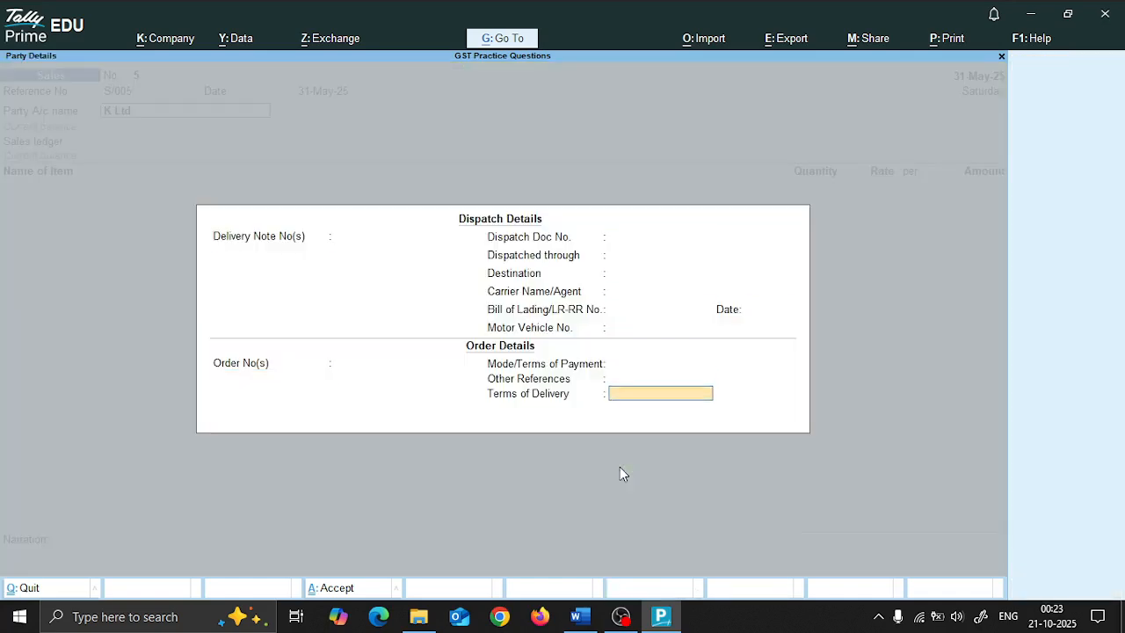
key("Return")
Accept K Ltd's default party details with West Bengal as place of supply and choose Sales as the sales ledger
key("Return")
key("Return")
key("Return")
key("Return")
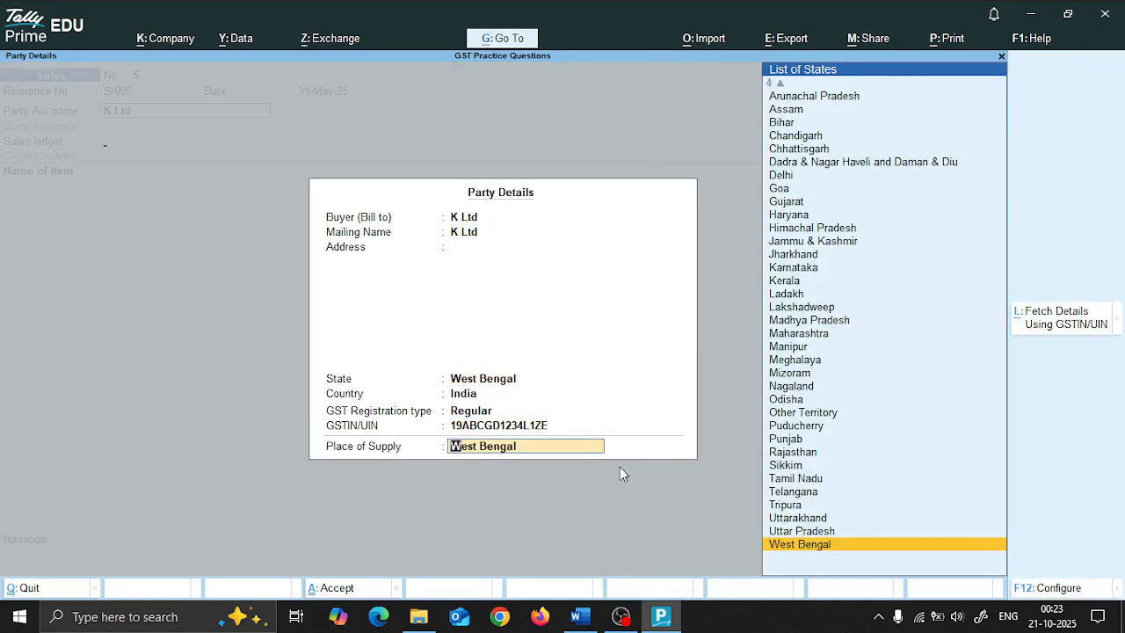
type("Sa")
key("Return")
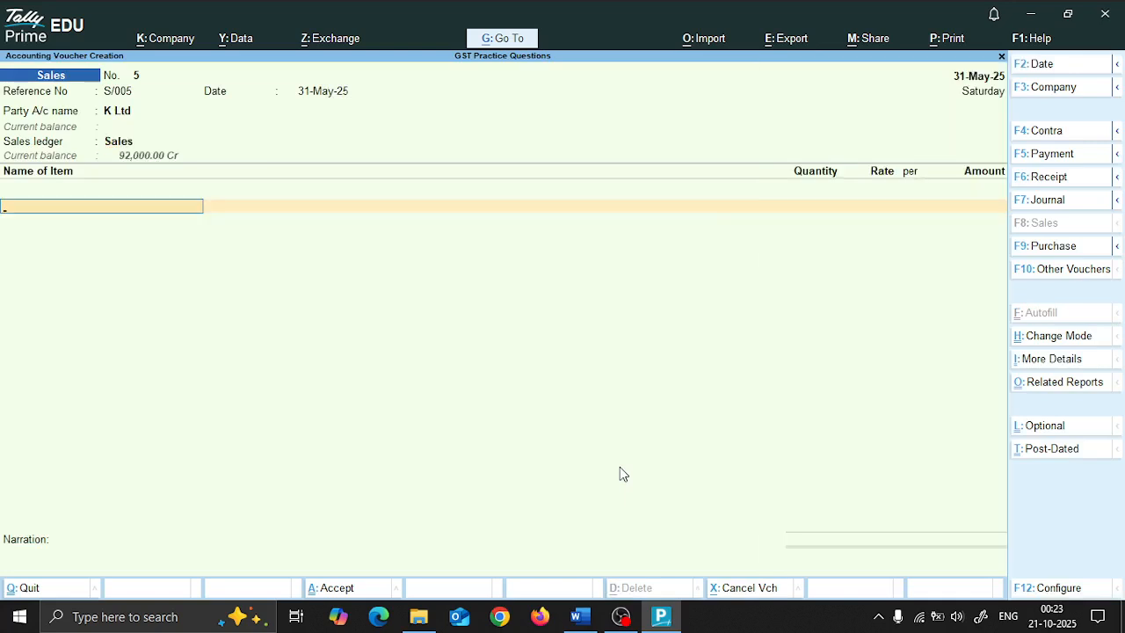
Choose Laptop as the voucher's item and open its stock item master for alteration
key("Down")
key("Down")
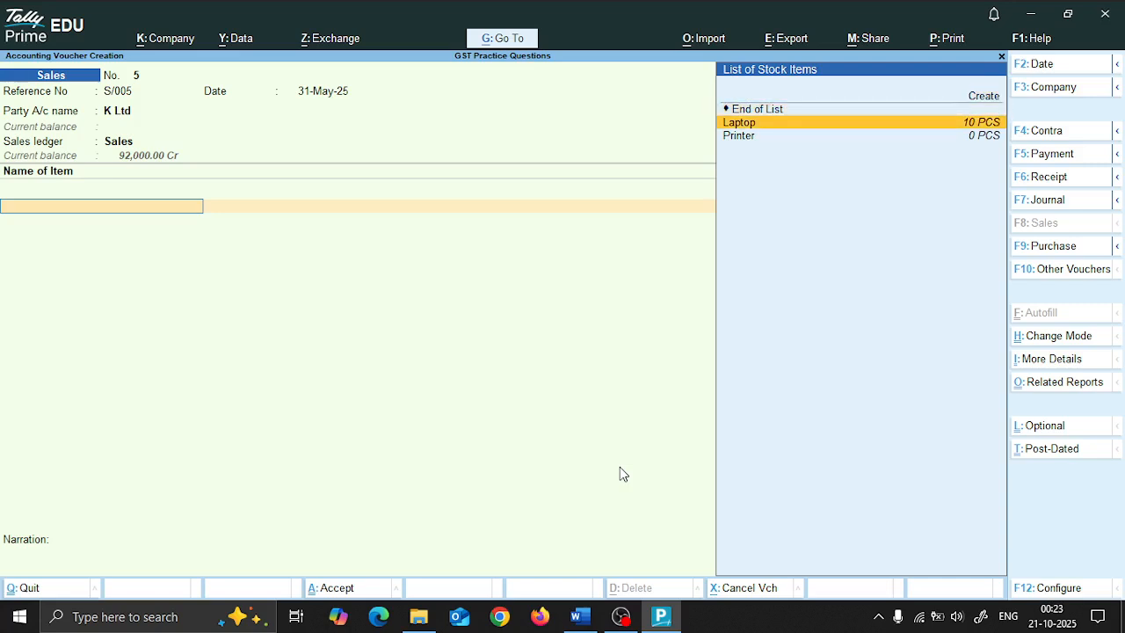
key("Return")
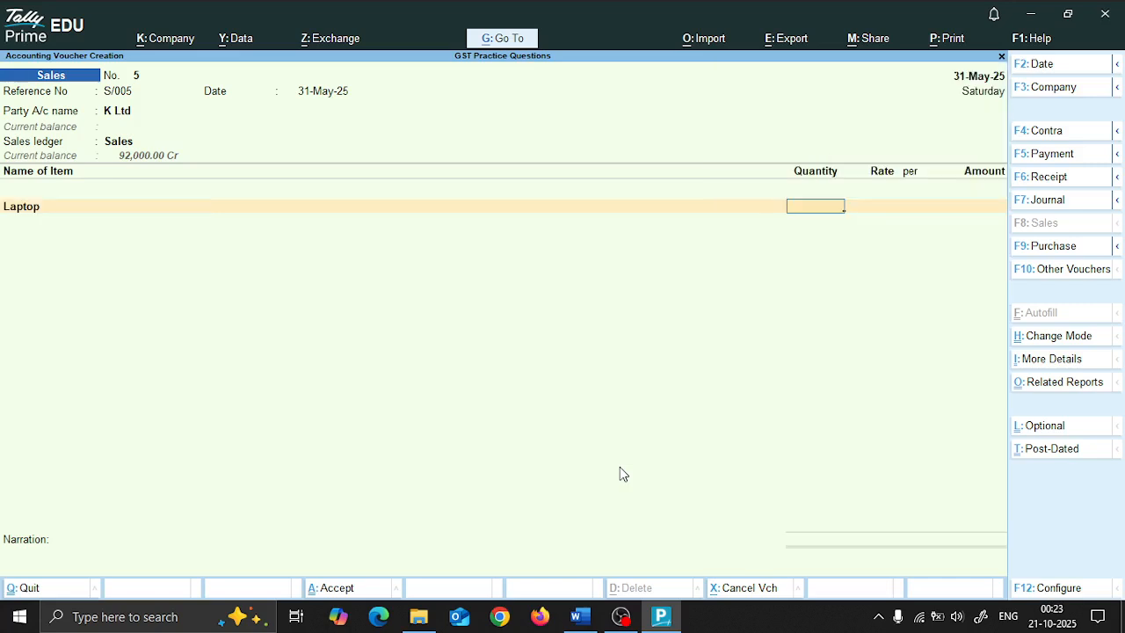
key("BackSpace")
key("ctrl")
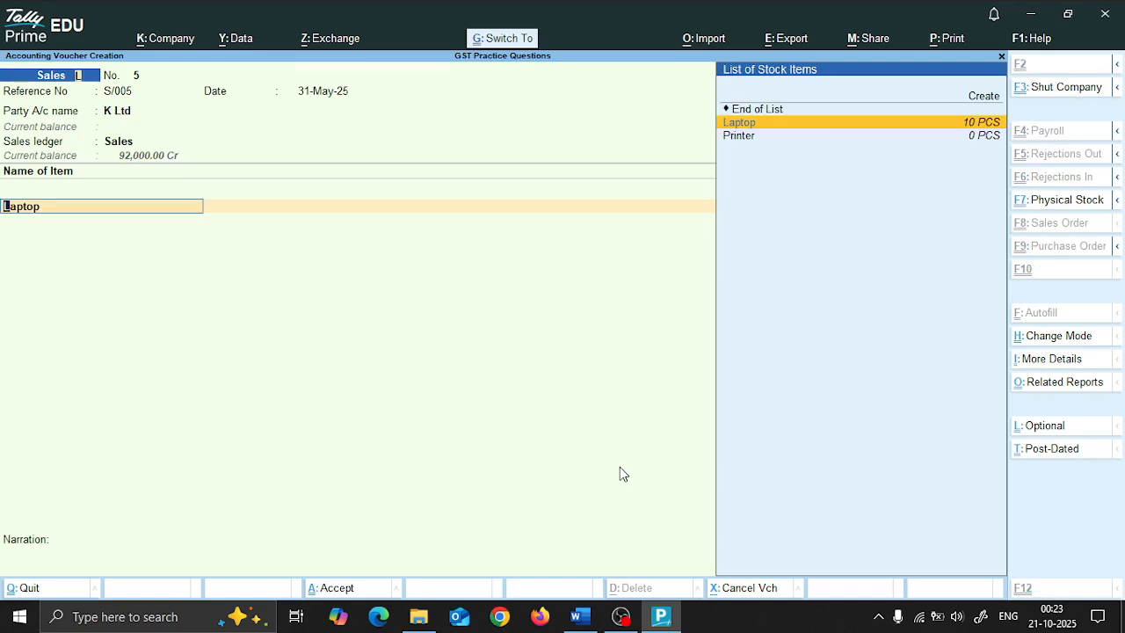
key("ctrl+Return")
Set Laptop's HSN/SAC details to Specify Details Here with blank code and description, effective 31-May-25, keeping its general settings and GST applicability
key("Return")
key("Return")
key("Return")
key("Return")
key("Return")
key("Return")
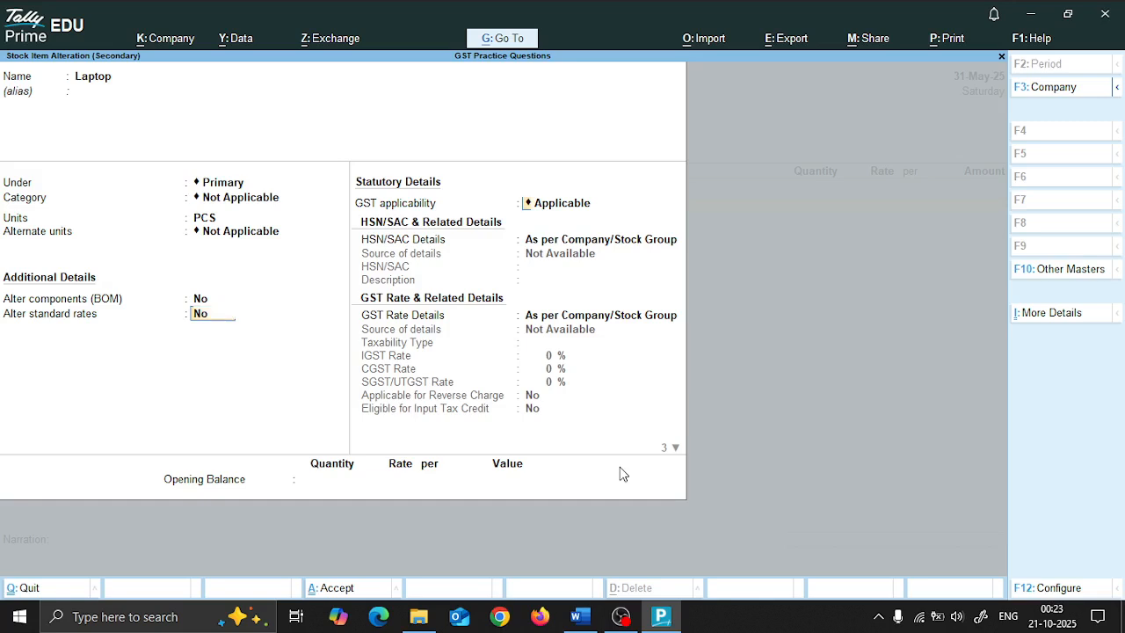
key("Return")
key("Return")
key("Down")
key("Return")
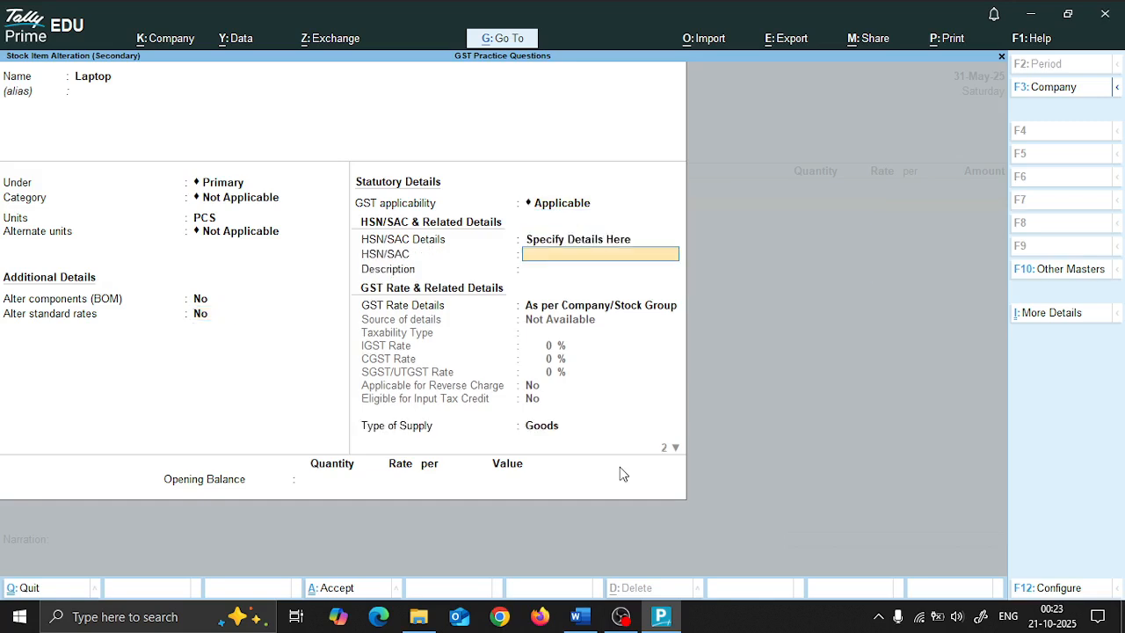
key("Return")
key("Return")
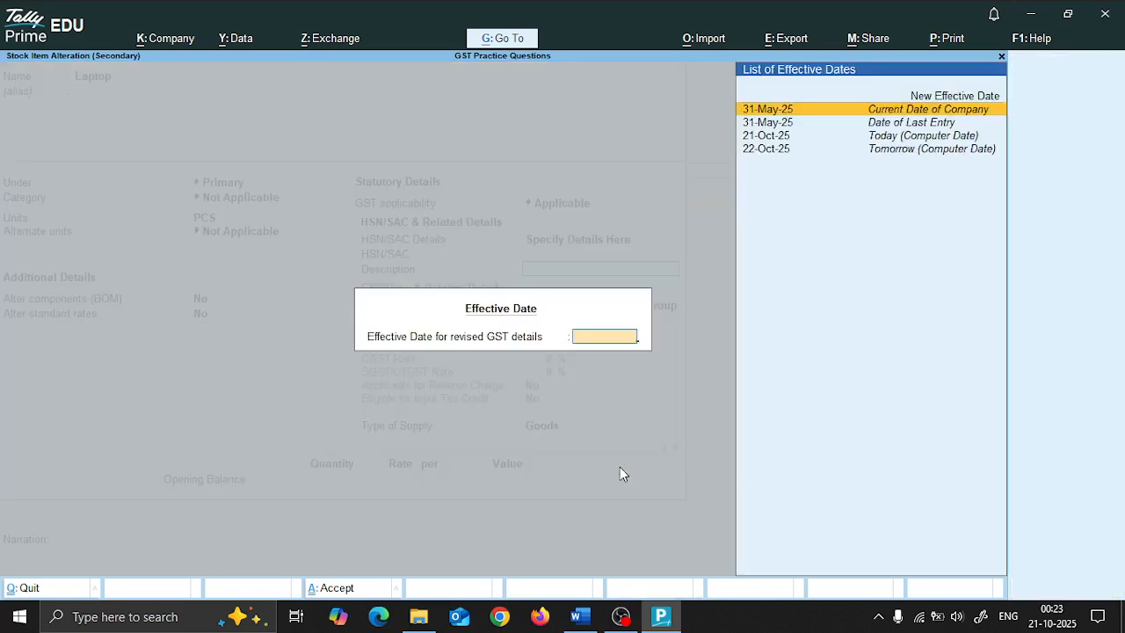
key("Return")
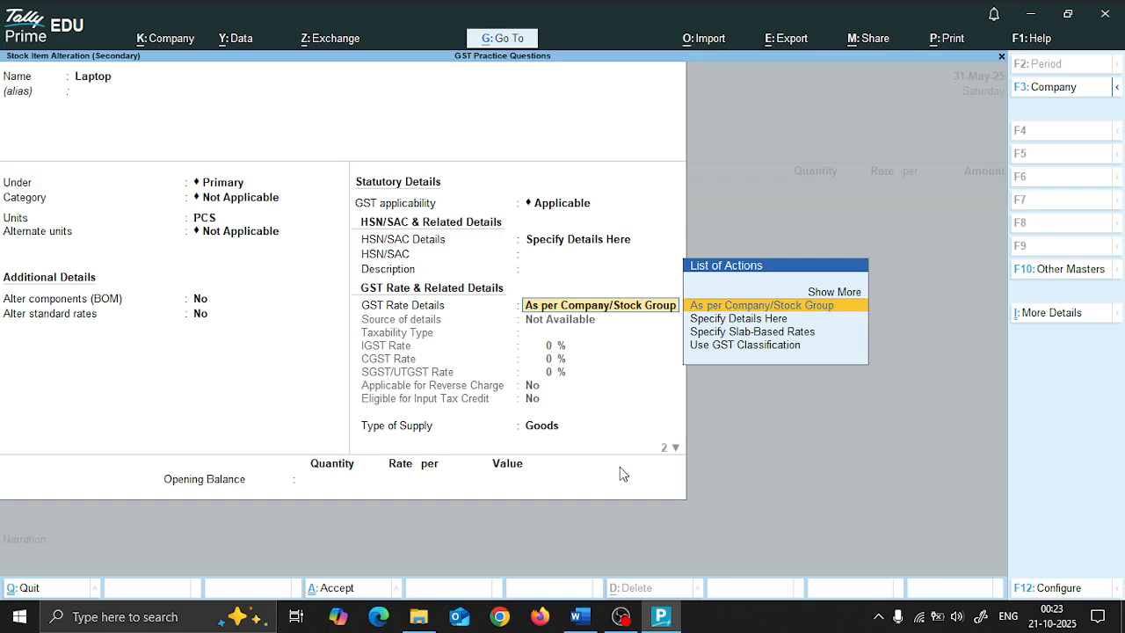
Specify Laptop's GST rate details in the item as Taxable with 18% IGST per question 9, not applicable for reverse charge
key("Down")
key("Return")
key("Return")
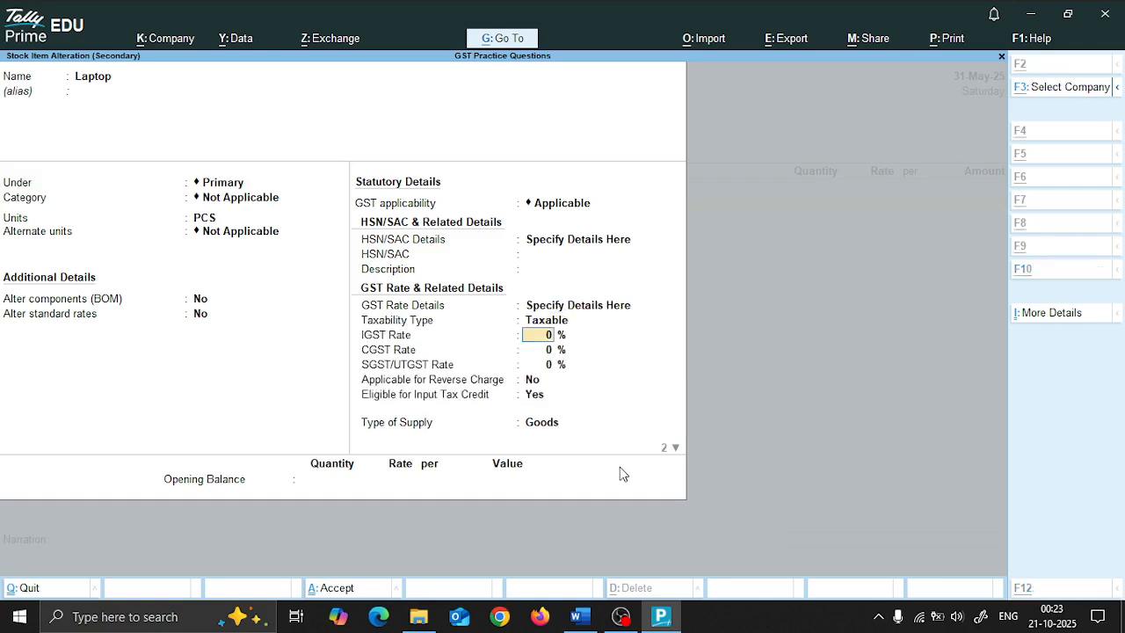
key("alt+Tab")
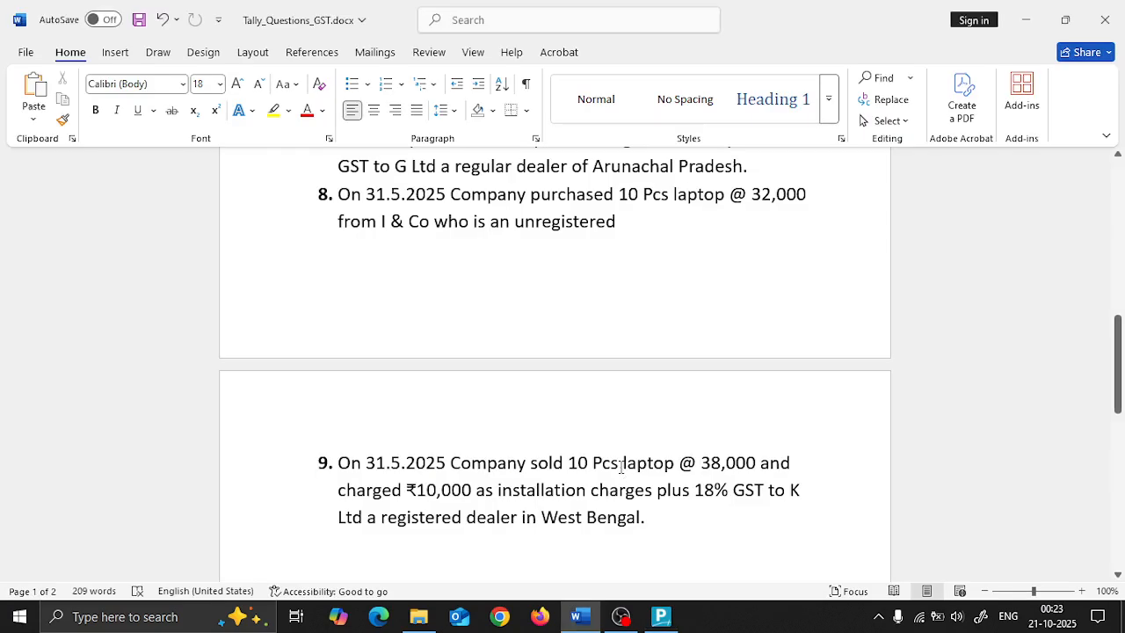
key("alt+Tab")
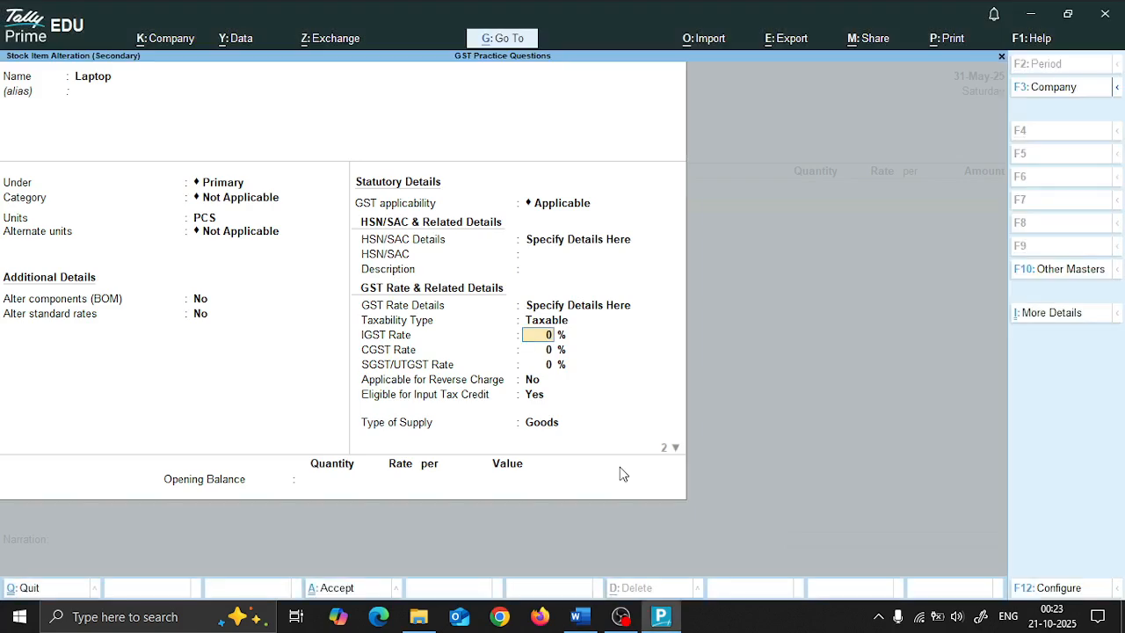
type("18")
key("Return")
key("Return")
key("Return")
key("Return")
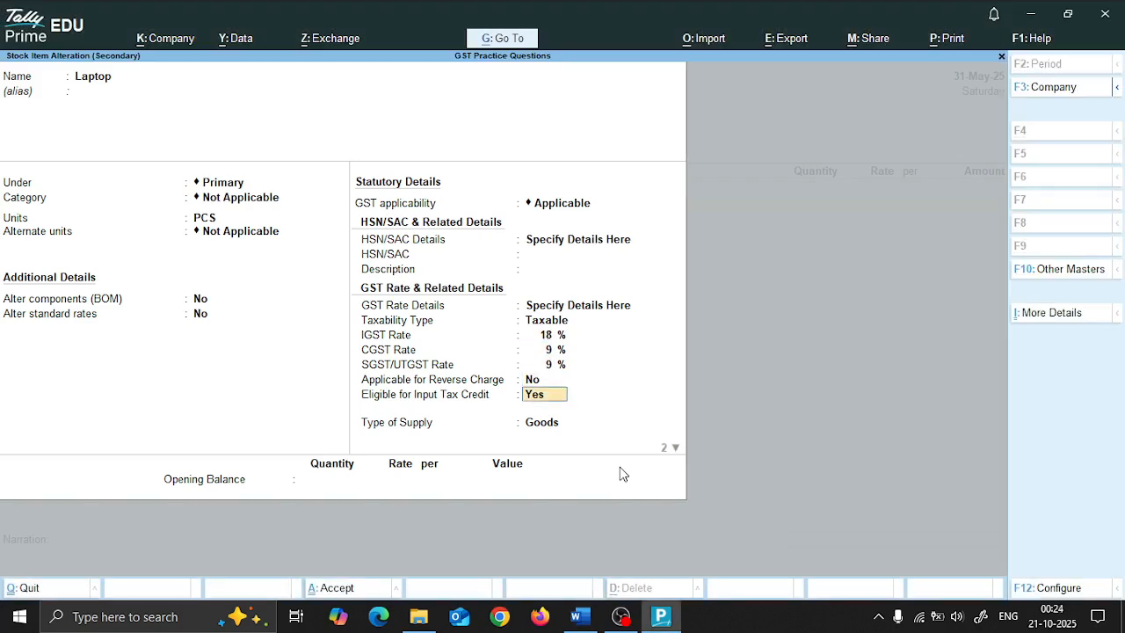
Keep input tax credit eligibility at Yes, supply type Goods, duty rate 0 and no opening balance, and save the Laptop item
key("Return")
key("Return")
key("Return")
key("Return")
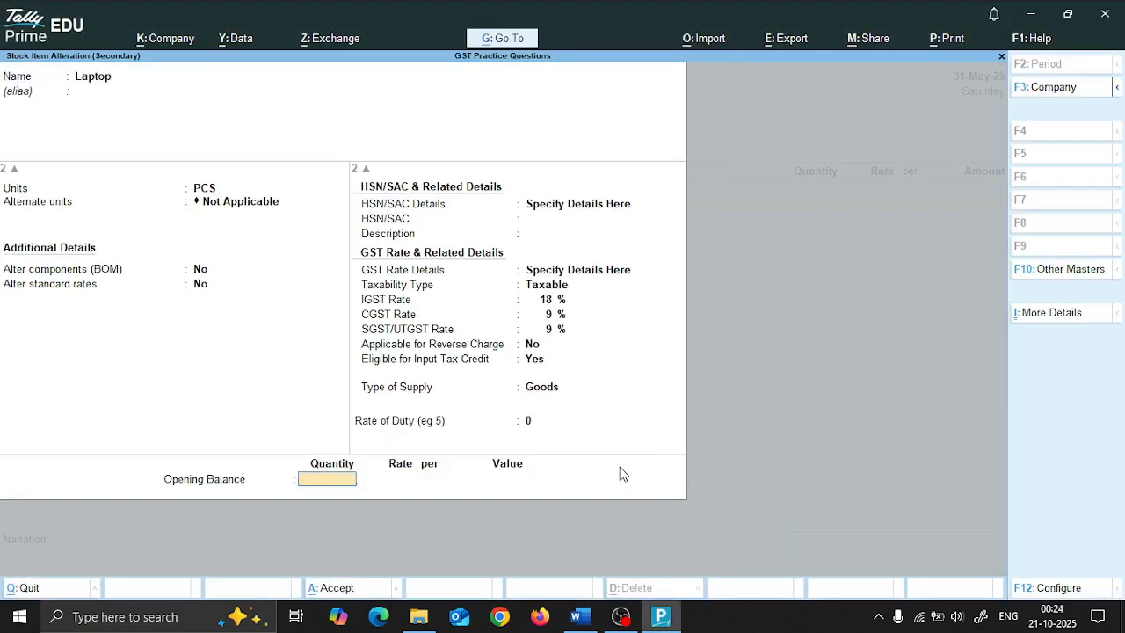
key("Return")
key("Return")
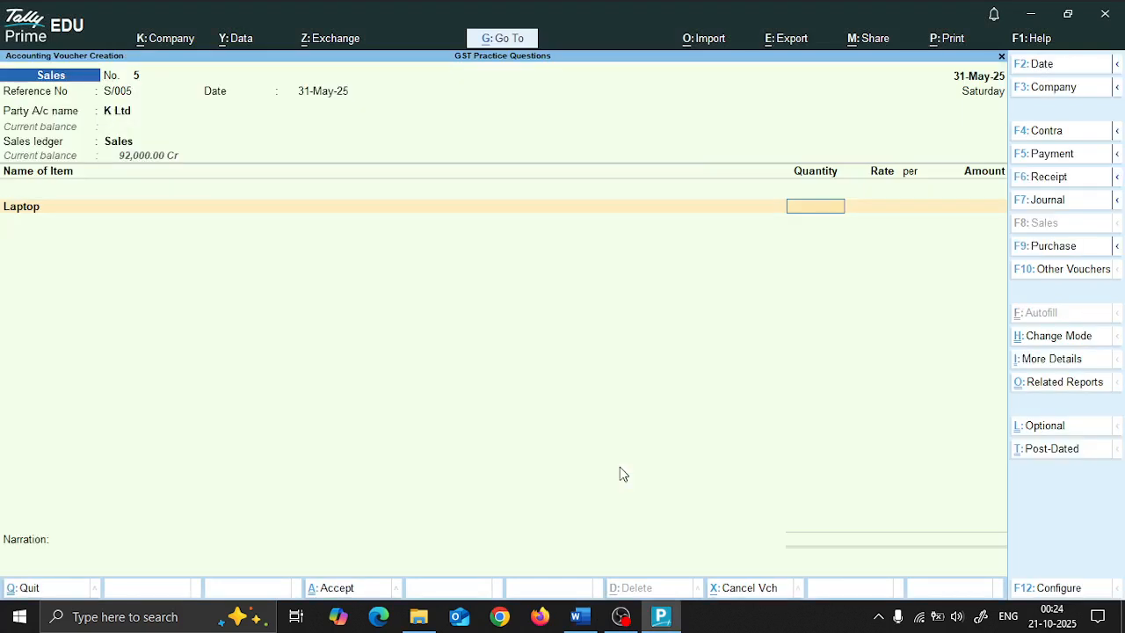
Enter 10 PCS of Laptop at a rate of 38,000 per piece, as given in question 9
type("10")
key("Return")
key("alt+Tab")
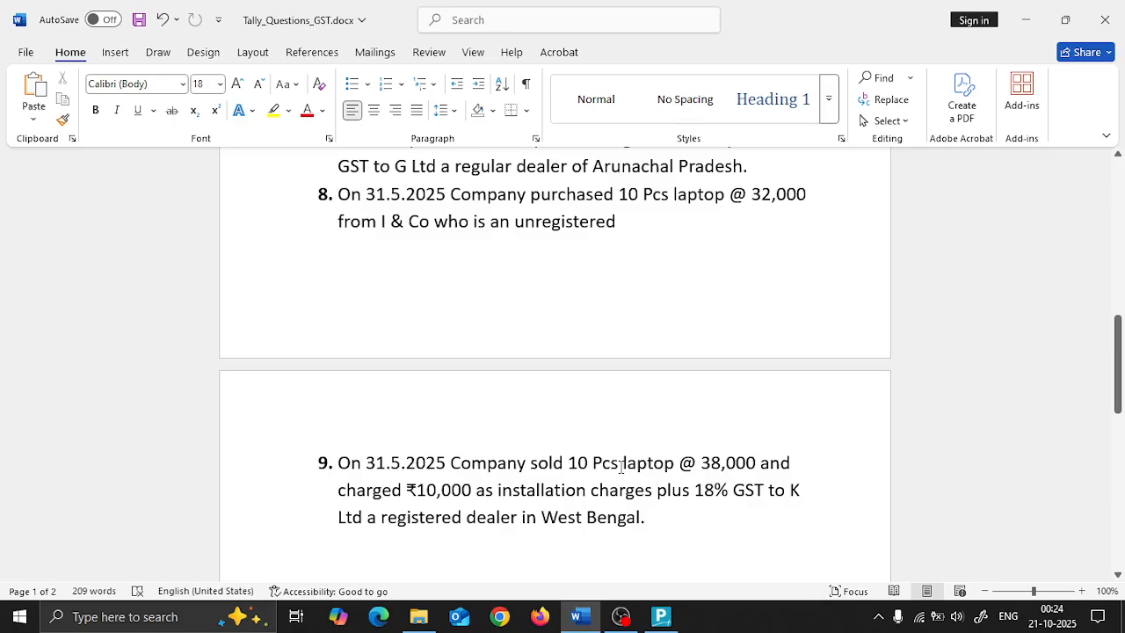
key("alt+Tab")
type("38000")
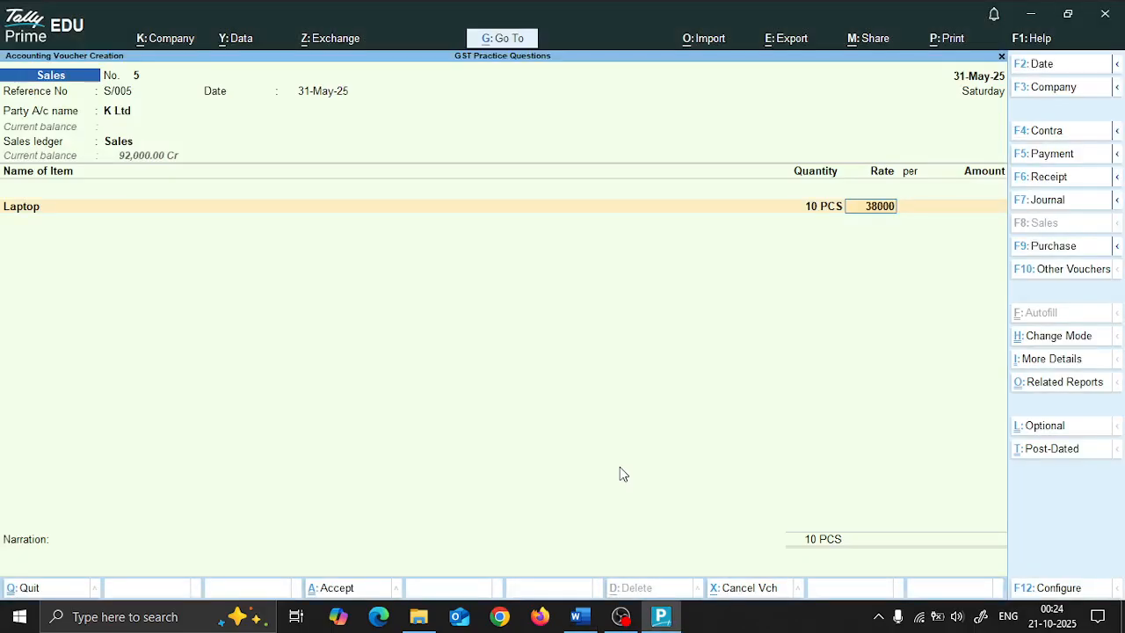
key("Return")
key("Return")
key("Return")
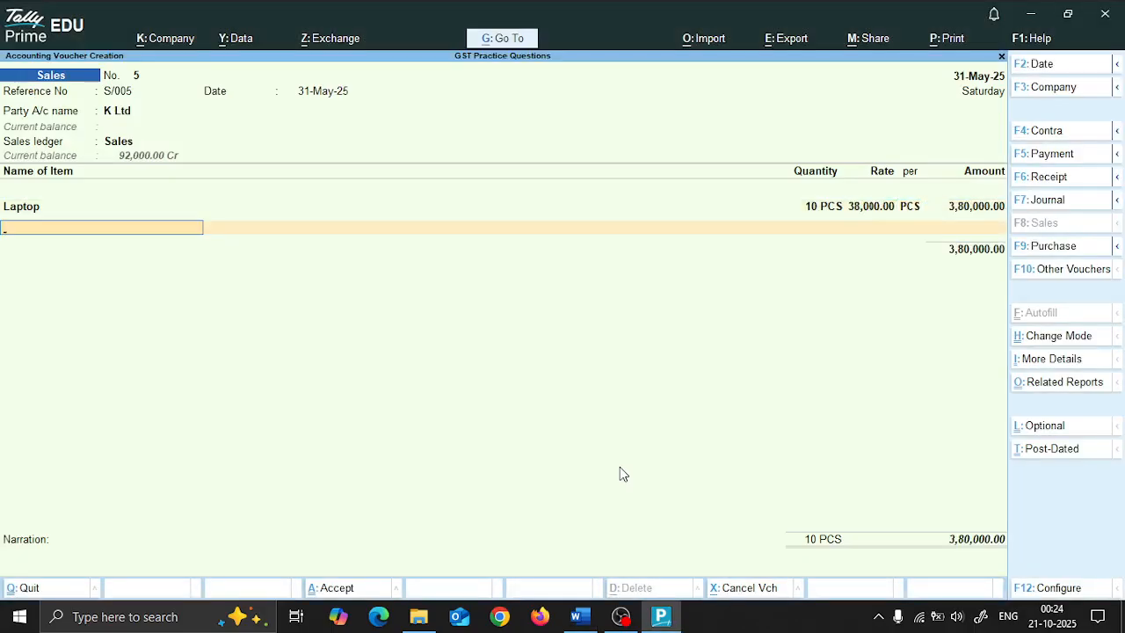
End the item list after the Laptop line and go to the ledger entry below it
key("Return")
key("BackSpace")
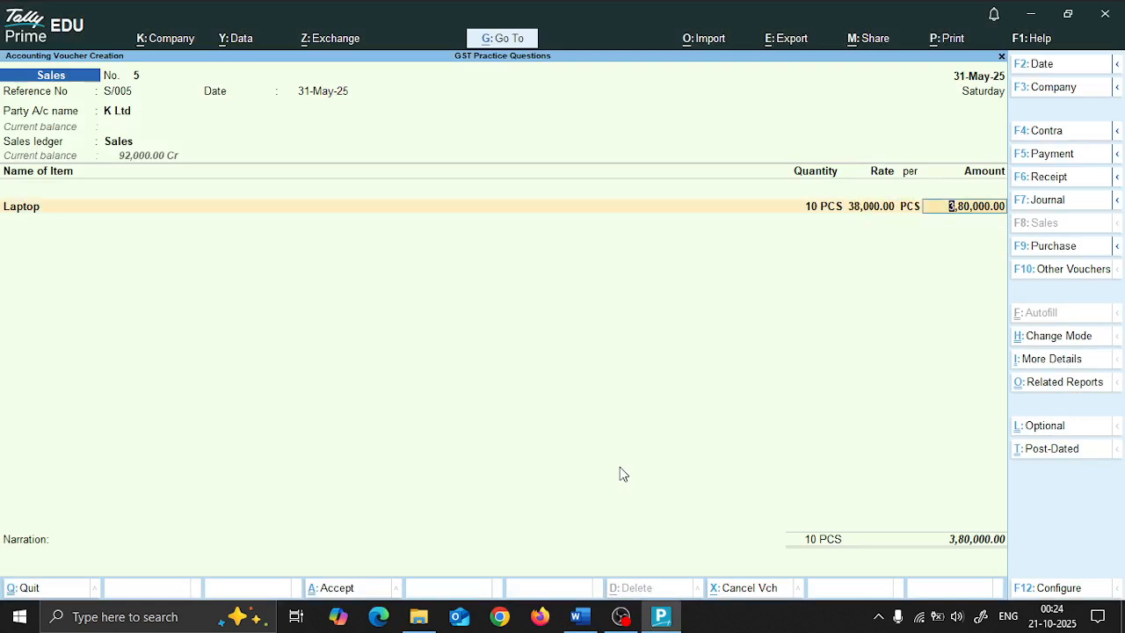
key("Return")
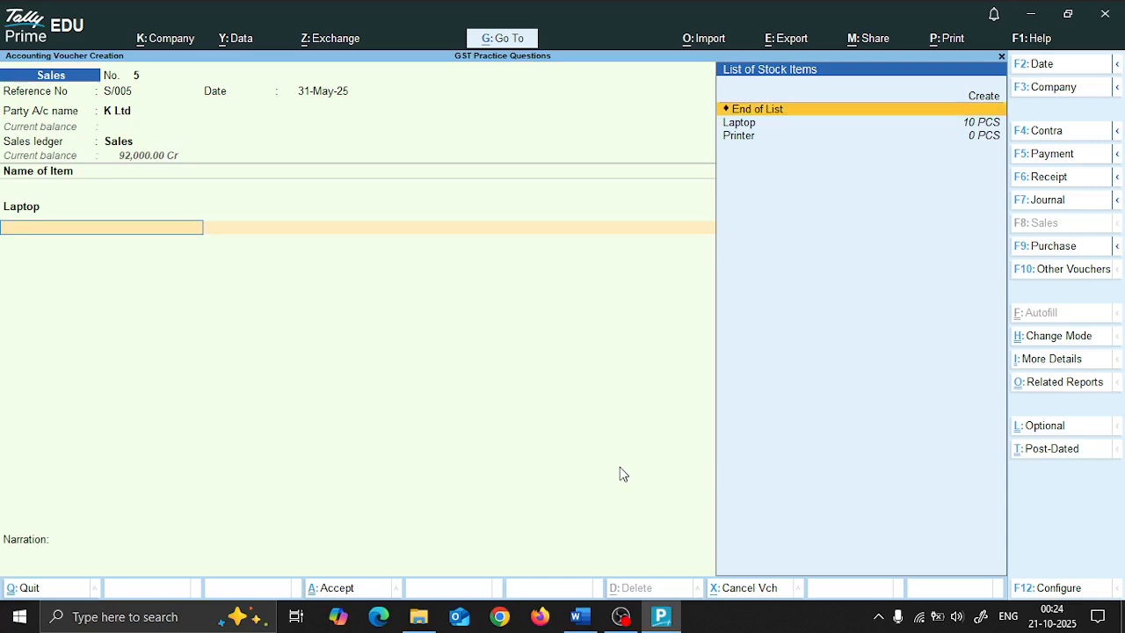
key("Return")
key("Return")
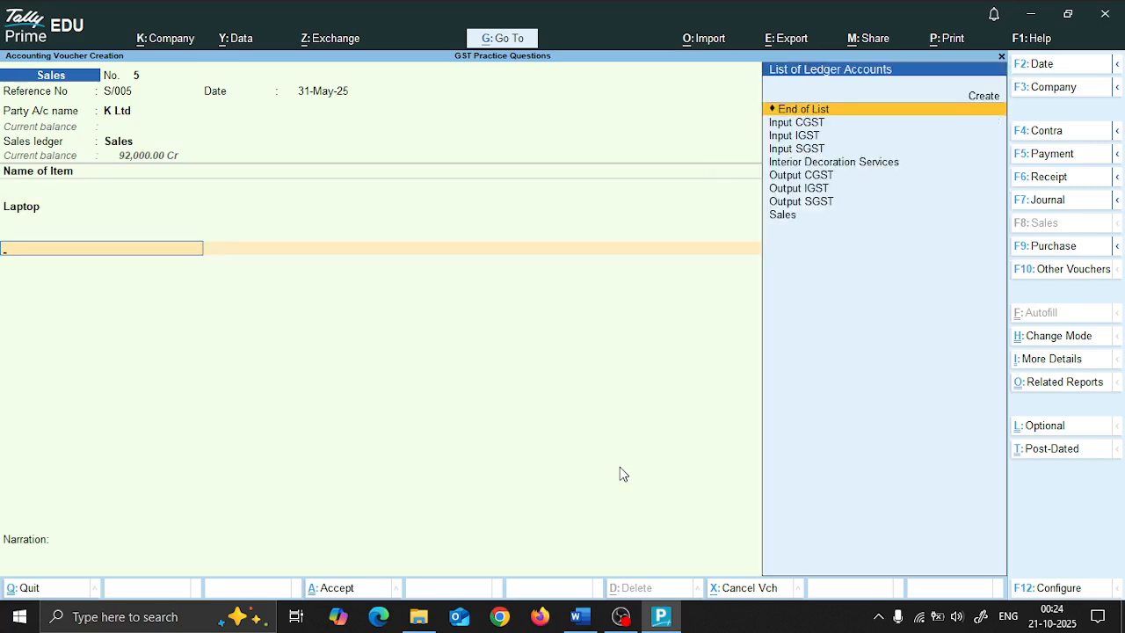
key("BackSpace")
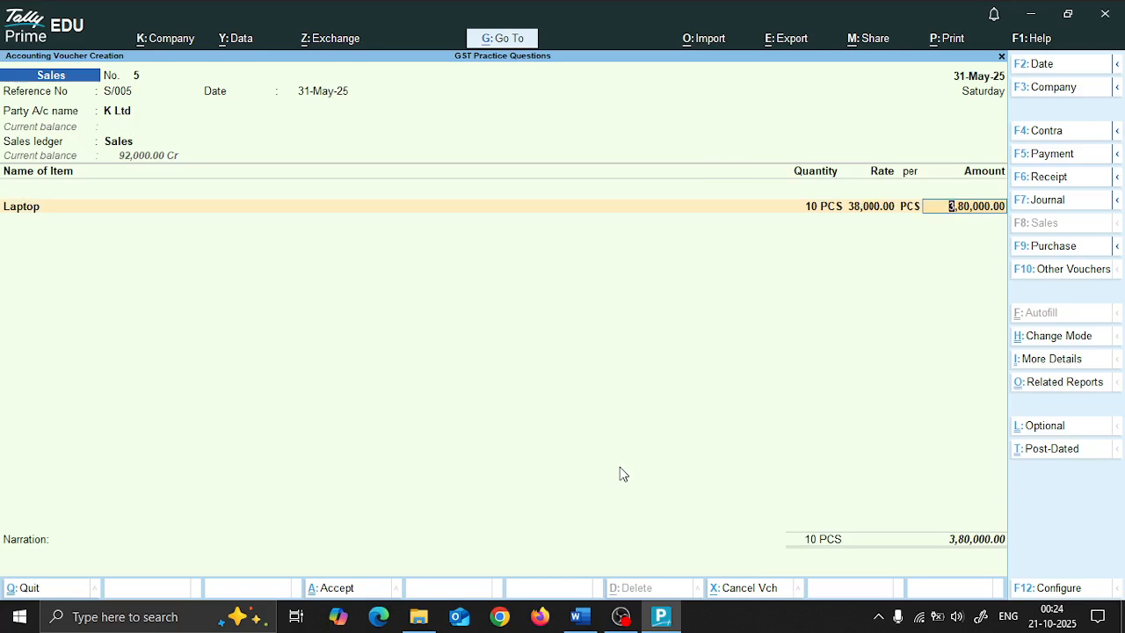
key("Return")
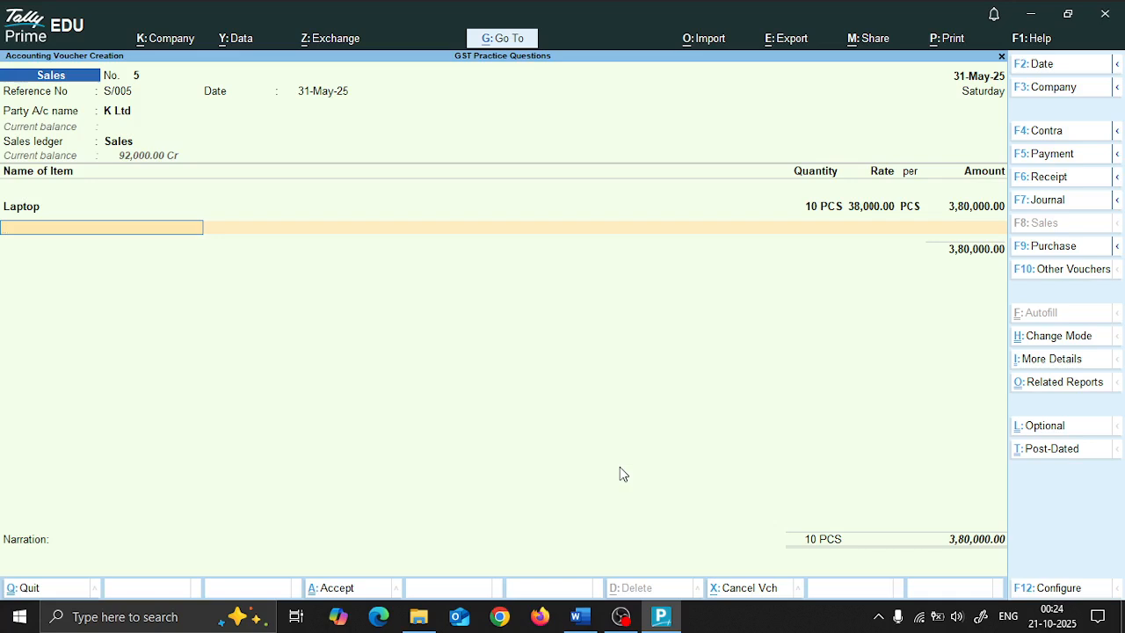
key("Return")
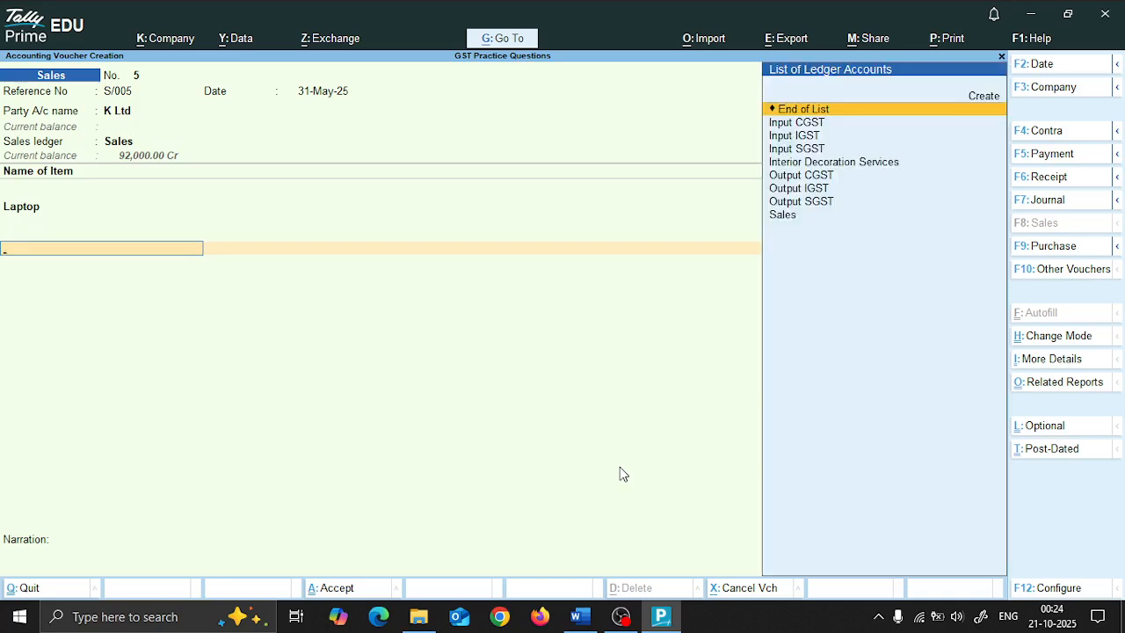
key("Down")
key("Down")
key("Down")
key("Down")
key("Return")
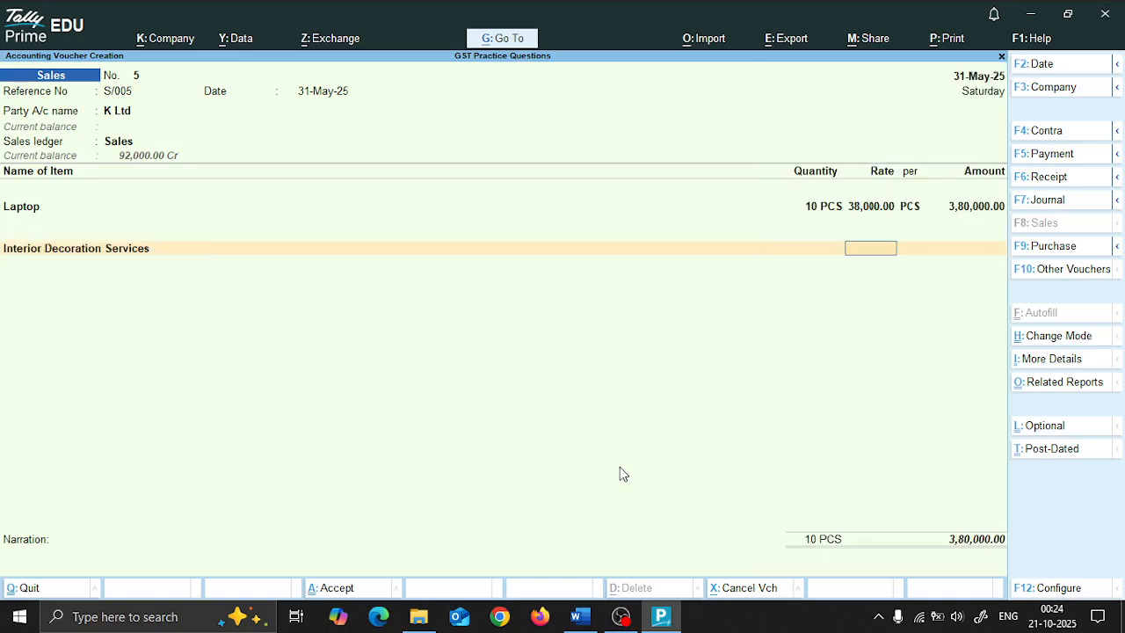
Check question 9 in the Word document, and start a new ledger named Installation Charges from the sales voucher's ledger line in TallyPrime
key("alt+Tab")
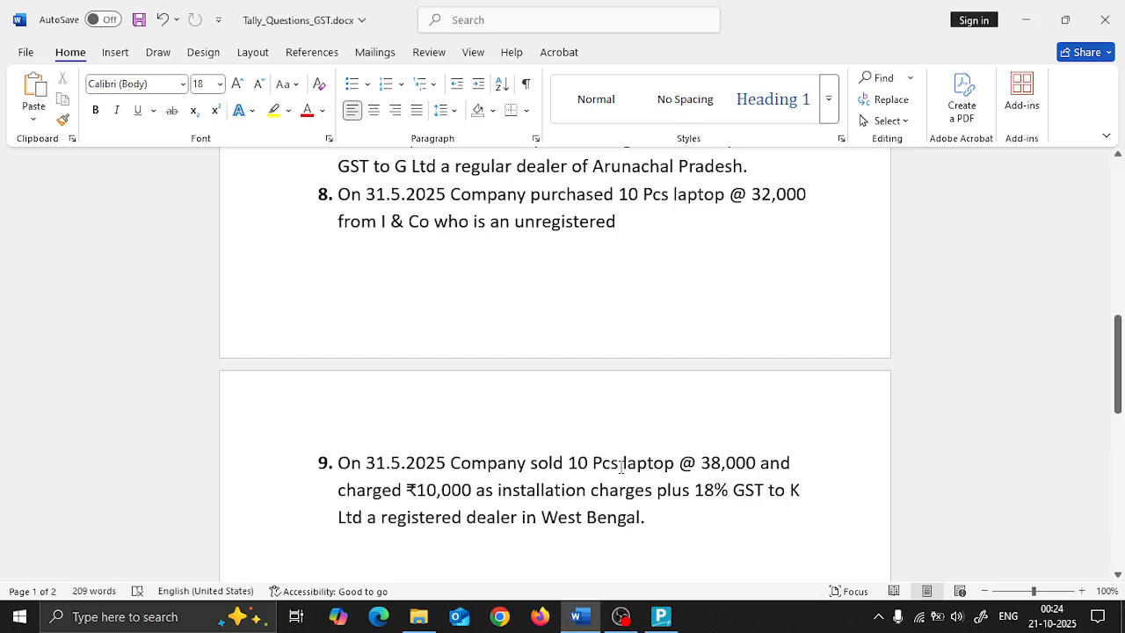
key("alt")
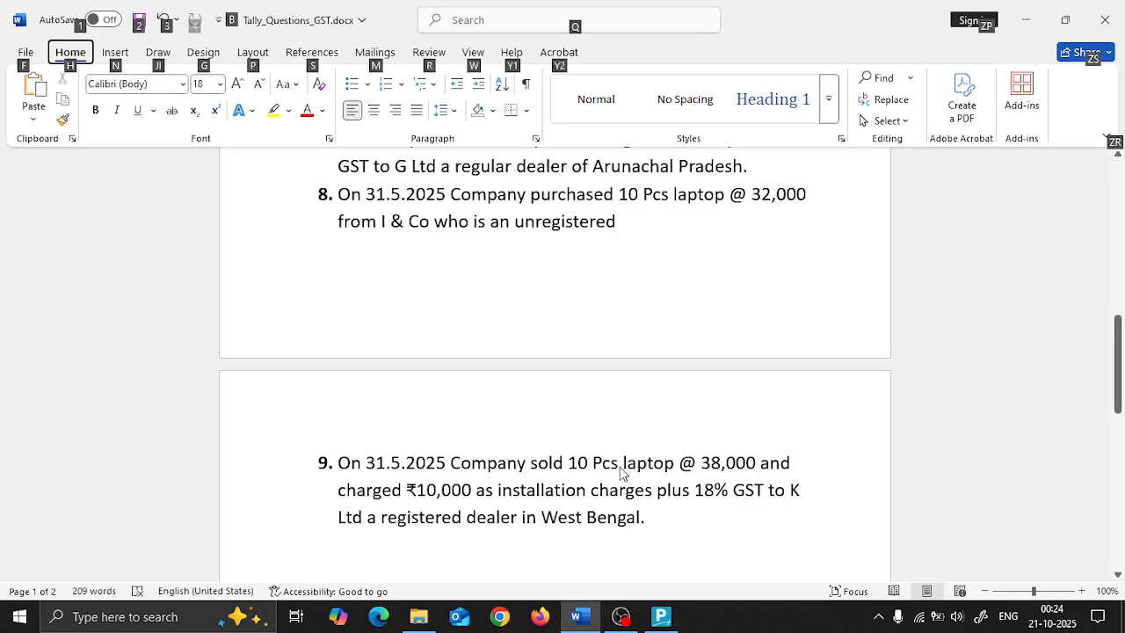
key("alt+Tab")
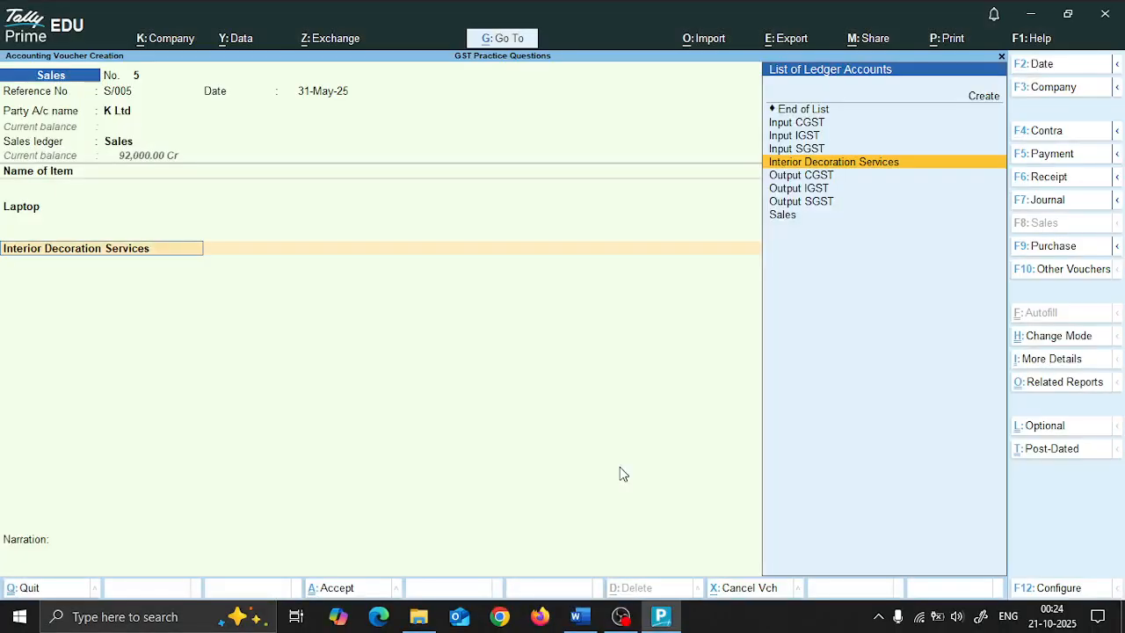
key("Up")
key("Up")
key("Up")
key("Up")
key("Up")
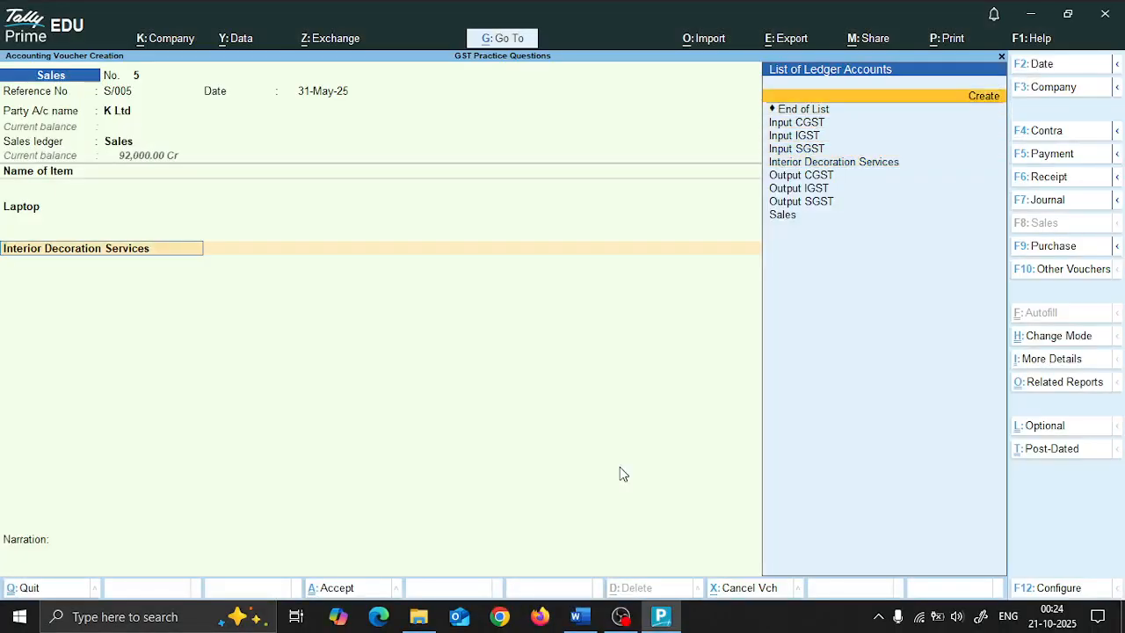
key("Return")
type("Ins")
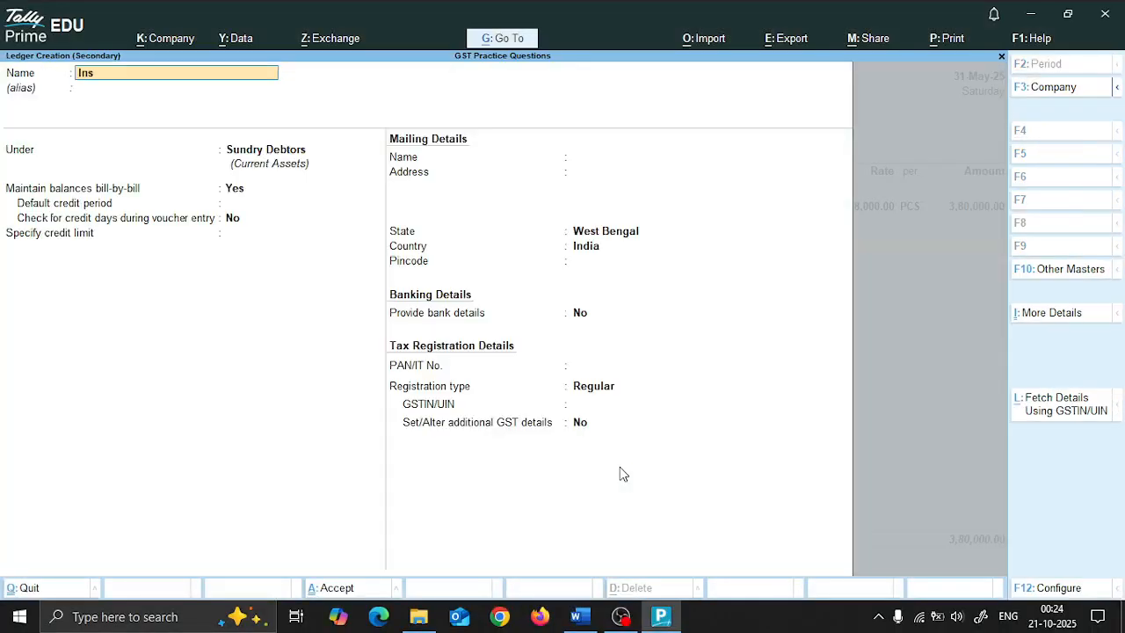
type("tallation Charges")
key("Return")
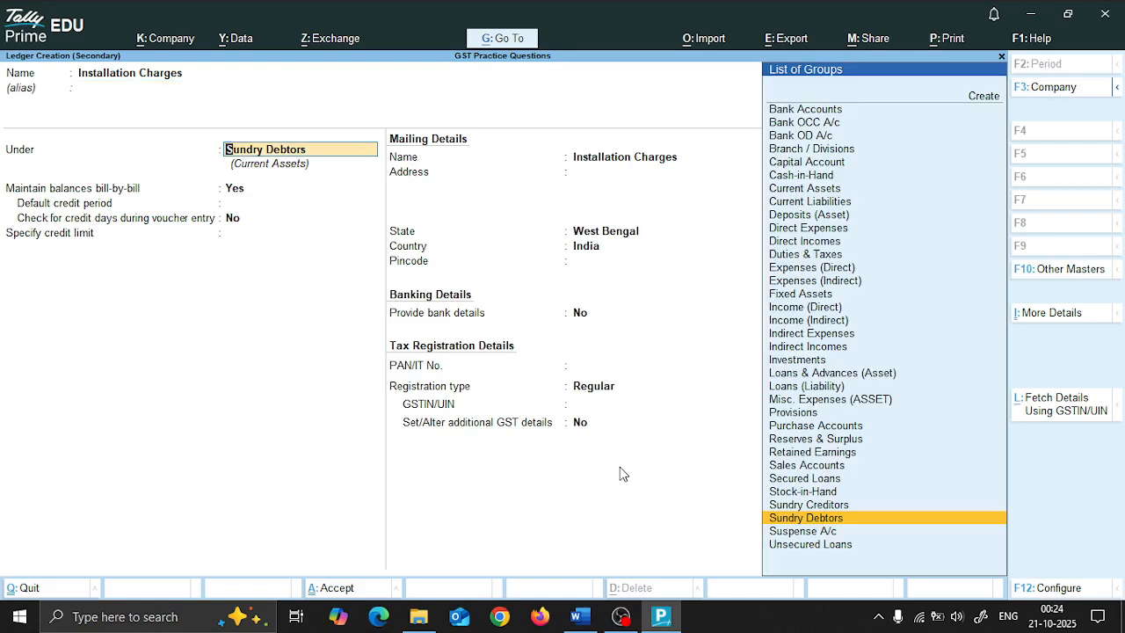
Place the ledger under Indirect Incomes, keeping ledger type and assessable value Not Applicable and GST applicability Applicable
type("Indi")
key("Down")
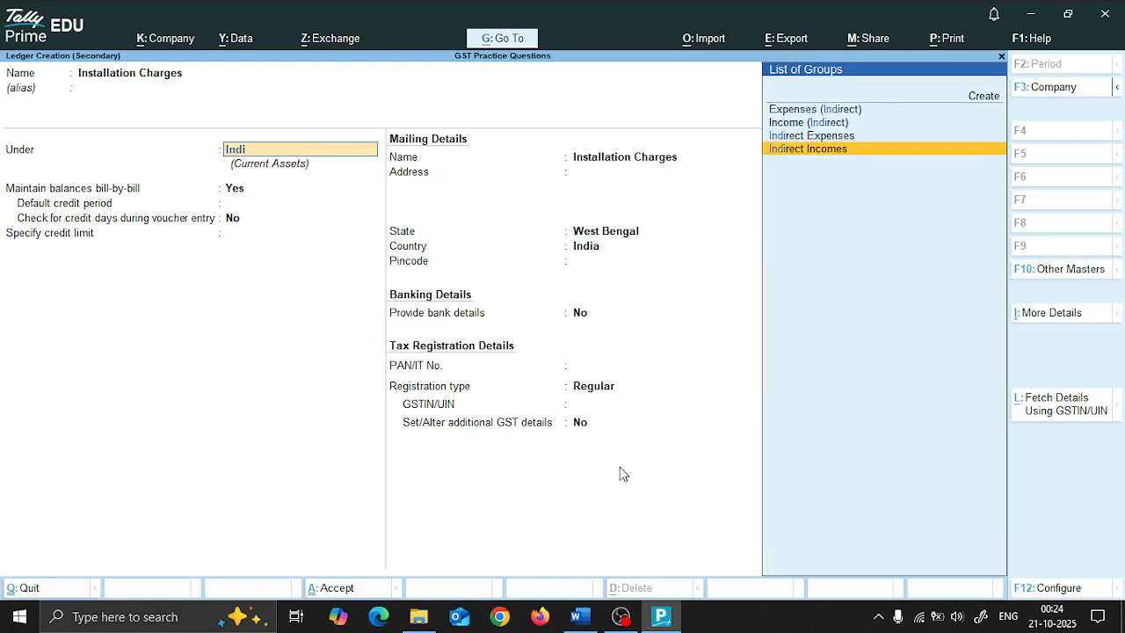
key("Return")
key("Return")
key("Return")
key("Return")
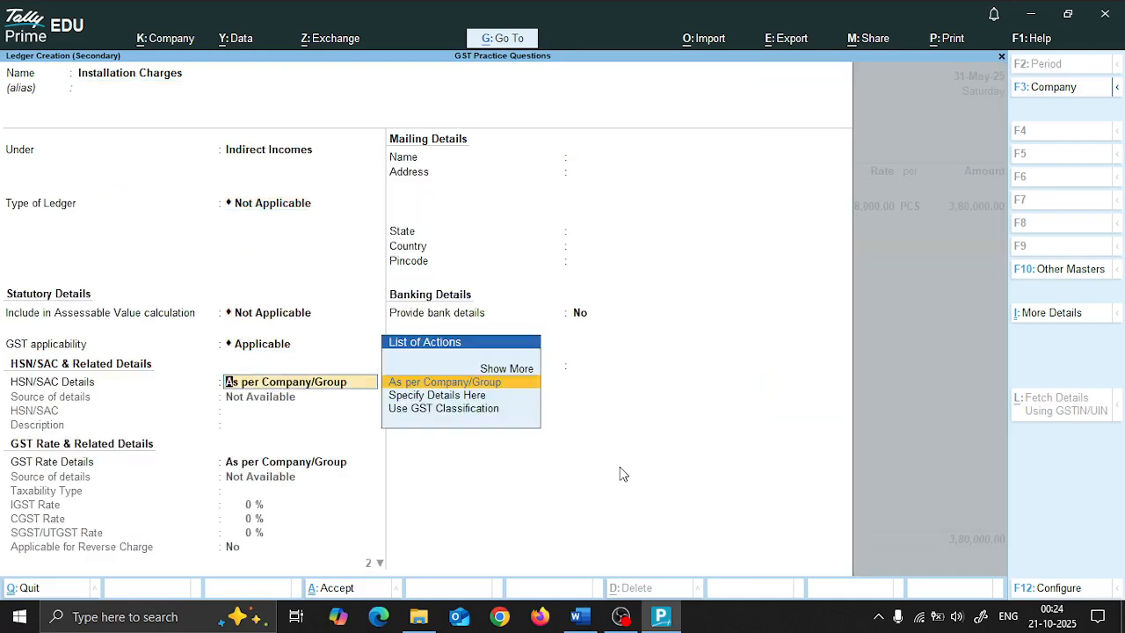
Specify the HSN/SAC details in the Installation Charges ledger with code 12345678 and no description
key("Down")
key("Return")
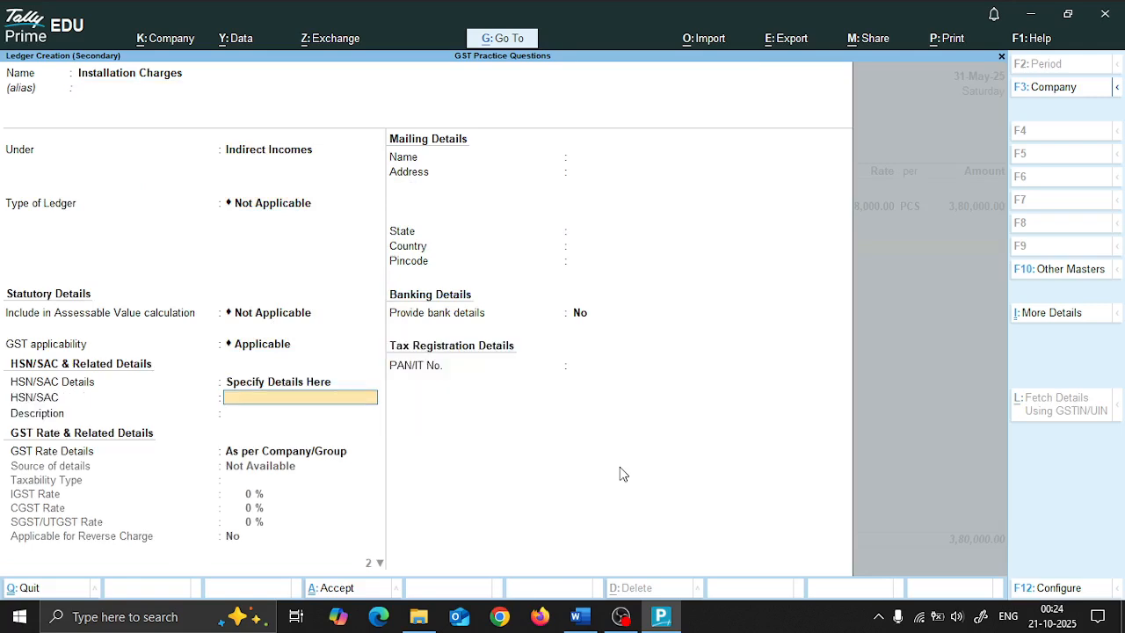
type("12345678")
key("Return")
key("Return")
Specify the ledger's GST rate details as Taxable with 18% IGST, not applicable for reverse charge
key("Down")
key("Return")
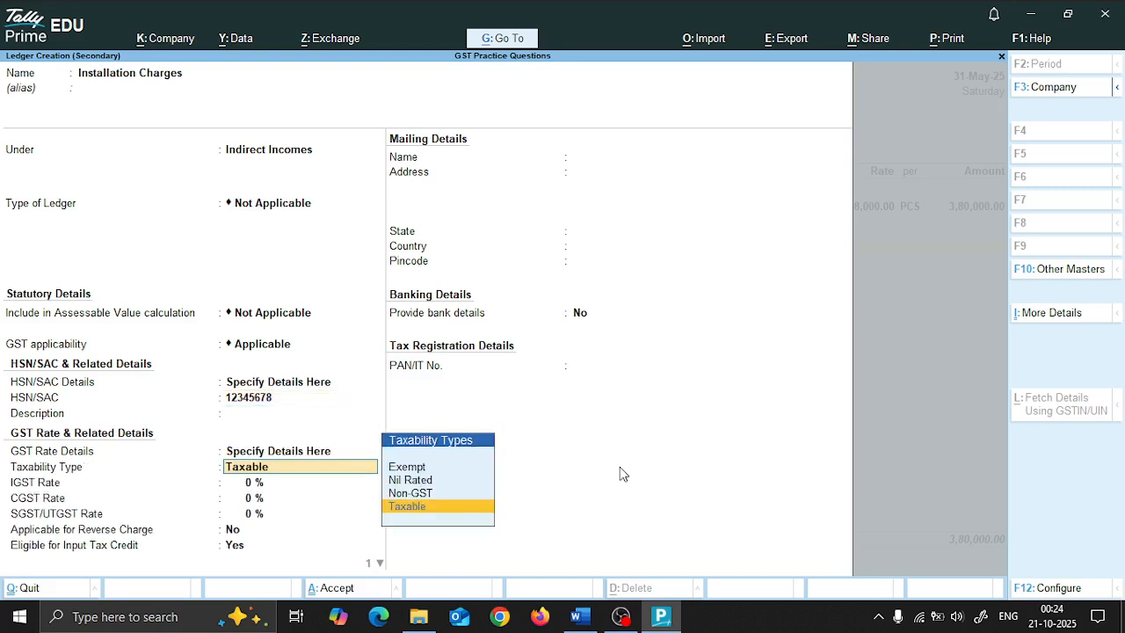
key("Return")
type("18")
key("Return")
key("Return")
key("Return")
key("Return")
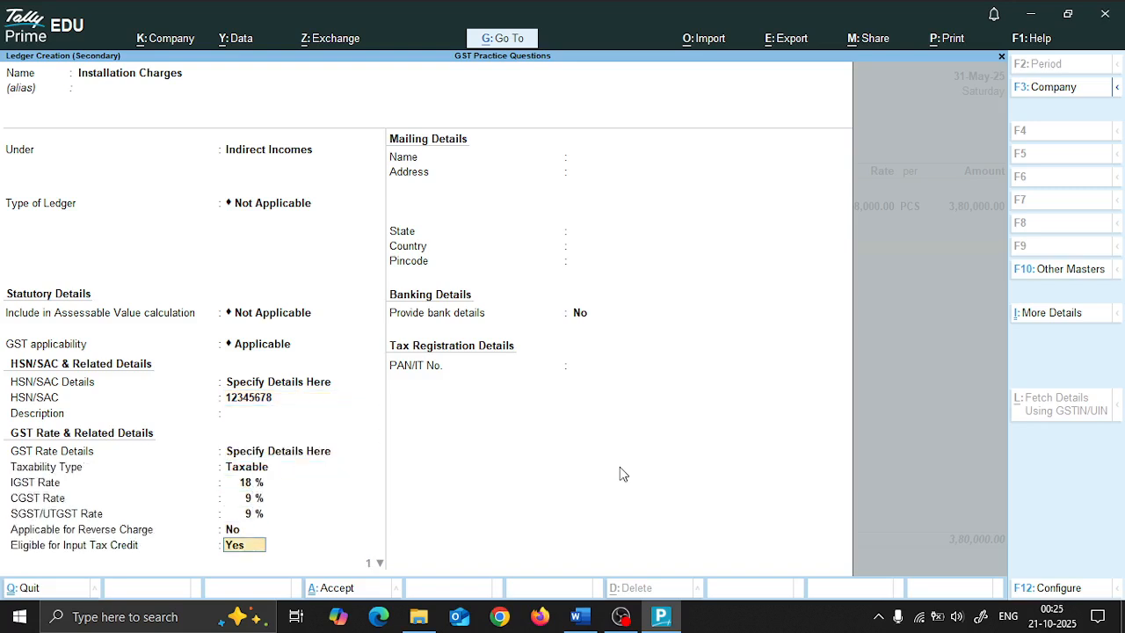
Keep input tax credit eligibility at Yes and save the Installation Charges ledger
key("Return")
key("Return")
key("Return")
key("Return")
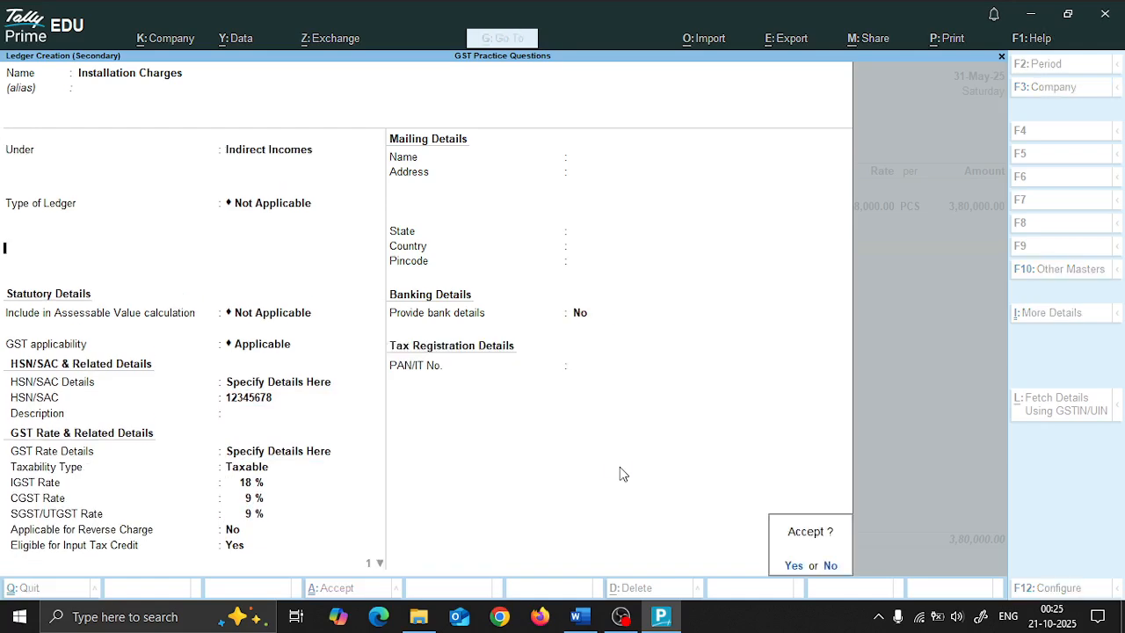
key("Return")
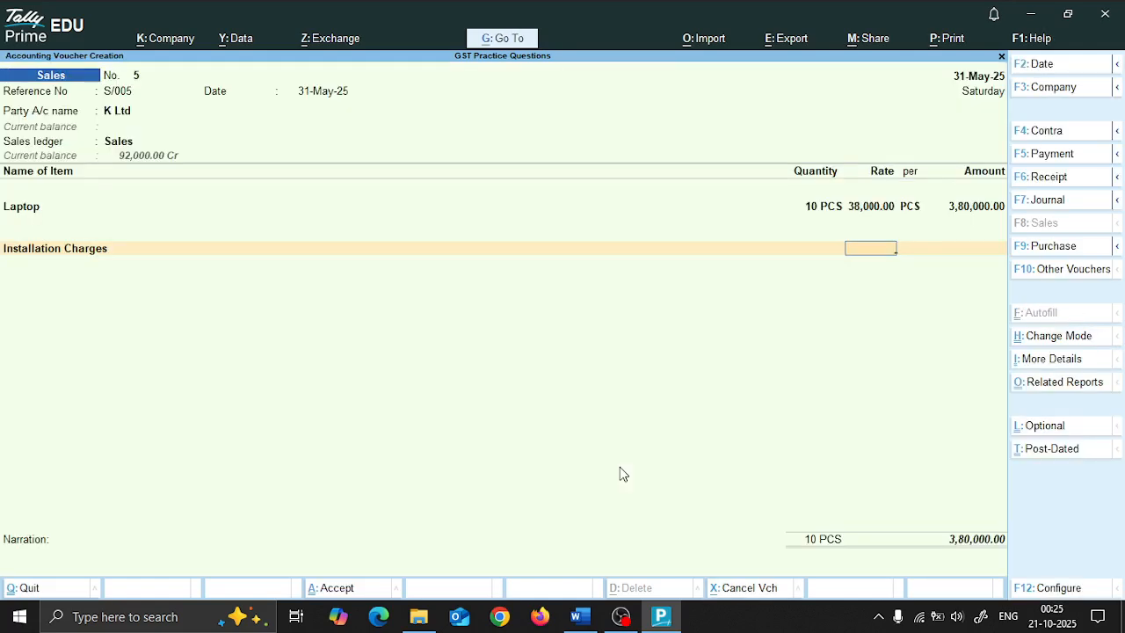
Enter 10,000 as the Installation Charges amount, leaving its rate blank, after checking question 9 in the Word document
key("Return")
key("alt+Tab")
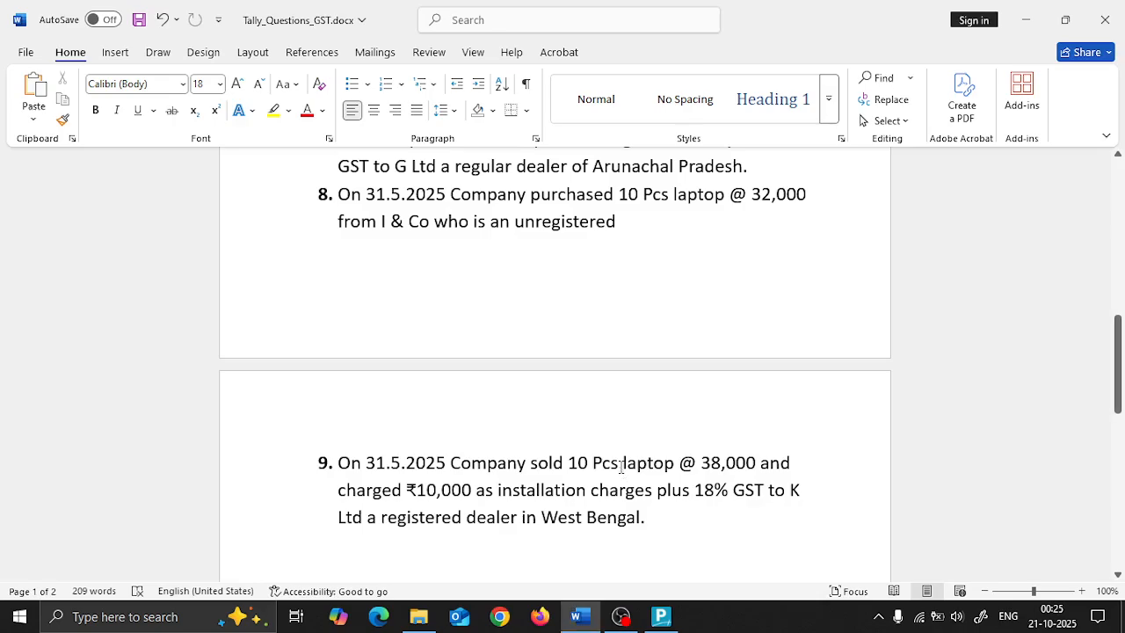
key("alt+Tab")
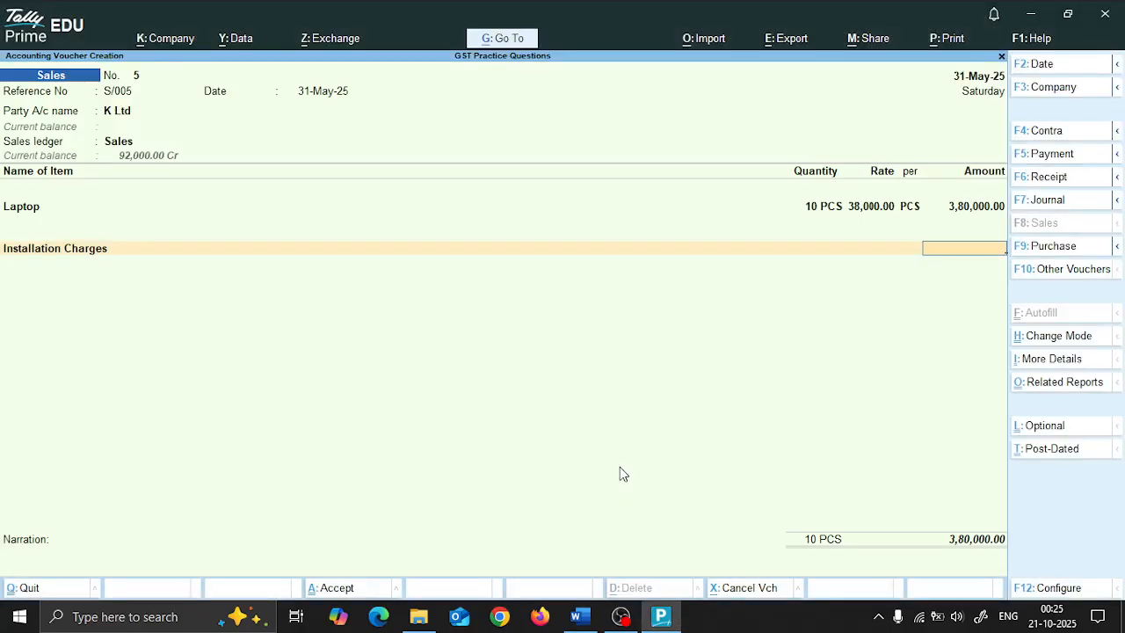
type("10,000")
key("Return")
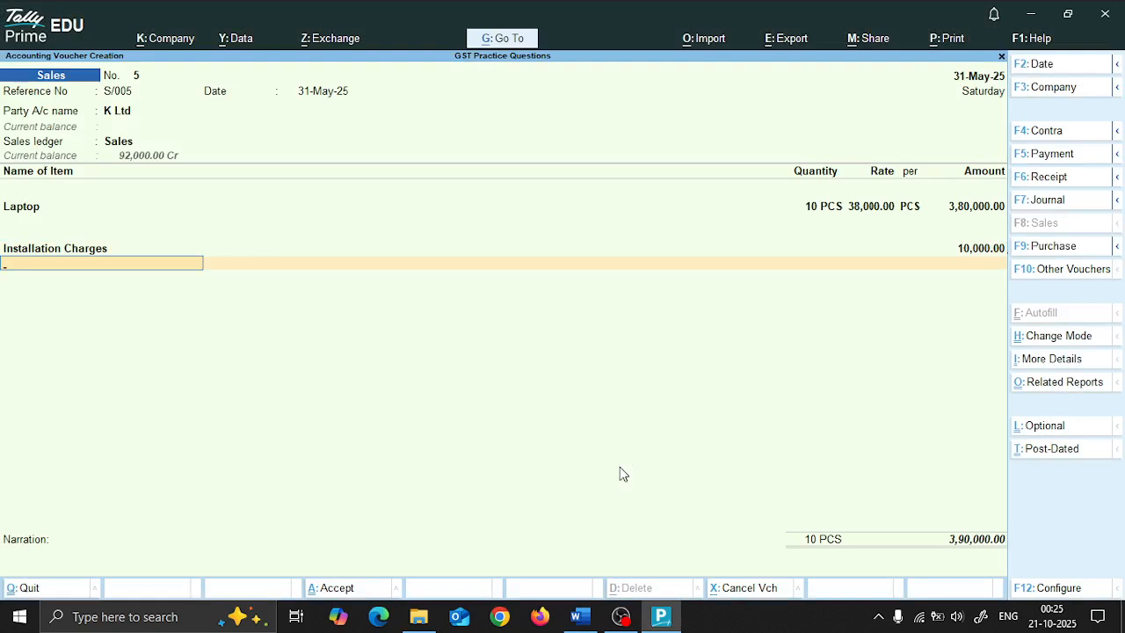
Add an Output CGST line below Installation Charges with the automatically calculated amount
key("space")
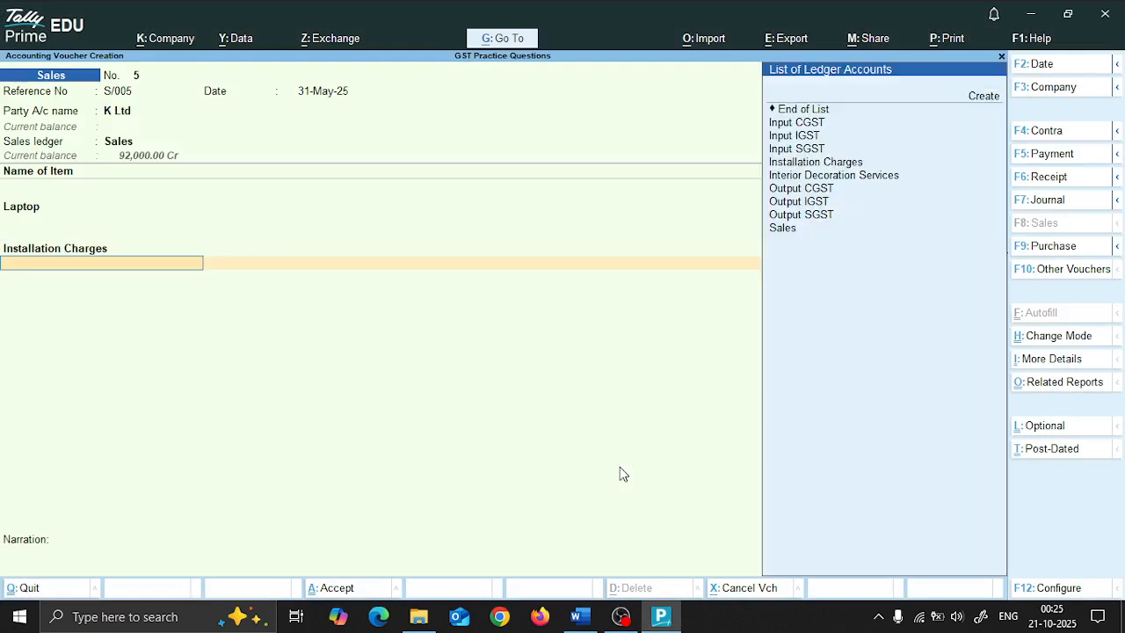
key("Down")
key("Down")
key("Down")
key("Down")
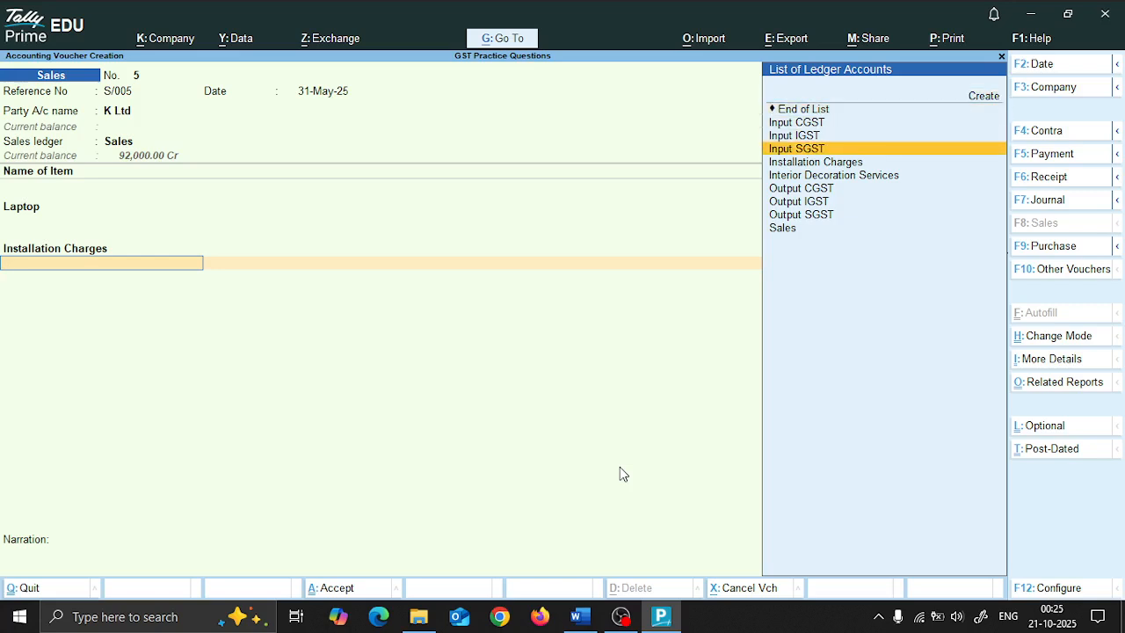
key("Down")
key("Down")
key("Down")
key("Return")
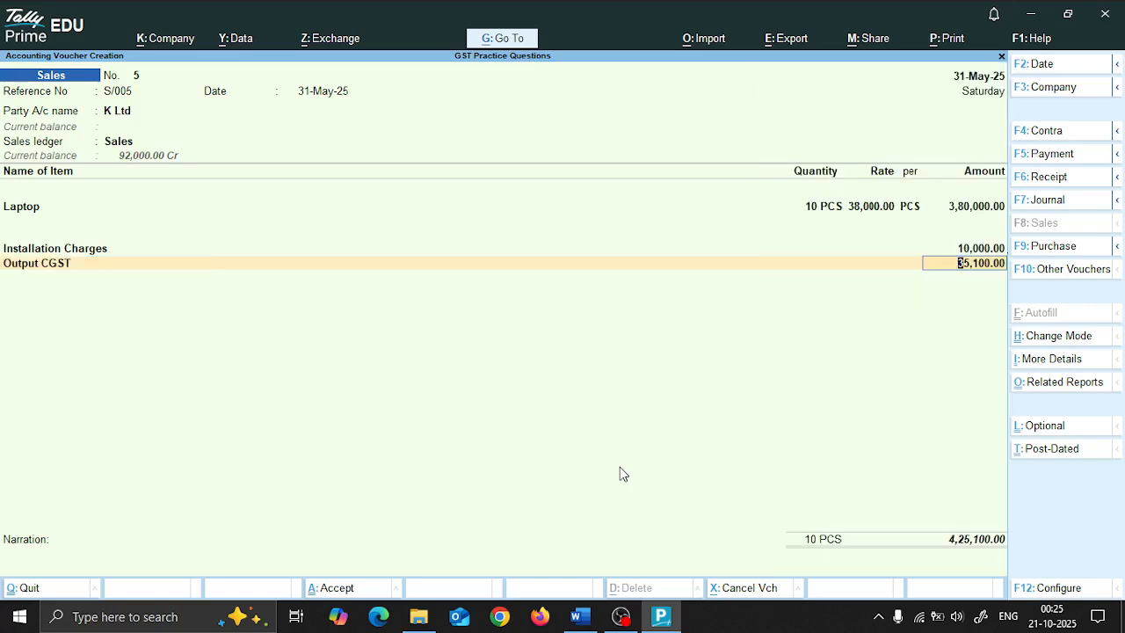
key("Return")
Add an Output SGST line below Output CGST with the automatically calculated amount
key("Down")
key("Down")
key("Down")
key("Down")
key("Down")
key("Down")
key("Down")
key("Down")
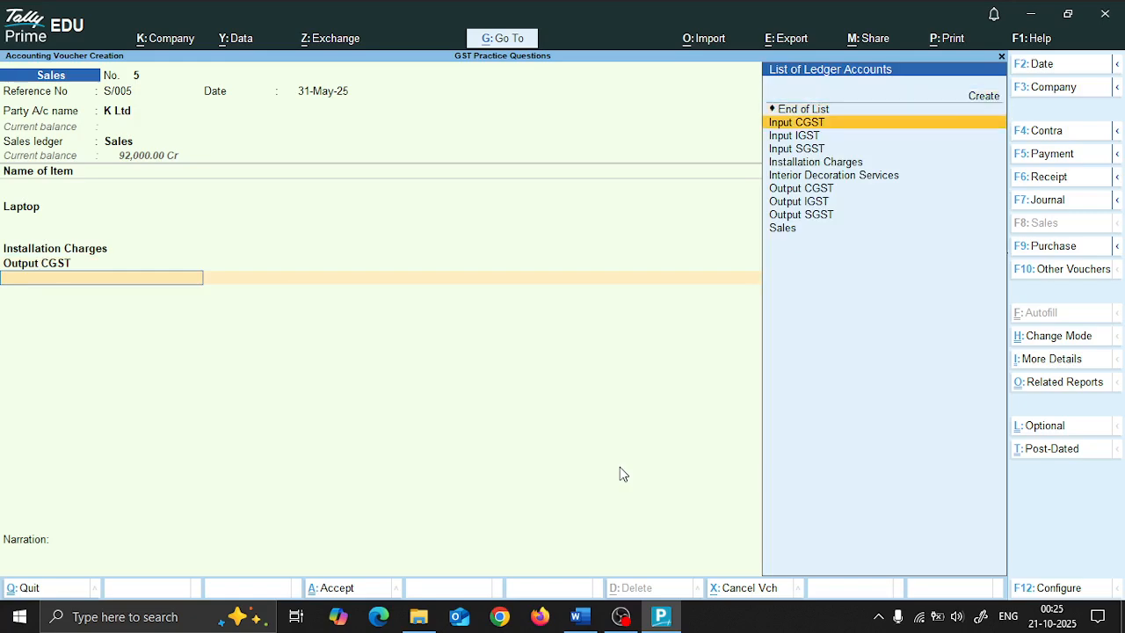
key("Down")
key("Return")
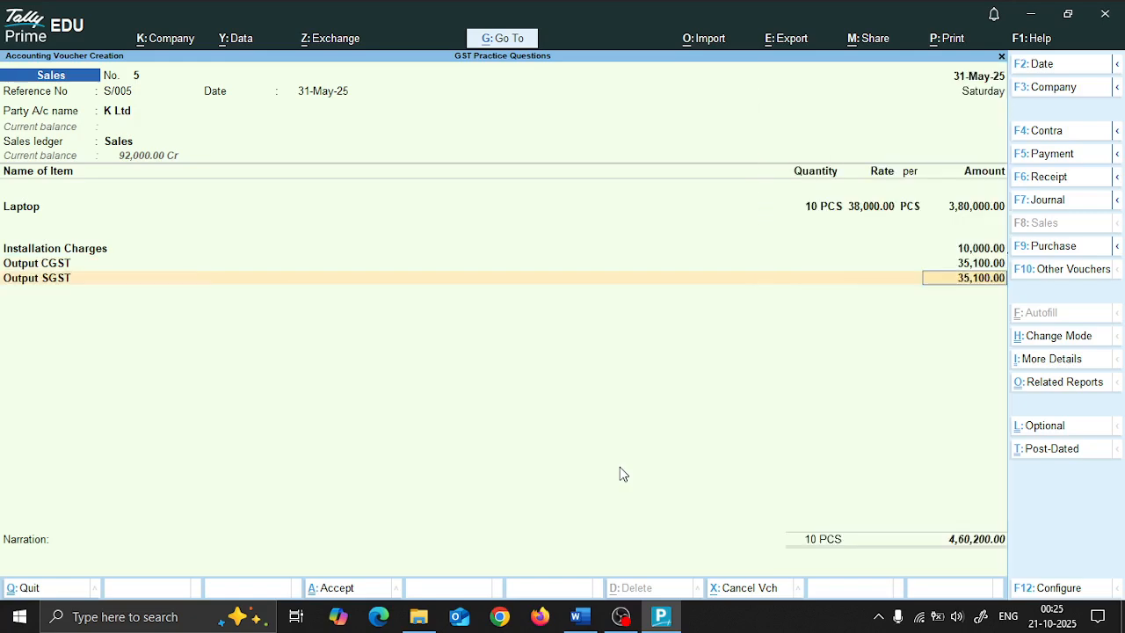
key("Return")
End the ledger list, allocate K Ltd's full bill amount to New Ref S/005 and save the sales voucher
key("Return")
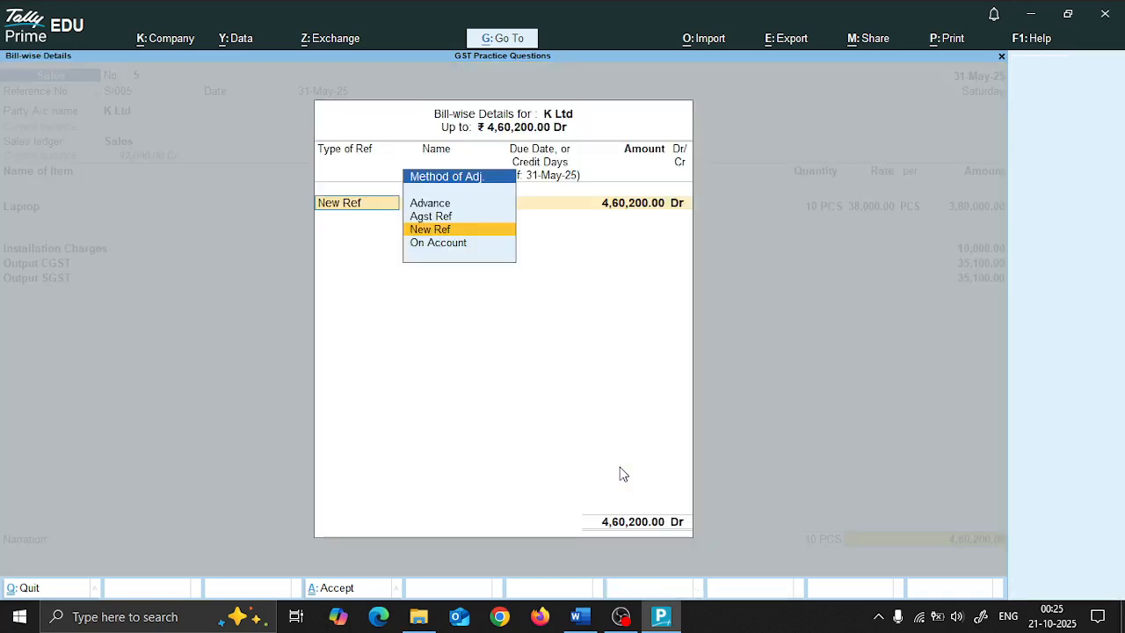
key("Return")
type("S")
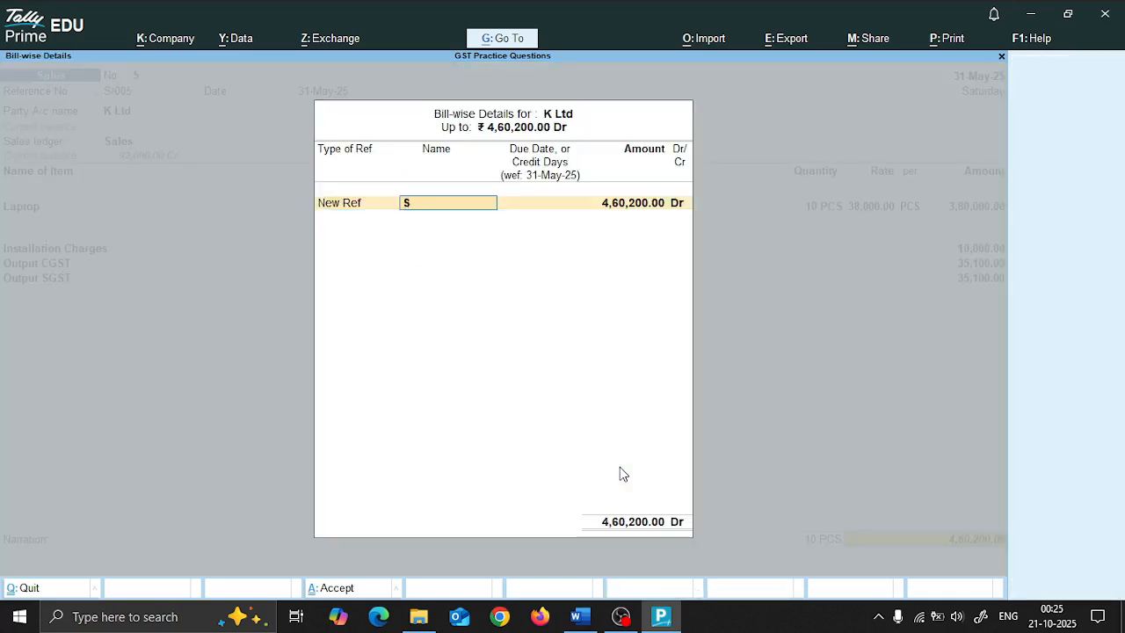
type("/005")
key("Return")
key("Return")
key("Return")
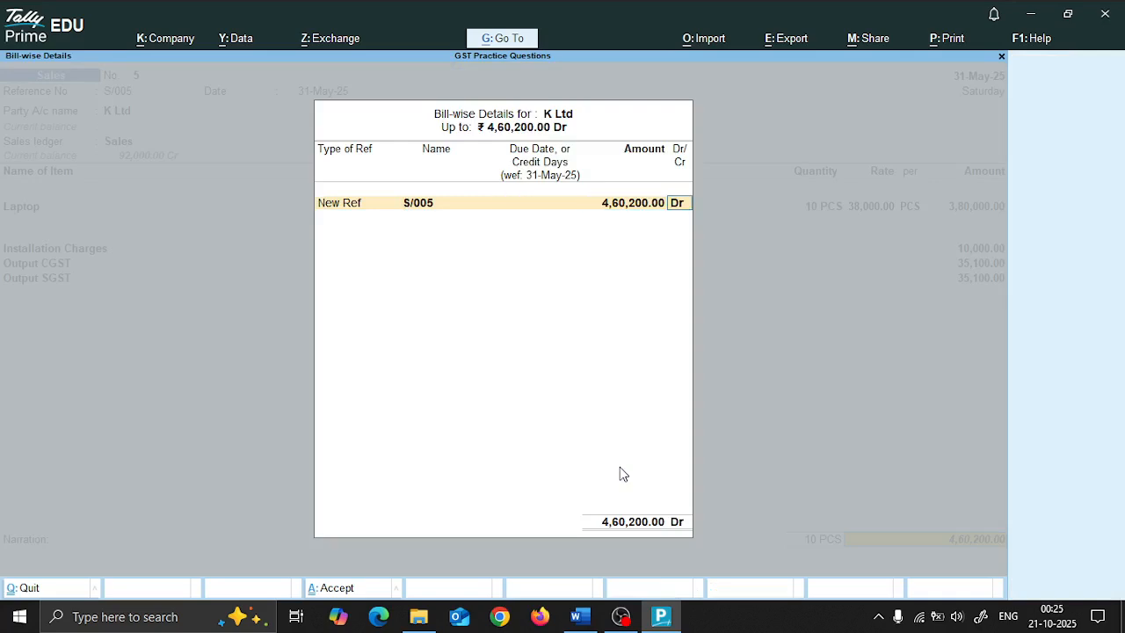
key("Return")
key("Return")
key("Return")
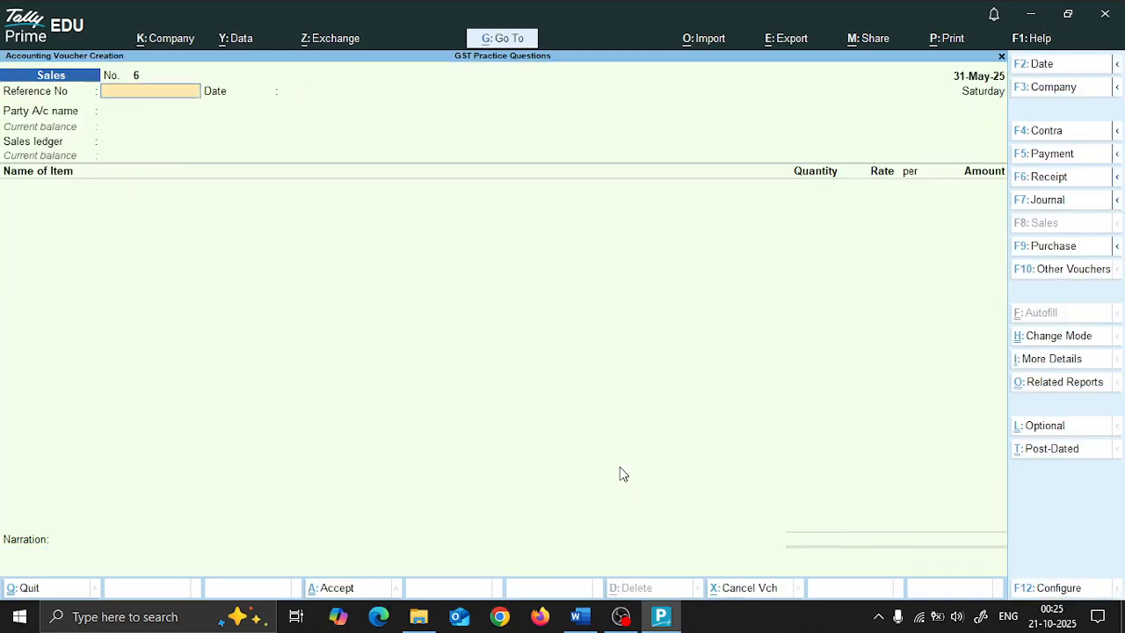
Review the questions in Tally_Questions_GST.docx for any remaining transactions and return to the TallyPrime sales voucher
key("alt+Tab")
scroll(679, 328, "down", 4)
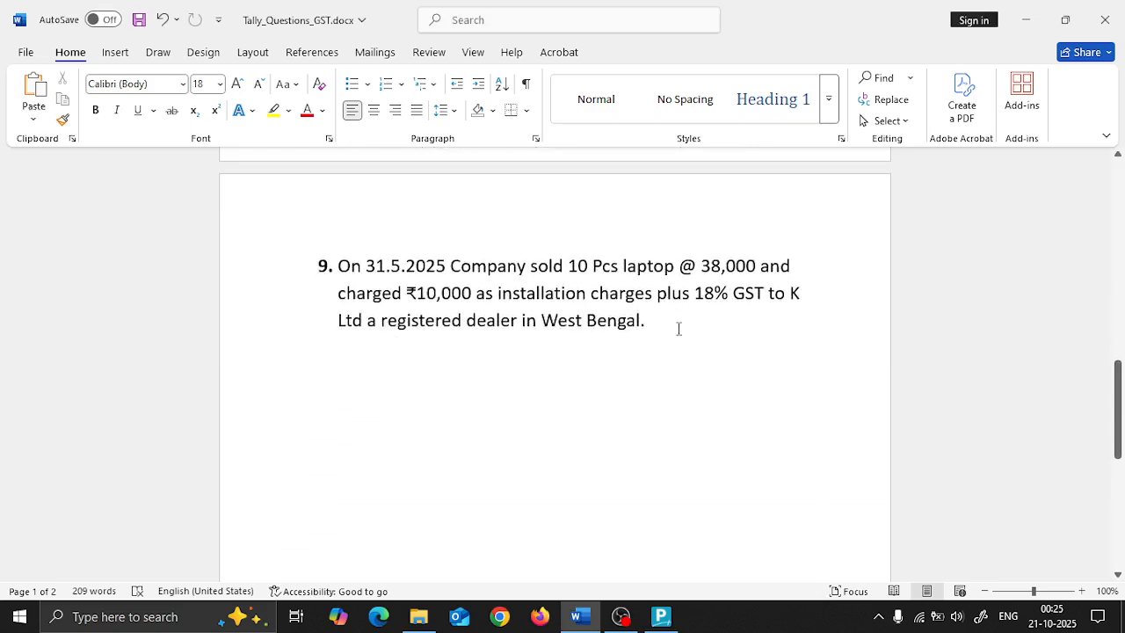
scroll(679, 329, "up", 3)
scroll(679, 328, "up", 15)
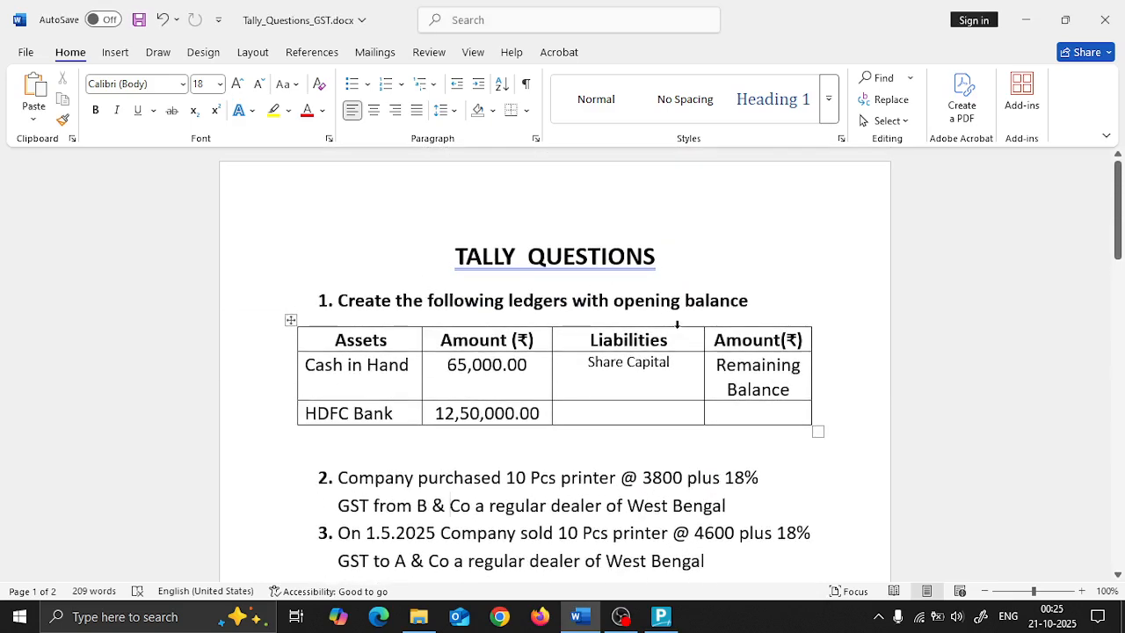
scroll(677, 324, "down", 3)
key("alt+Tab")
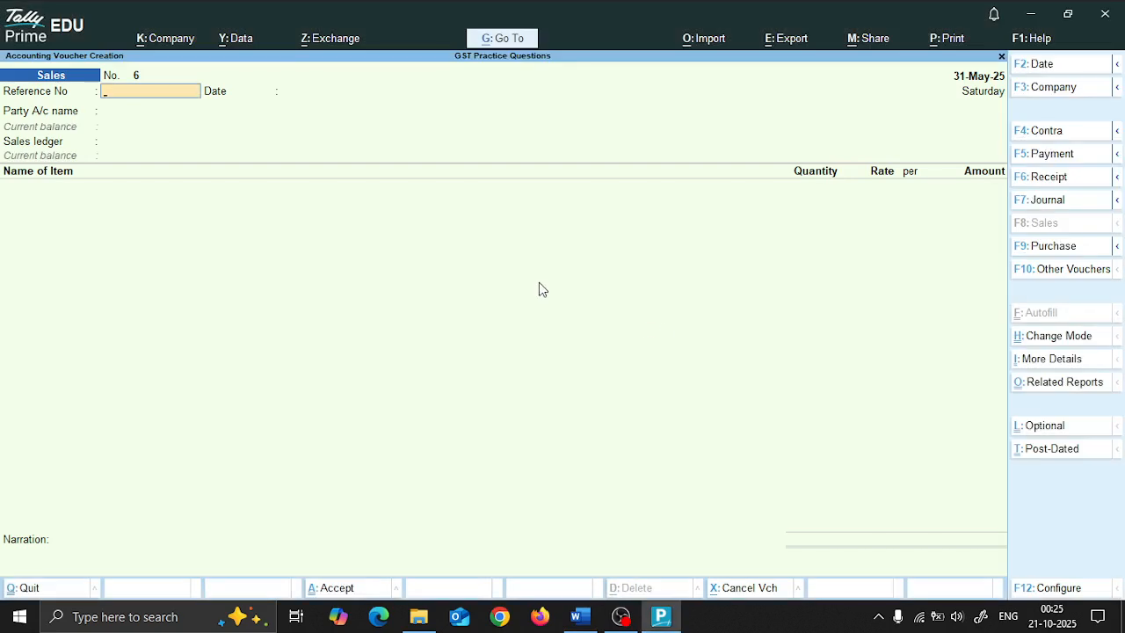